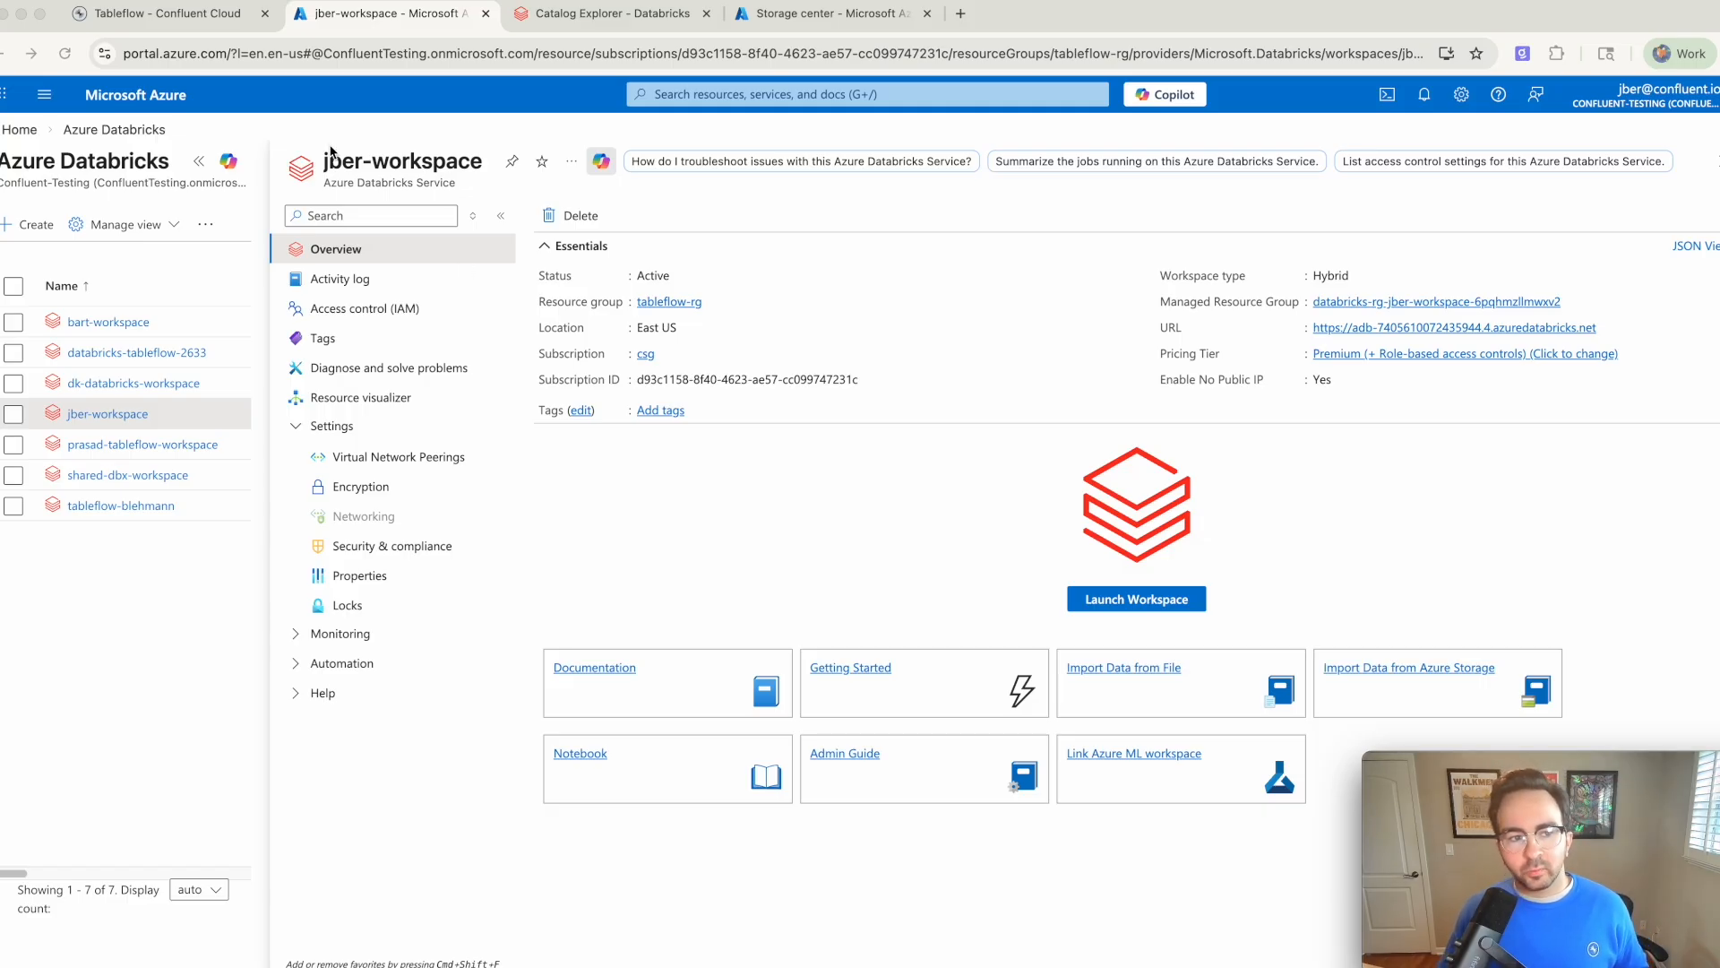
# Step: Switch to Confluent Cloud and view the list of topics in cluster_1
pyautogui.click(174, 19)
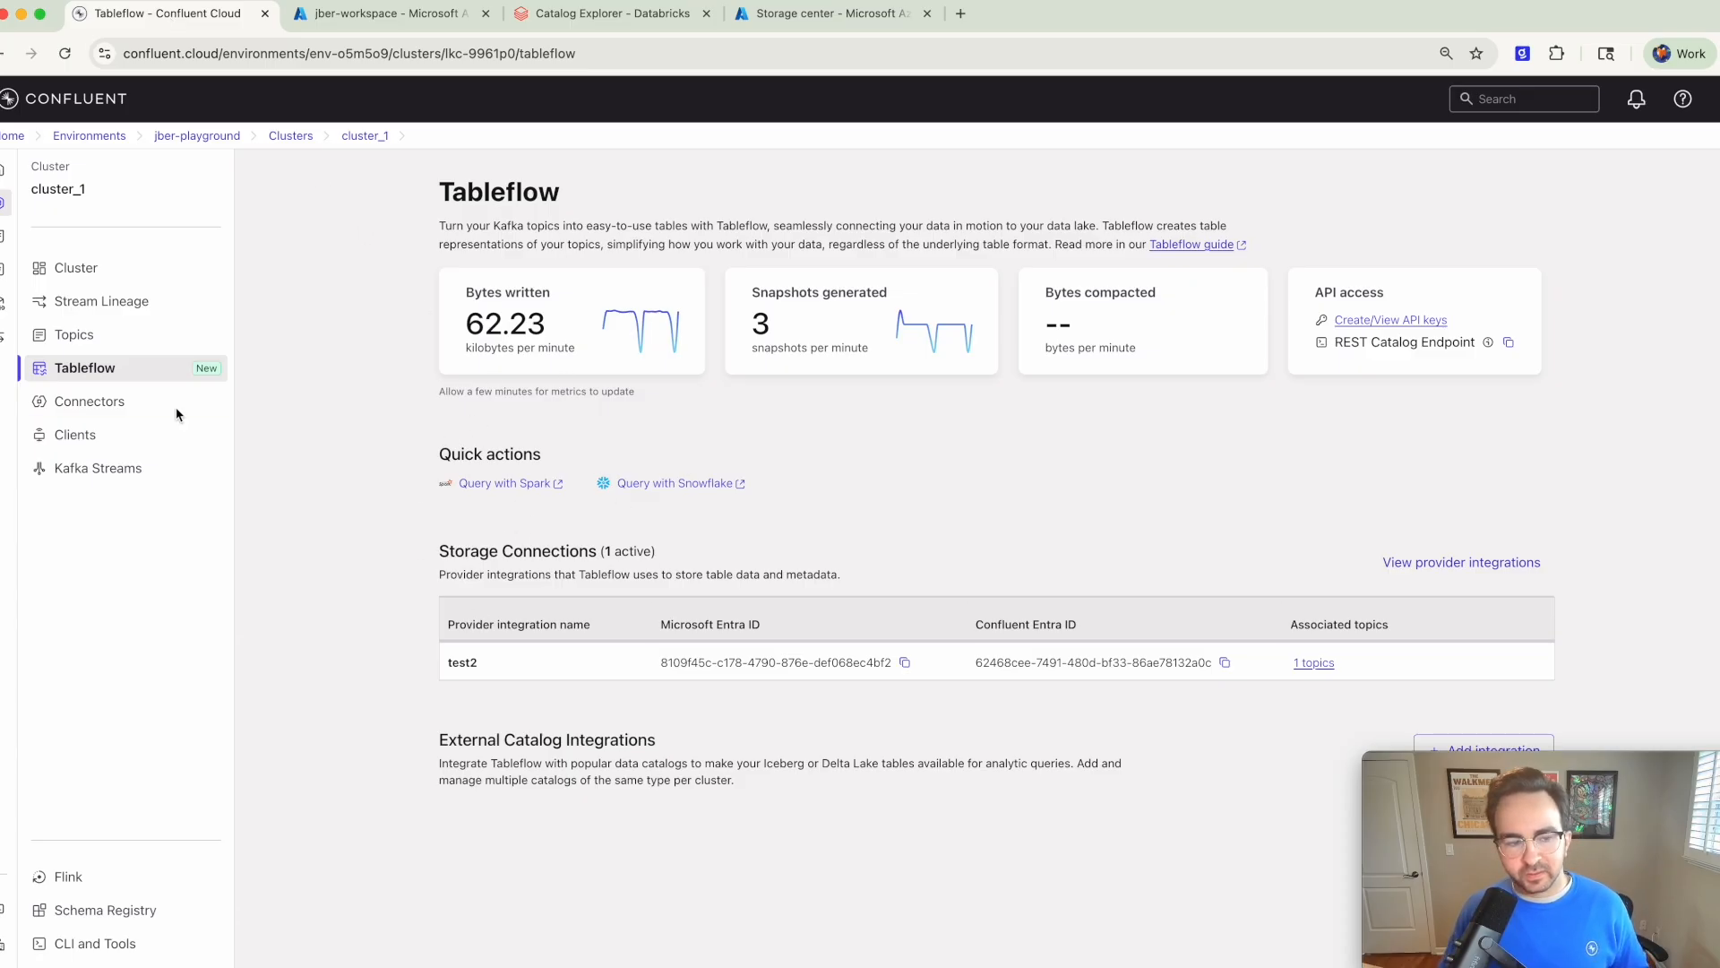
pyautogui.click(95, 339)
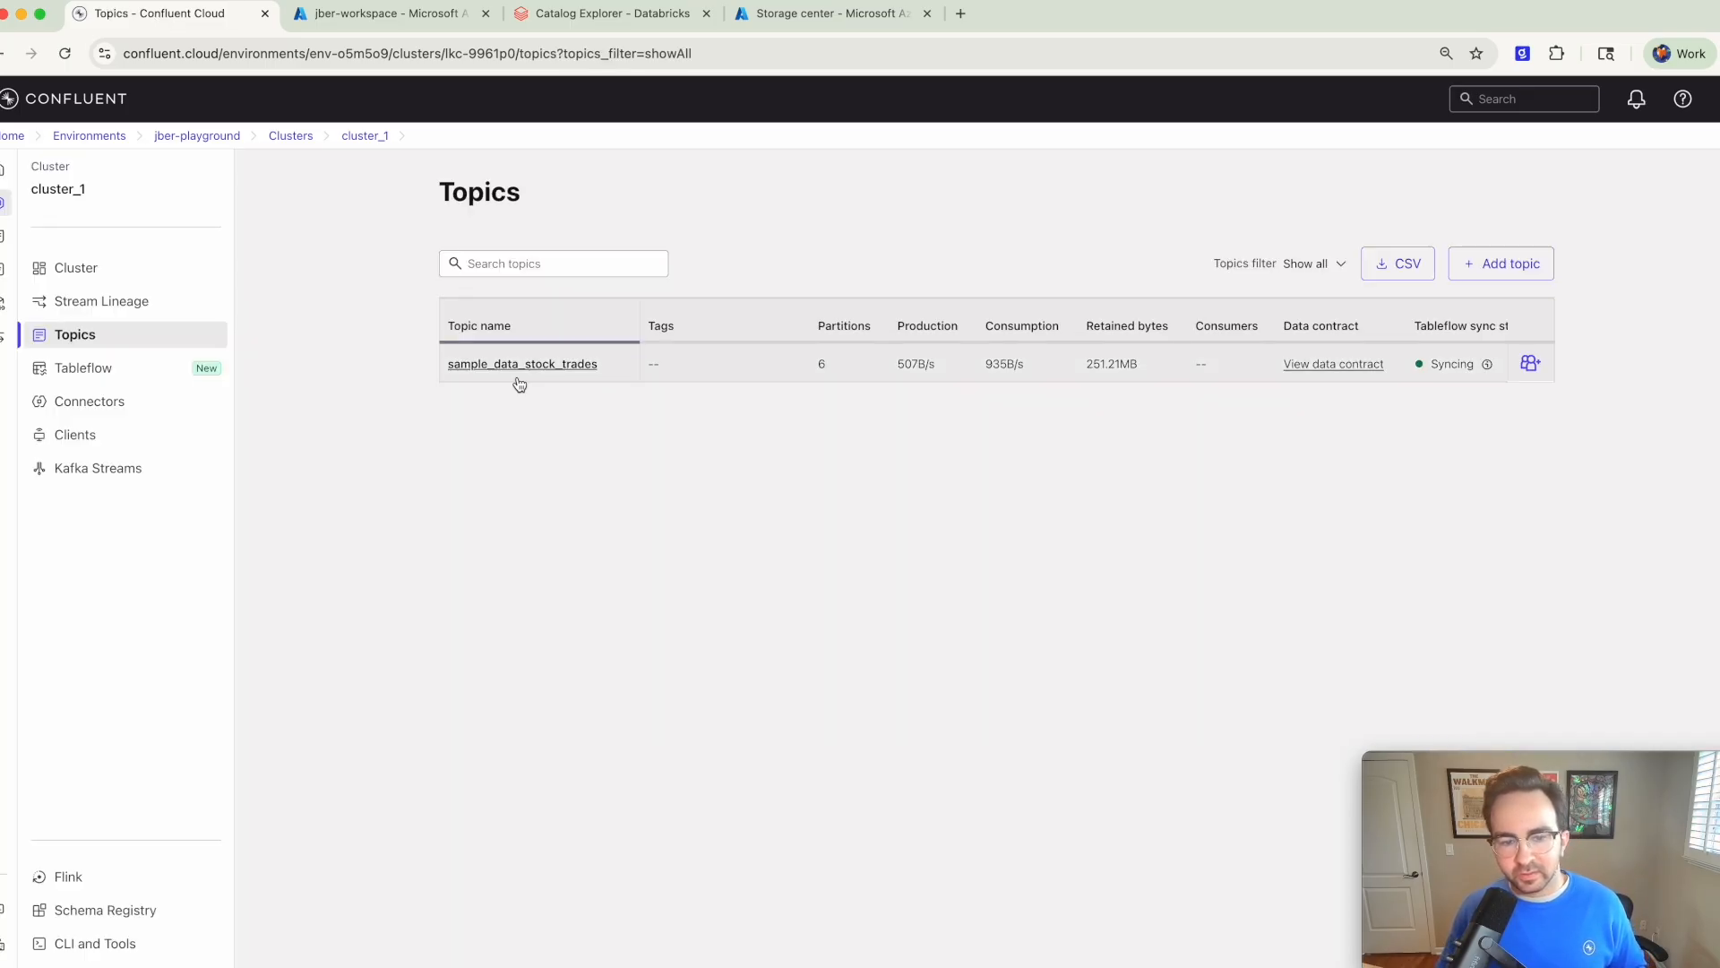
# Step: Switch to the Azure portal and open the tableflow container in the jeremystorageaccountdemo storage account
pyautogui.click(787, 16)
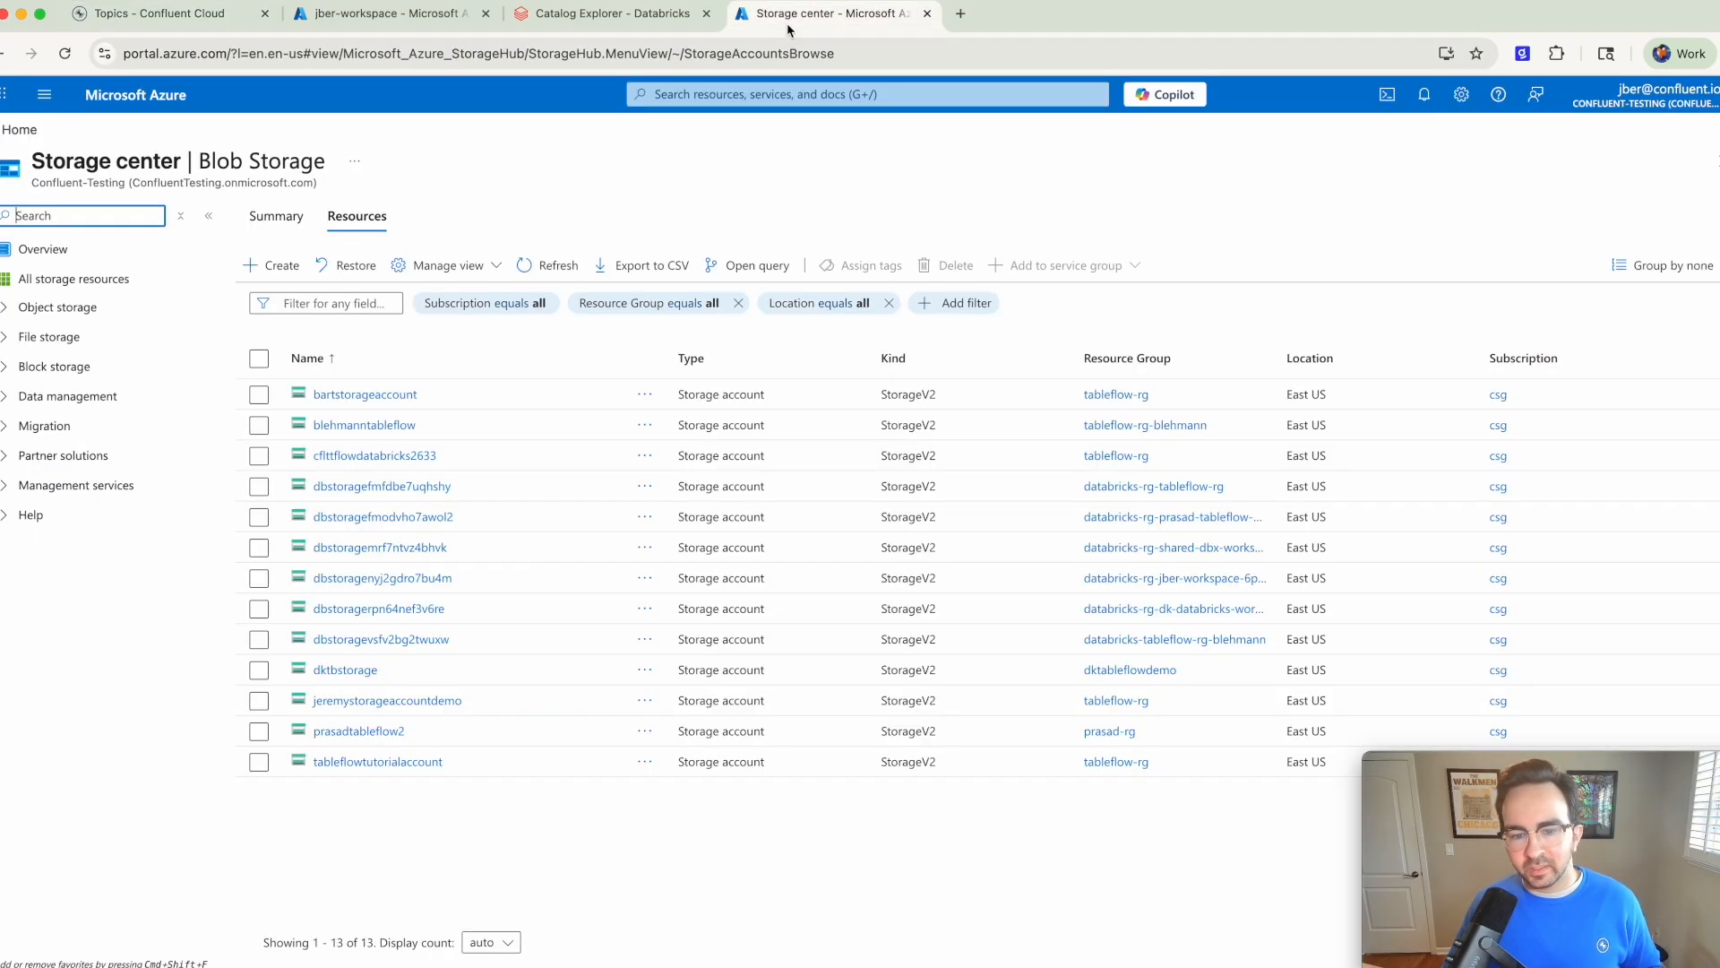
pyautogui.click(372, 704)
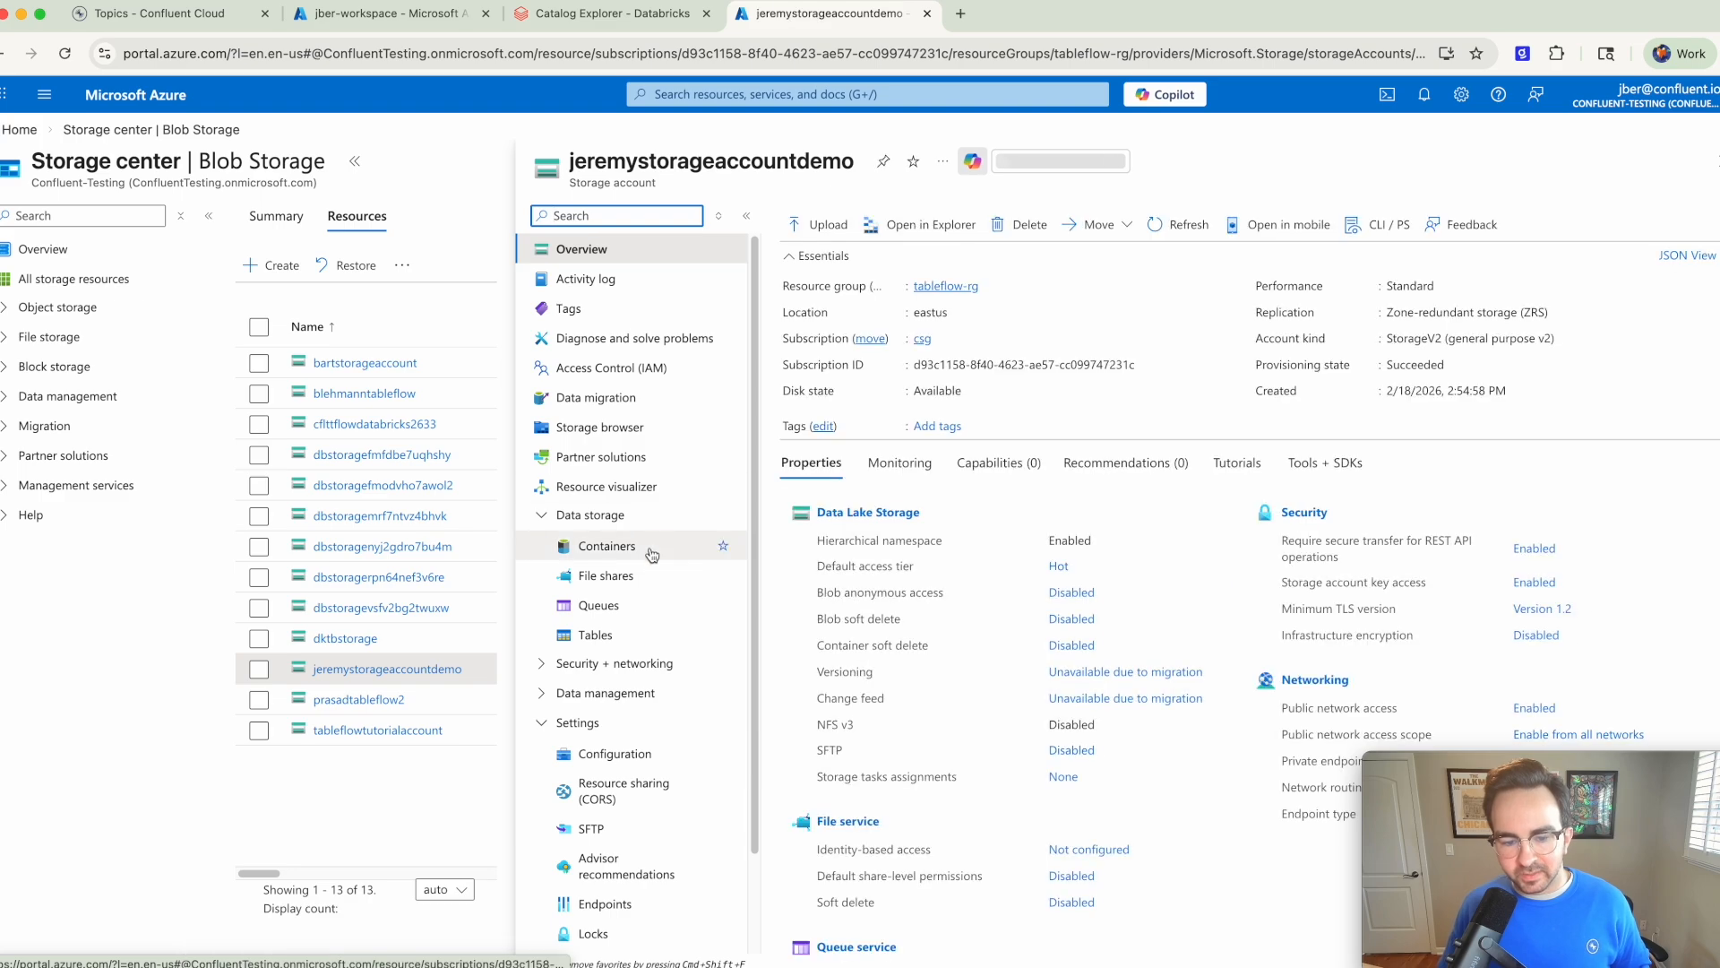
pyautogui.click(609, 574)
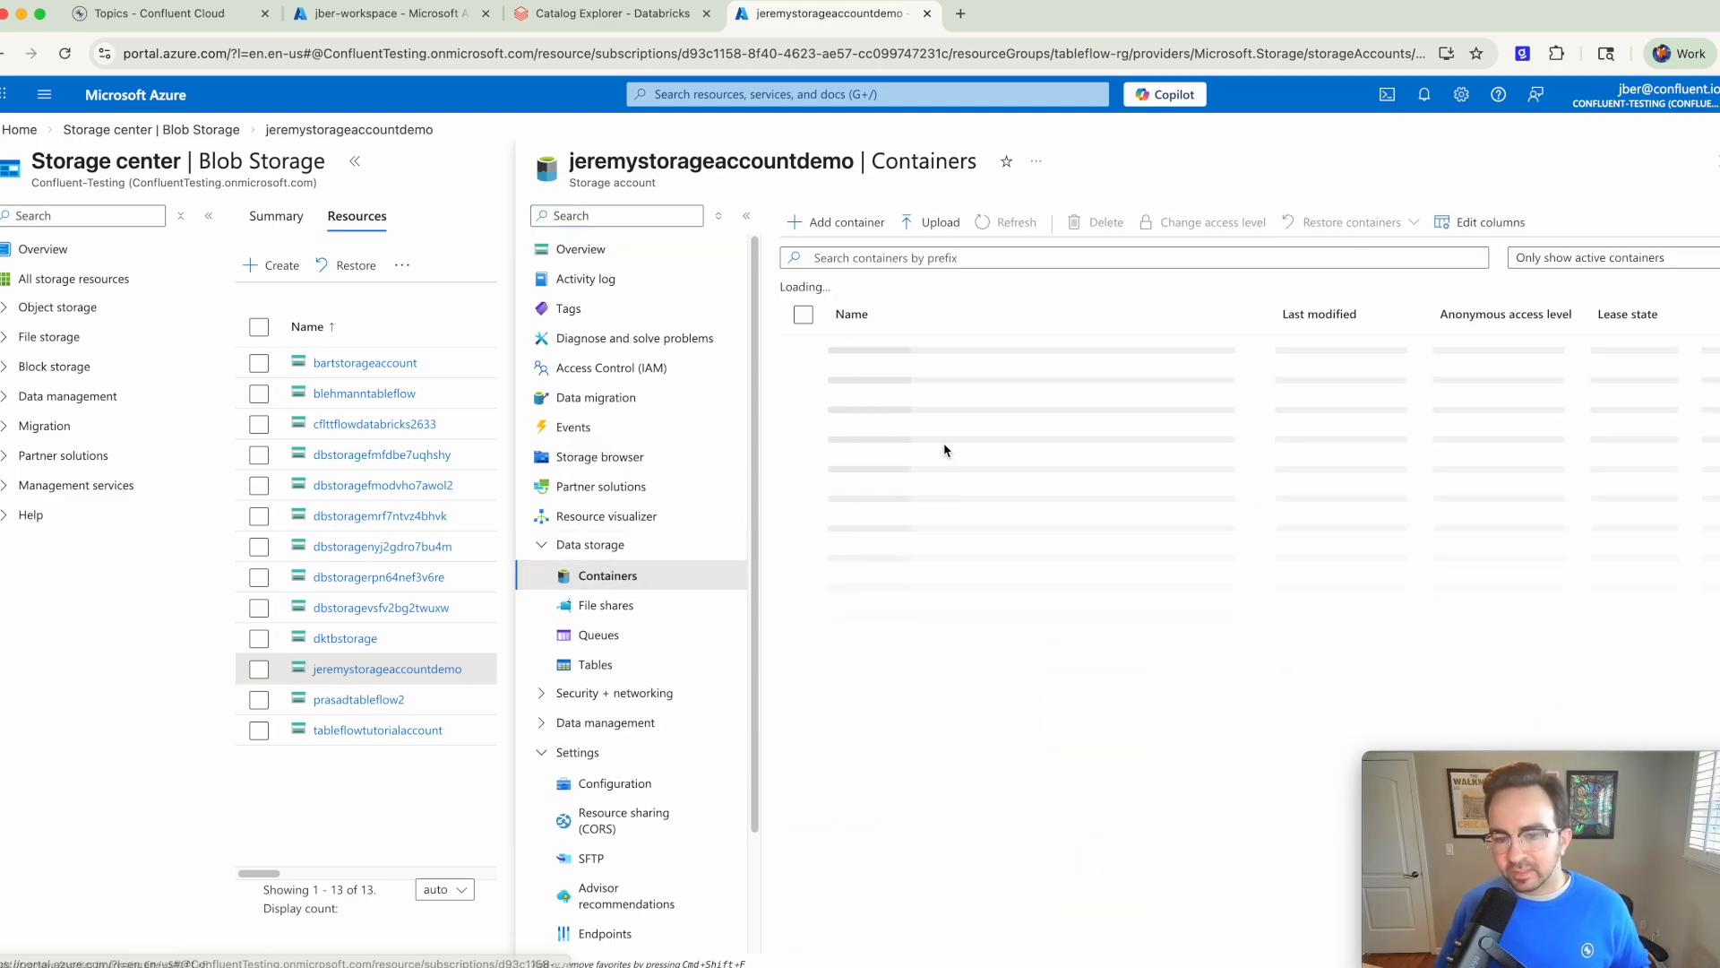
pyautogui.click(882, 382)
# Step: Browse from folder 10101010 through the nested environment, cluster and v1 folders to the table's data folder
pyautogui.click(341, 411)
pyautogui.click(338, 441)
pyautogui.click(337, 443)
pyautogui.click(356, 441)
pyautogui.click(357, 441)
pyautogui.click(324, 442)
pyautogui.click(331, 442)
pyautogui.click(337, 444)
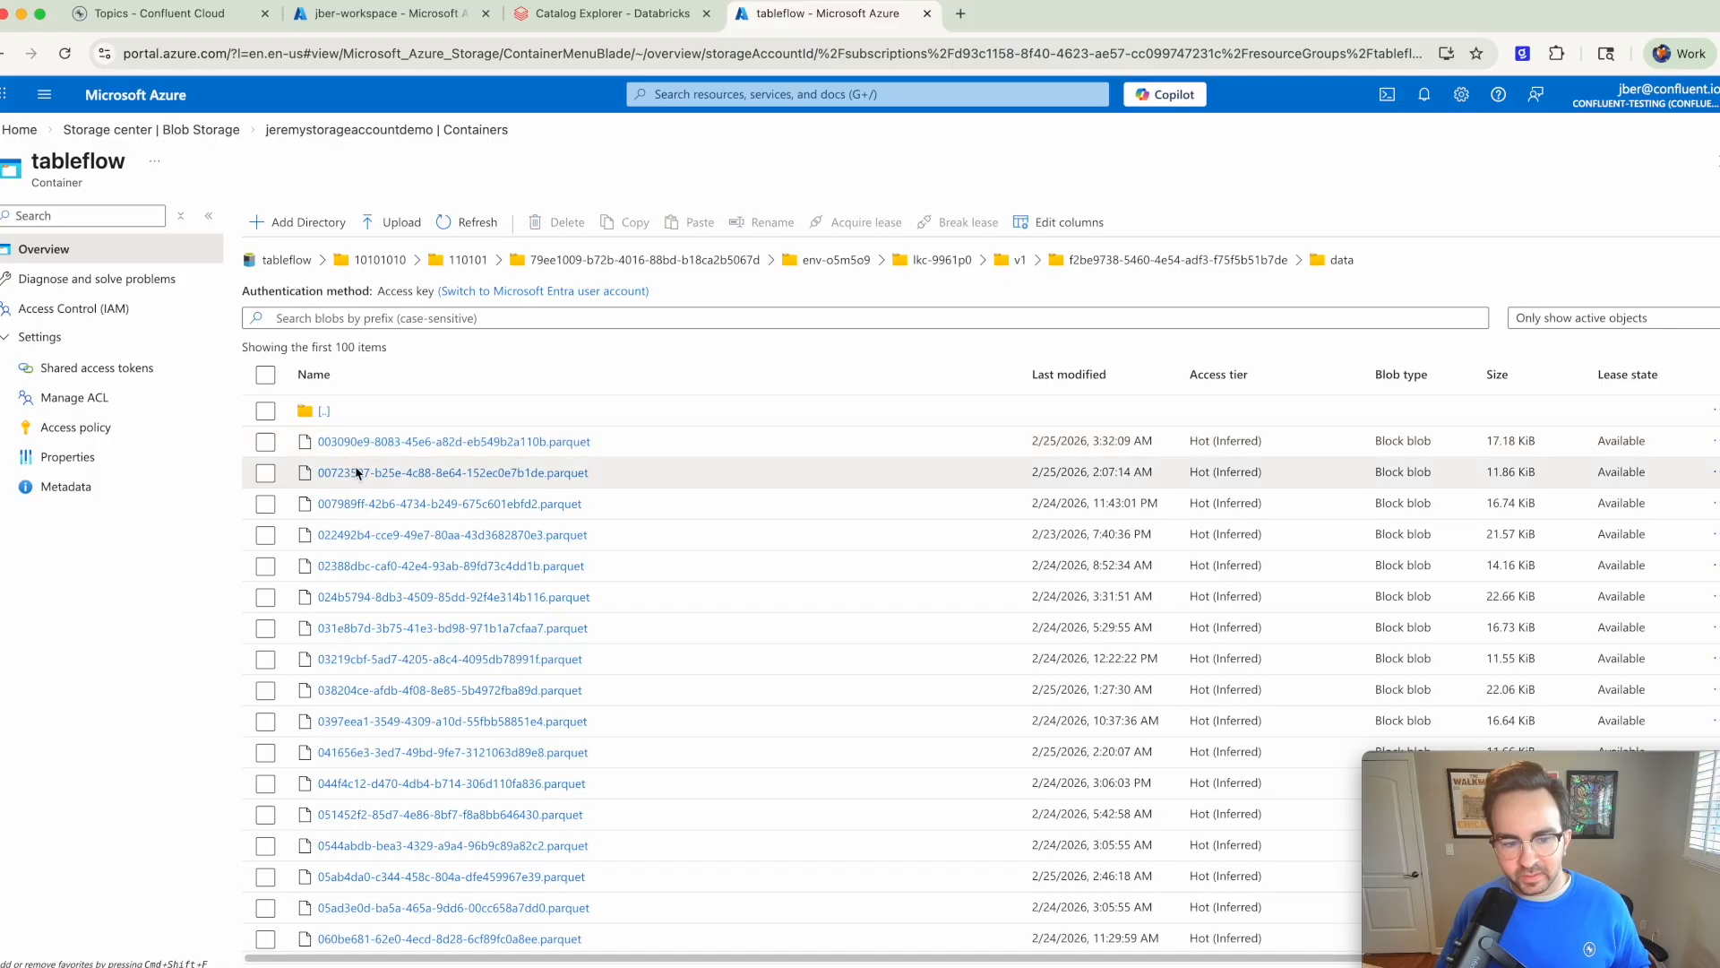
# Step: Return to the container's root and browse through the same nested folders to the table's metadata folder
pyautogui.click(5, 54)
pyautogui.click(346, 383)
pyautogui.click(333, 410)
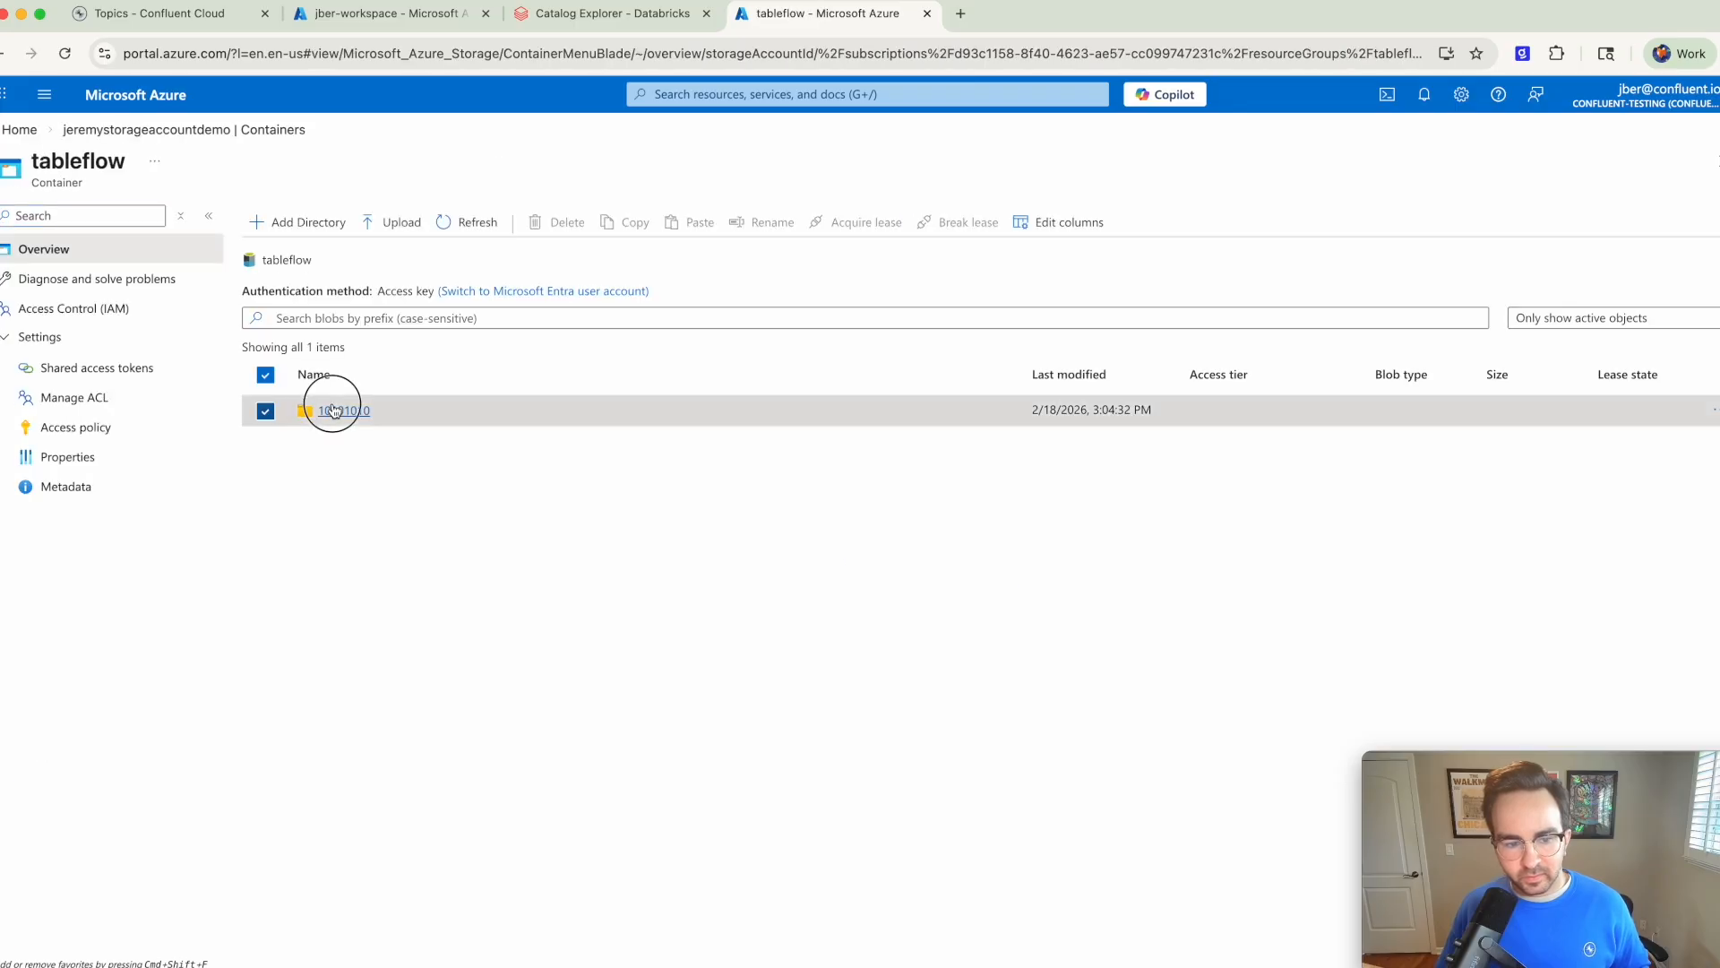
pyautogui.click(334, 441)
pyautogui.click(334, 442)
pyautogui.click(334, 442)
pyautogui.click(334, 441)
pyautogui.click(334, 441)
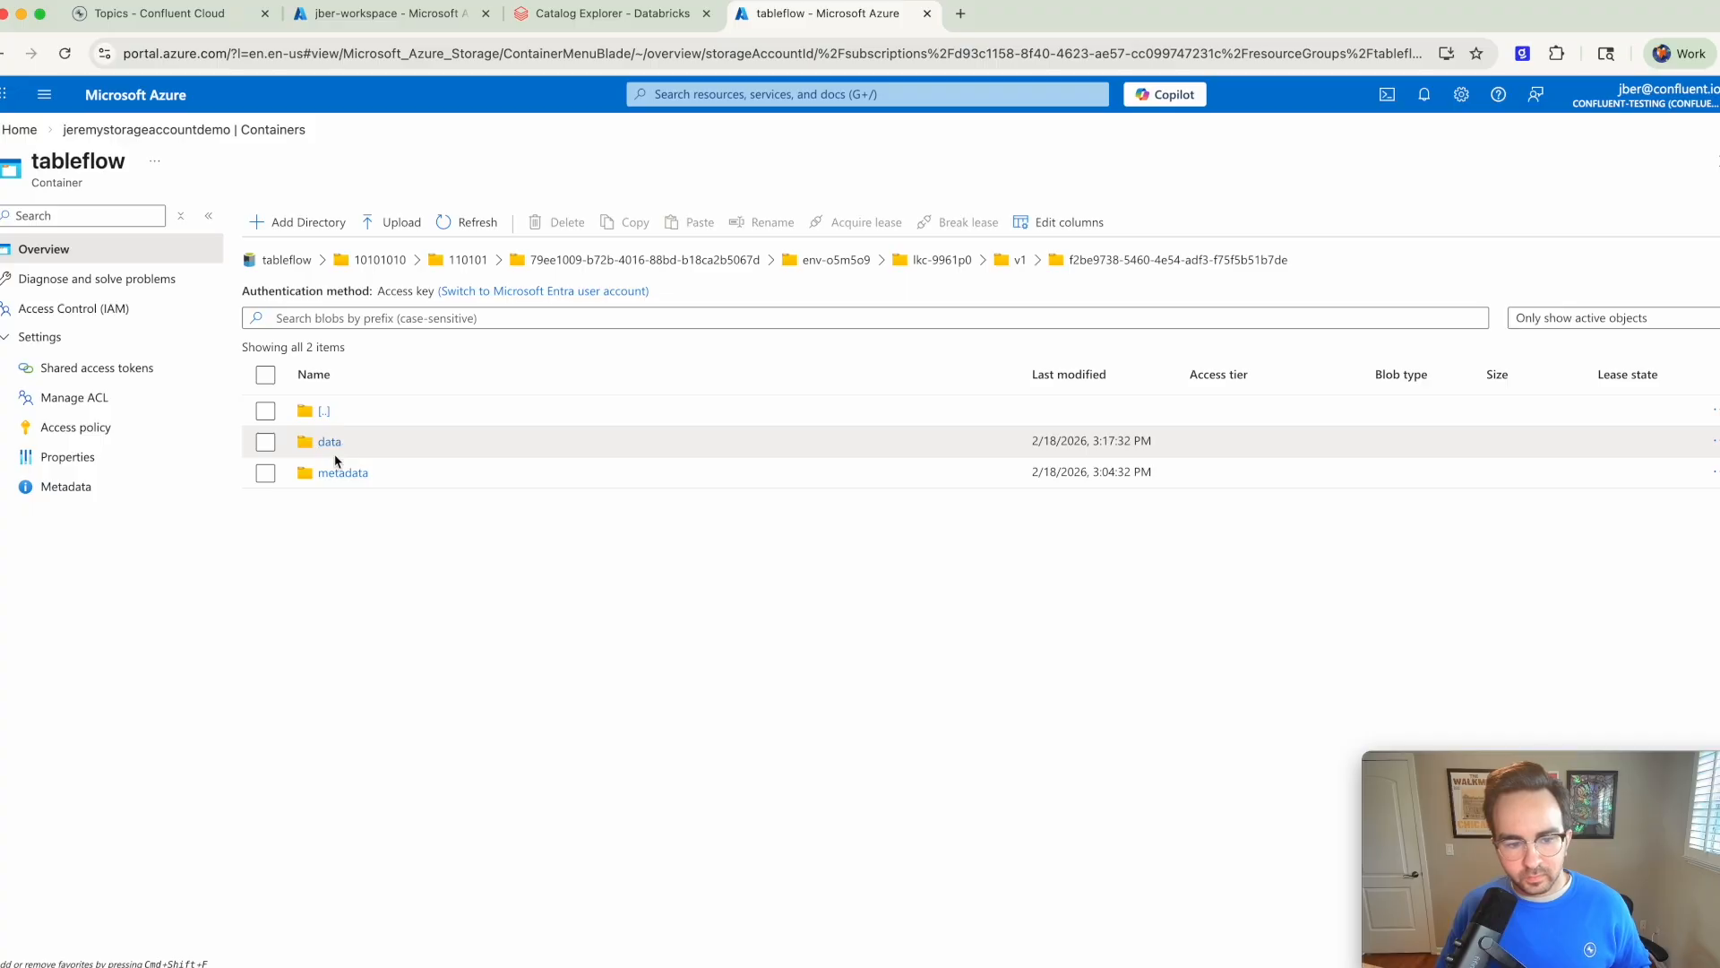
pyautogui.click(332, 473)
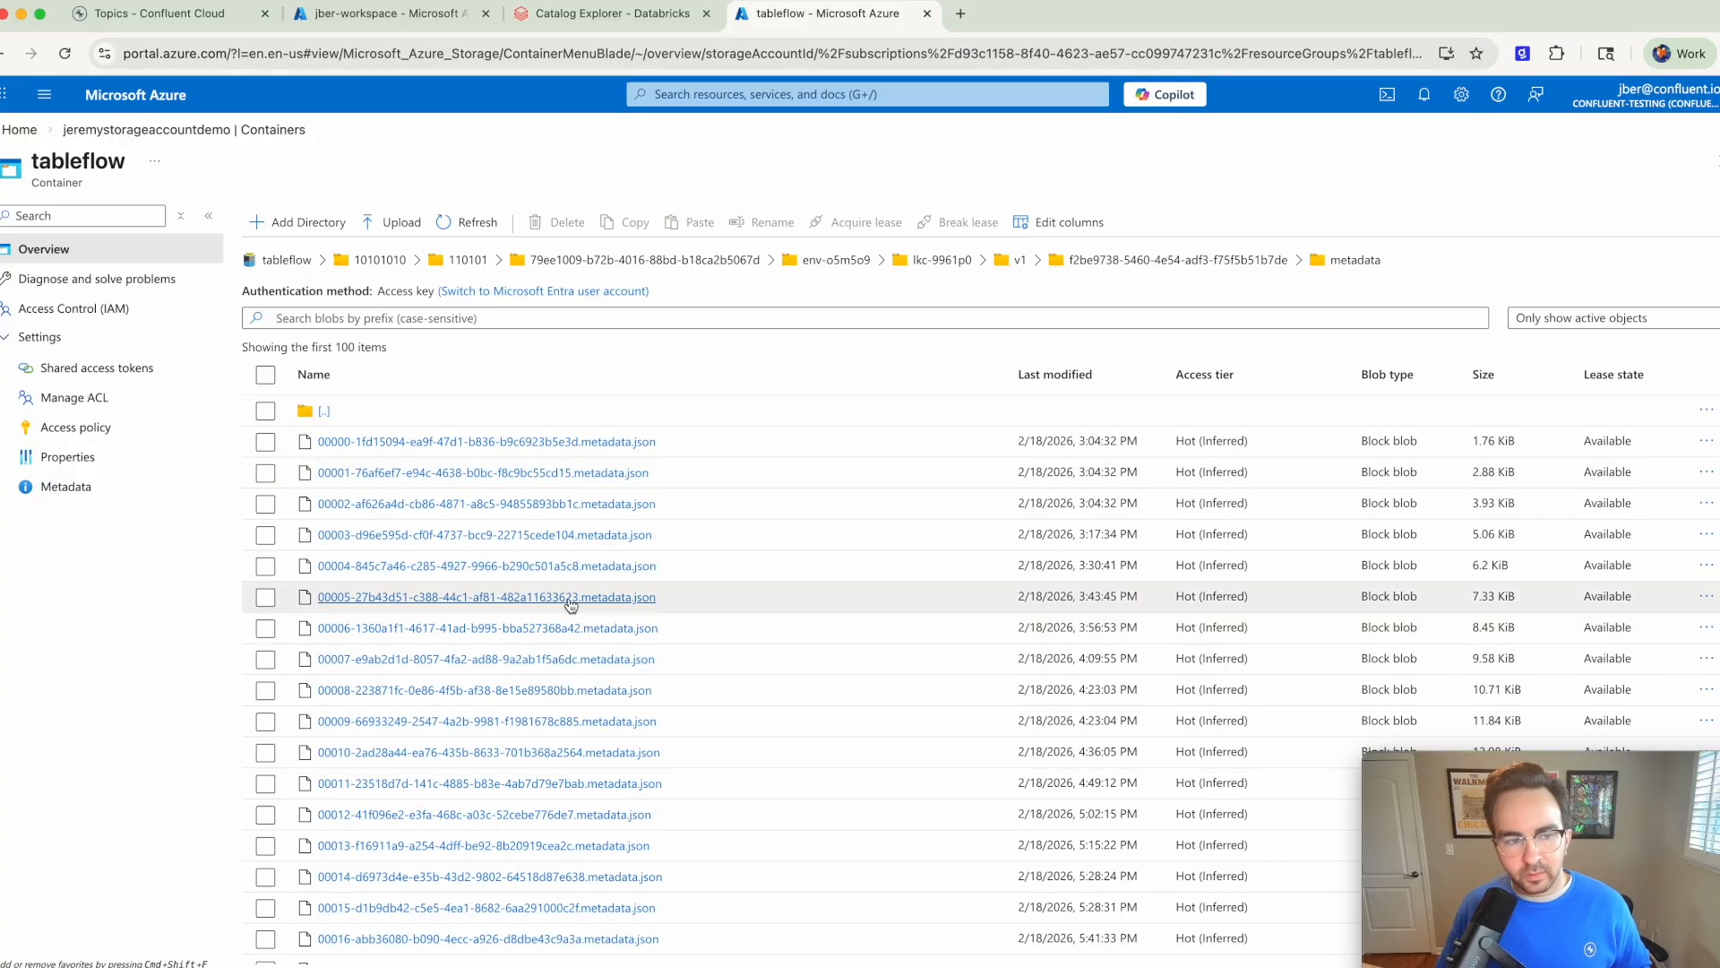
# Step: In Confluent Cloud, open the sample_data_stock_trades topic and review its editable Tableflow settings without changing them
pyautogui.click(148, 13)
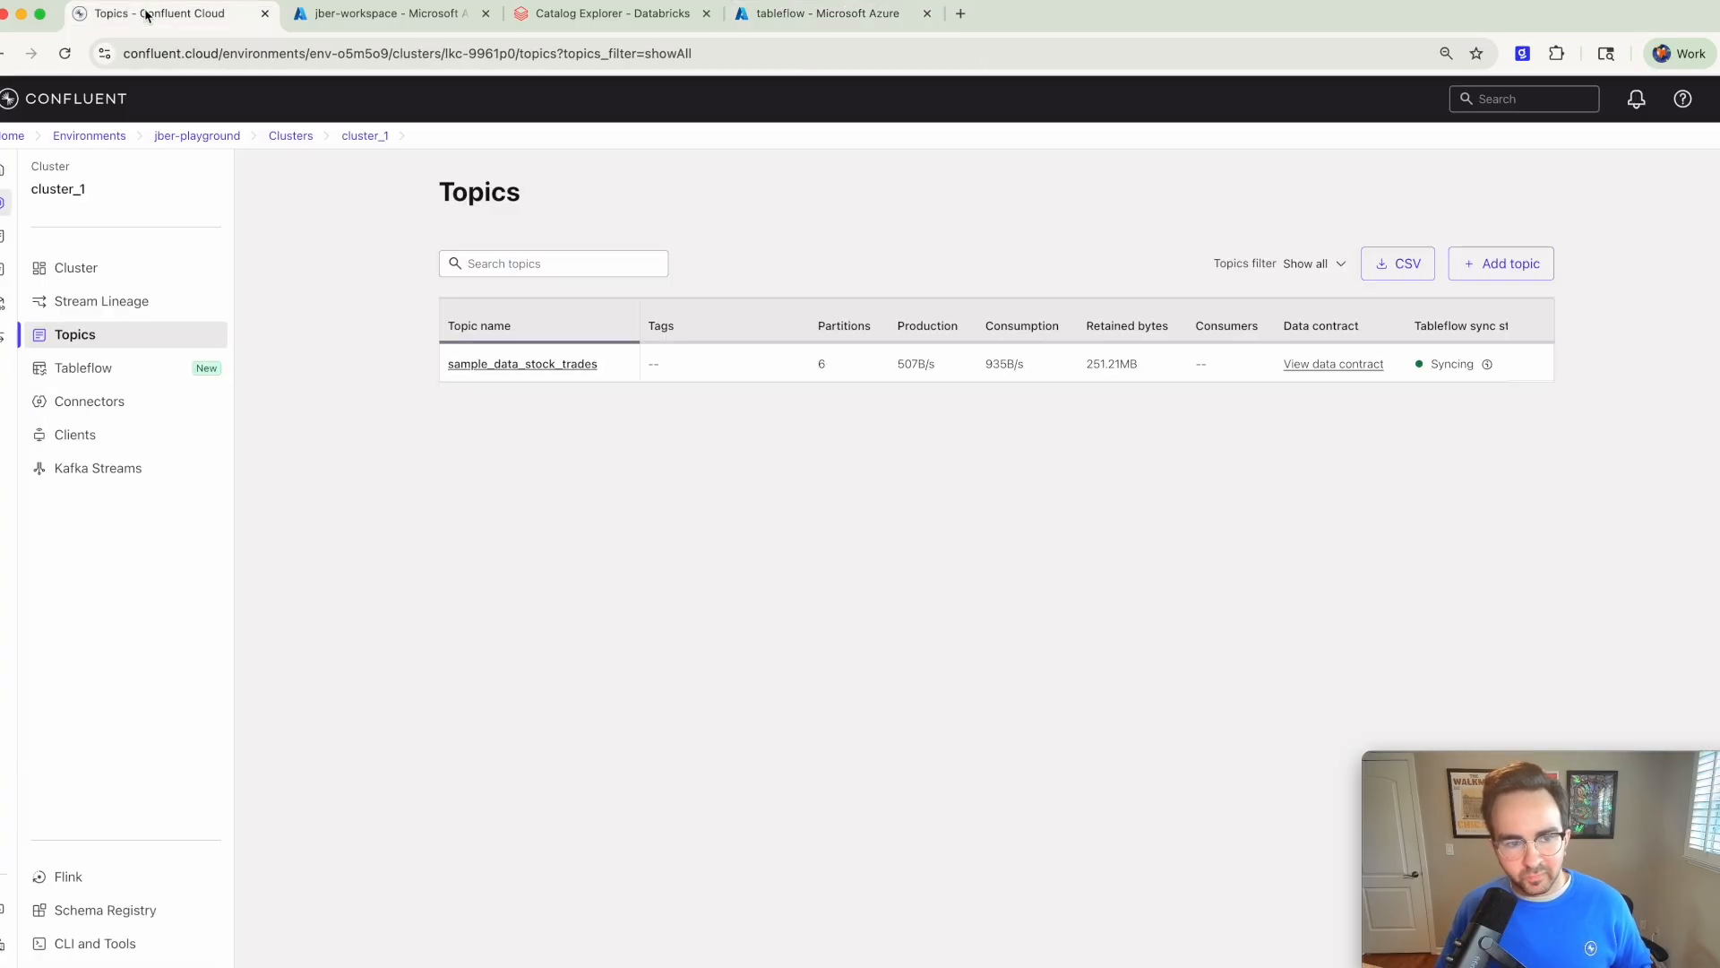
pyautogui.click(537, 368)
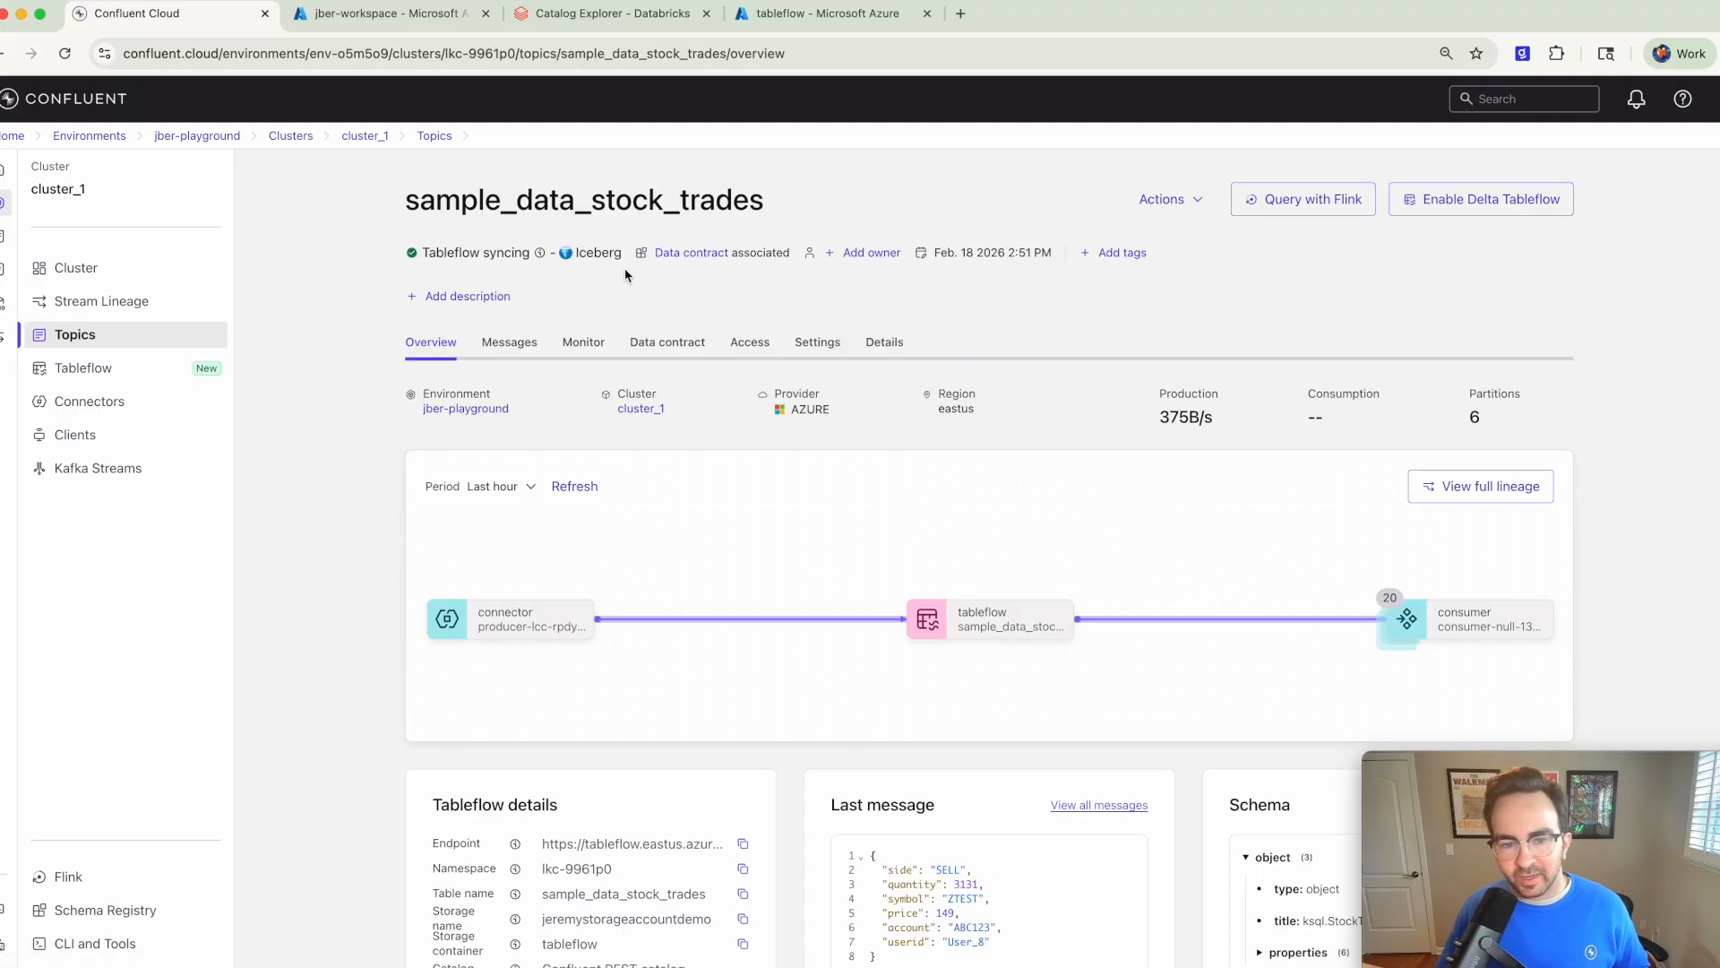
pyautogui.click(816, 342)
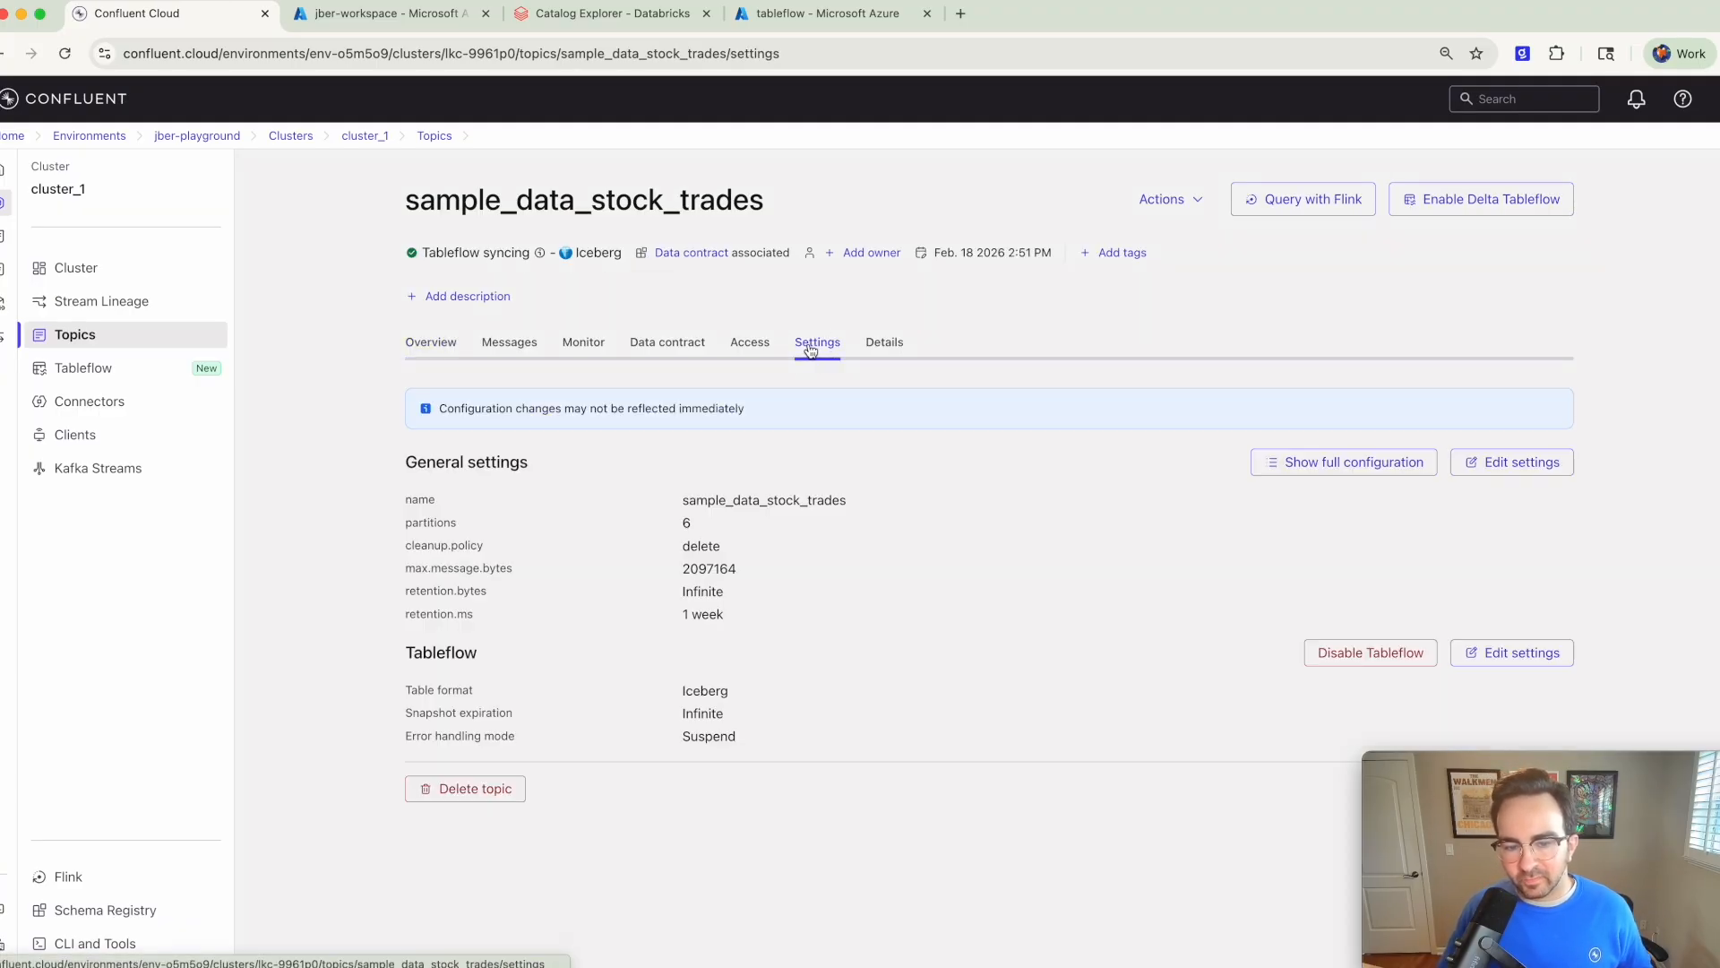
pyautogui.click(1486, 660)
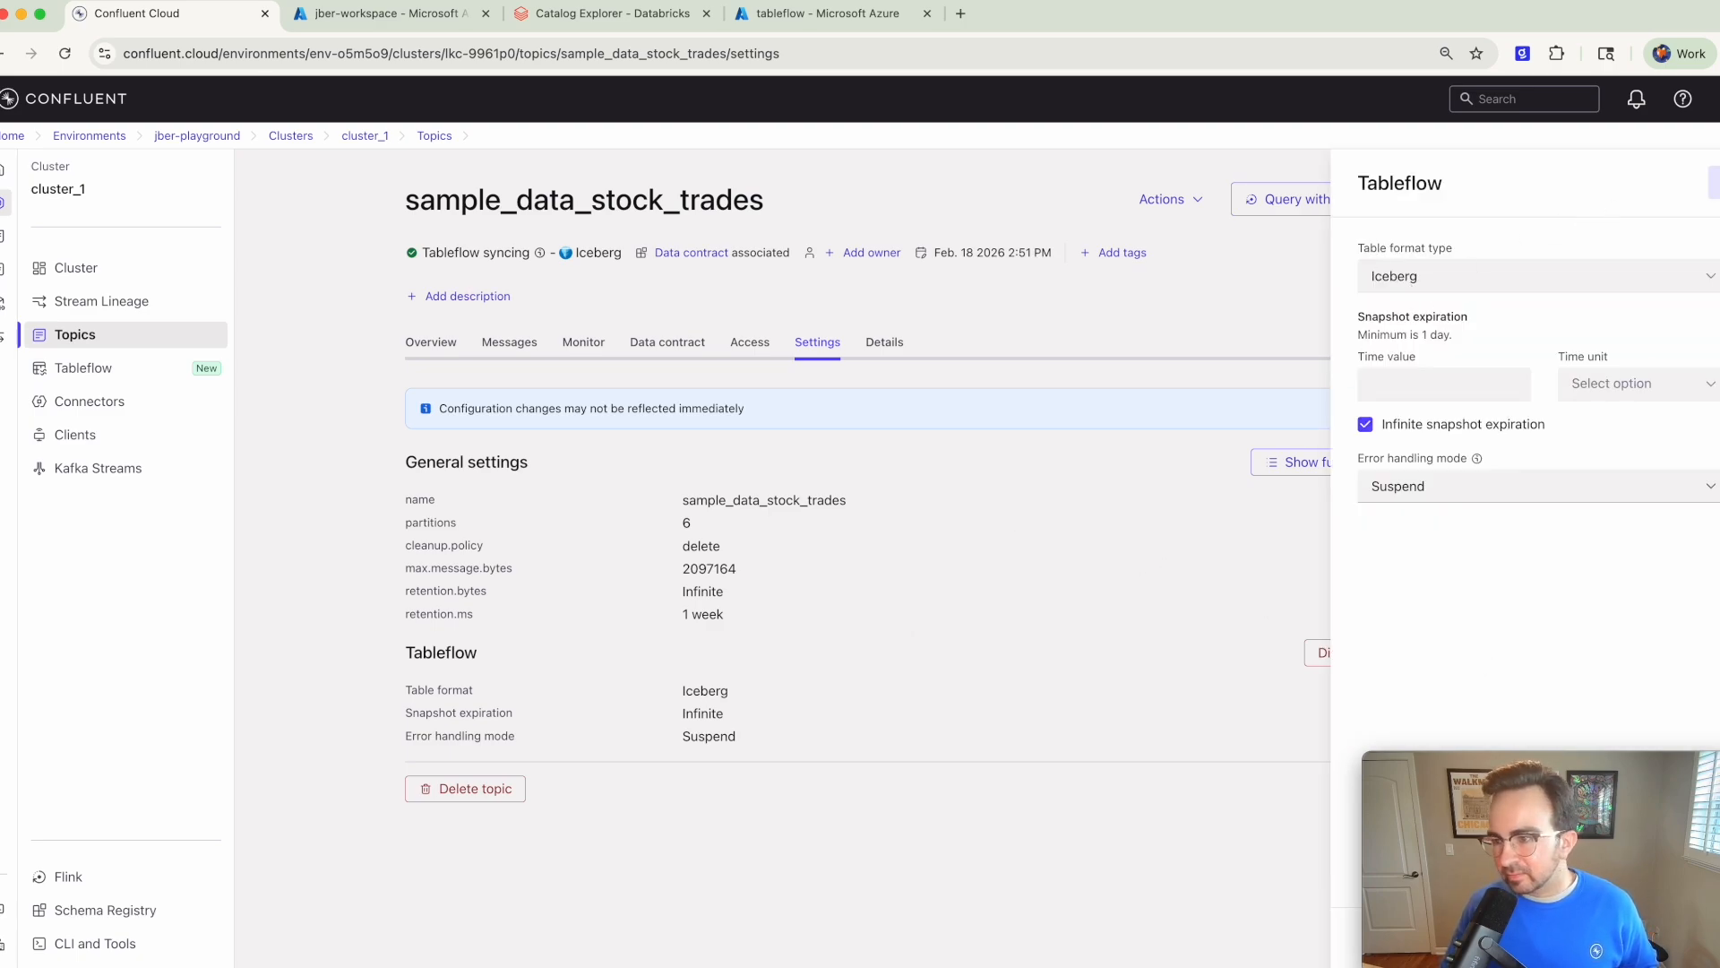
pyautogui.click(1712, 182)
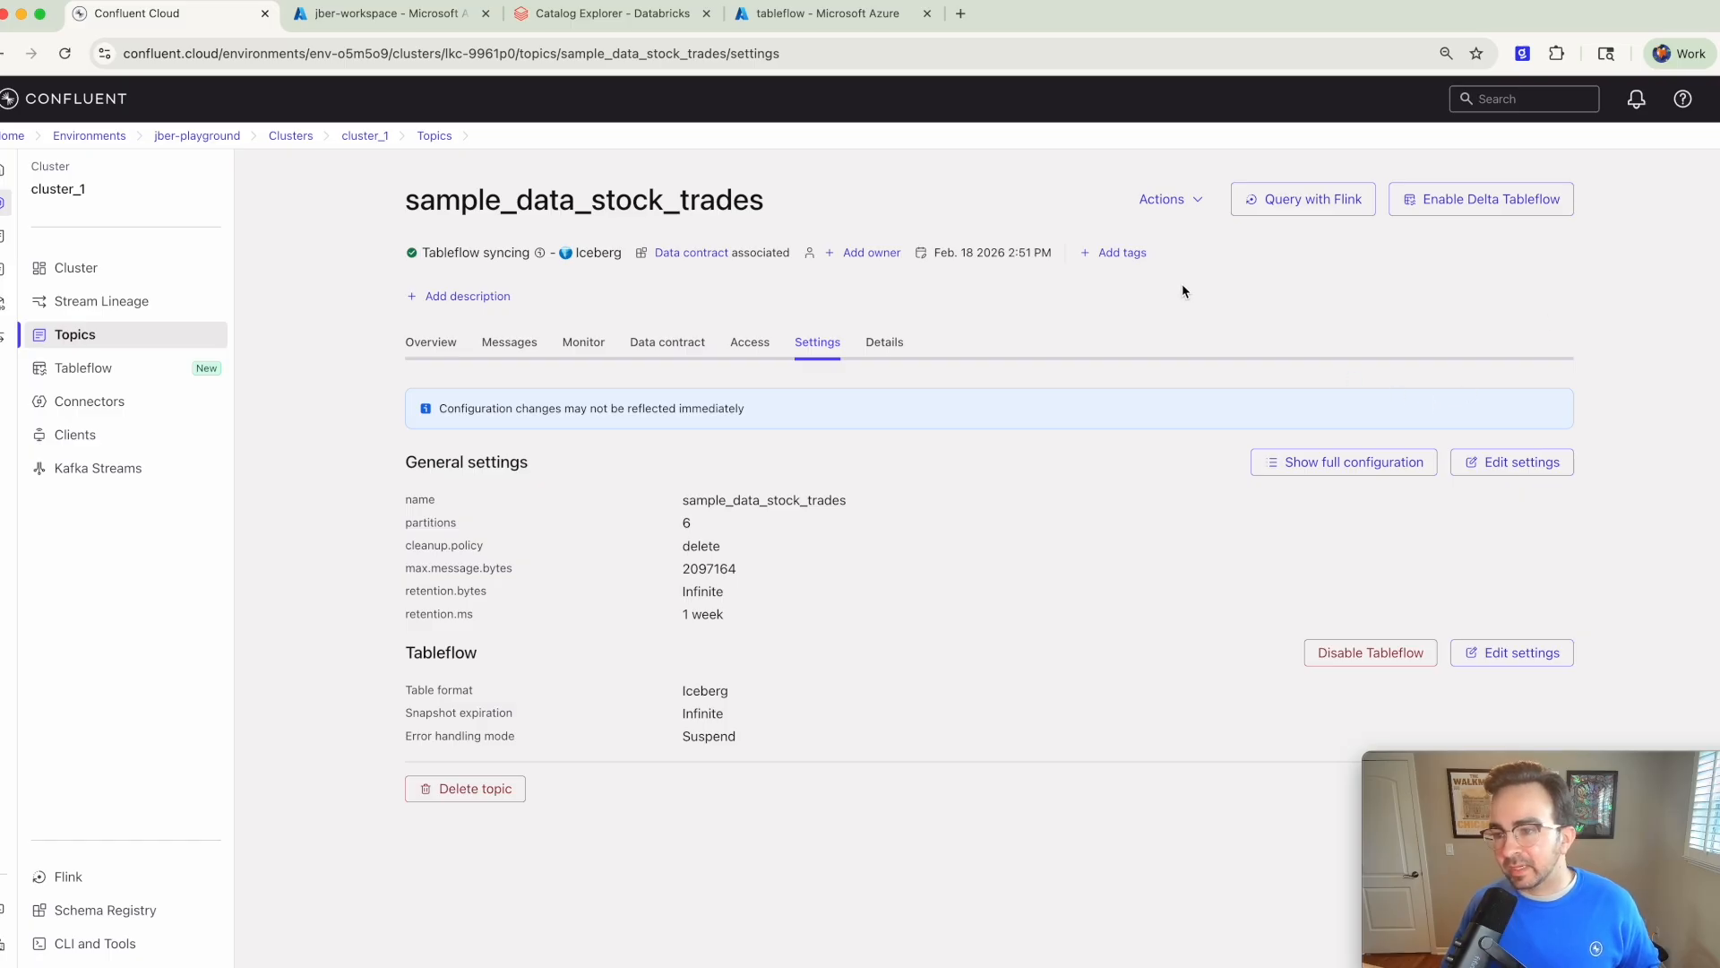
# Step: Enable Delta Tableflow on the sample_data_stock_trades topic and check the table format in its settings
pyautogui.click(1519, 196)
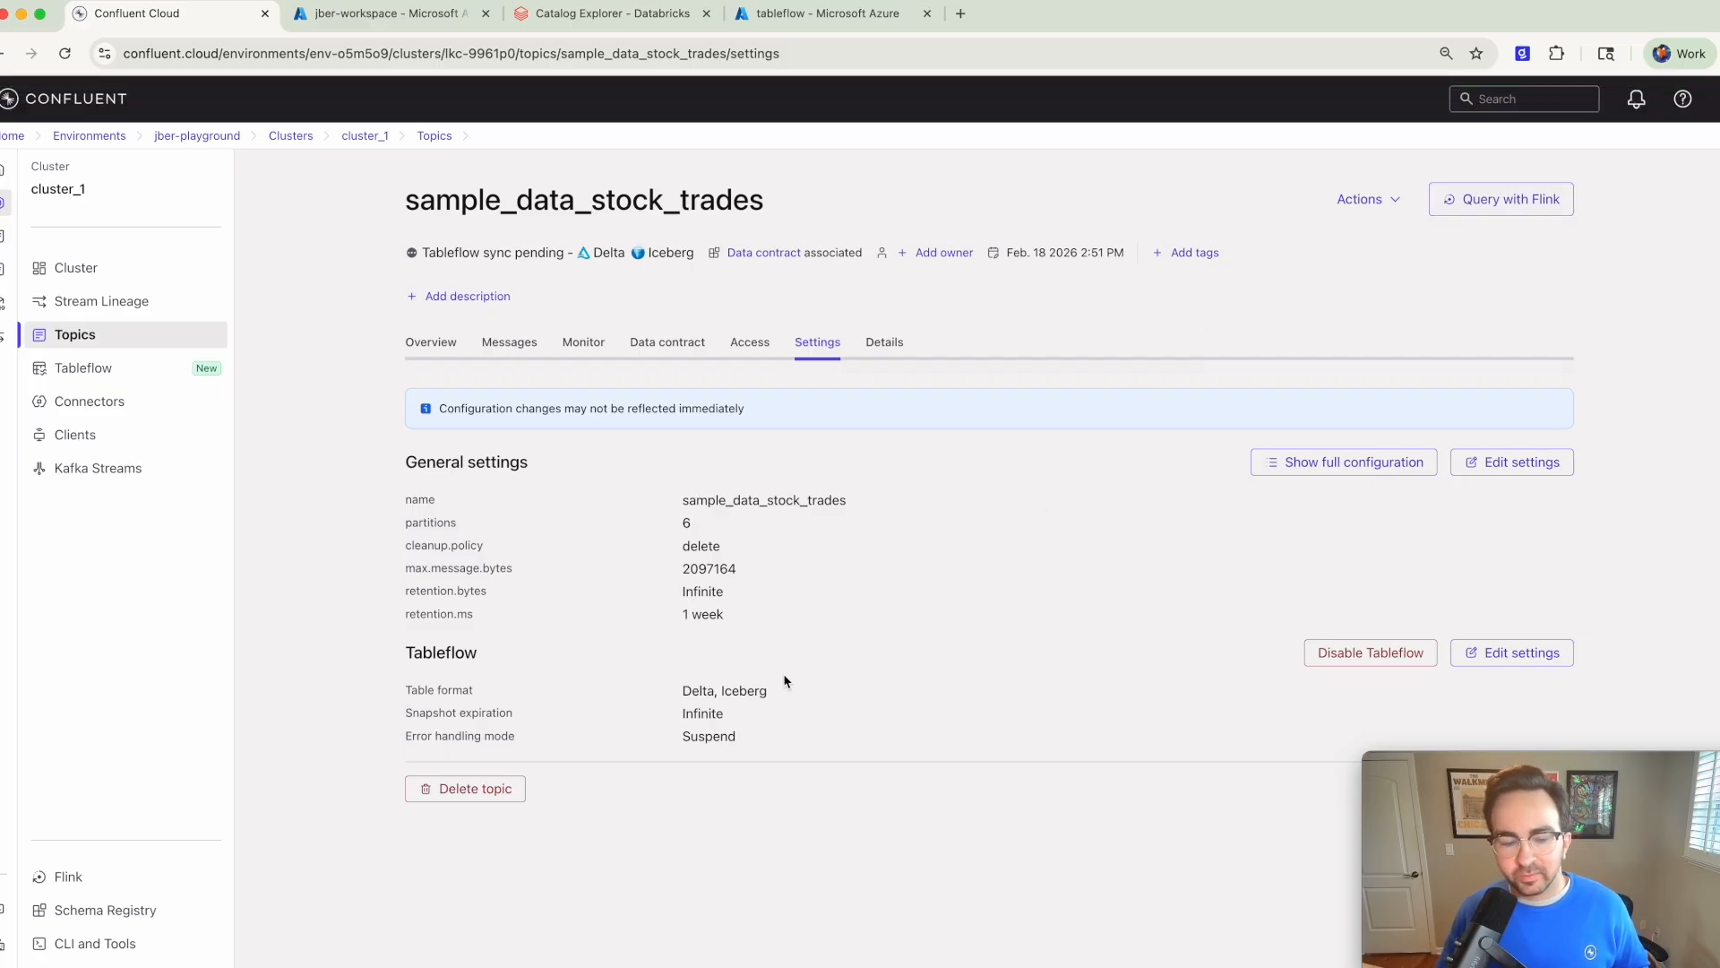
pyautogui.moveTo(683, 691); pyautogui.dragTo(852, 695)
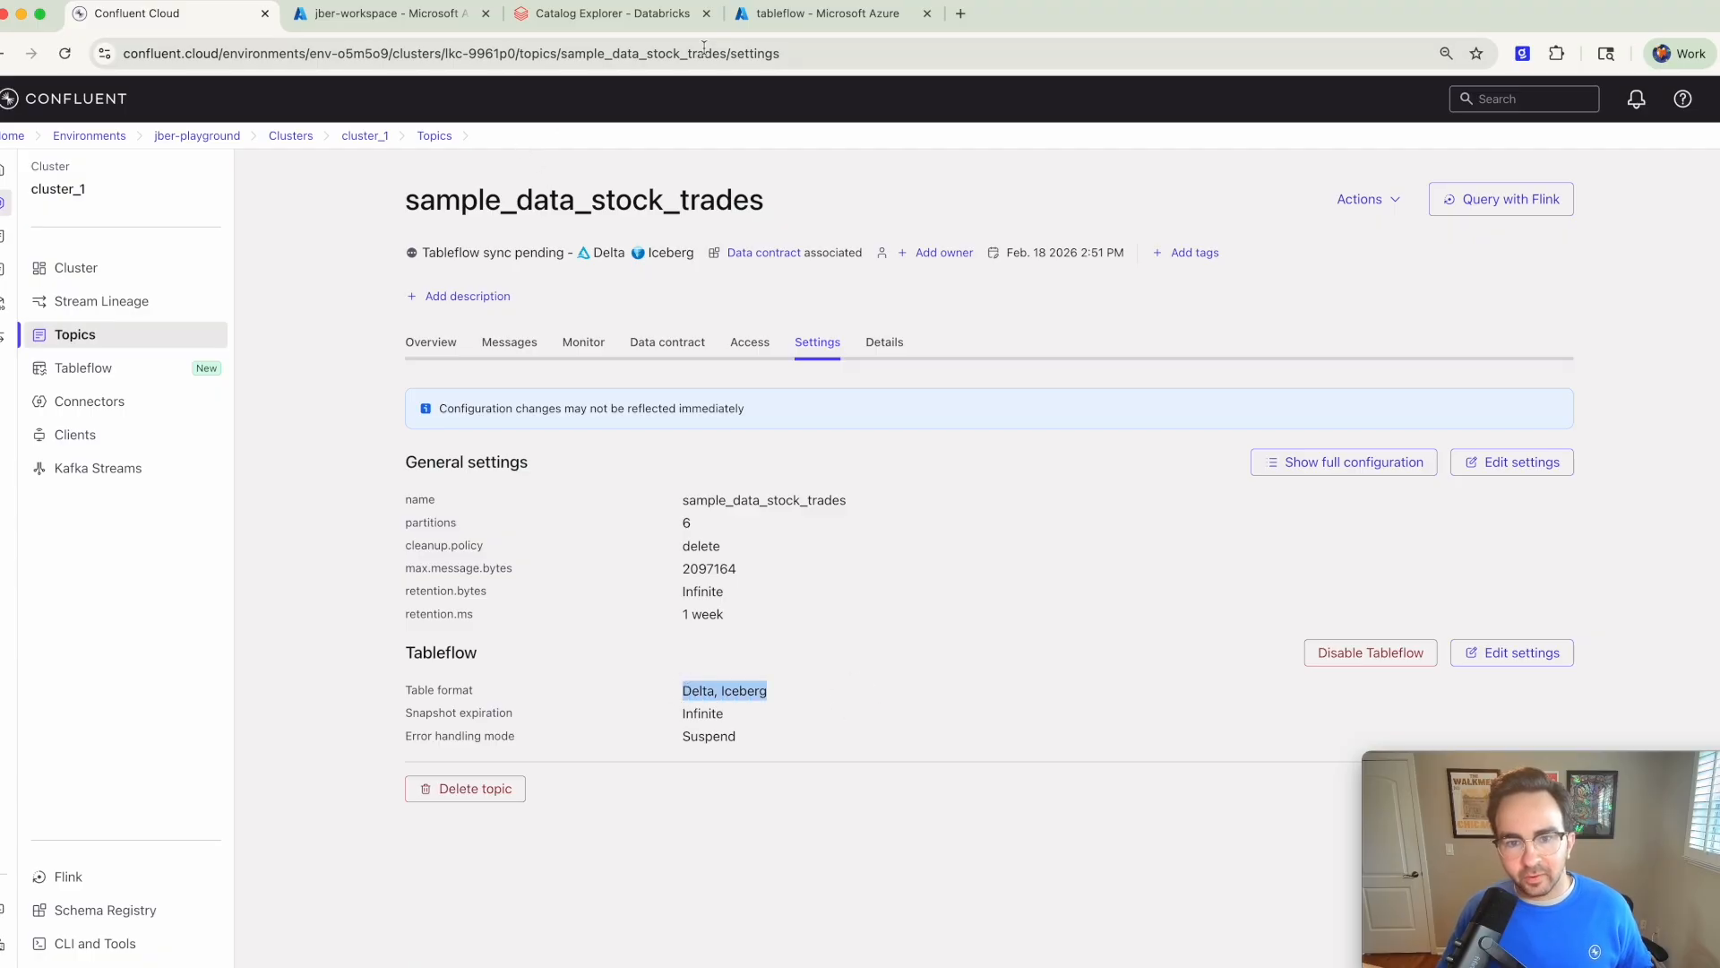
# Step: Switch to the Azure storage container, go up to the table's parent folder and refresh its listing
pyautogui.click(798, 18)
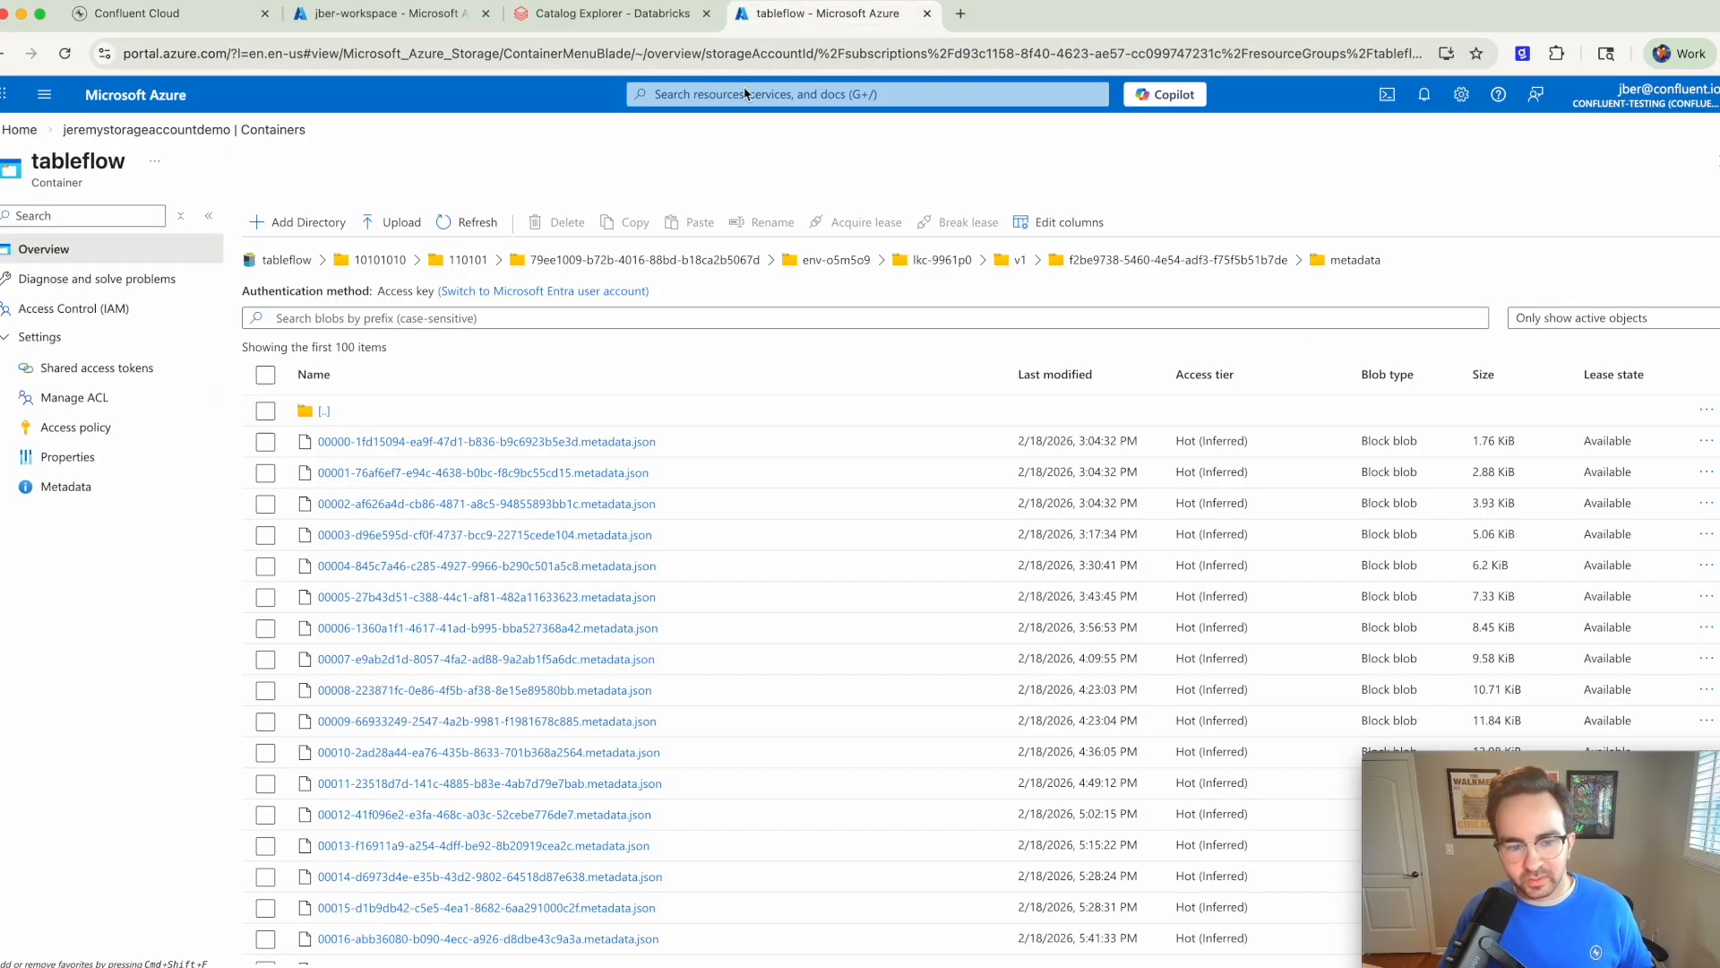
pyautogui.click(326, 410)
pyautogui.click(474, 224)
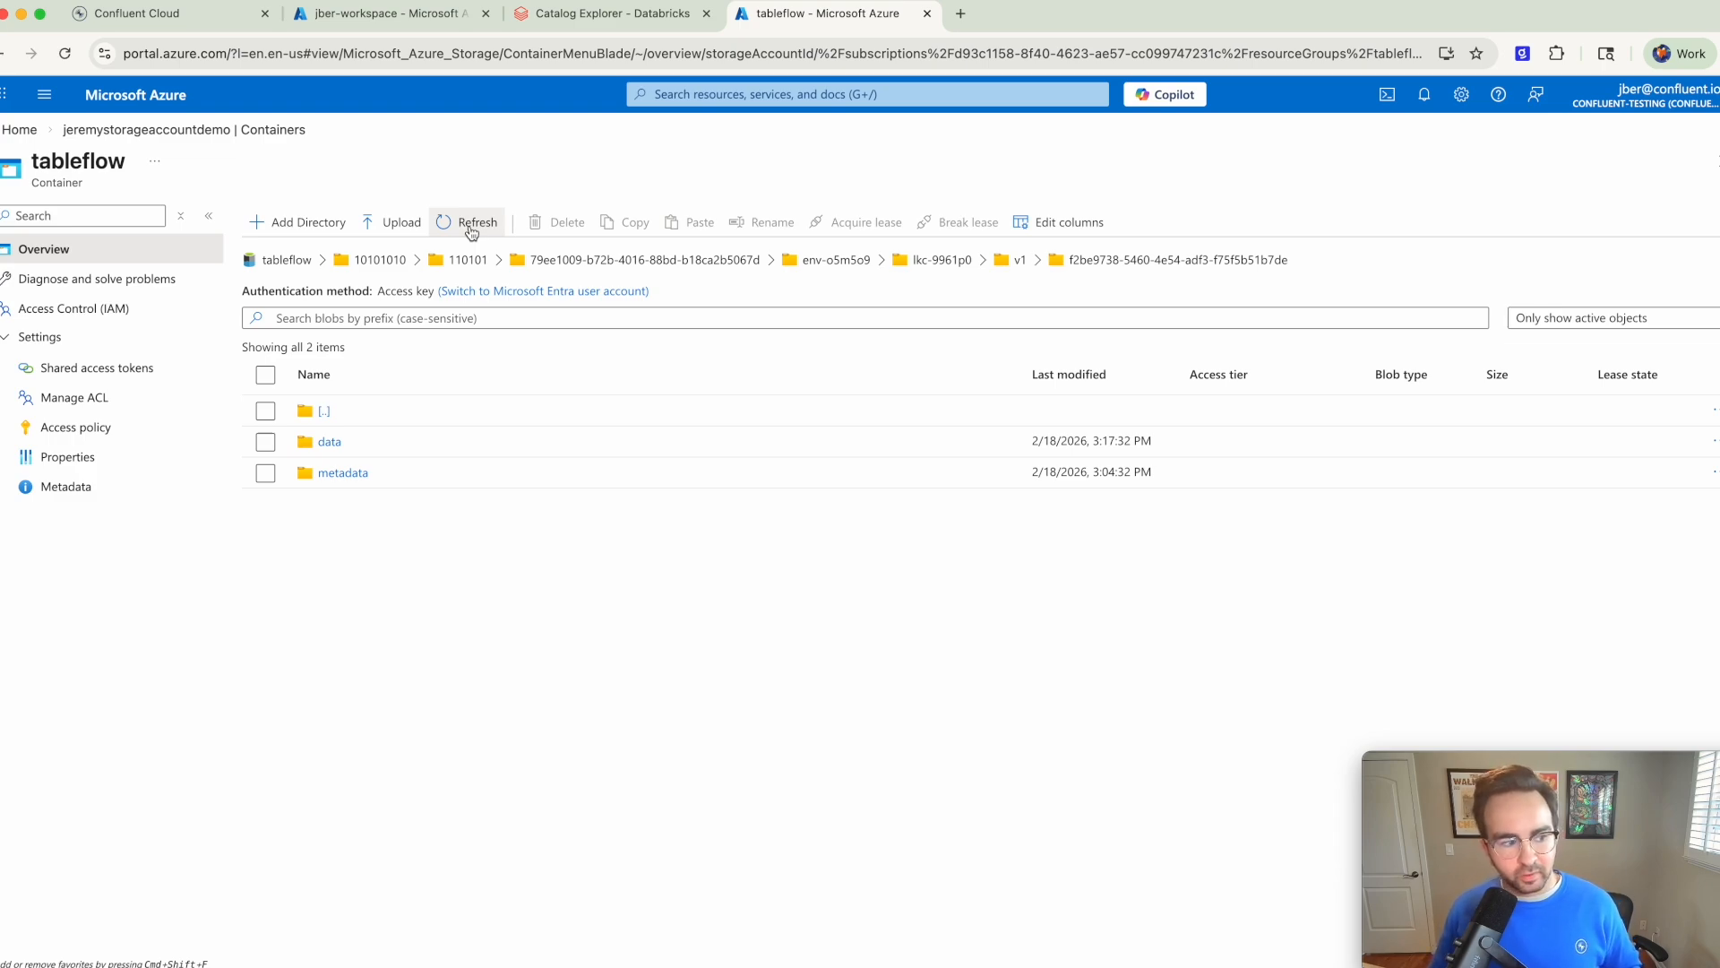
# Step: Create a new Azure resource, searching the marketplace for Access Connector for Azure Databricks and opening its creation form
pyautogui.click(829, 93)
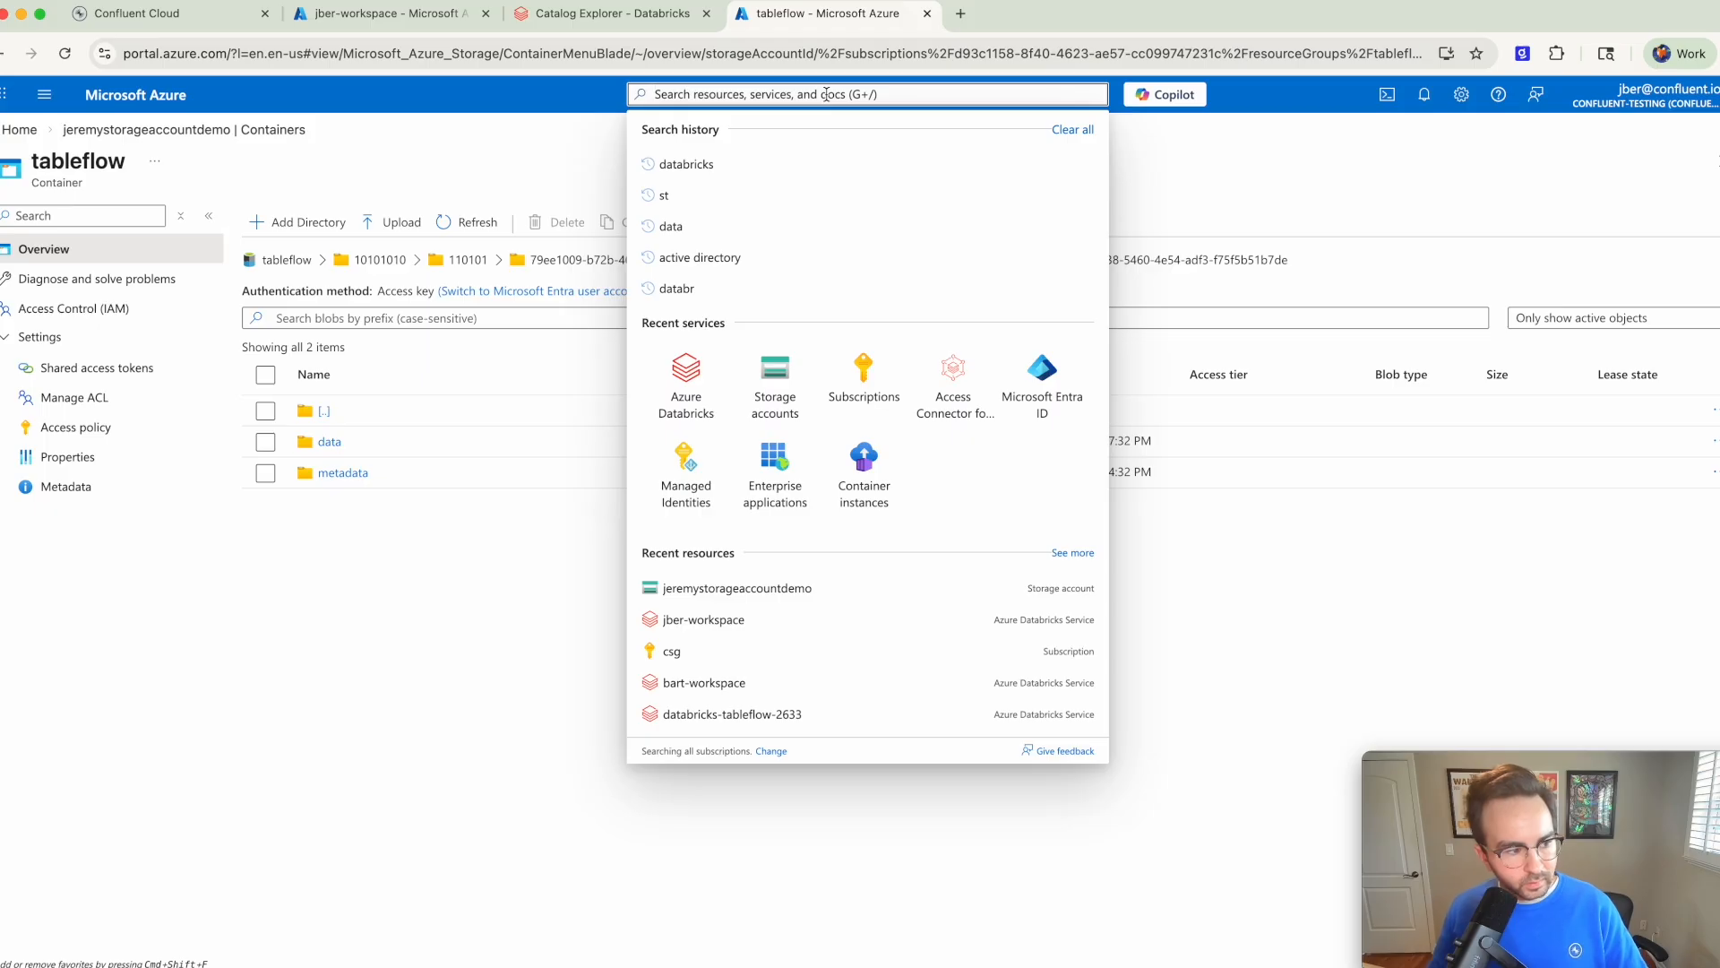
pyautogui.click(177, 101)
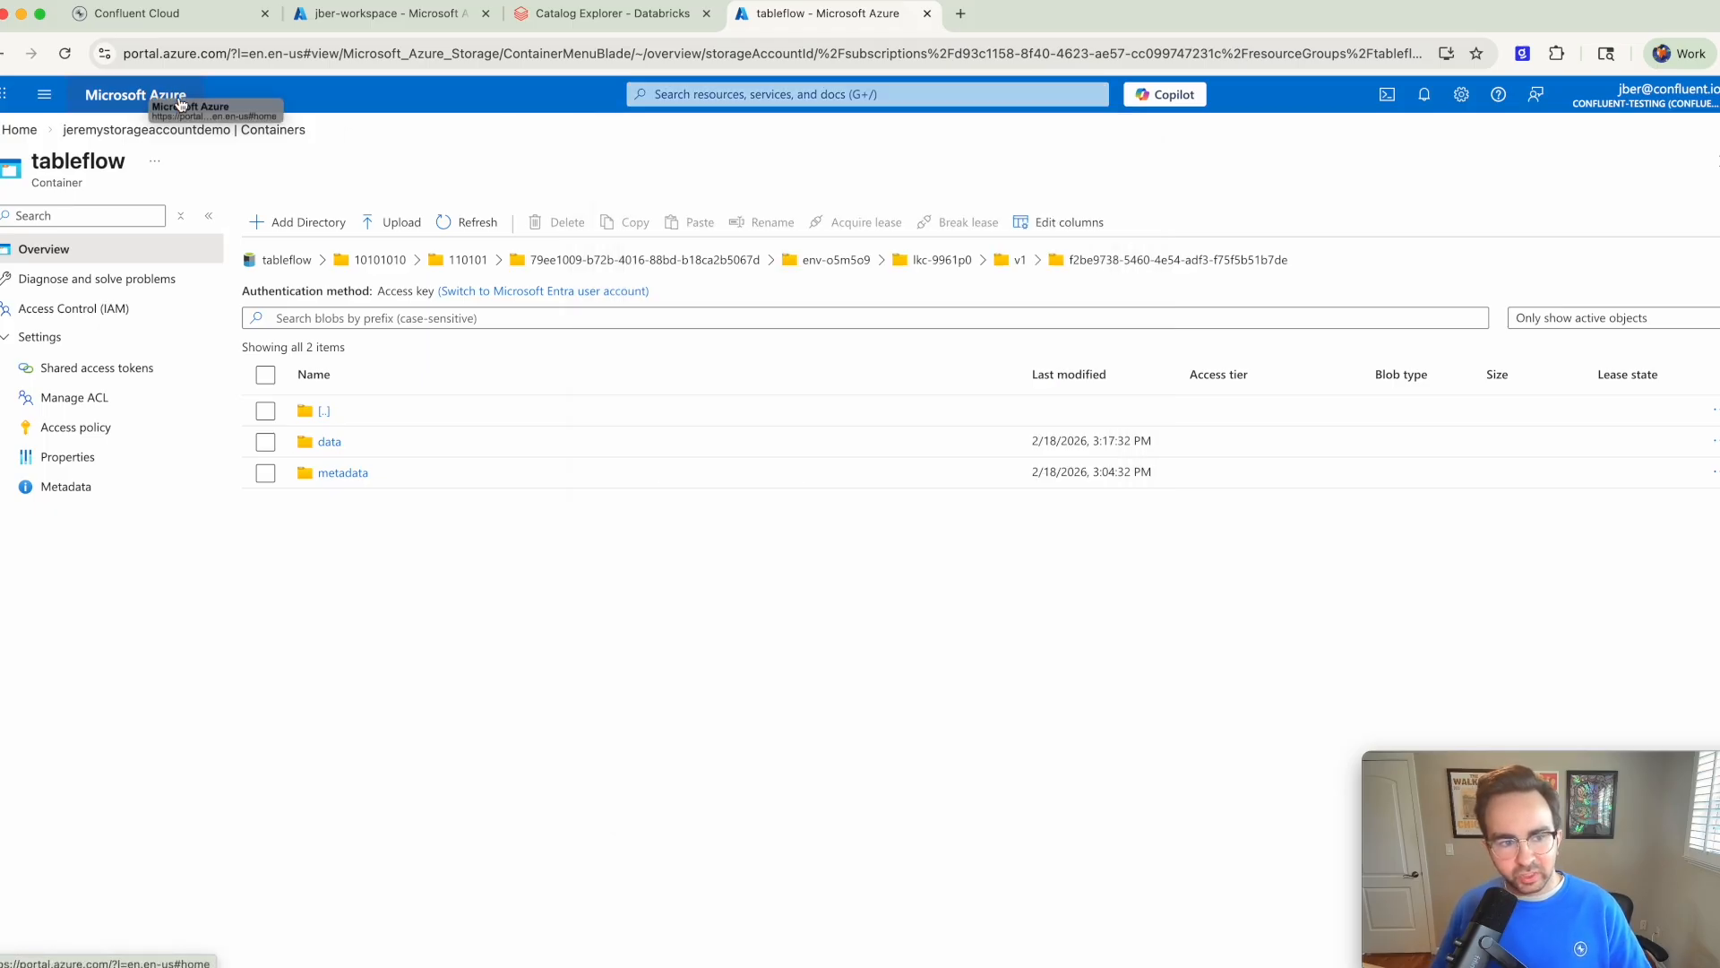
pyautogui.click(386, 220)
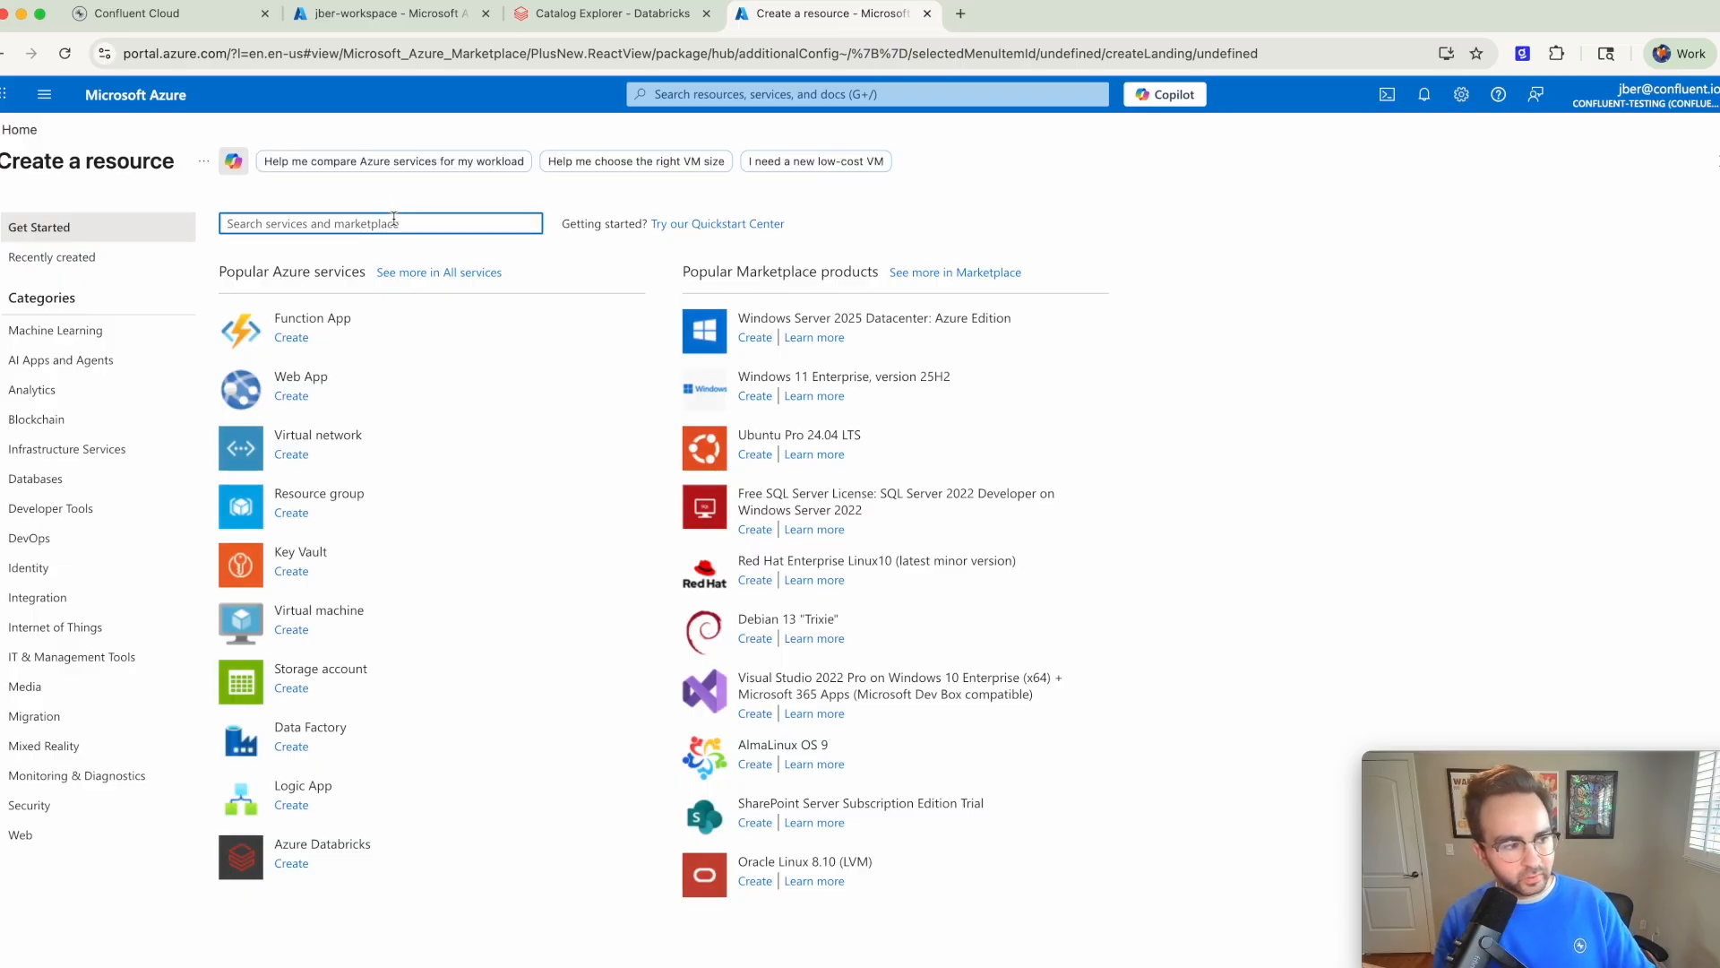
pyautogui.write('access')
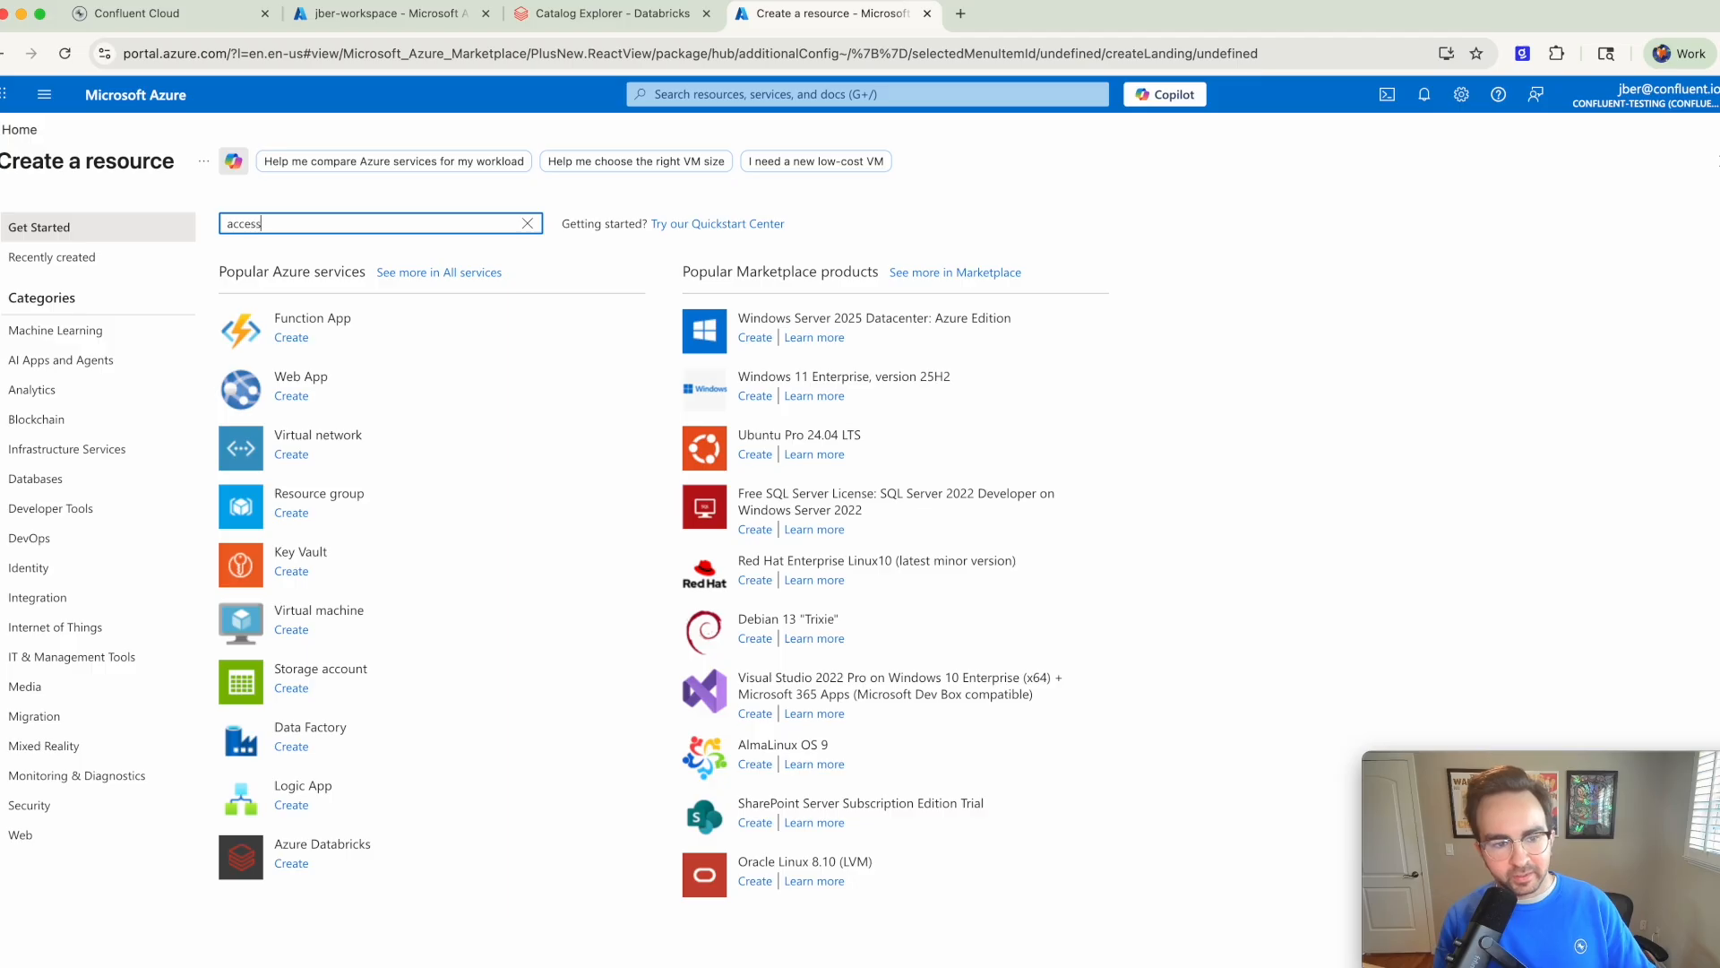
pyautogui.write(' connector for ')
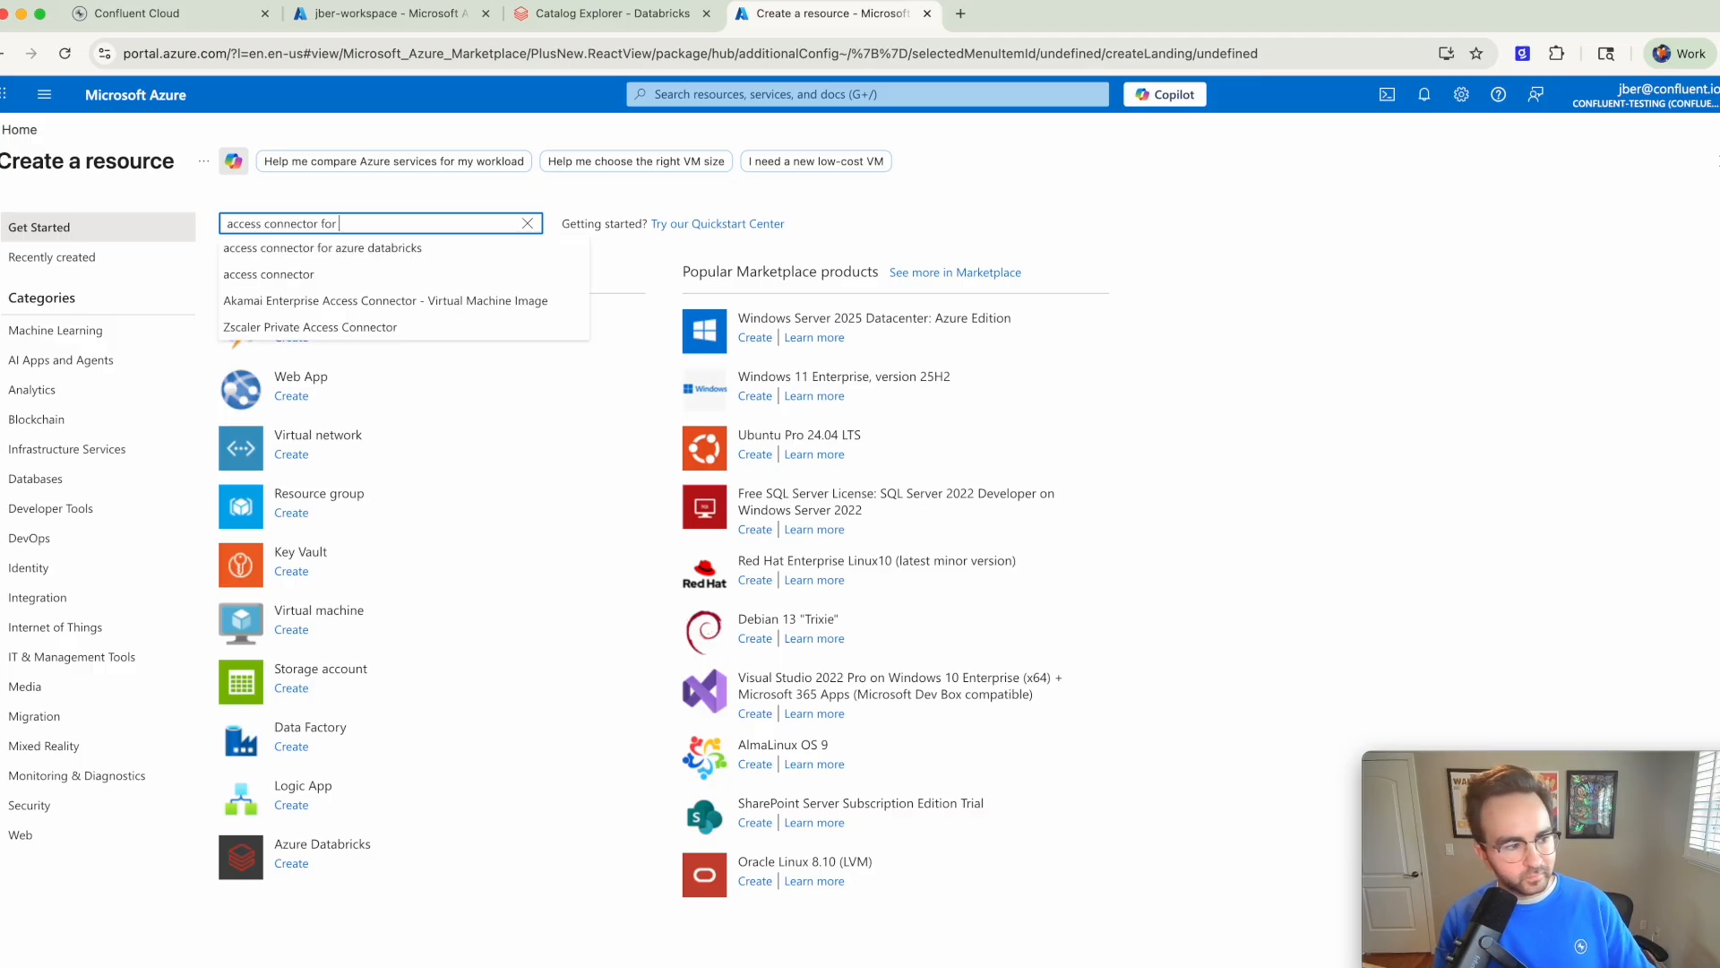
pyautogui.write('azure')
pyautogui.click(387, 247)
pyautogui.click(241, 605)
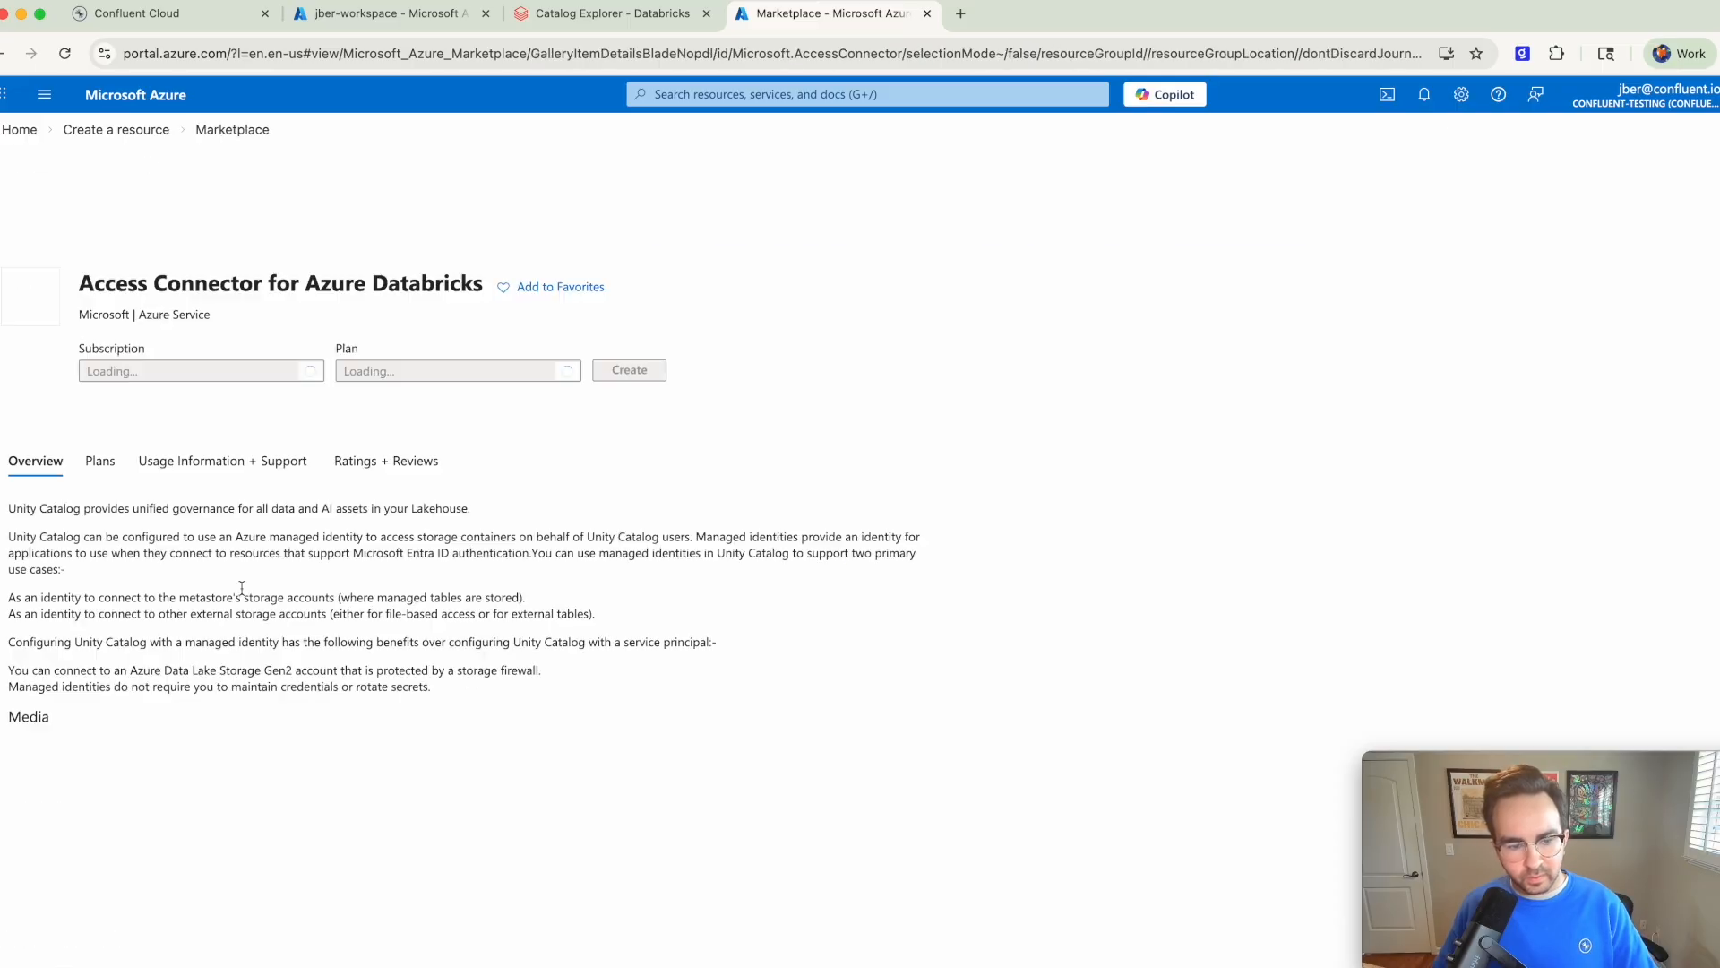
pyautogui.click(605, 398)
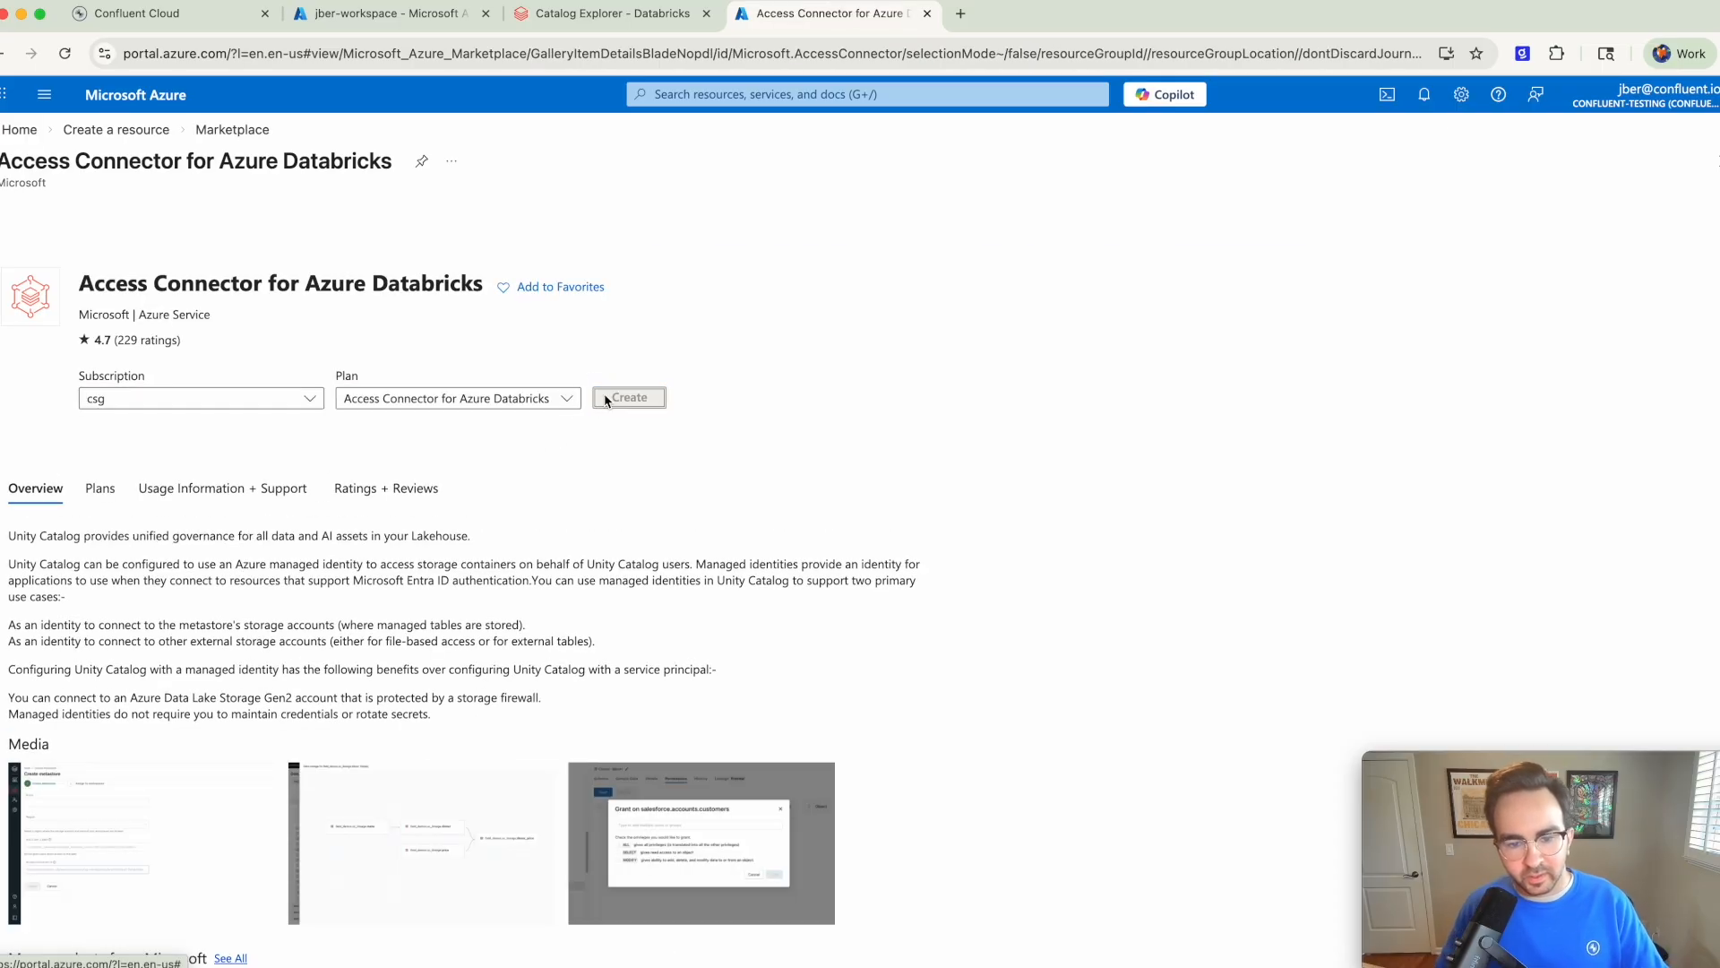
# Step: Assign the access connector to the tableflow-rg resource group and name it jb-access-connector-1234
pyautogui.click(315, 439)
pyautogui.click(291, 802)
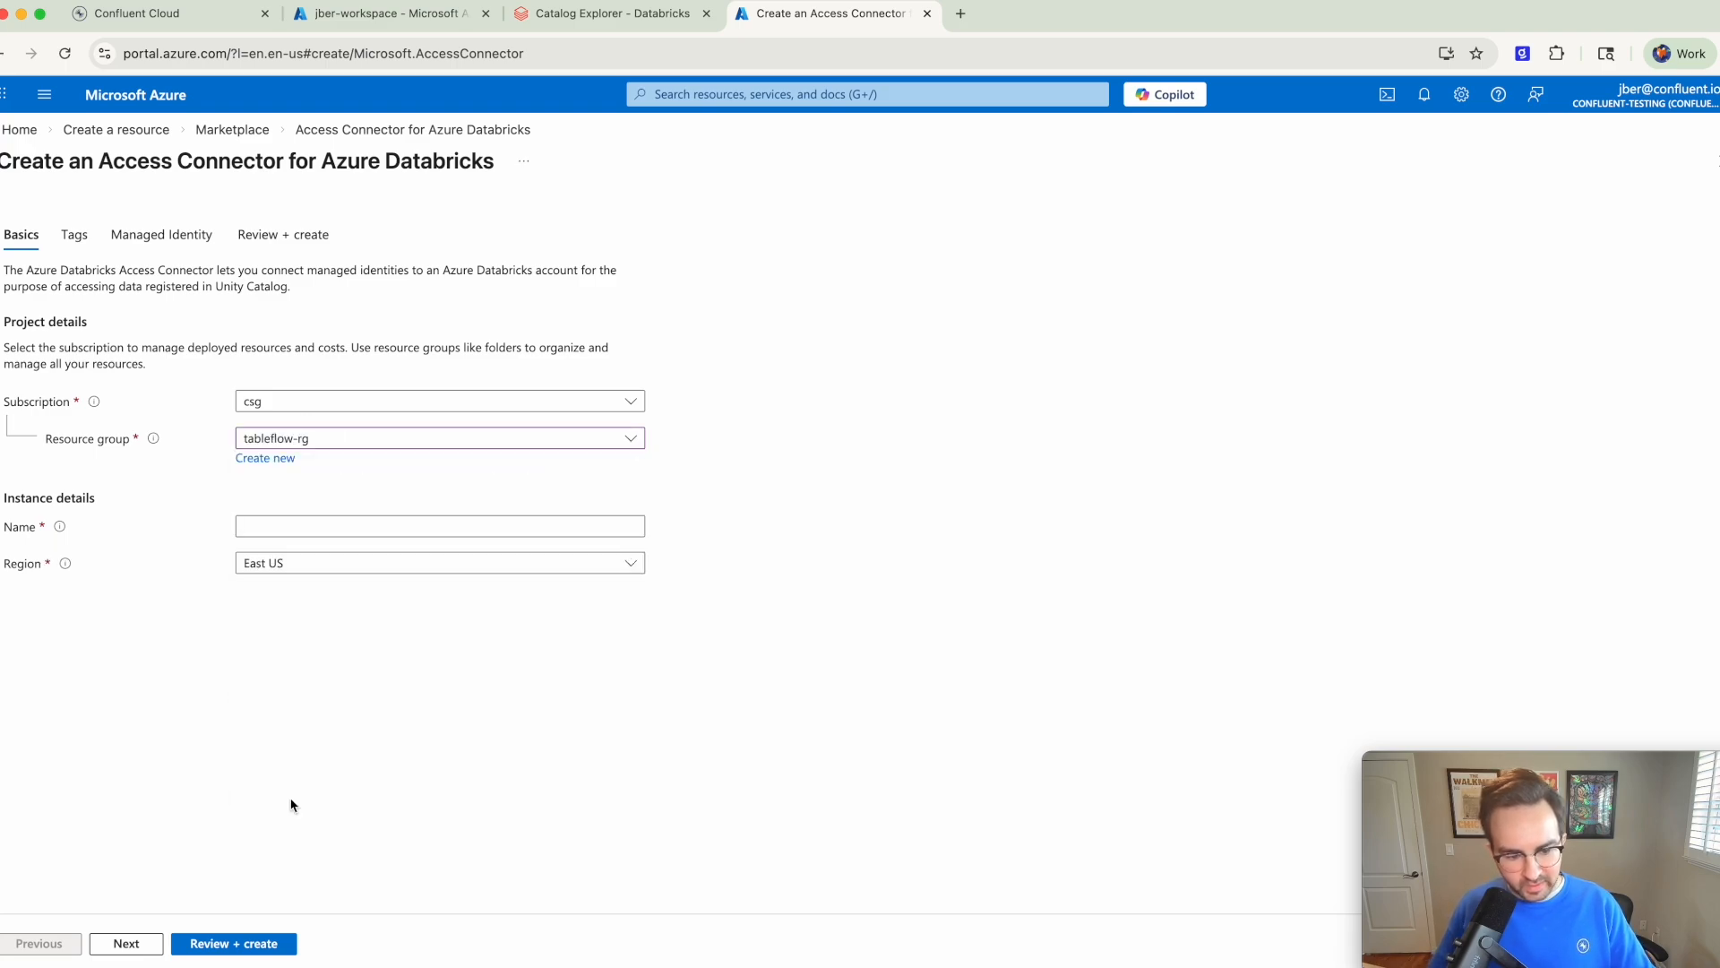
pyautogui.click(277, 529)
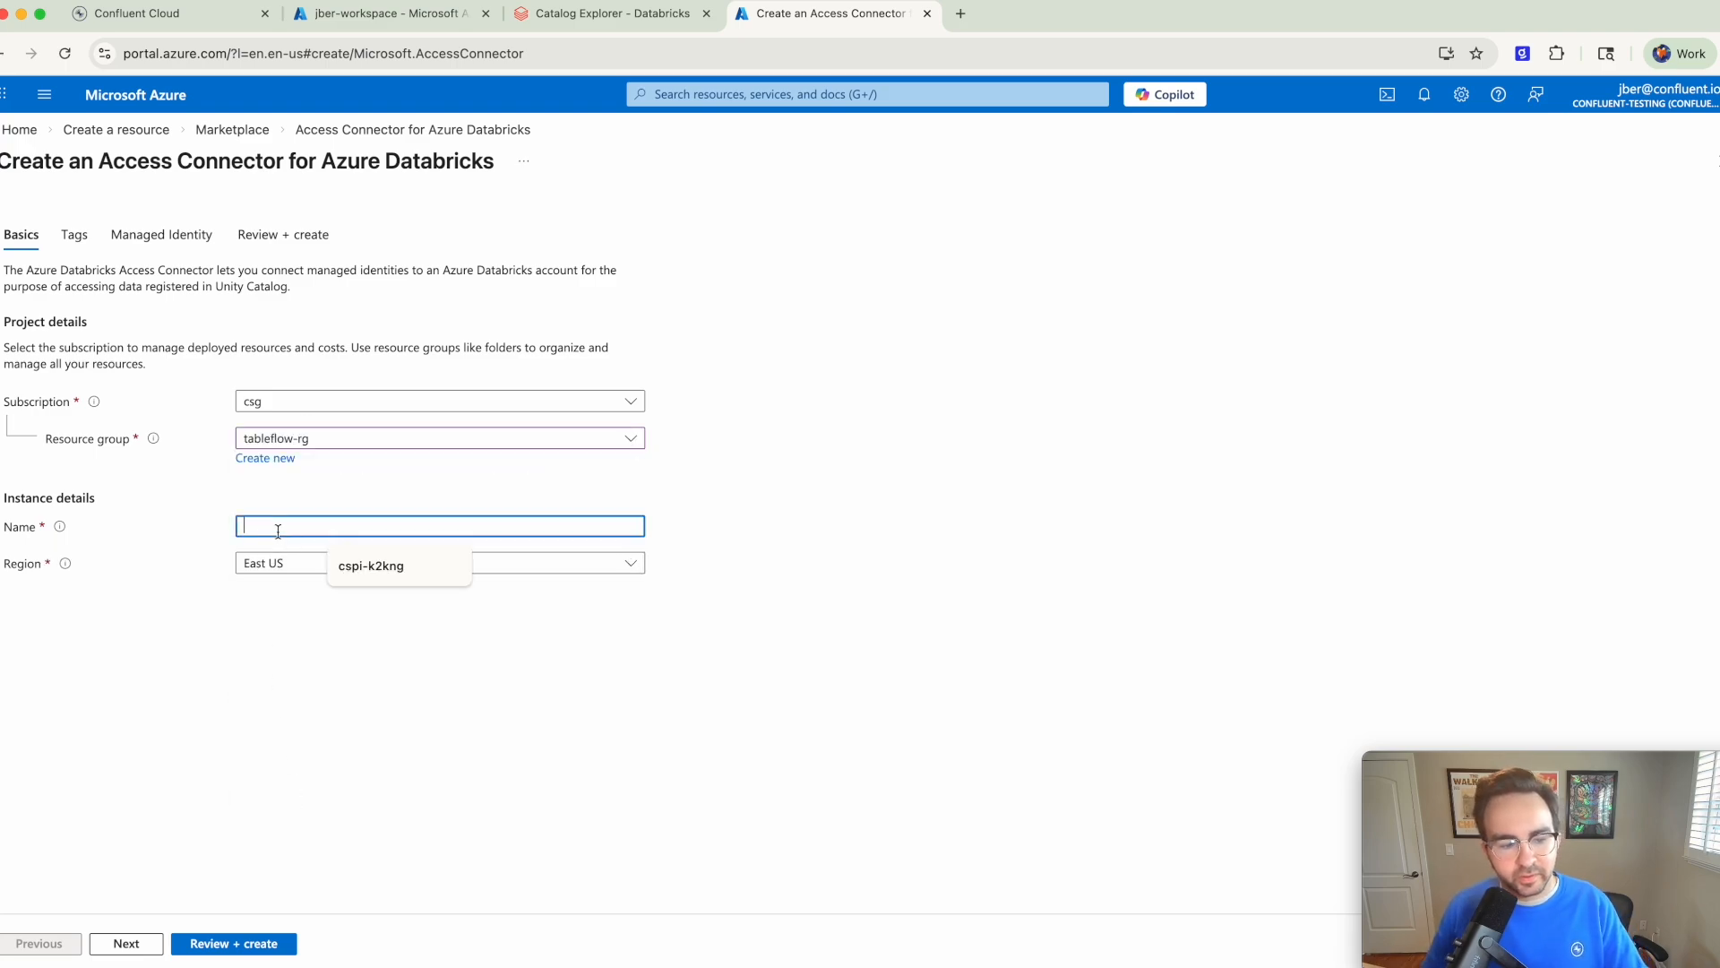
pyautogui.click(261, 629)
pyautogui.click(271, 526)
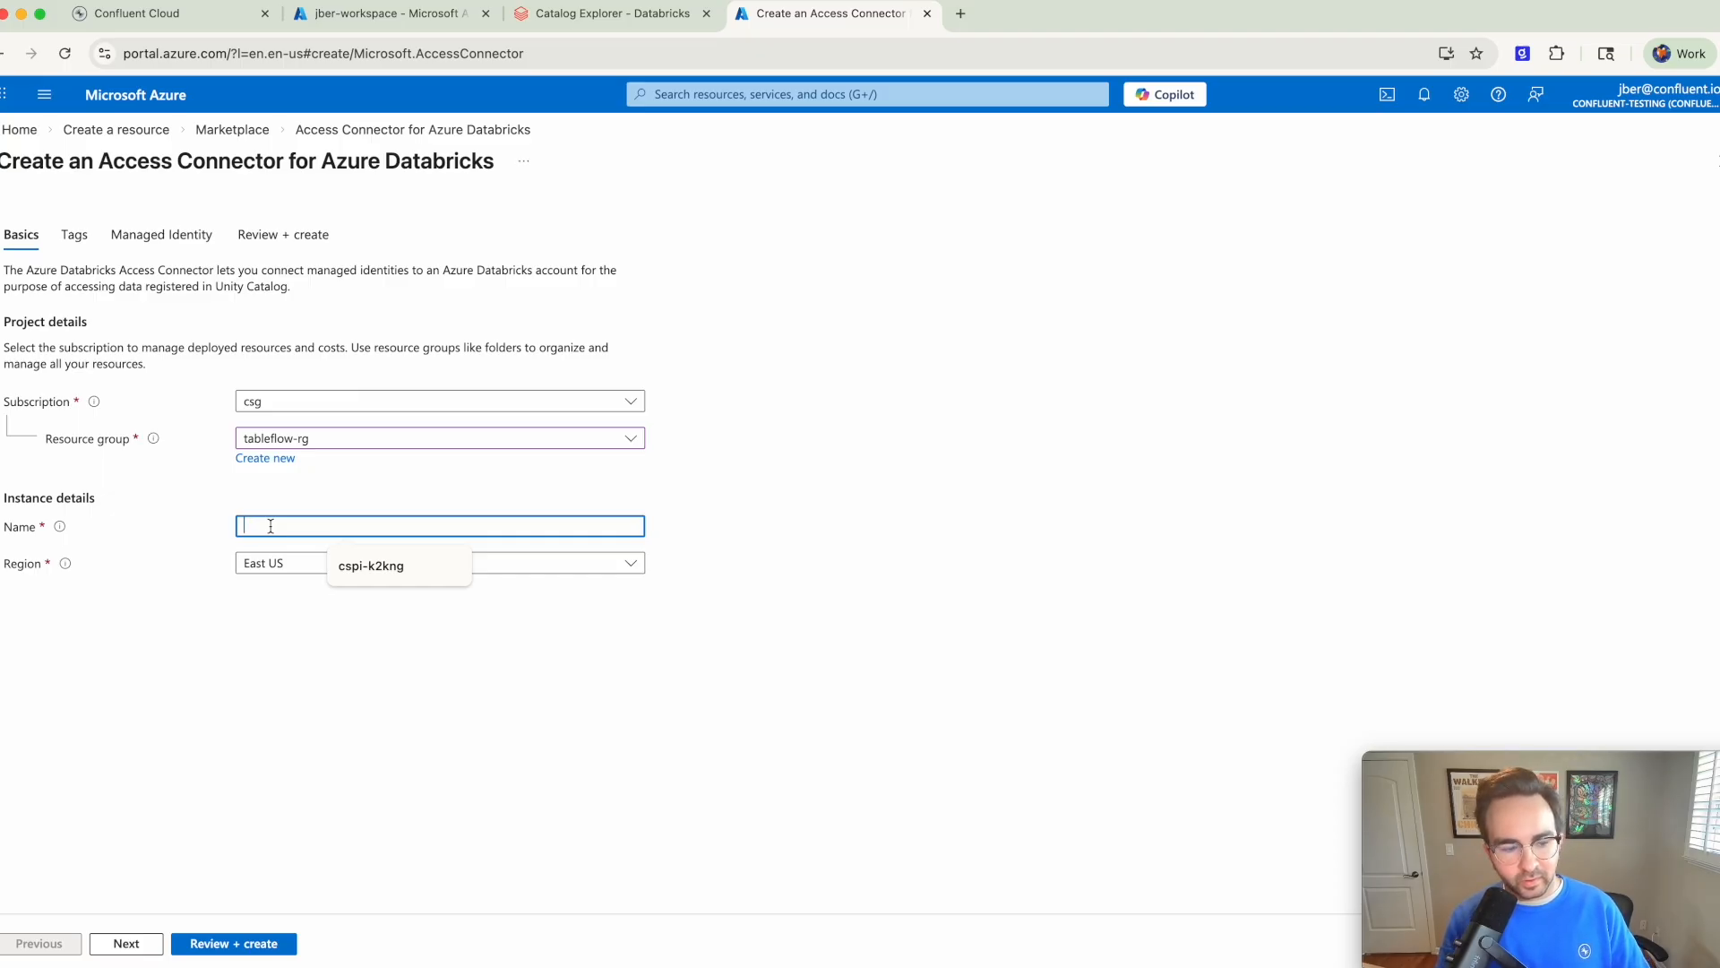
pyautogui.write('jb')
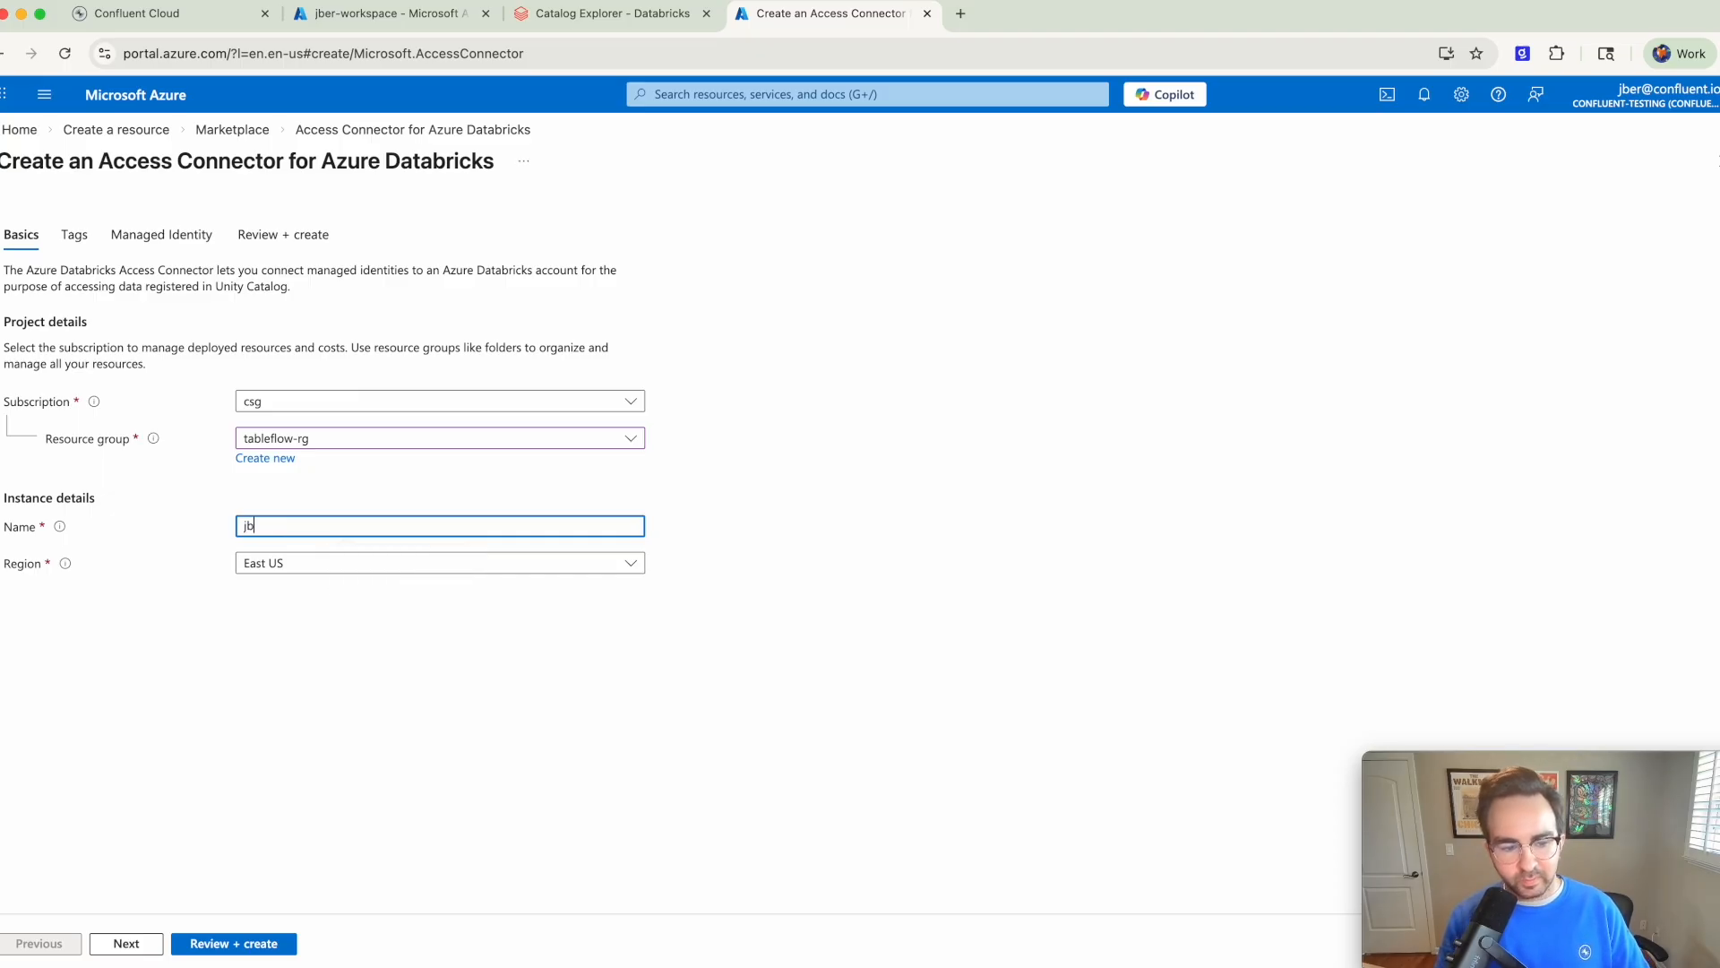
pyautogui.write('-acces')
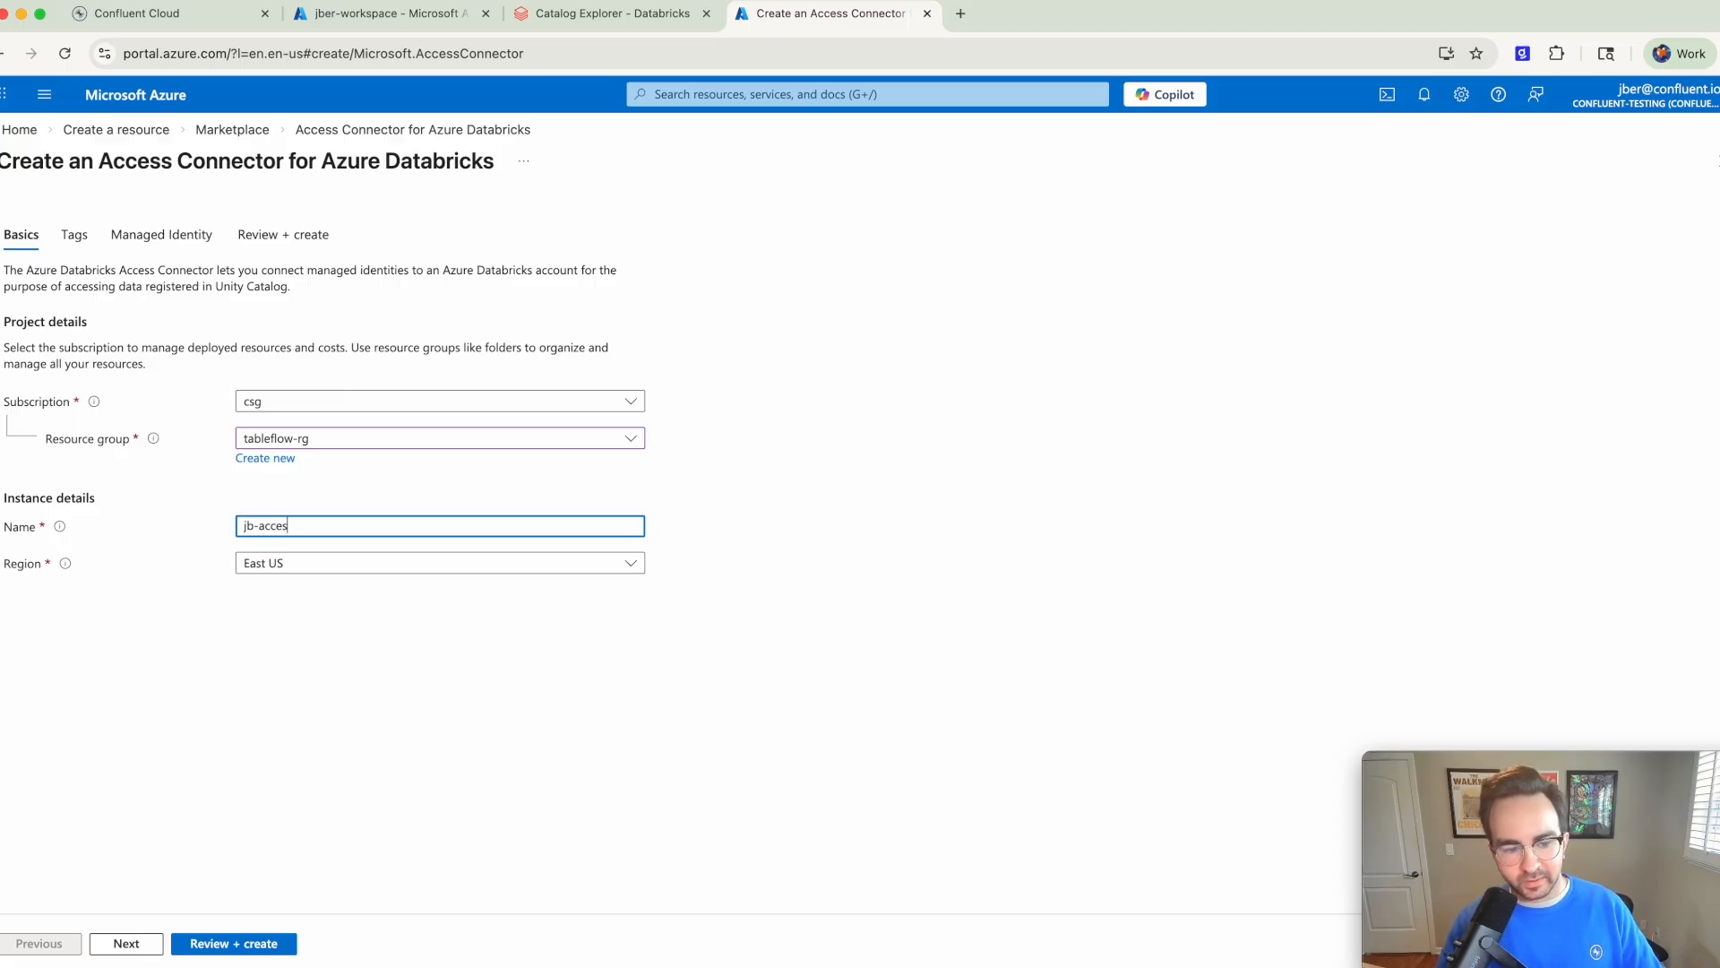
pyautogui.write('s-connector')
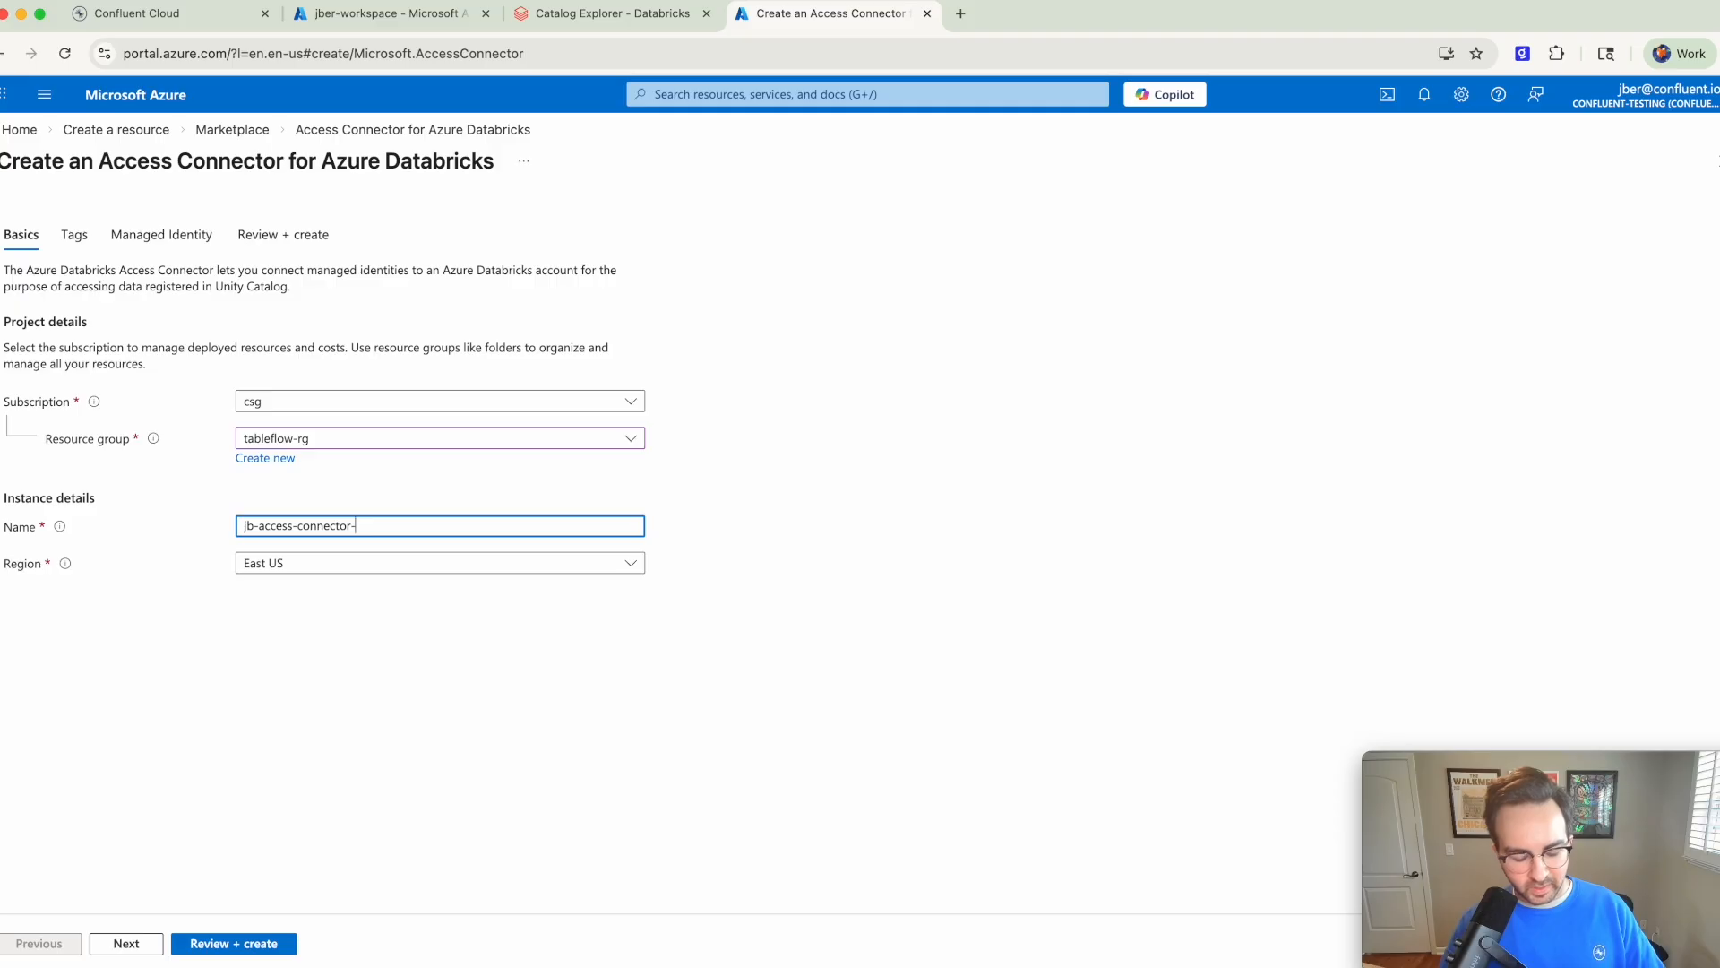
pyautogui.write('-1234')
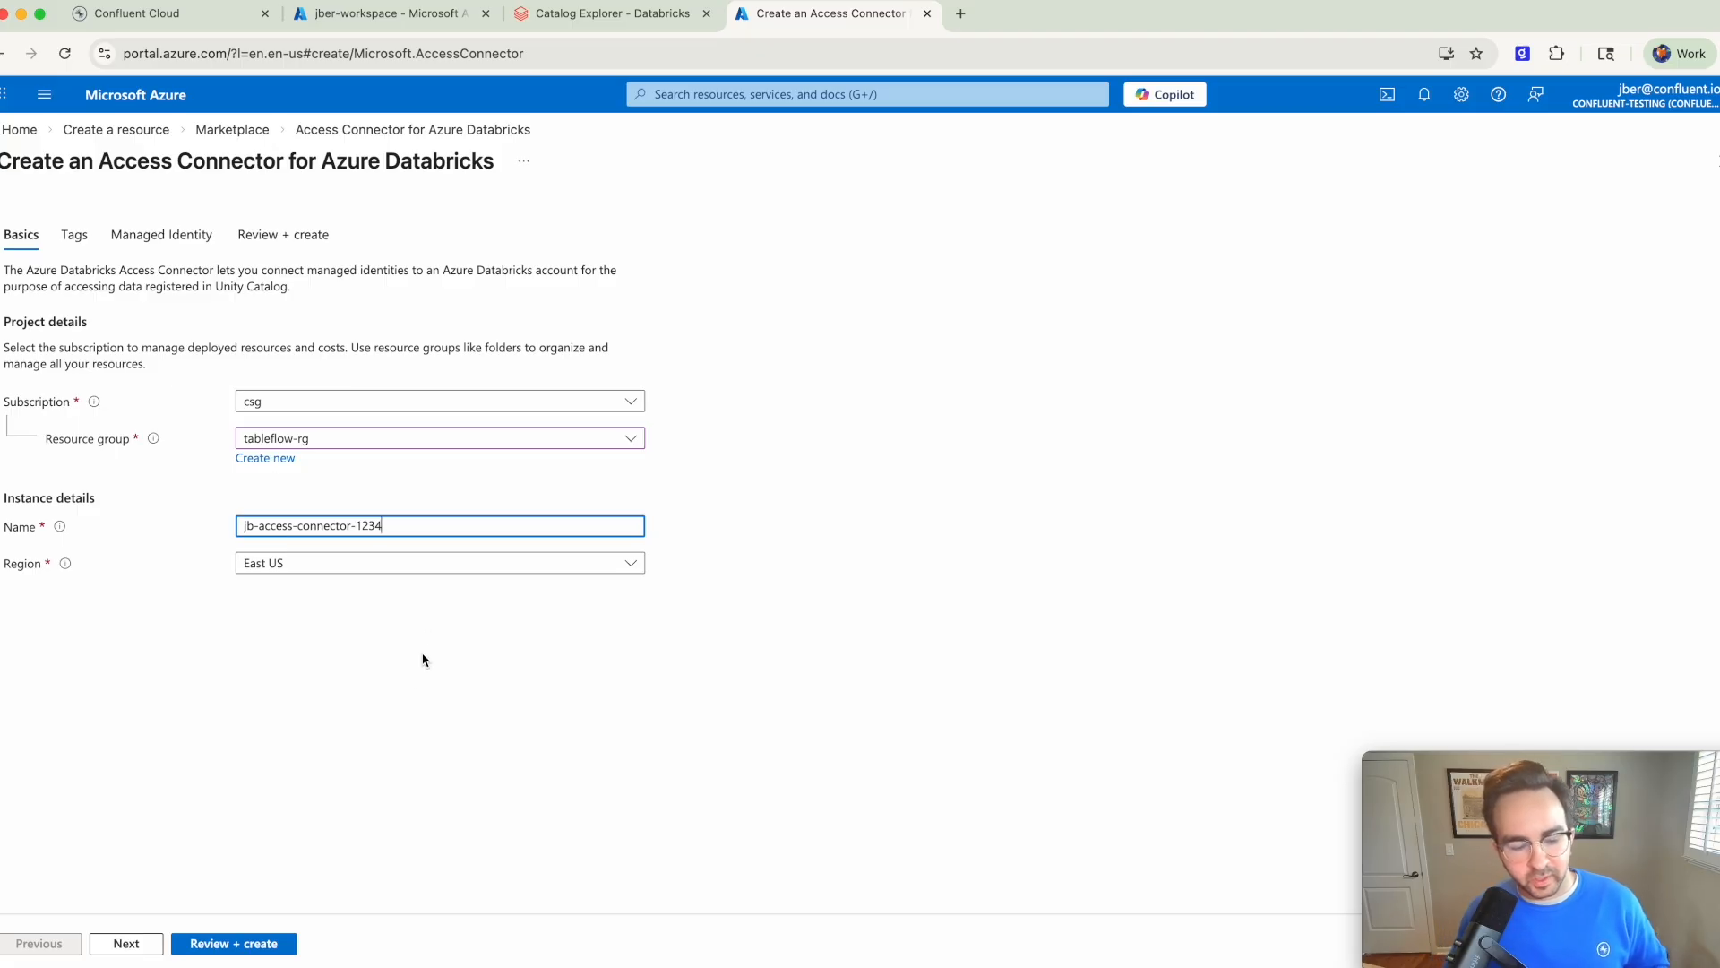
# Step: Review and create the access connector, and open the tableflow-rg resource group from the finished deployment
pyautogui.click(237, 948)
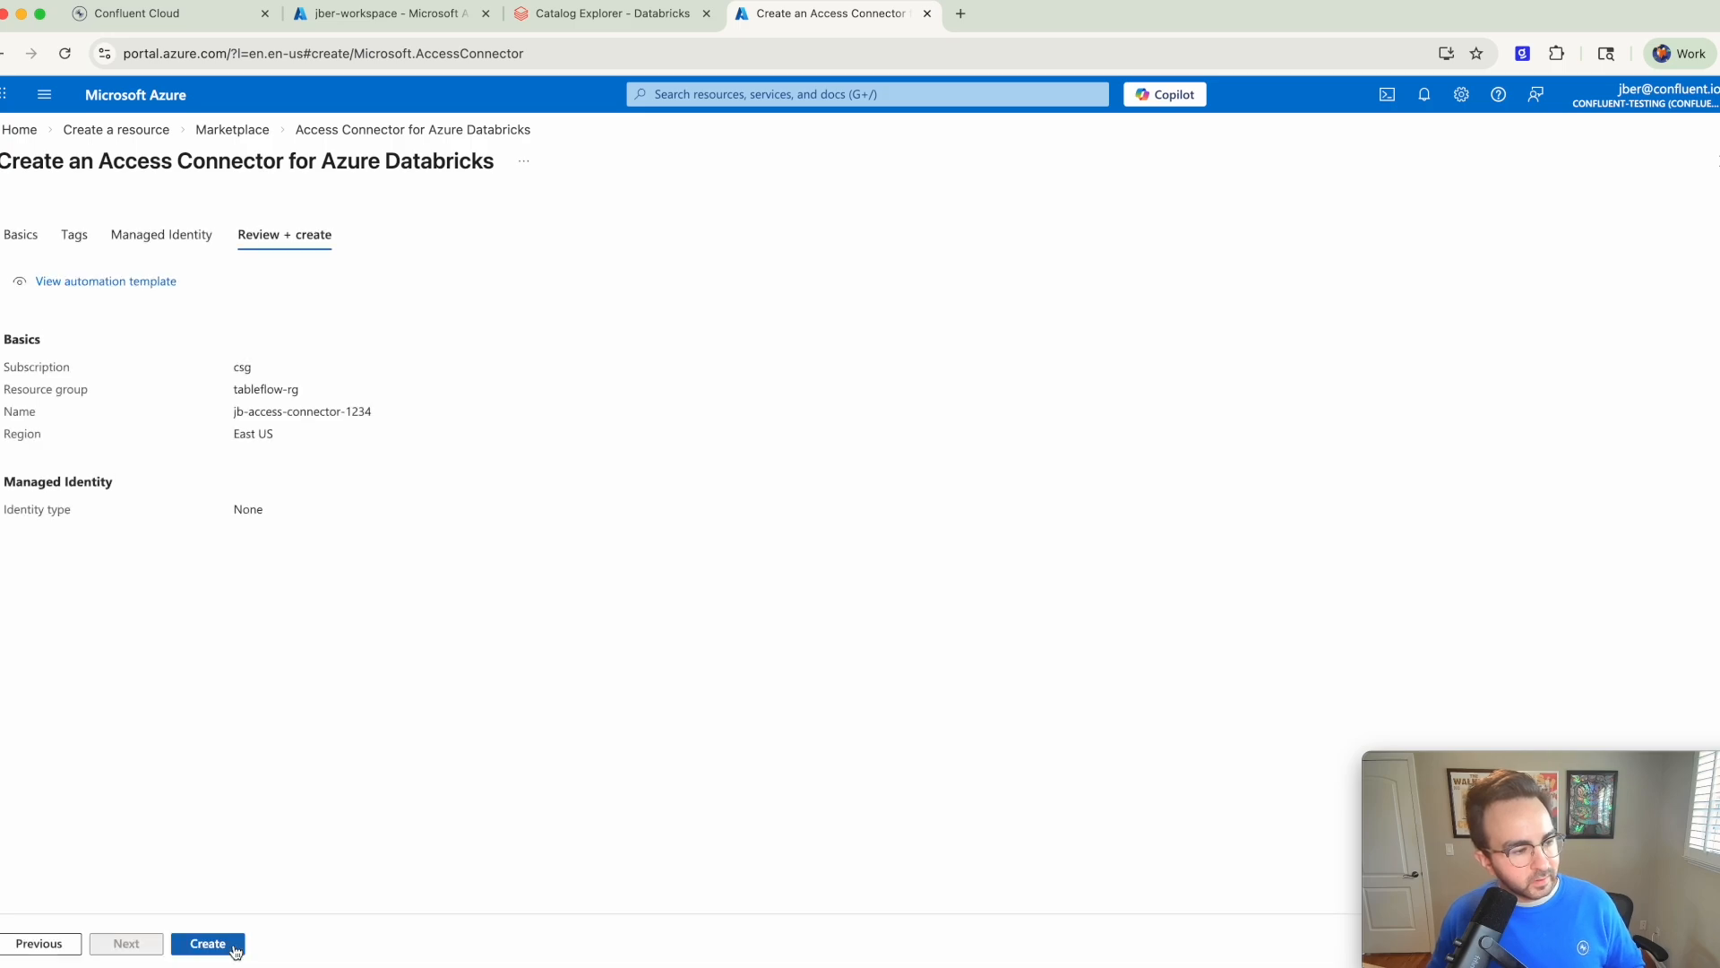
pyautogui.click(228, 944)
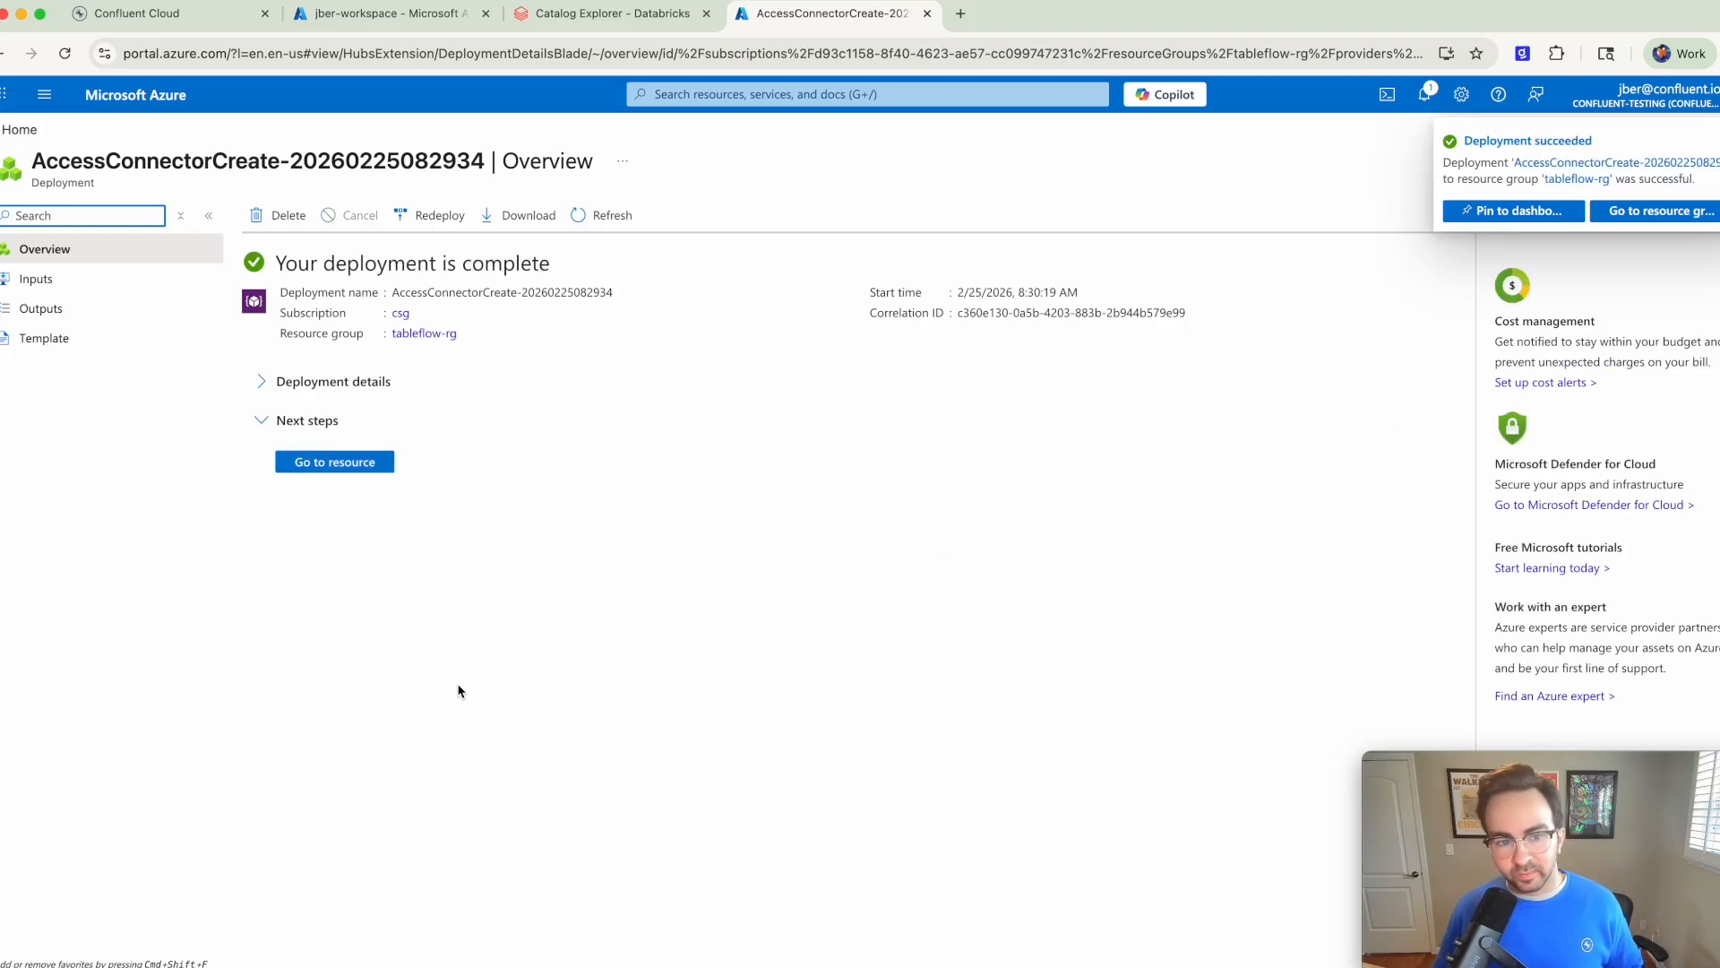
pyautogui.click(337, 460)
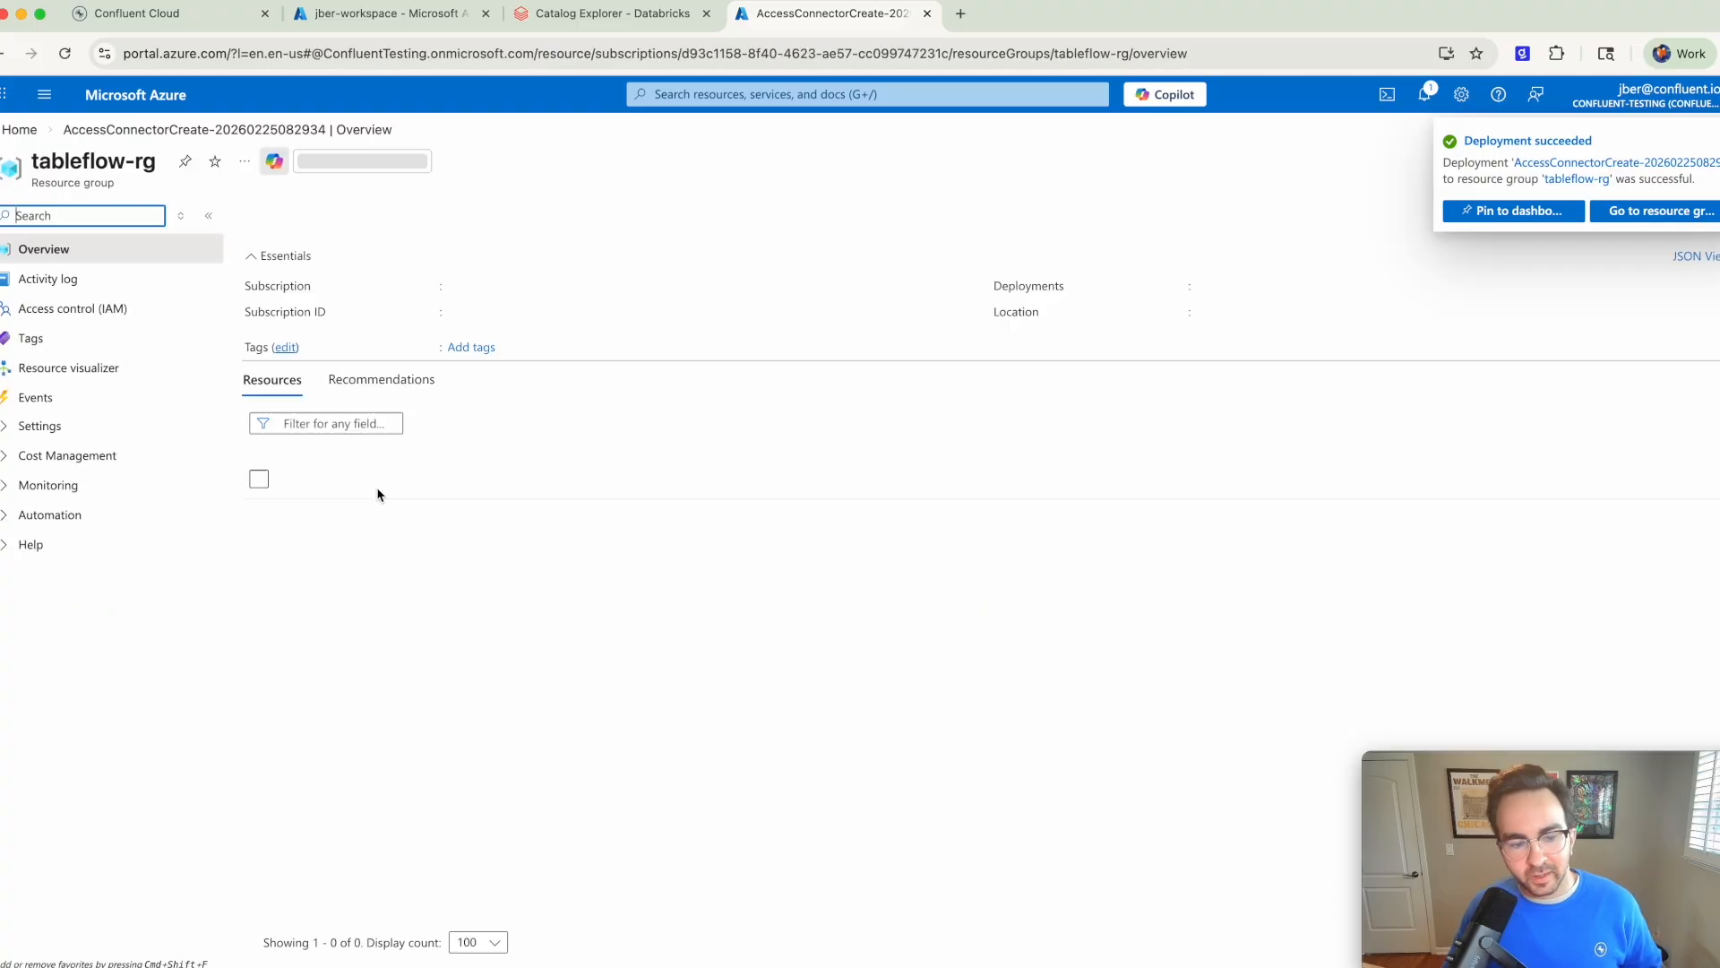
# Step: Start a role assignment in tableflow-rg's access control and choose the Storage Blob Data Contributor role
pyautogui.click(107, 310)
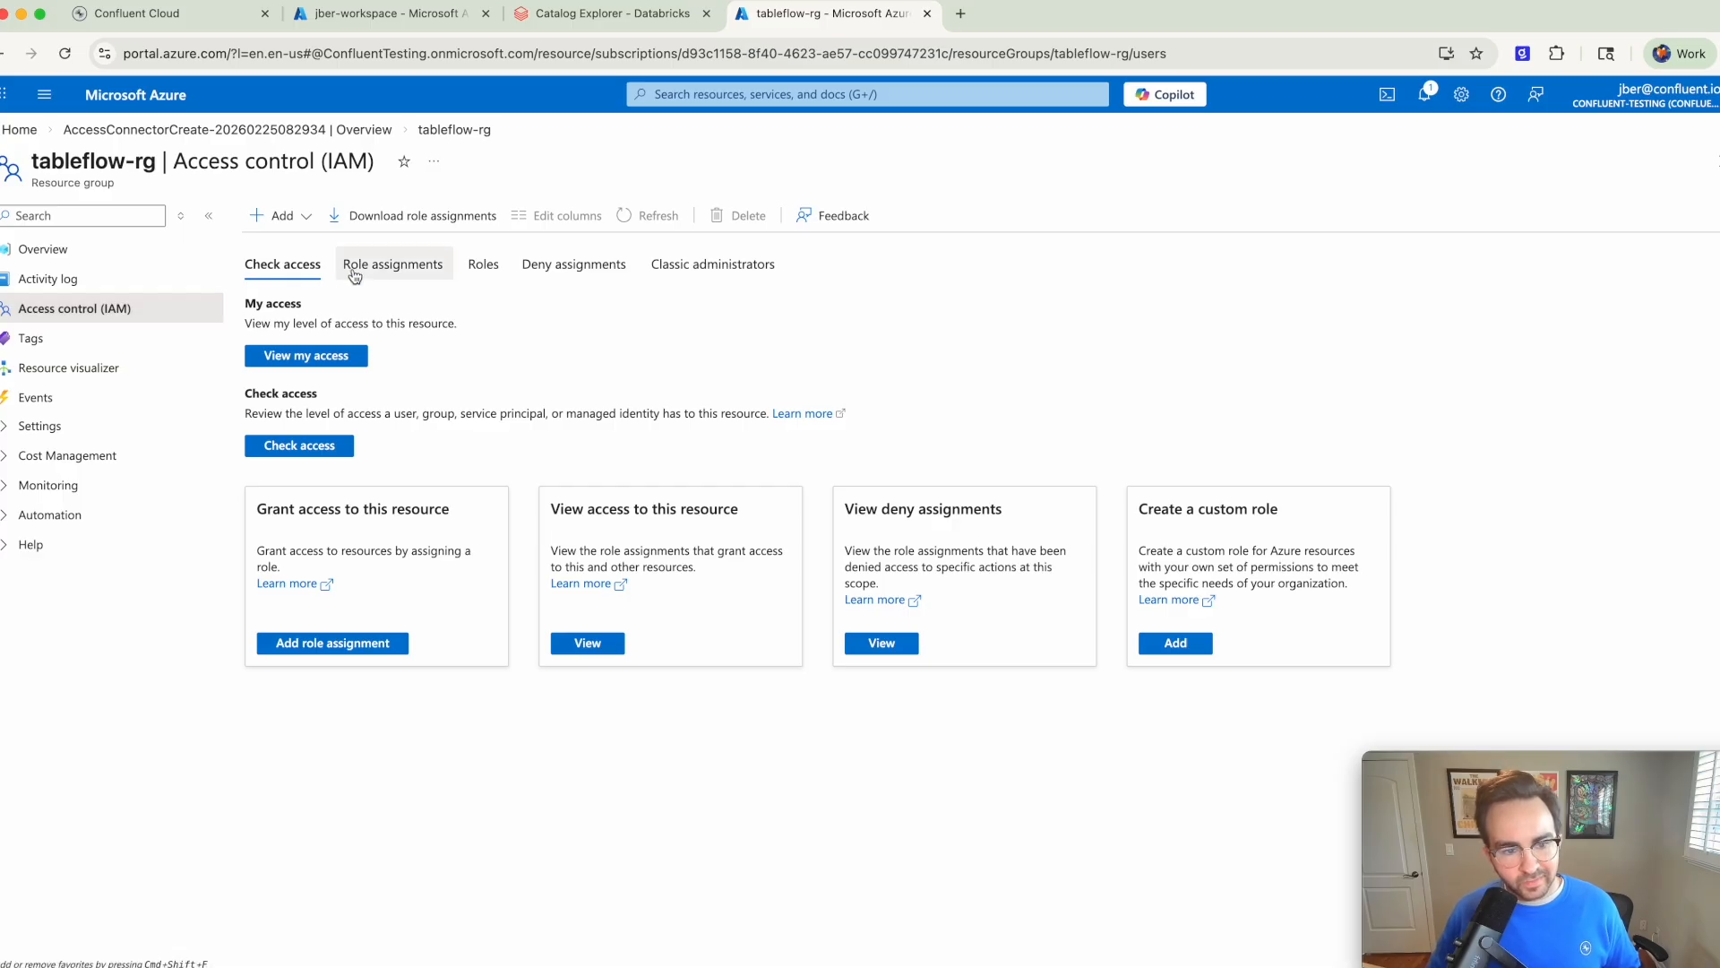
pyautogui.click(275, 219)
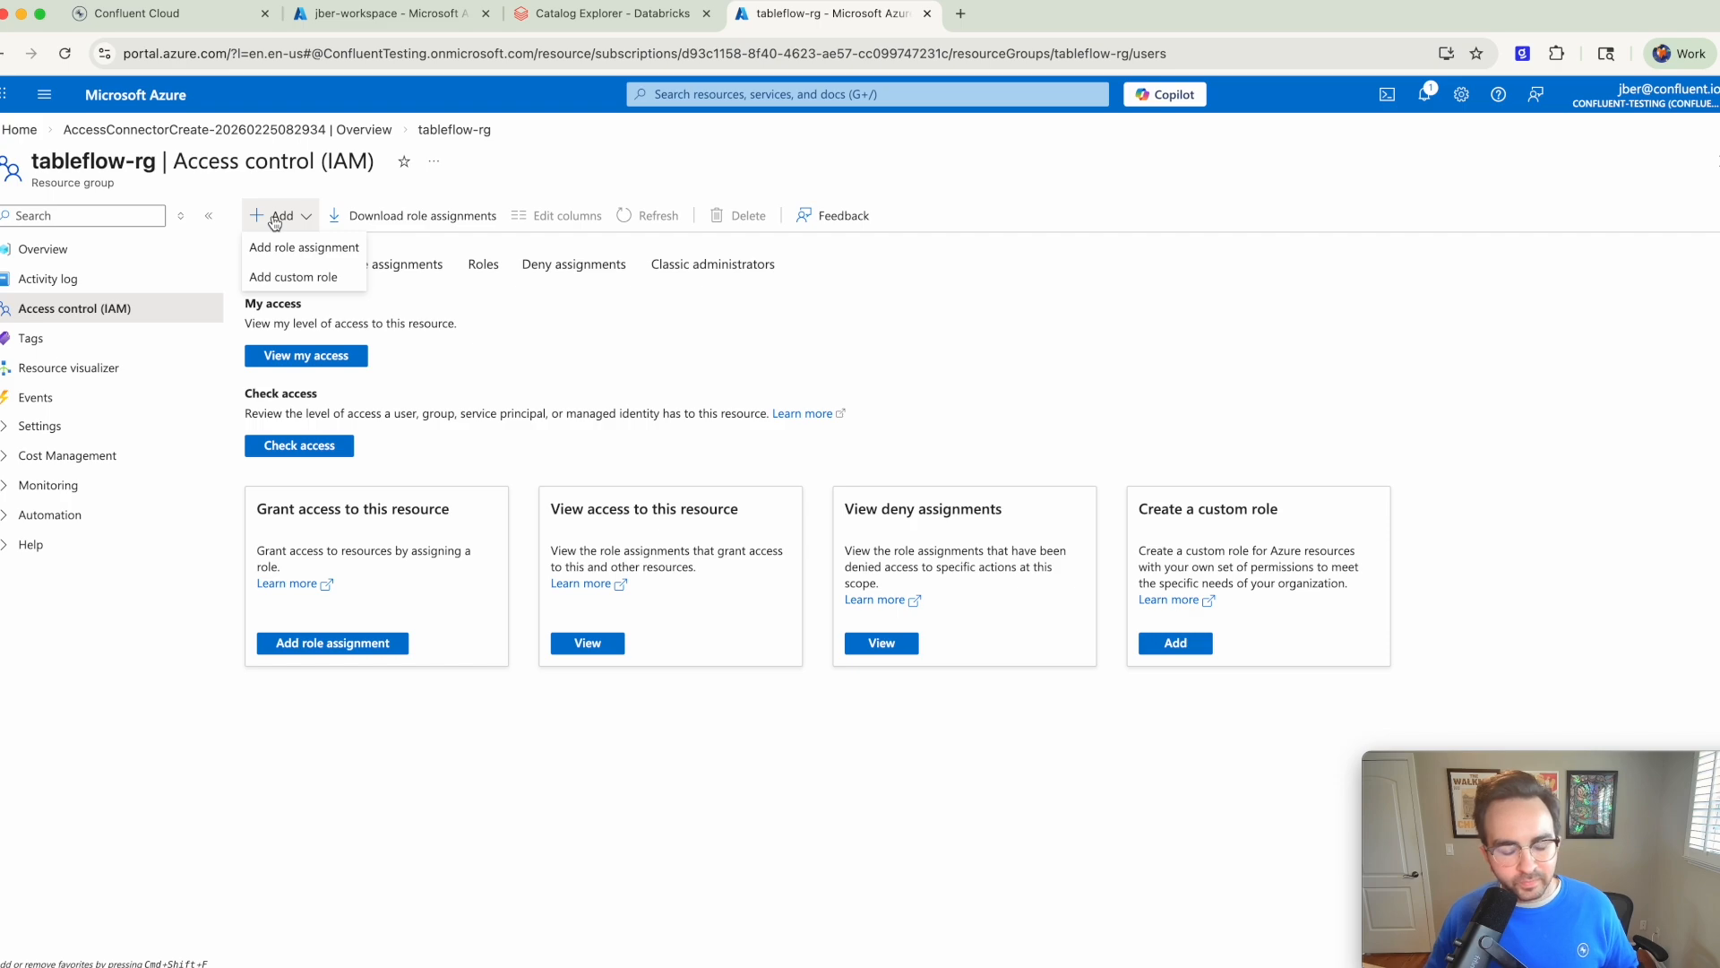
pyautogui.click(271, 250)
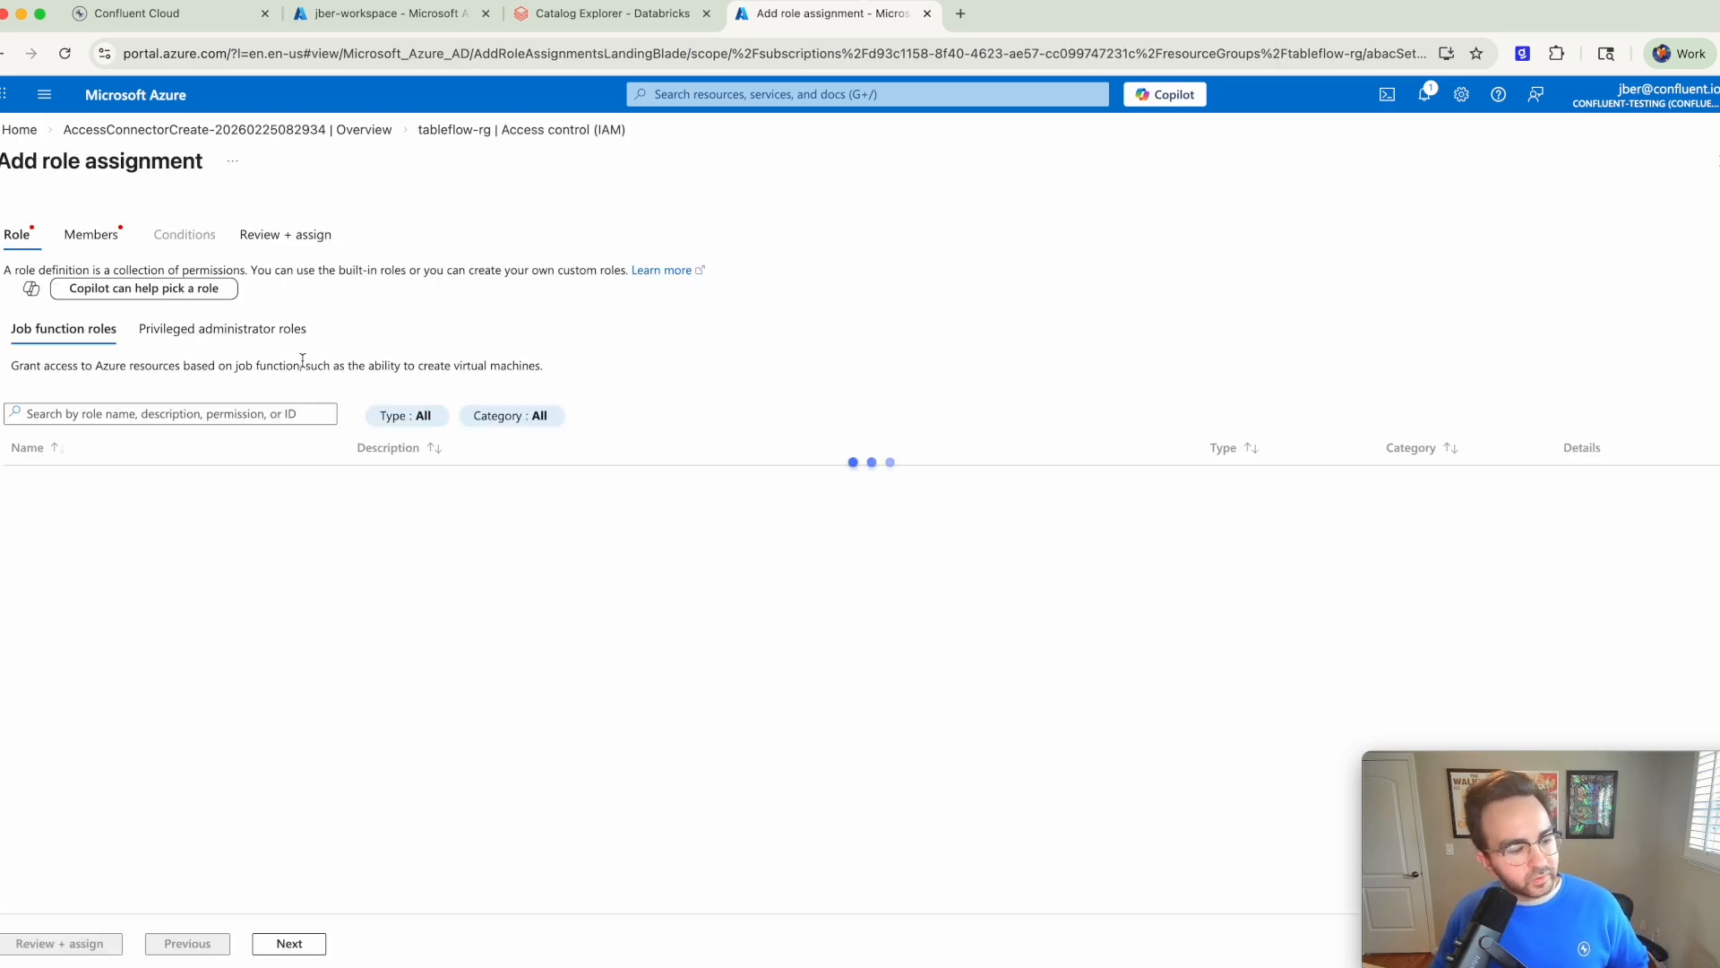
pyautogui.click(140, 413)
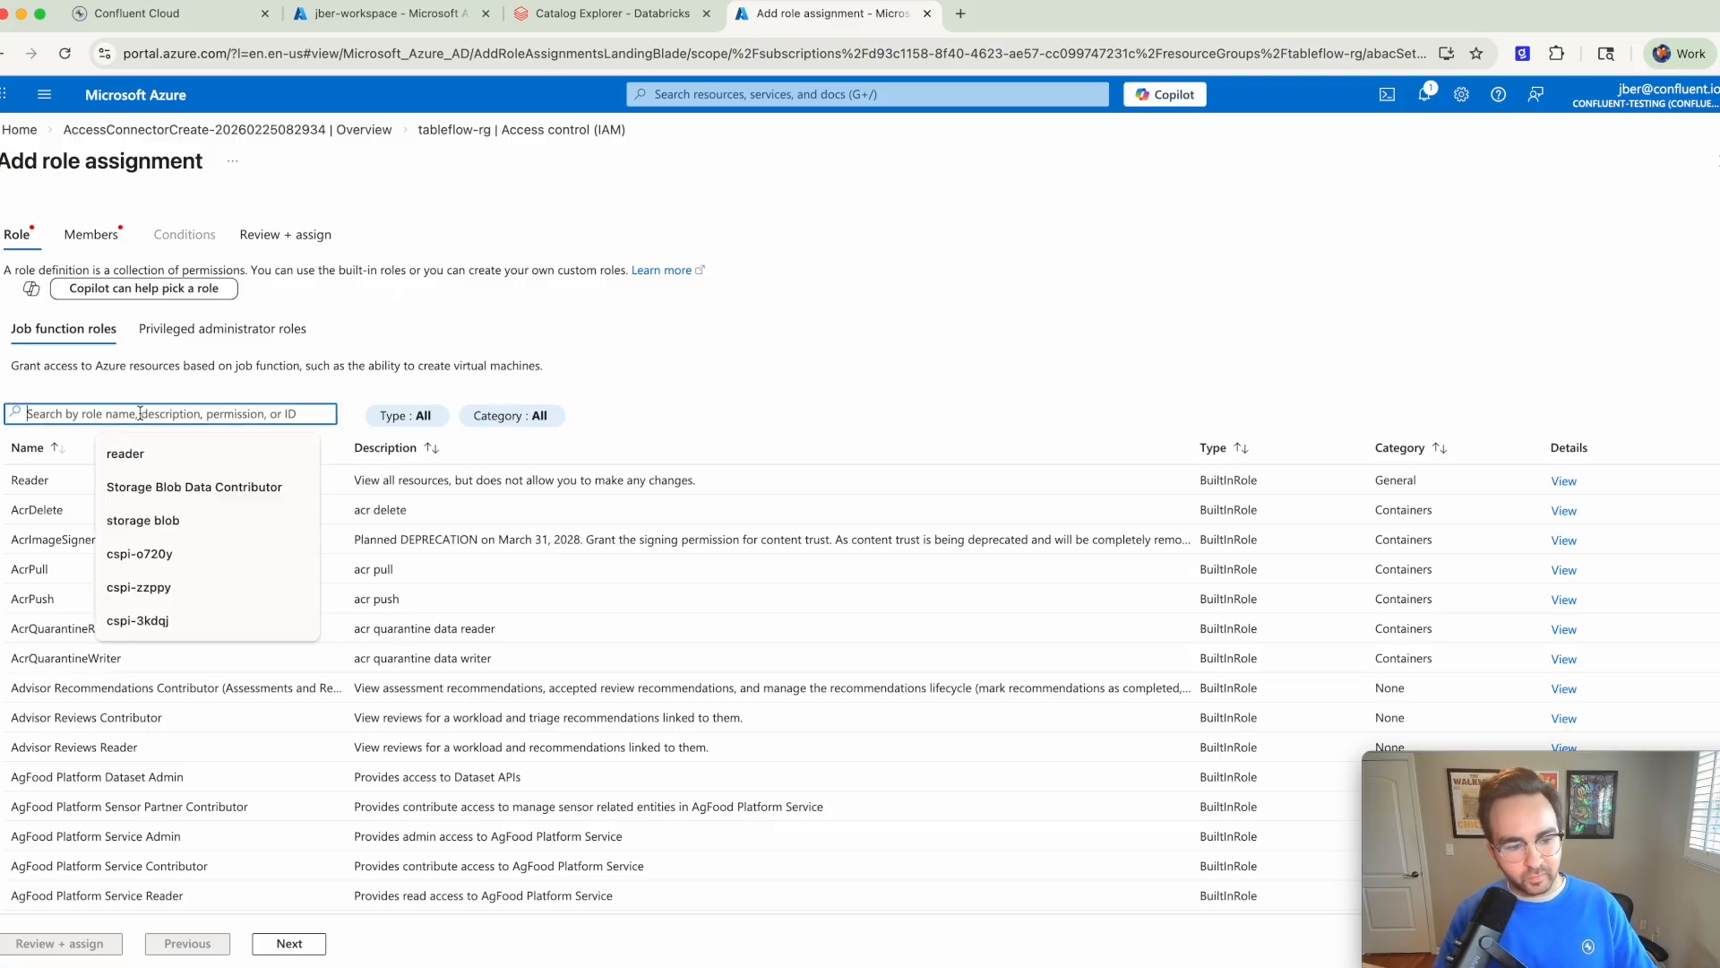
pyautogui.click(179, 487)
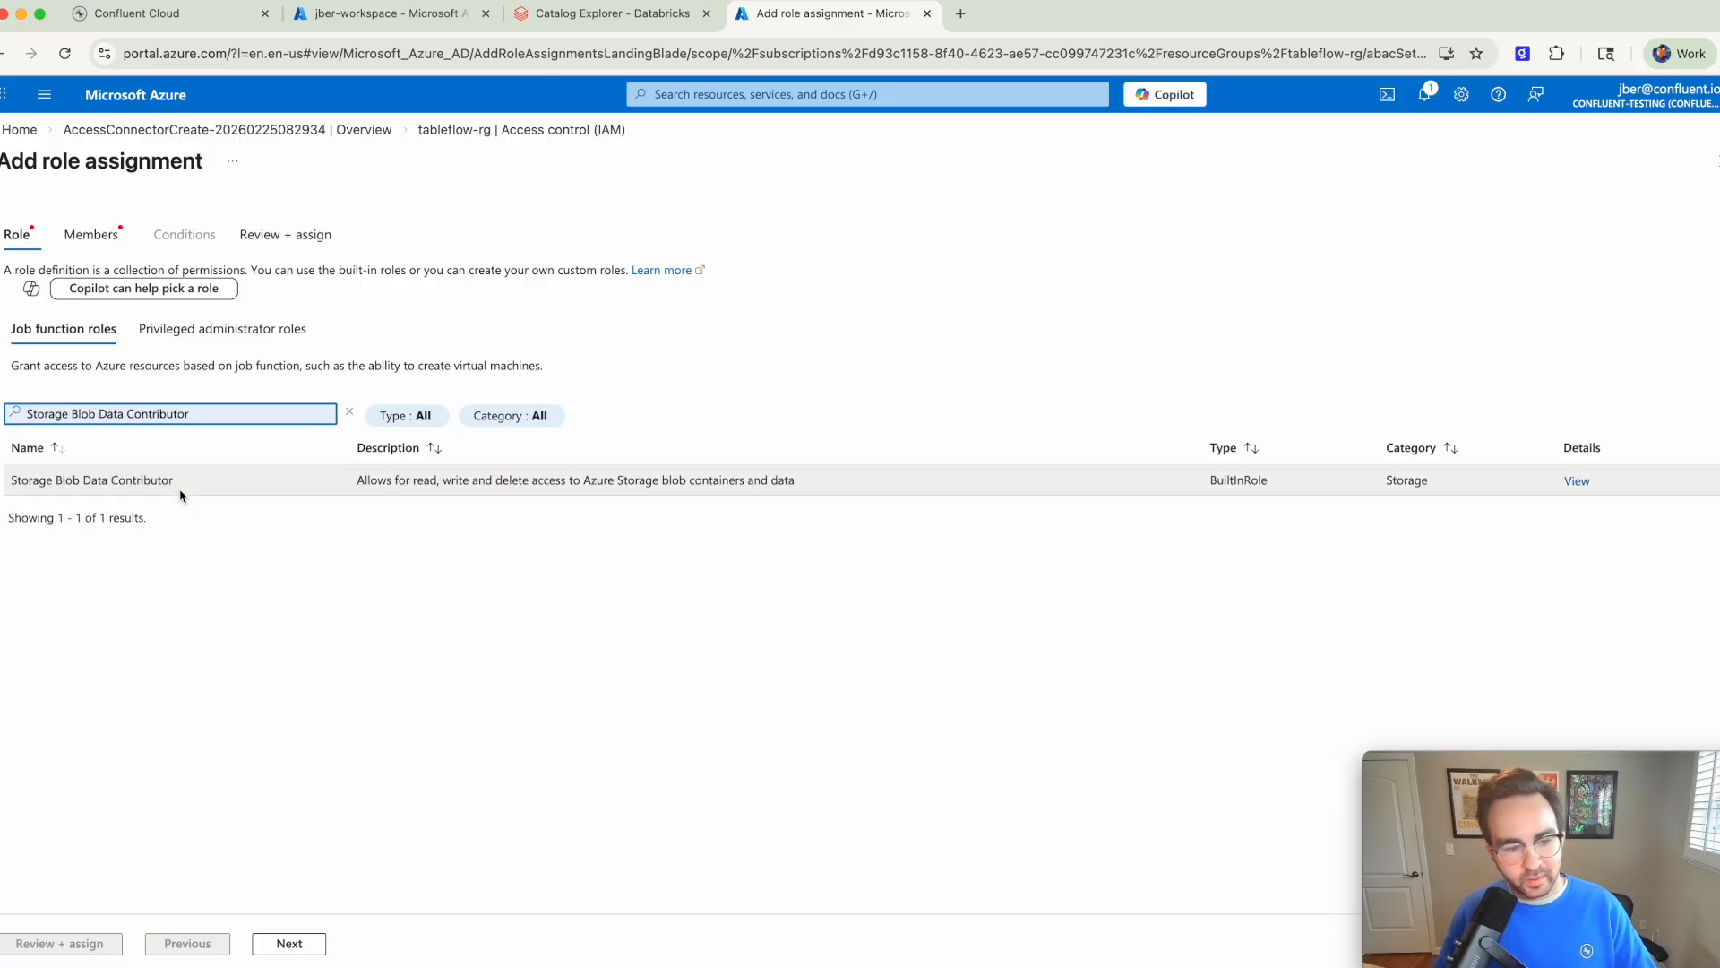
pyautogui.click(176, 488)
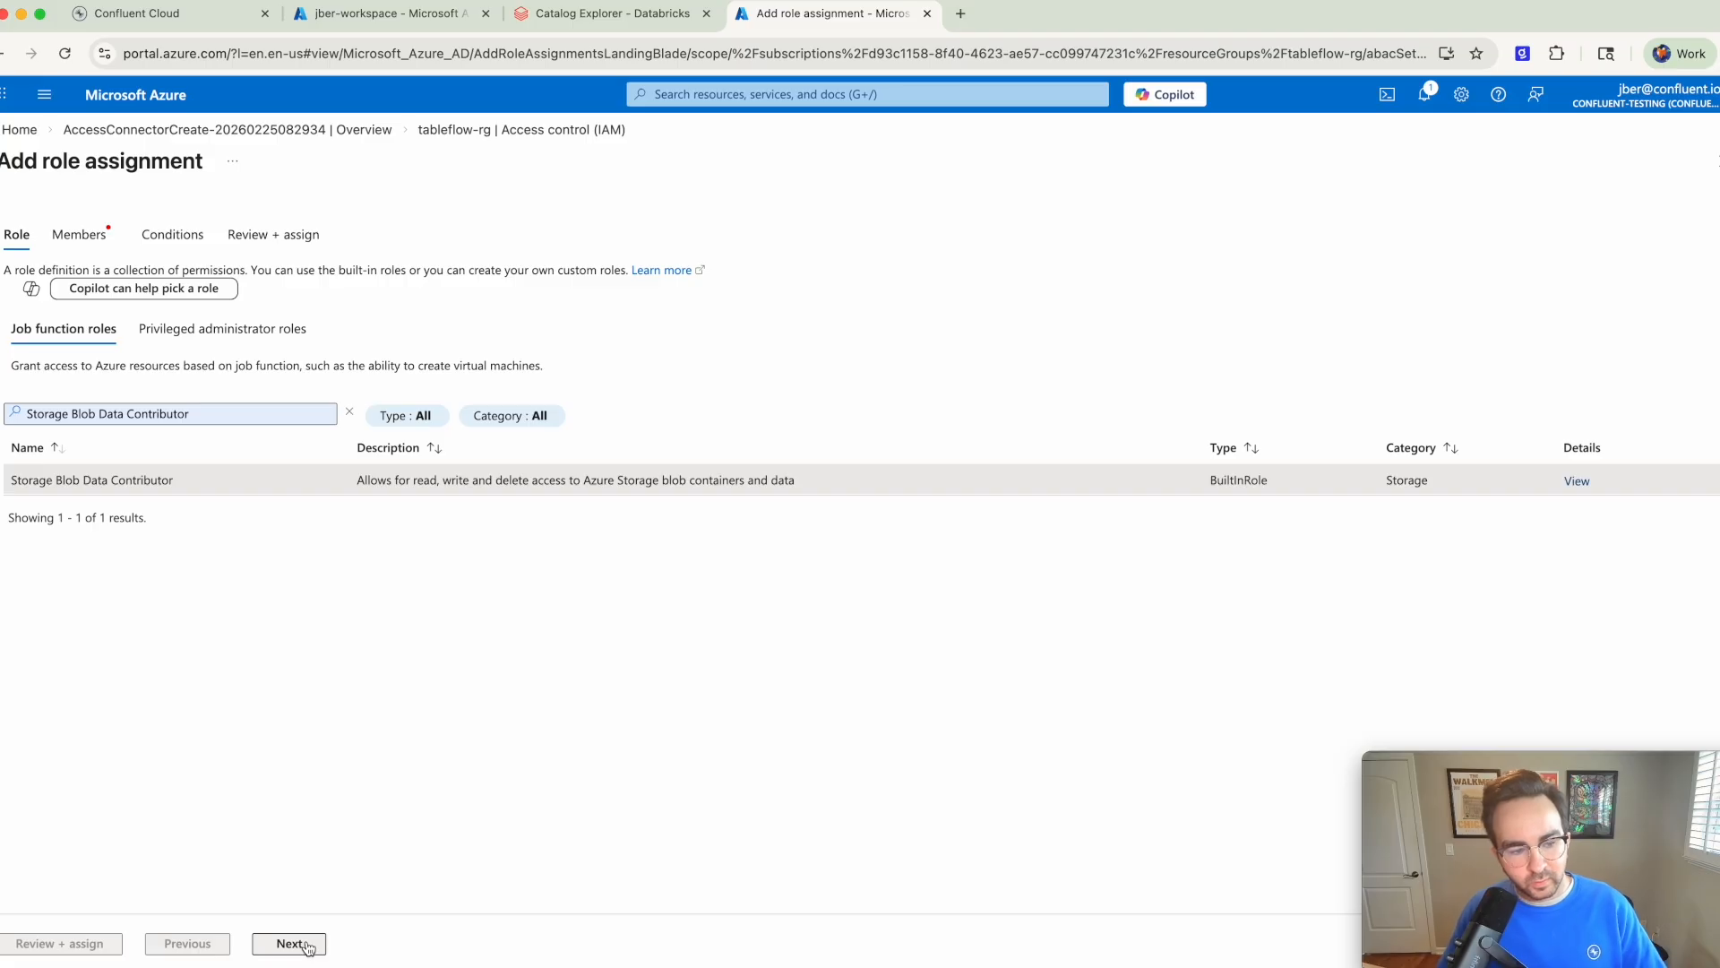
pyautogui.click(289, 944)
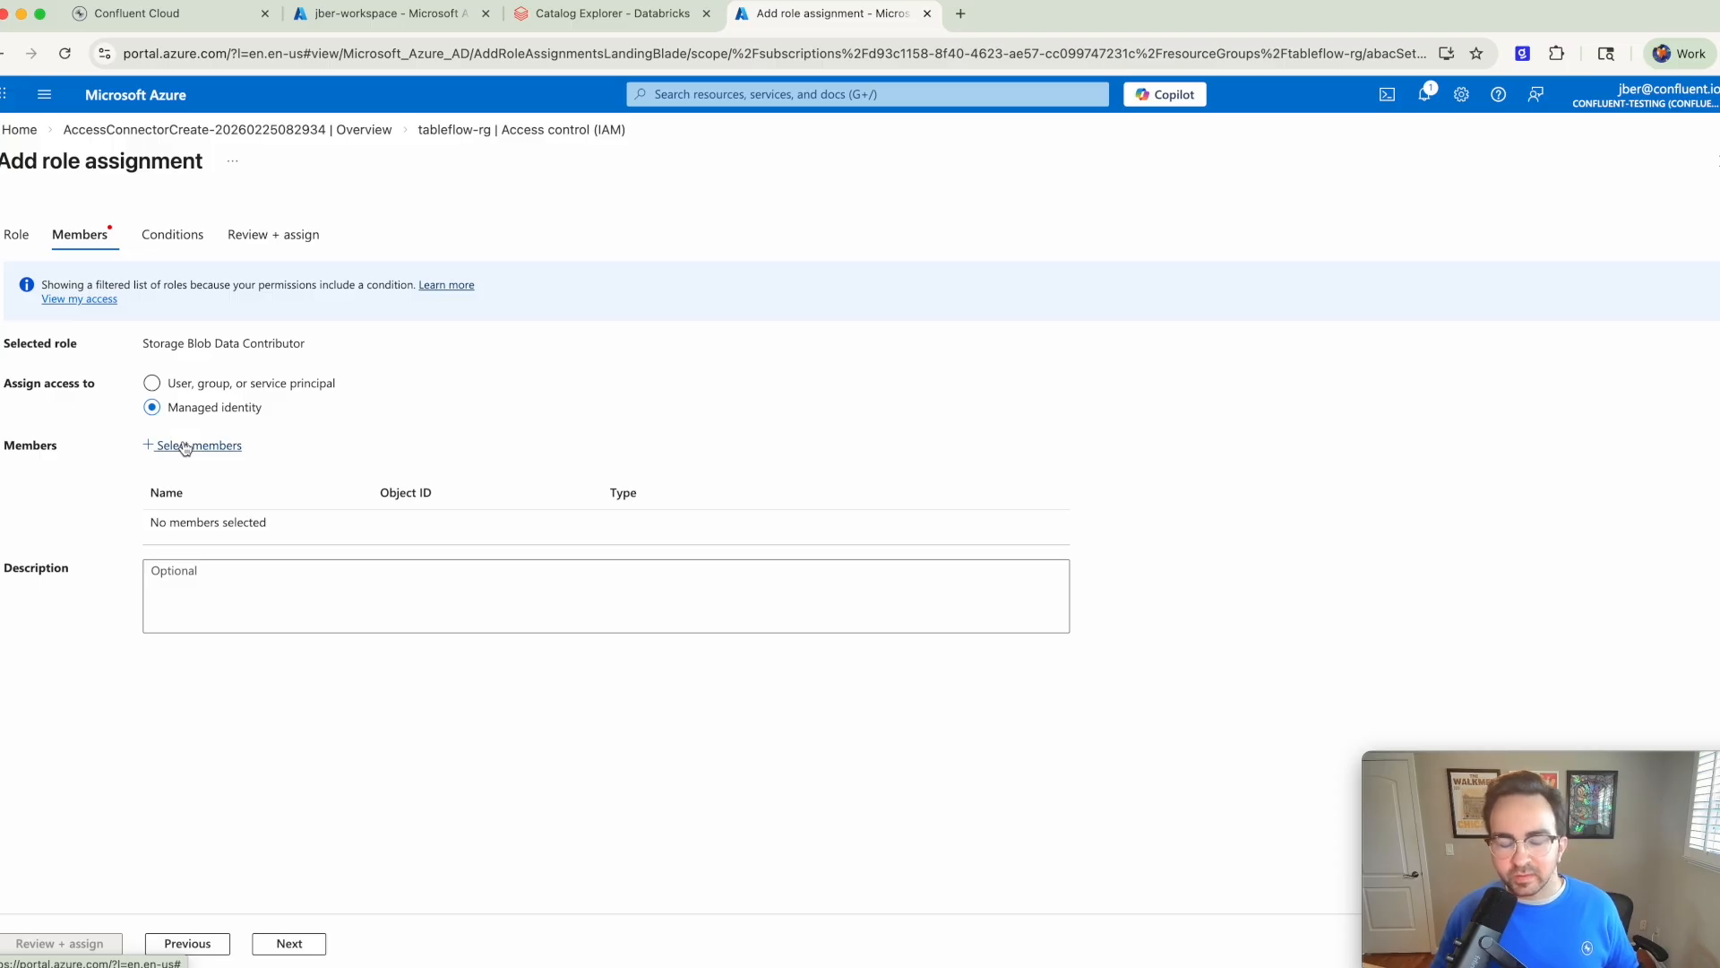
# Step: Assign the Storage Blob Data Contributor role to the managed identity jb-access-connector-1234, an Access Connector for Azure Databricks
pyautogui.click(185, 446)
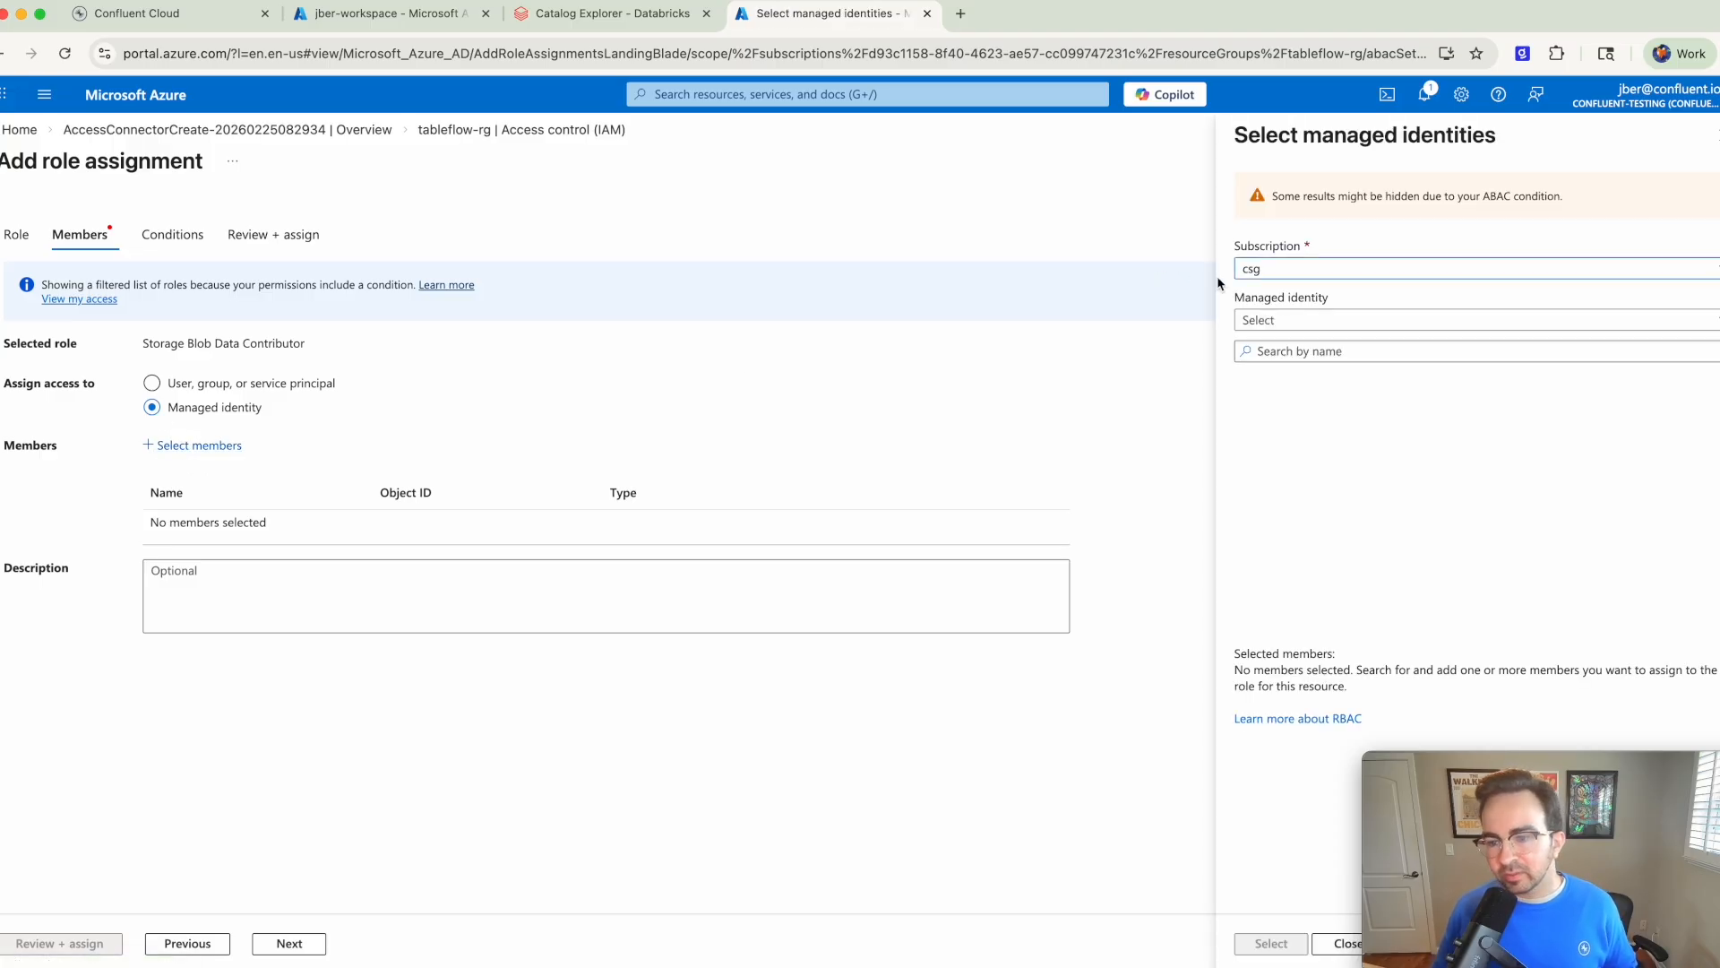
pyautogui.click(1284, 320)
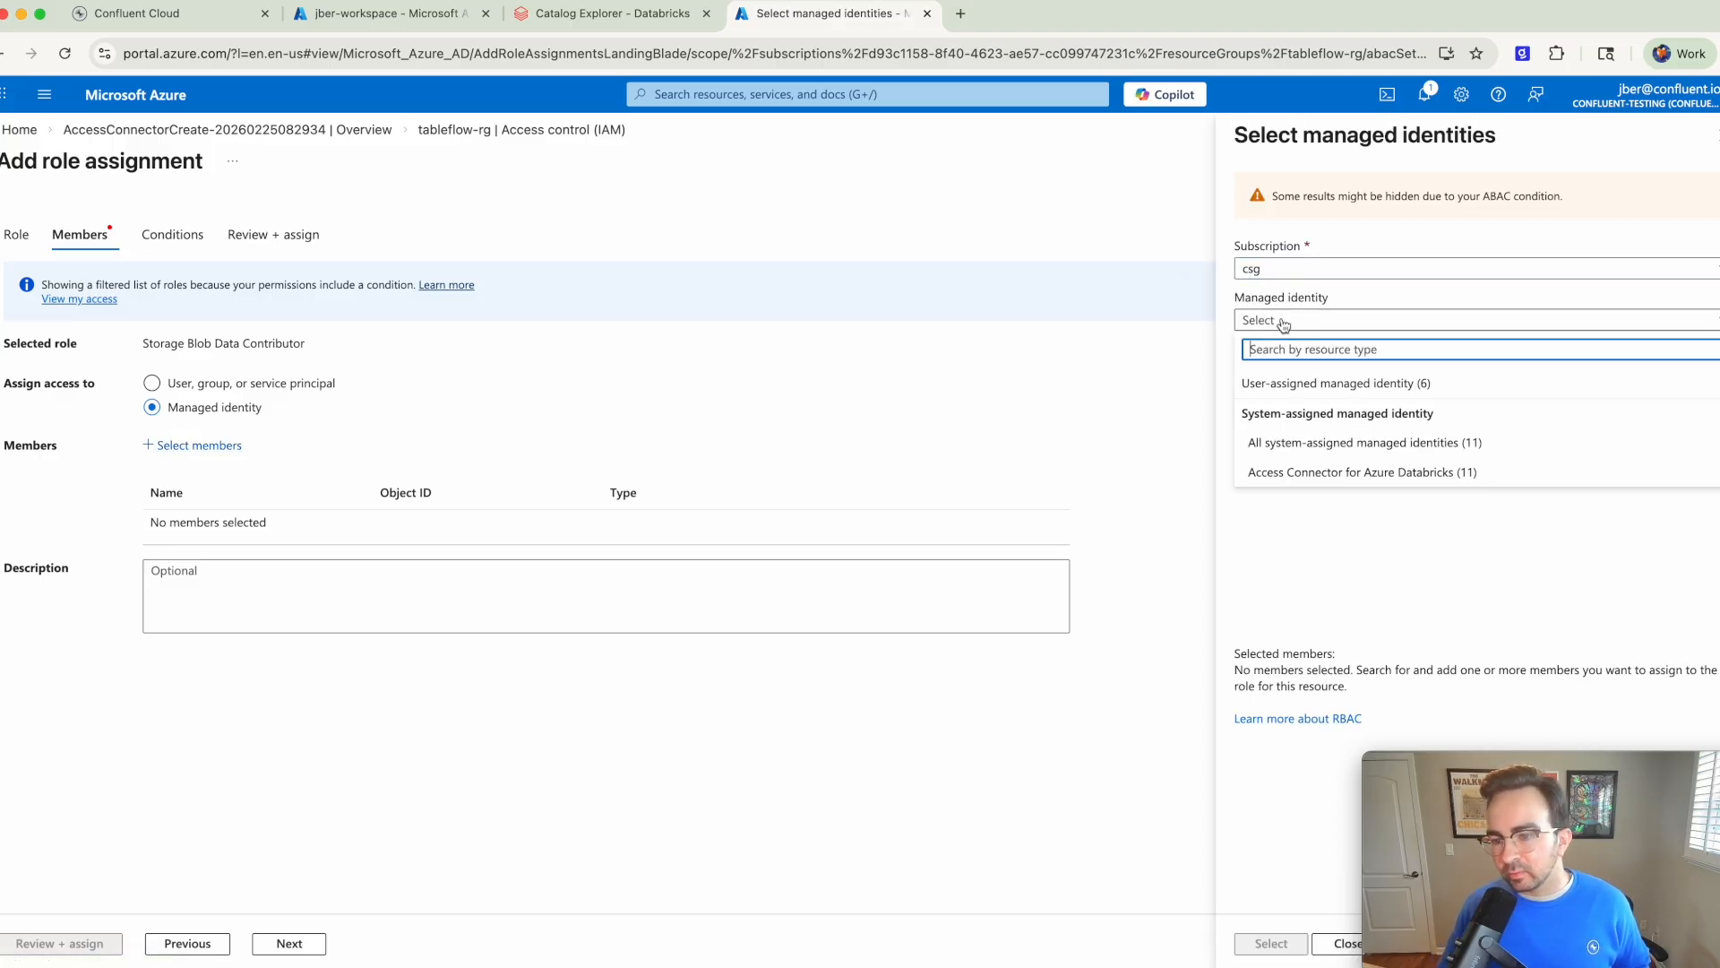
pyautogui.click(1301, 474)
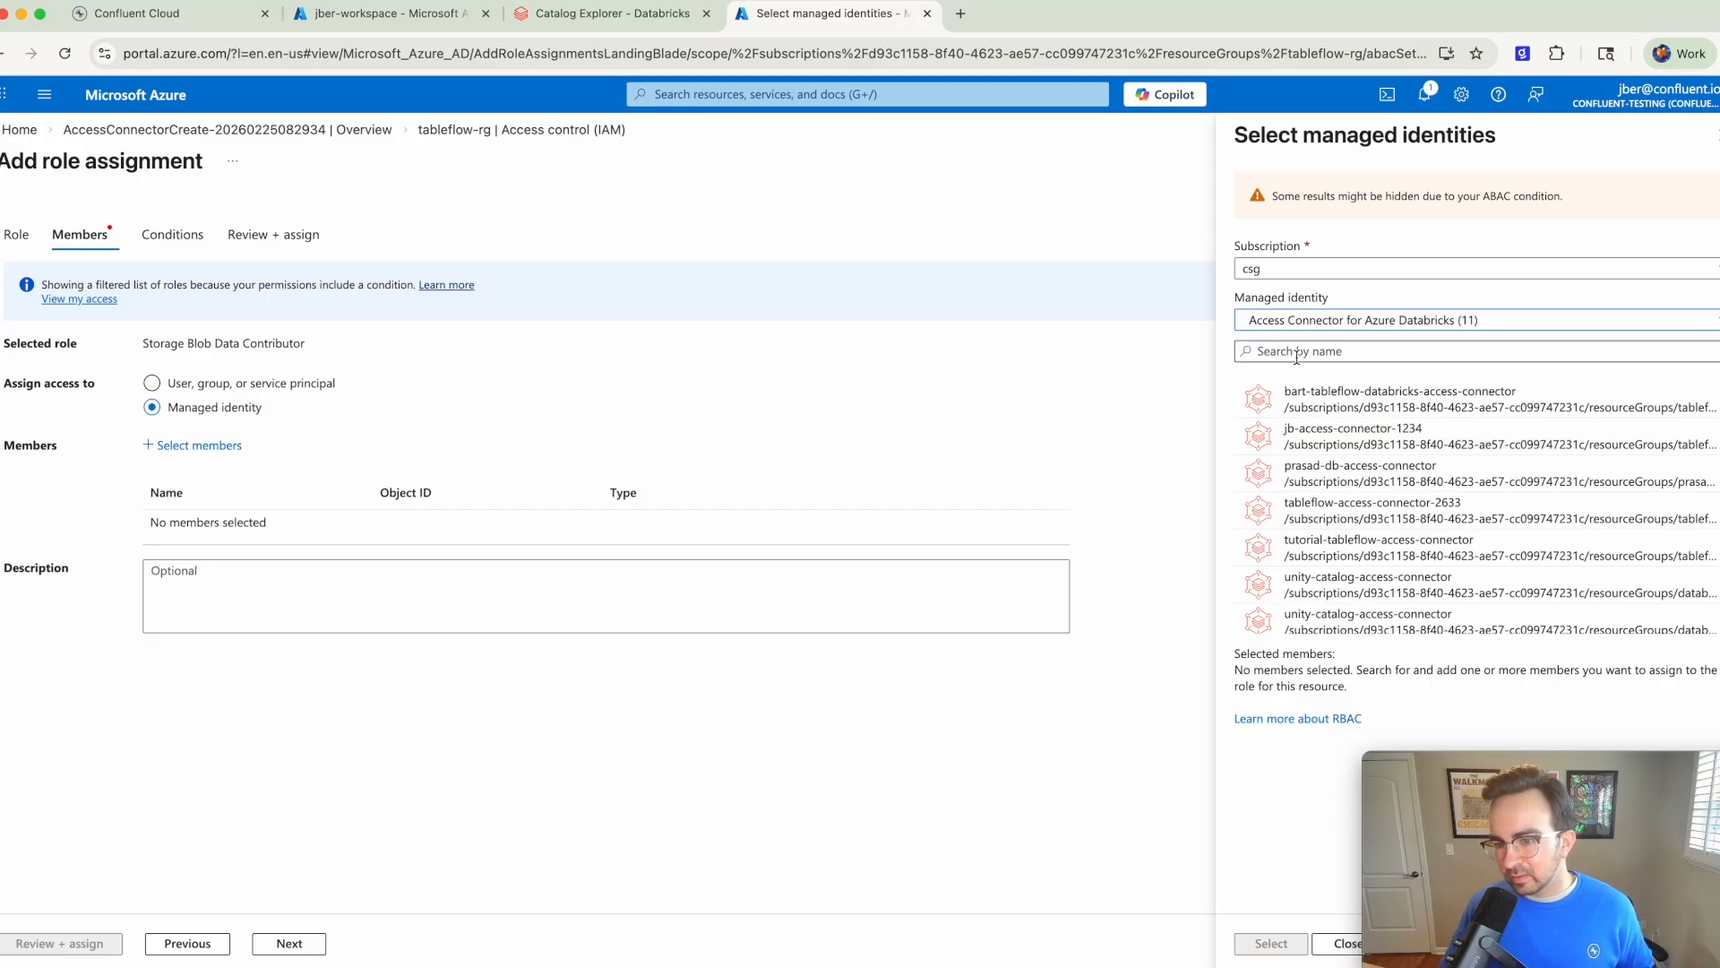
pyautogui.scroll(-4, 1390, 526)
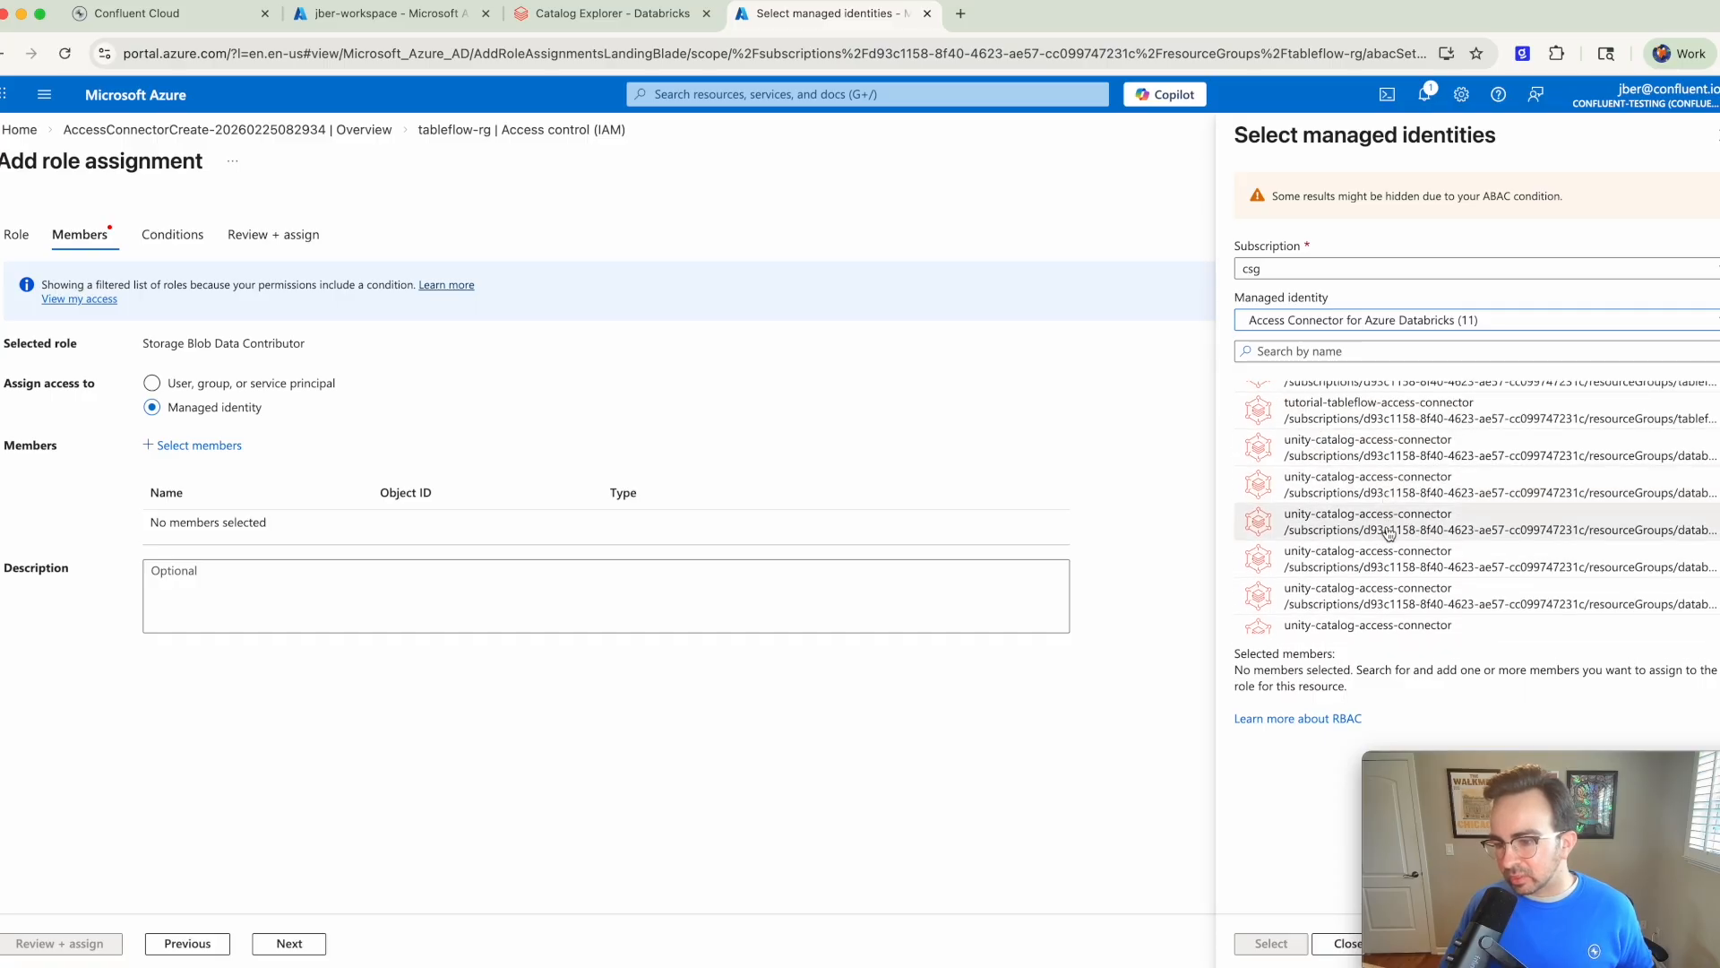
pyautogui.scroll(4, 1375, 448)
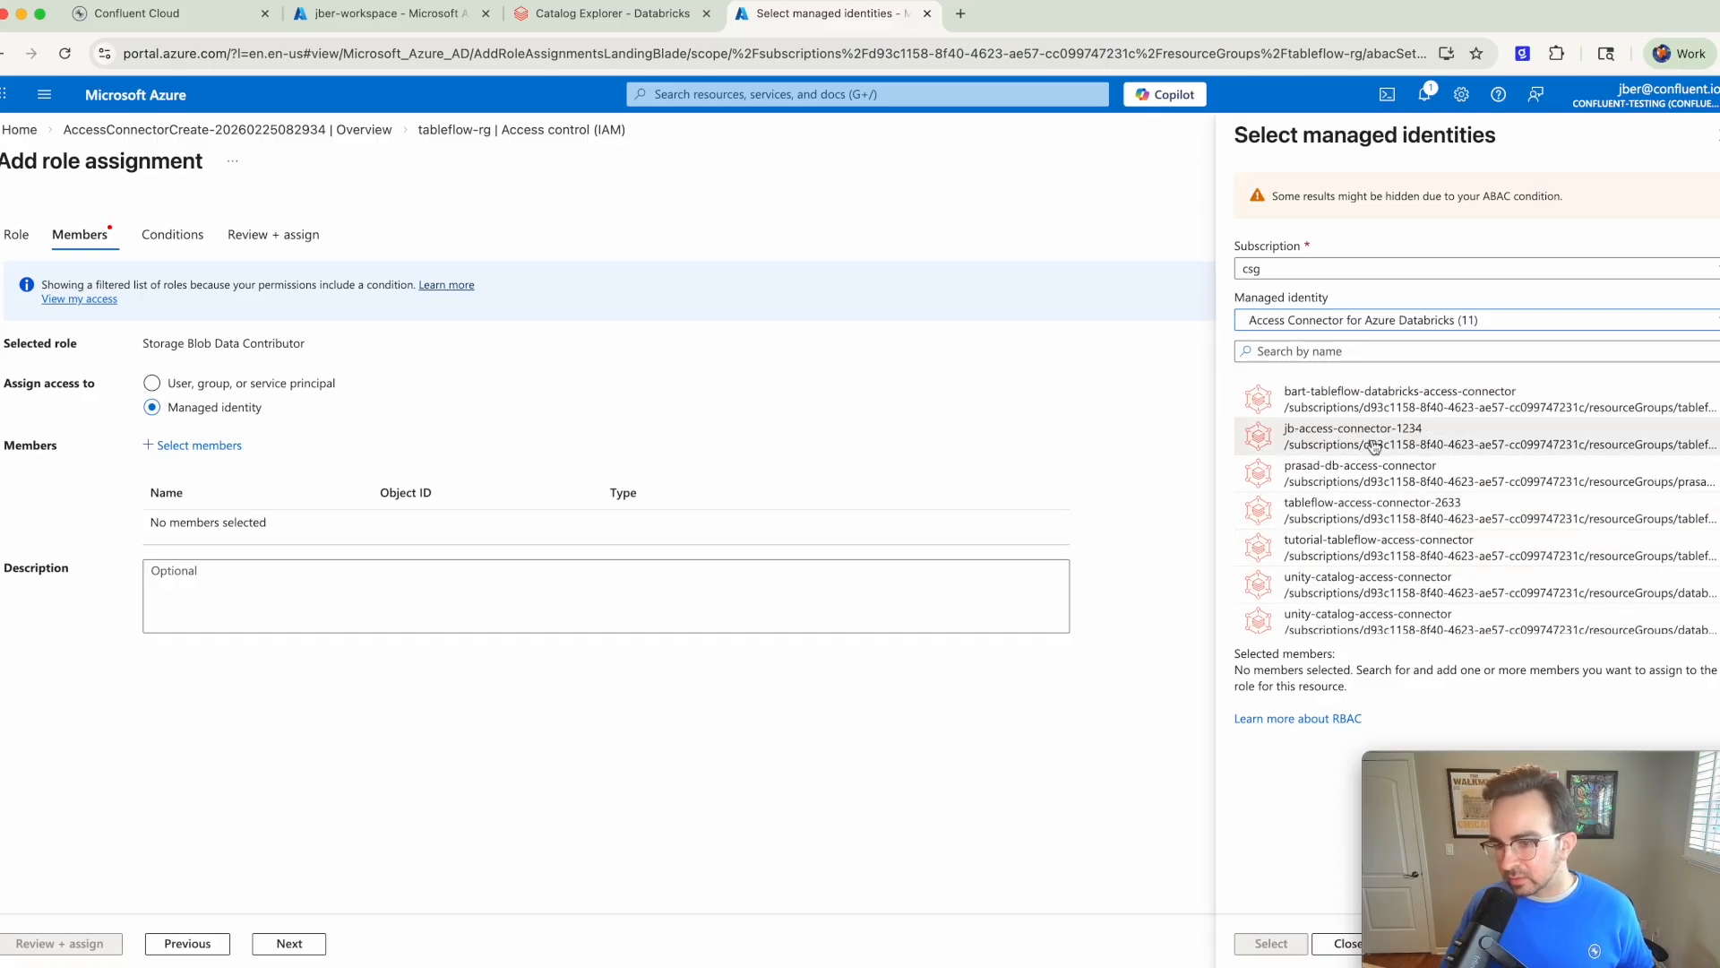
pyautogui.click(1374, 447)
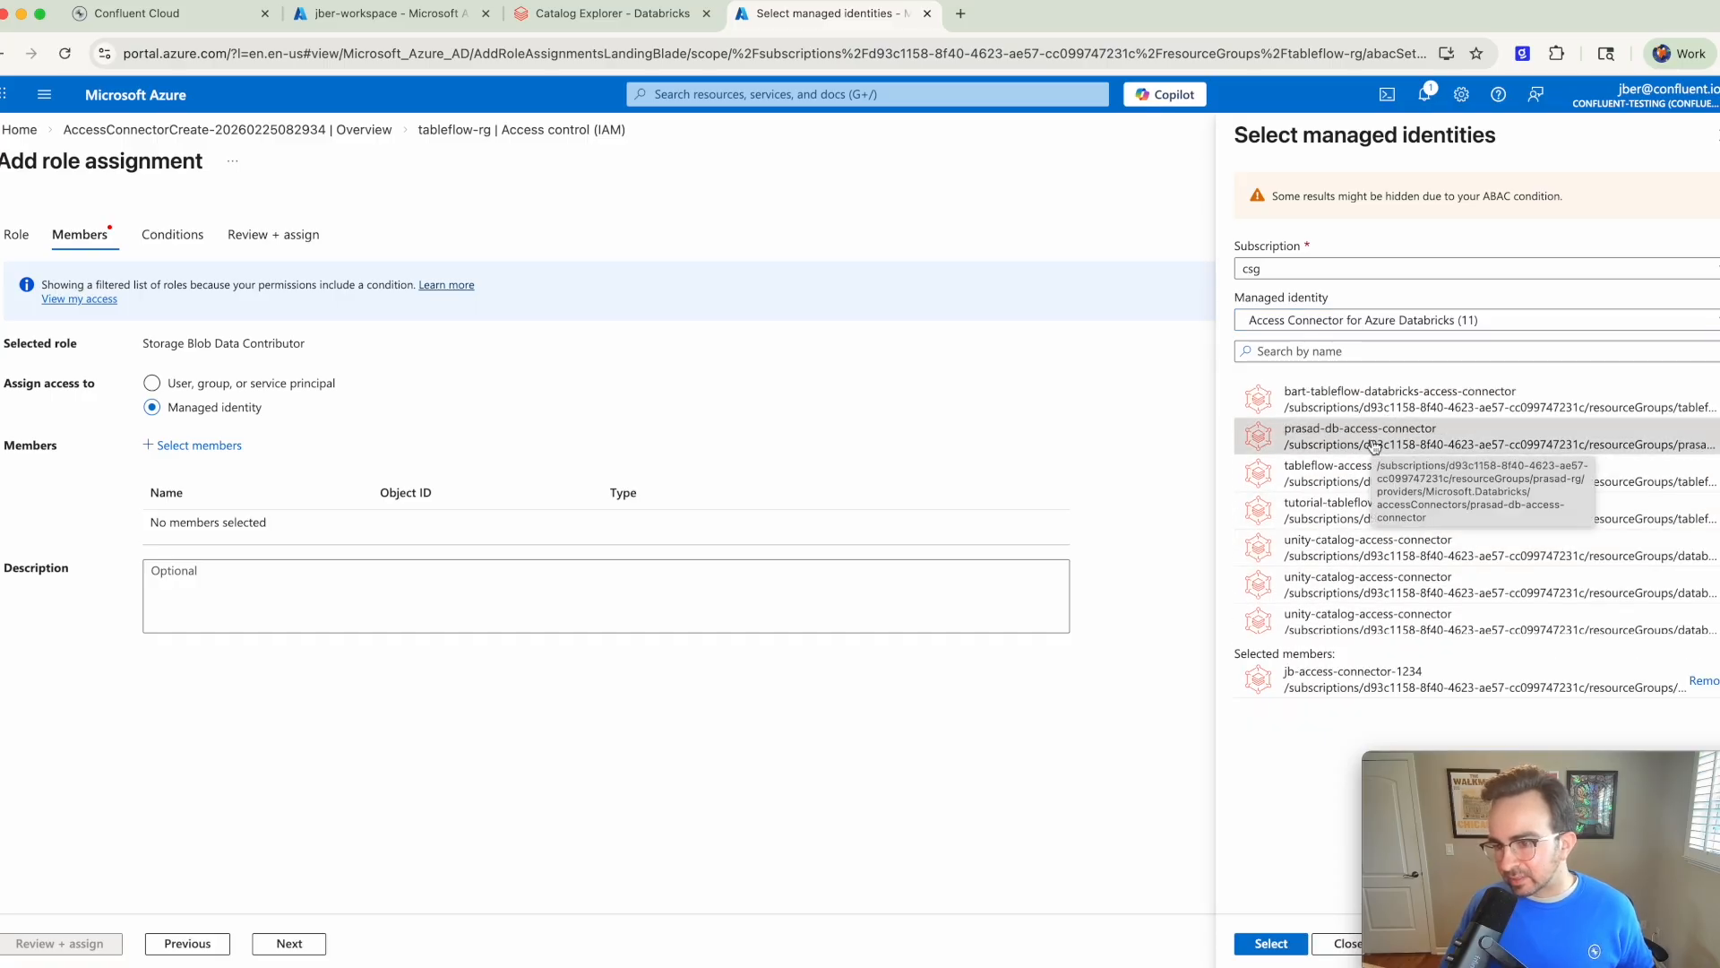
pyautogui.click(1271, 945)
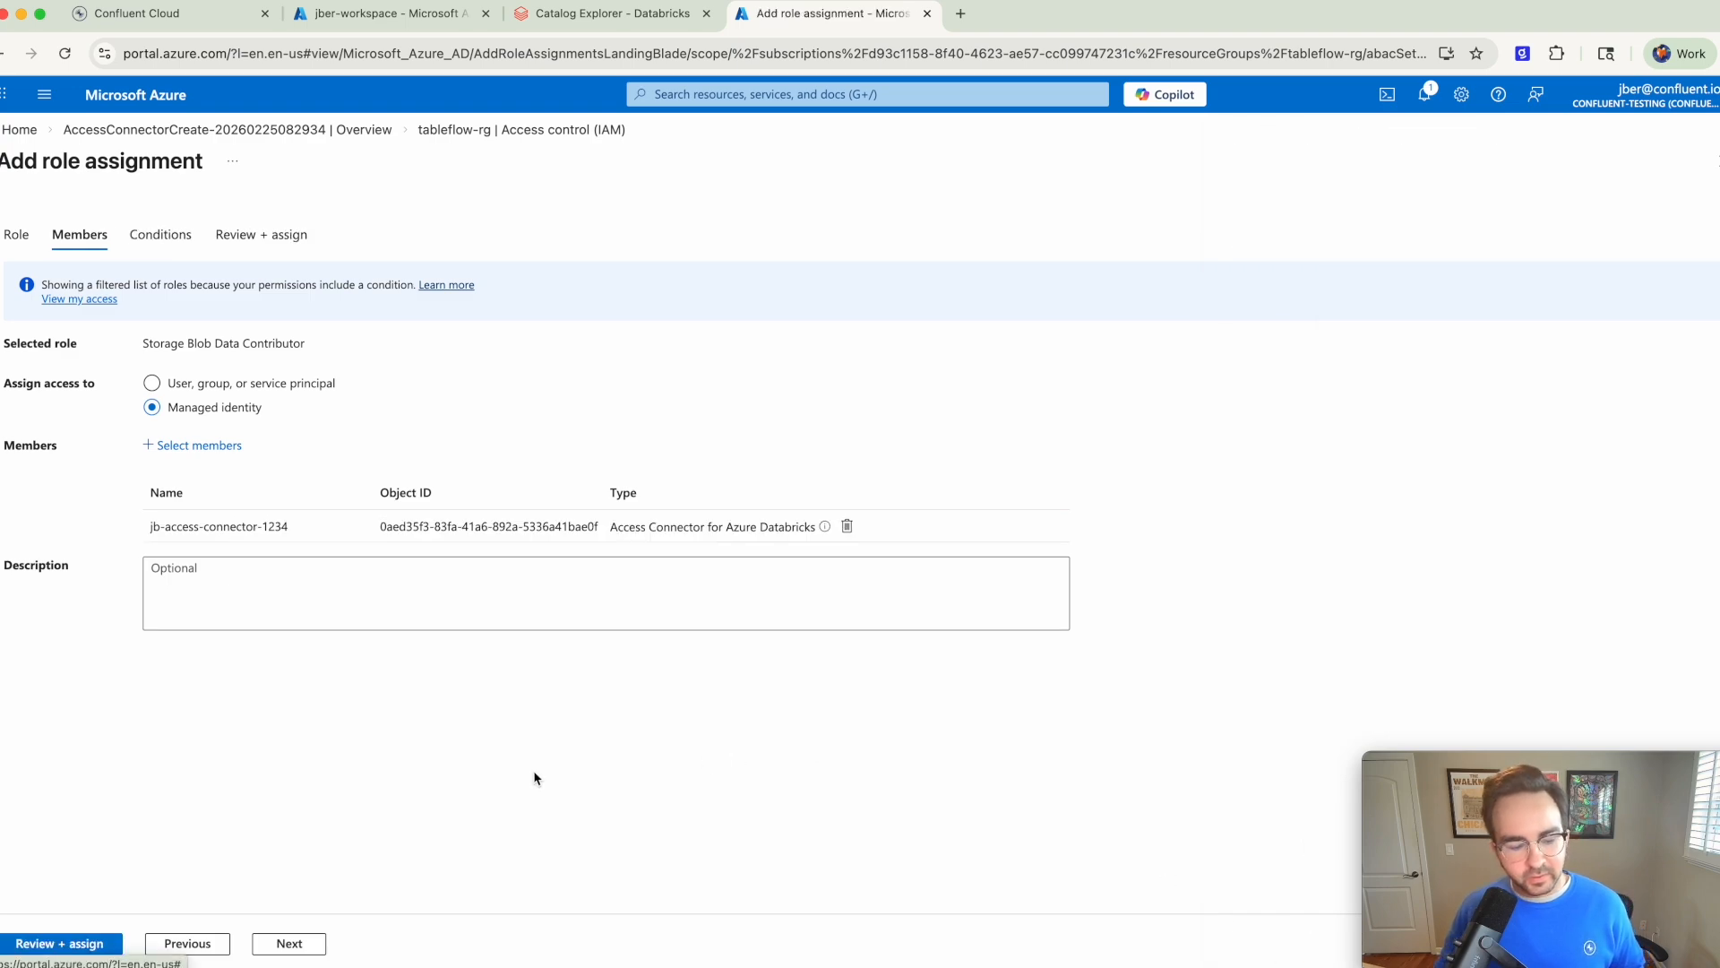
pyautogui.click(34, 944)
pyautogui.click(37, 945)
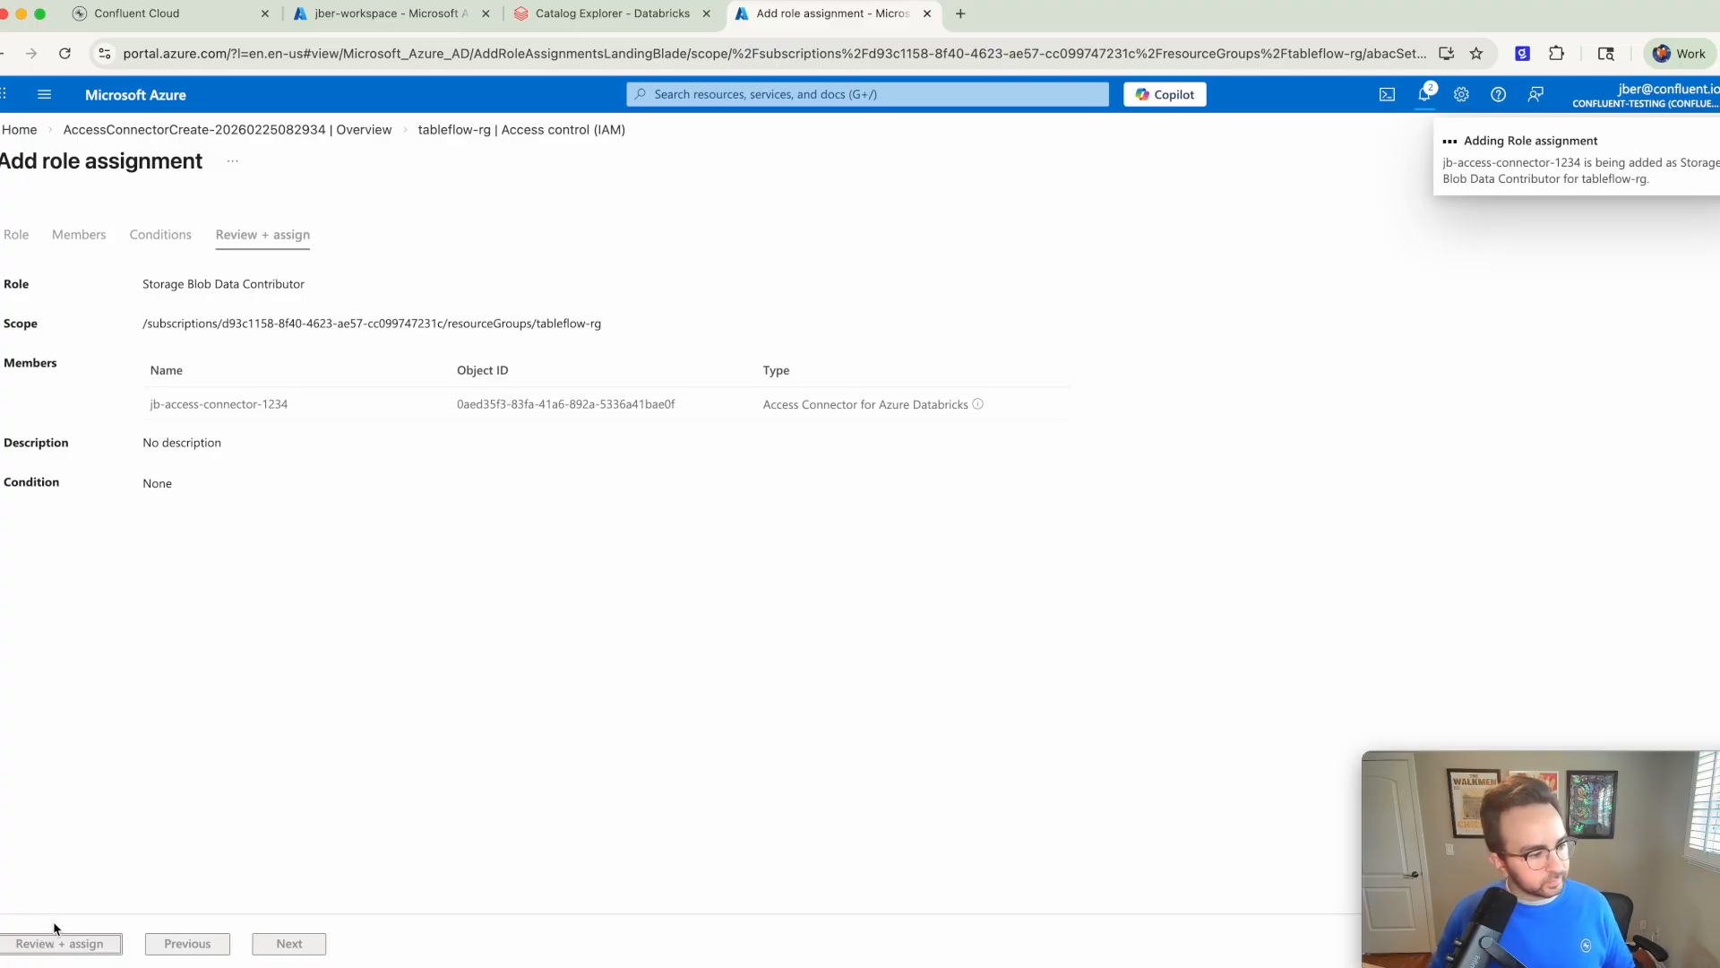
# Step: Start another role assignment for tableflow-rg and choose the Storage Queue Data Contributor role
pyautogui.click(278, 217)
pyautogui.click(278, 253)
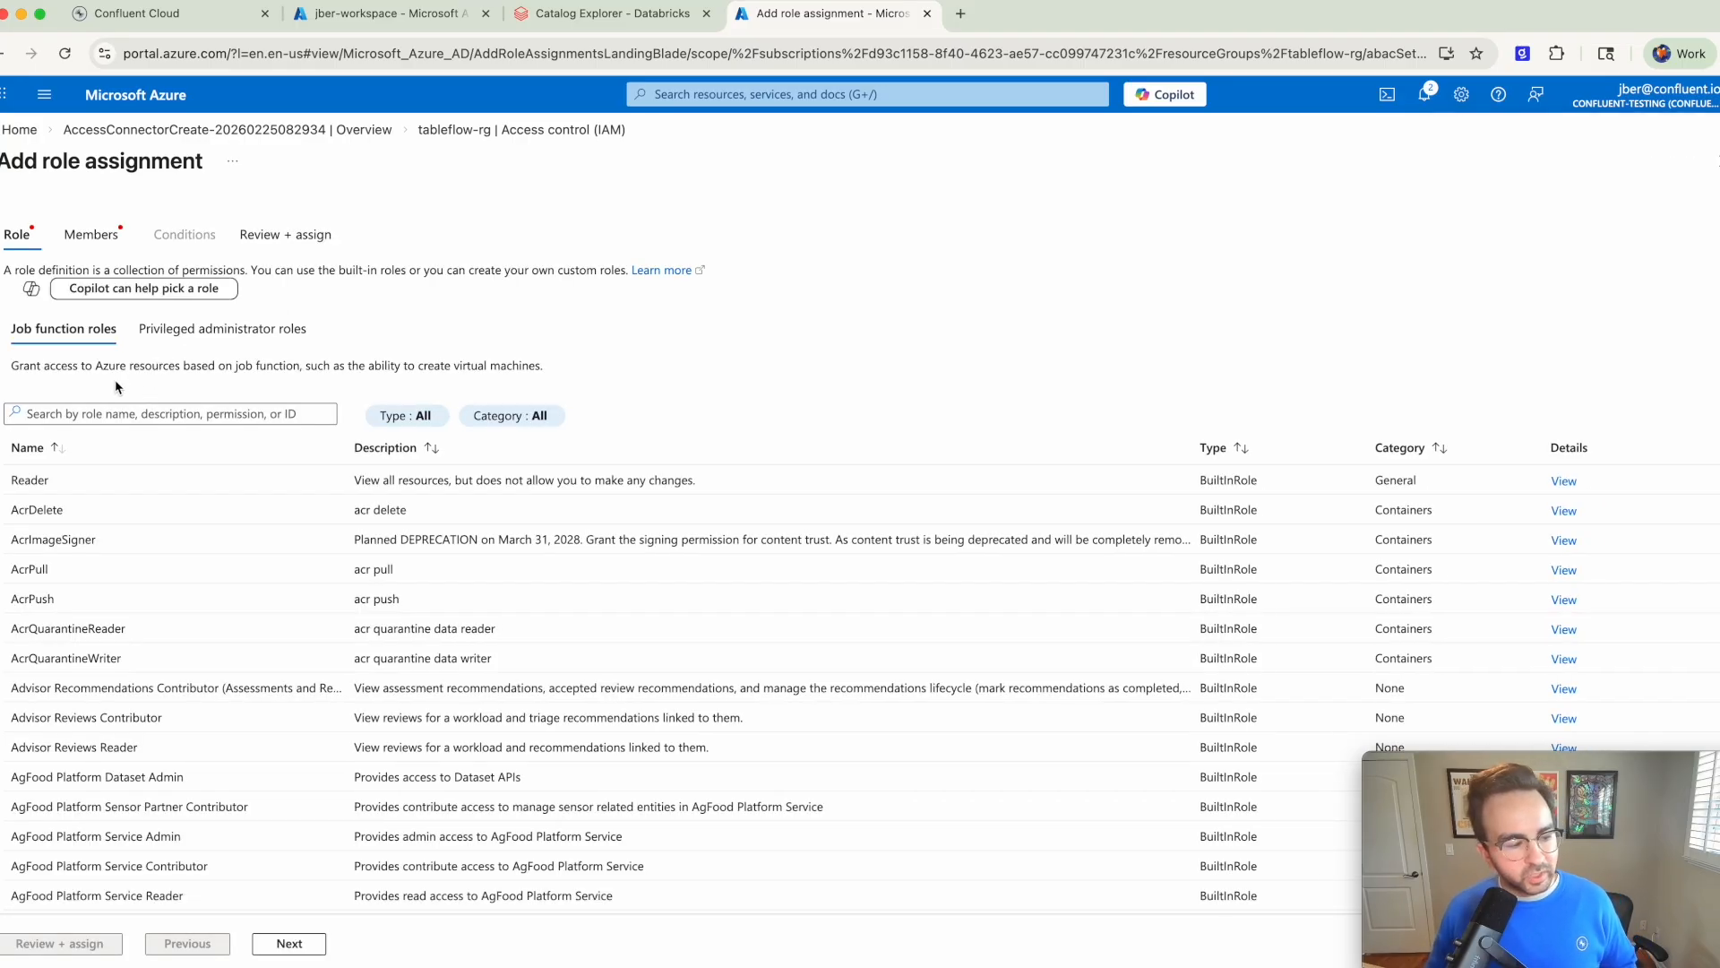
pyautogui.click(101, 411)
pyautogui.write('st')
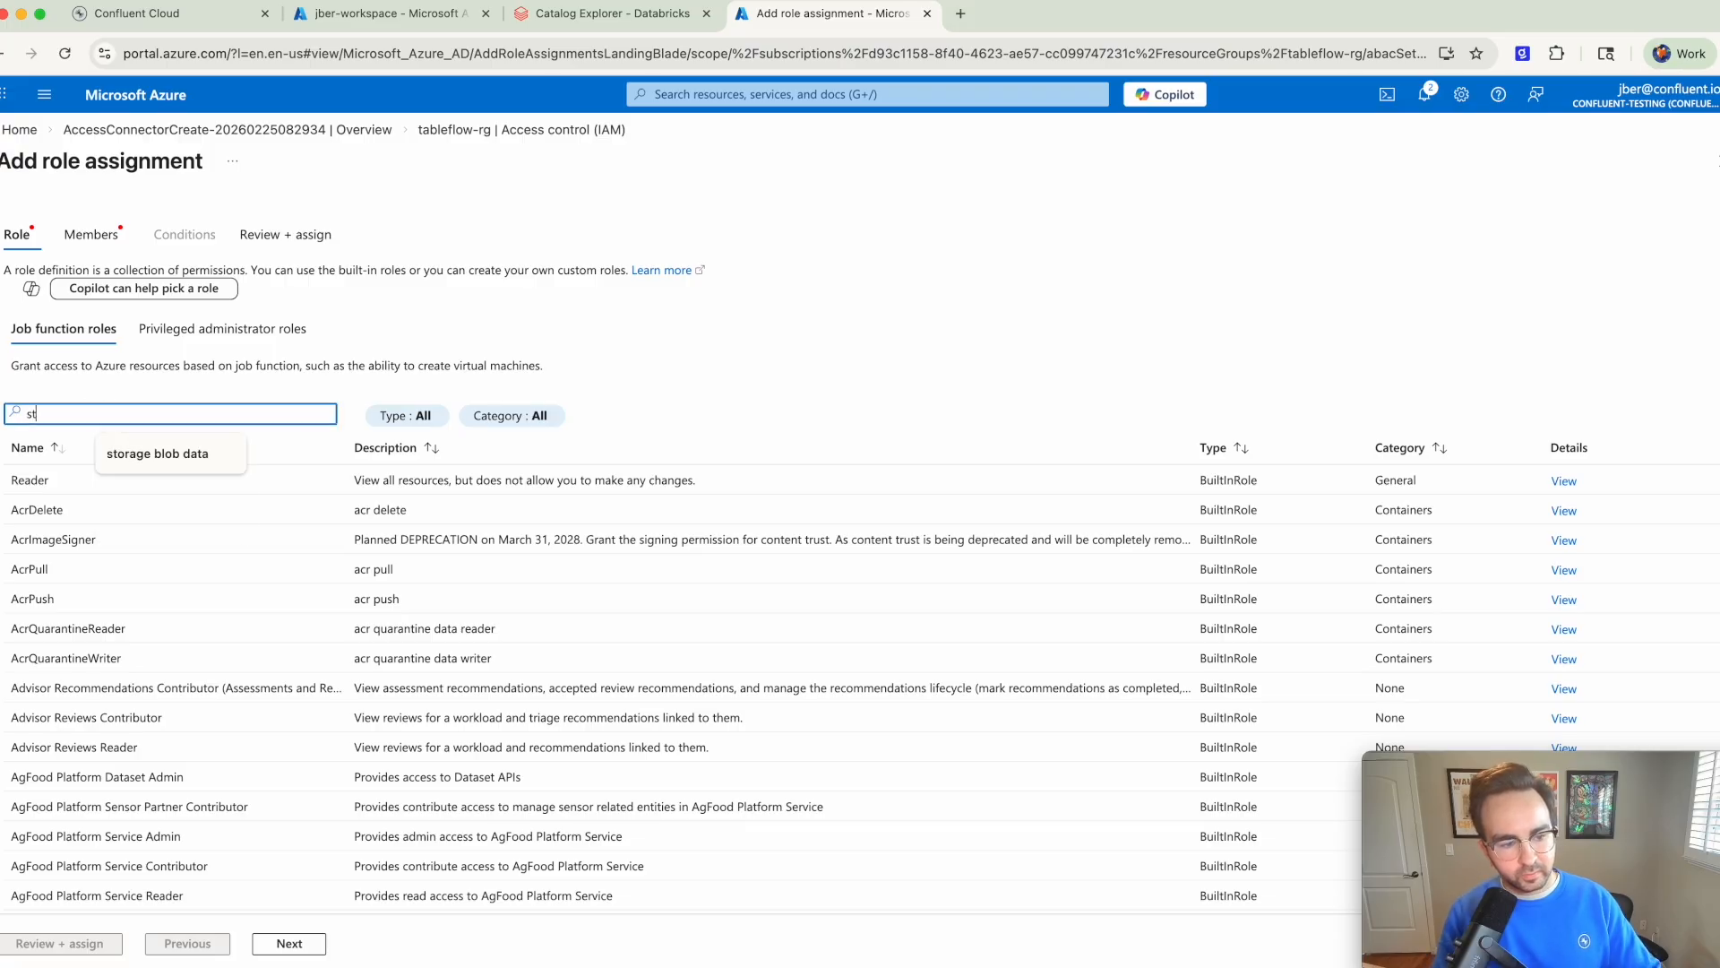
pyautogui.write('orage queue data contributor')
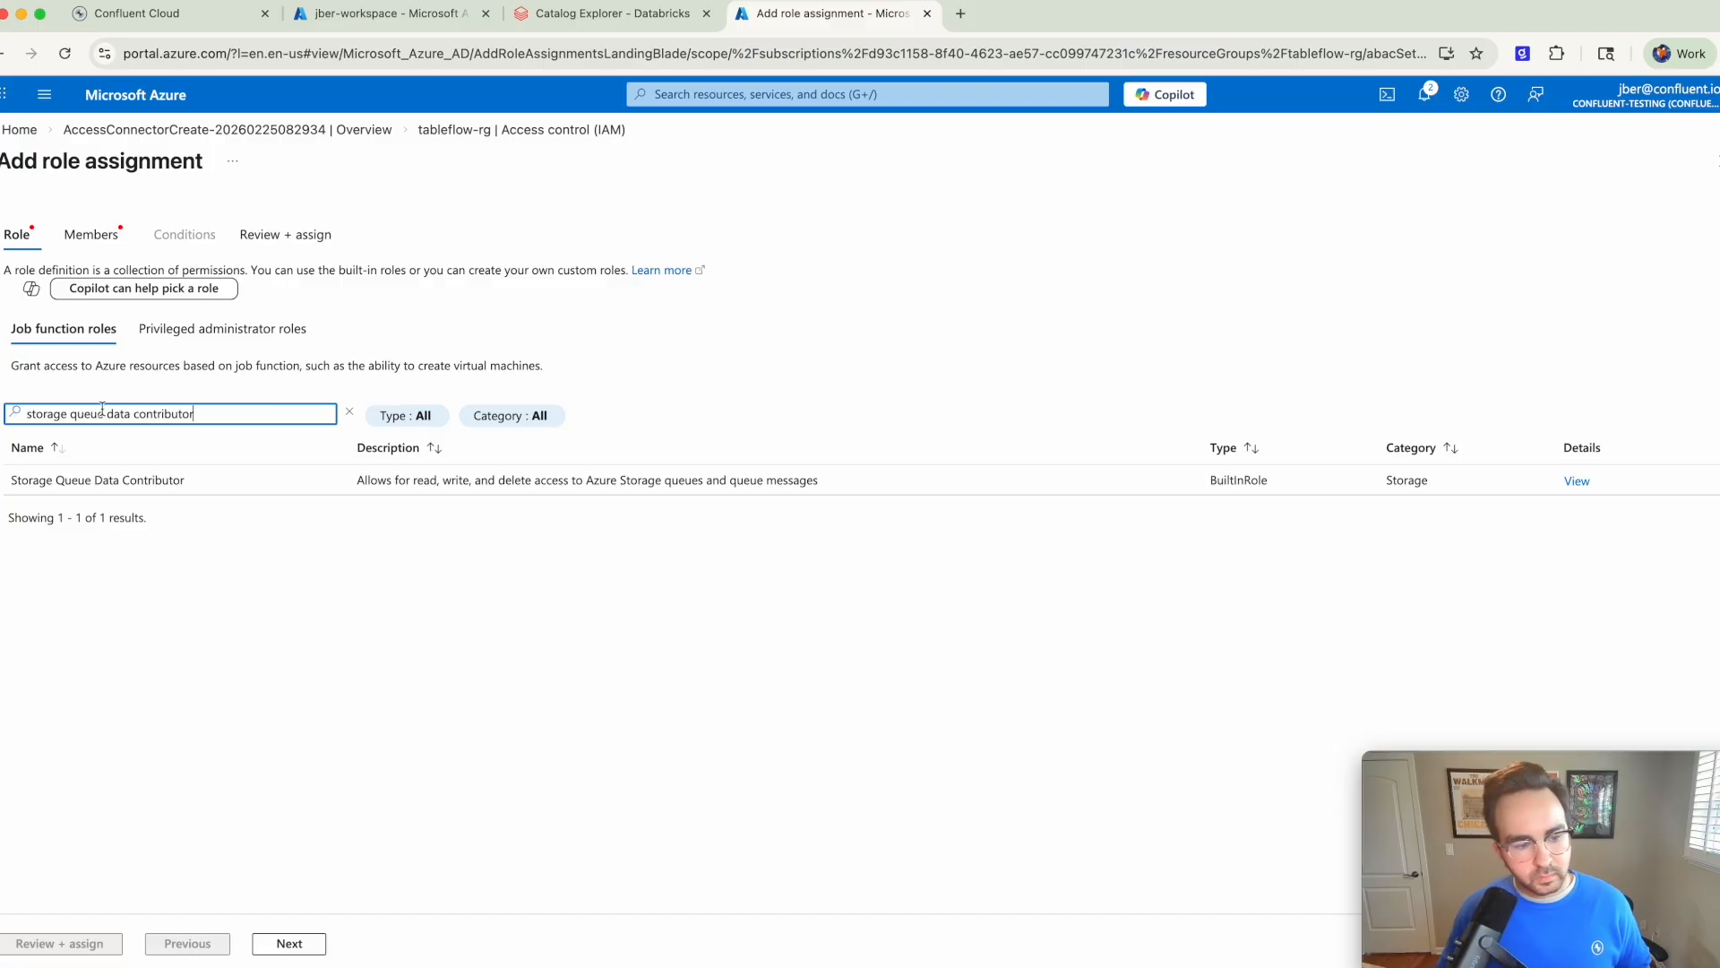
pyautogui.click(67, 480)
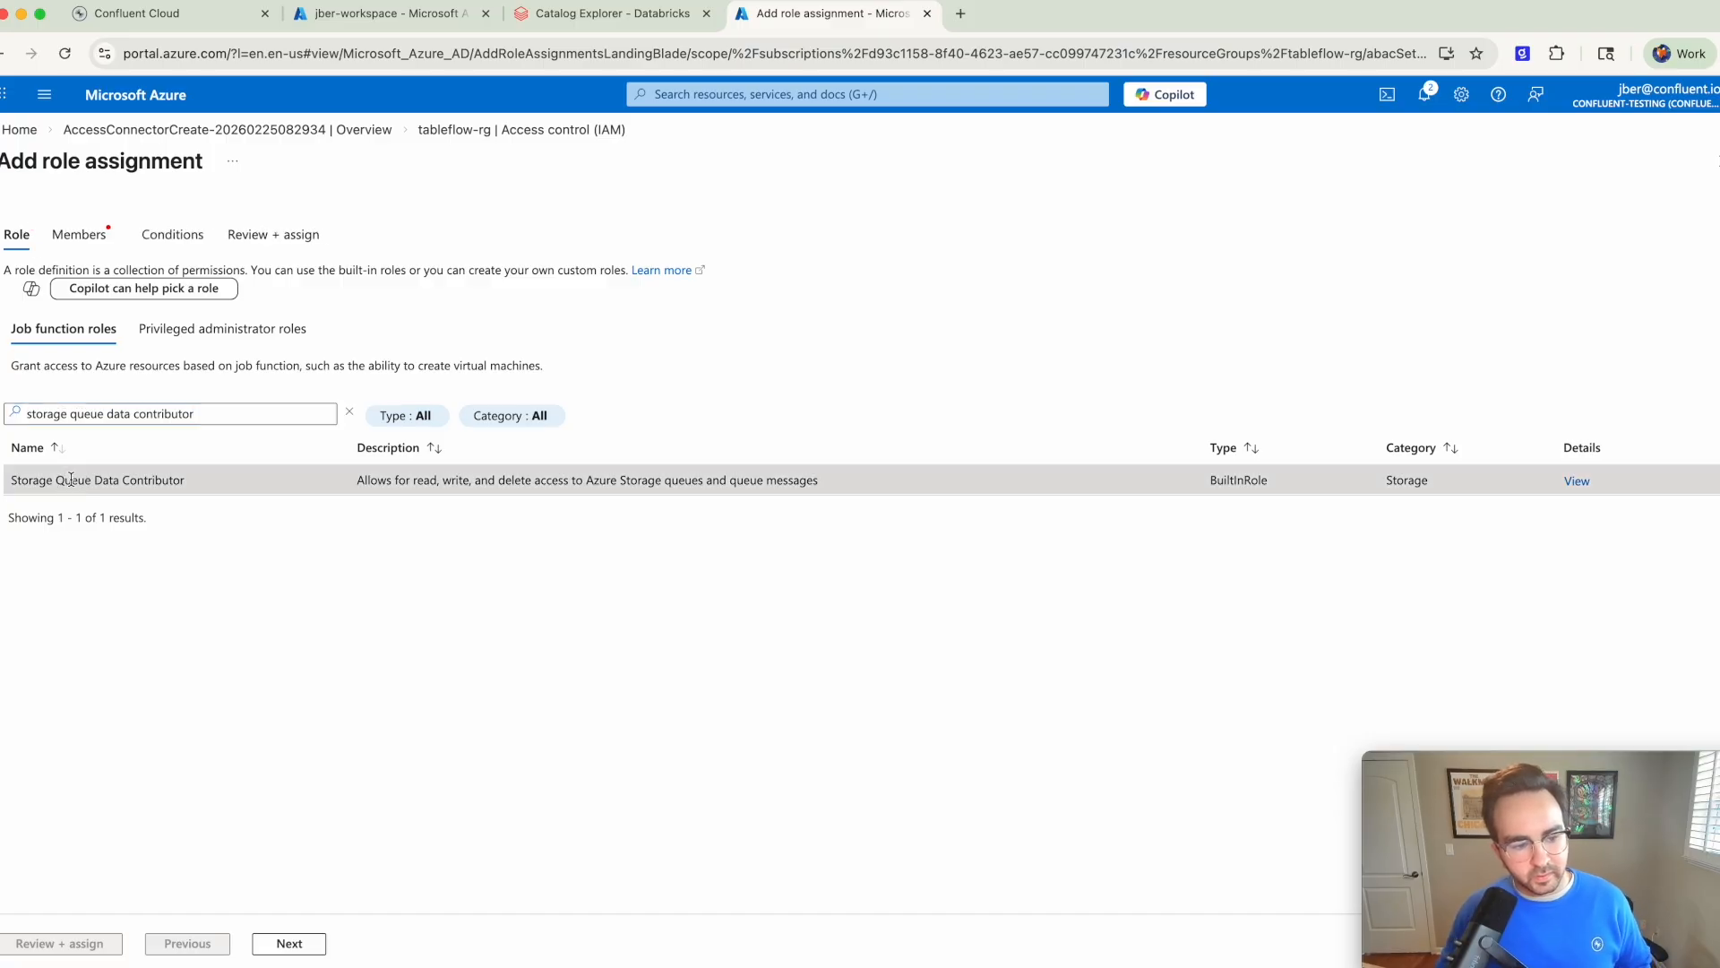
pyautogui.click(282, 943)
# Step: Assign the Storage Queue Data Contributor role to the jb-access-connector-1234 managed identity of the Access Connector for Azure Databricks type
pyautogui.click(153, 408)
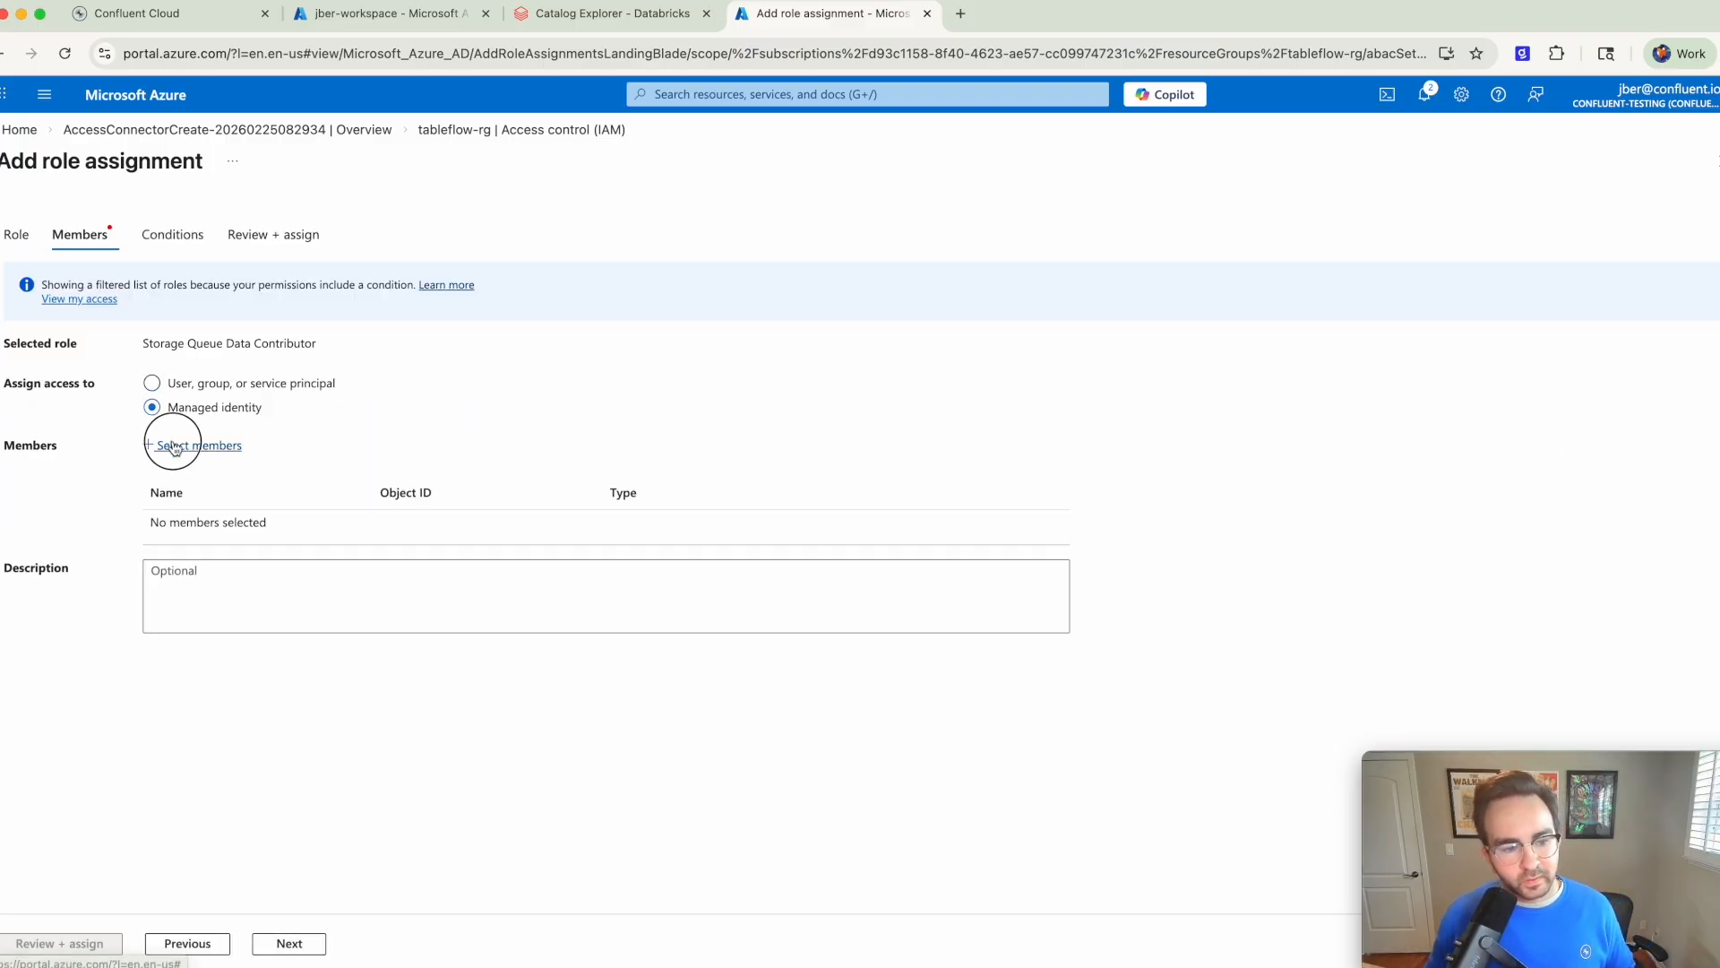
pyautogui.click(200, 445)
pyautogui.click(1265, 318)
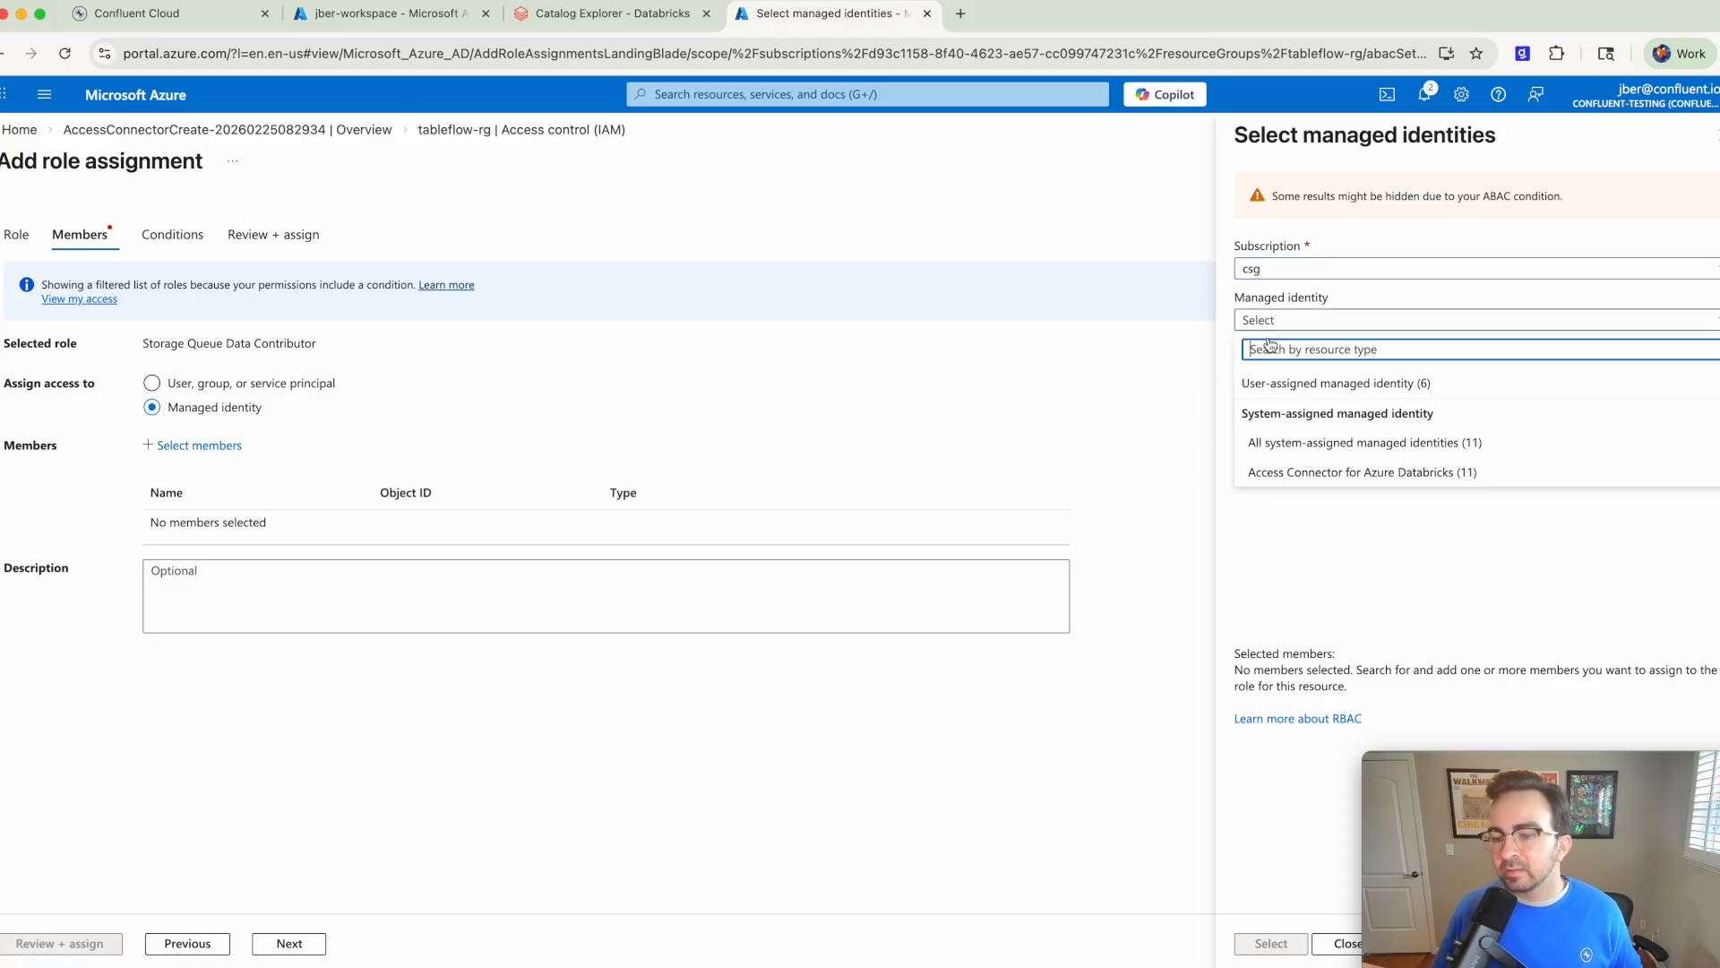
pyautogui.click(1272, 470)
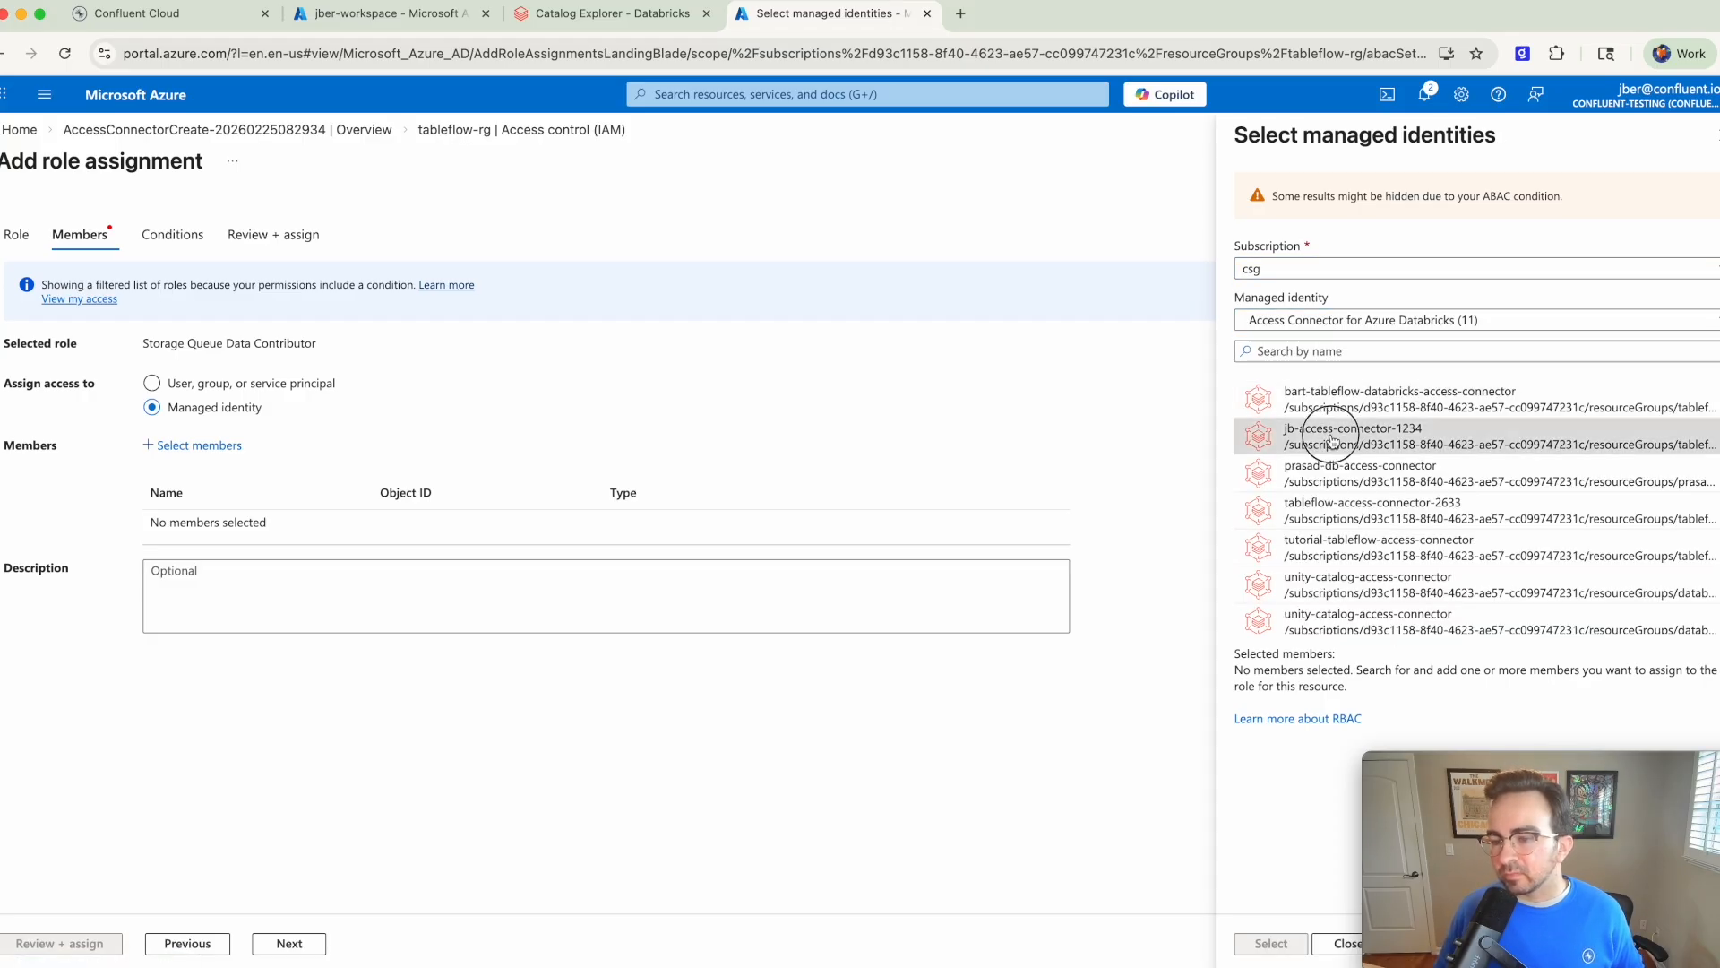
pyautogui.click(1330, 438)
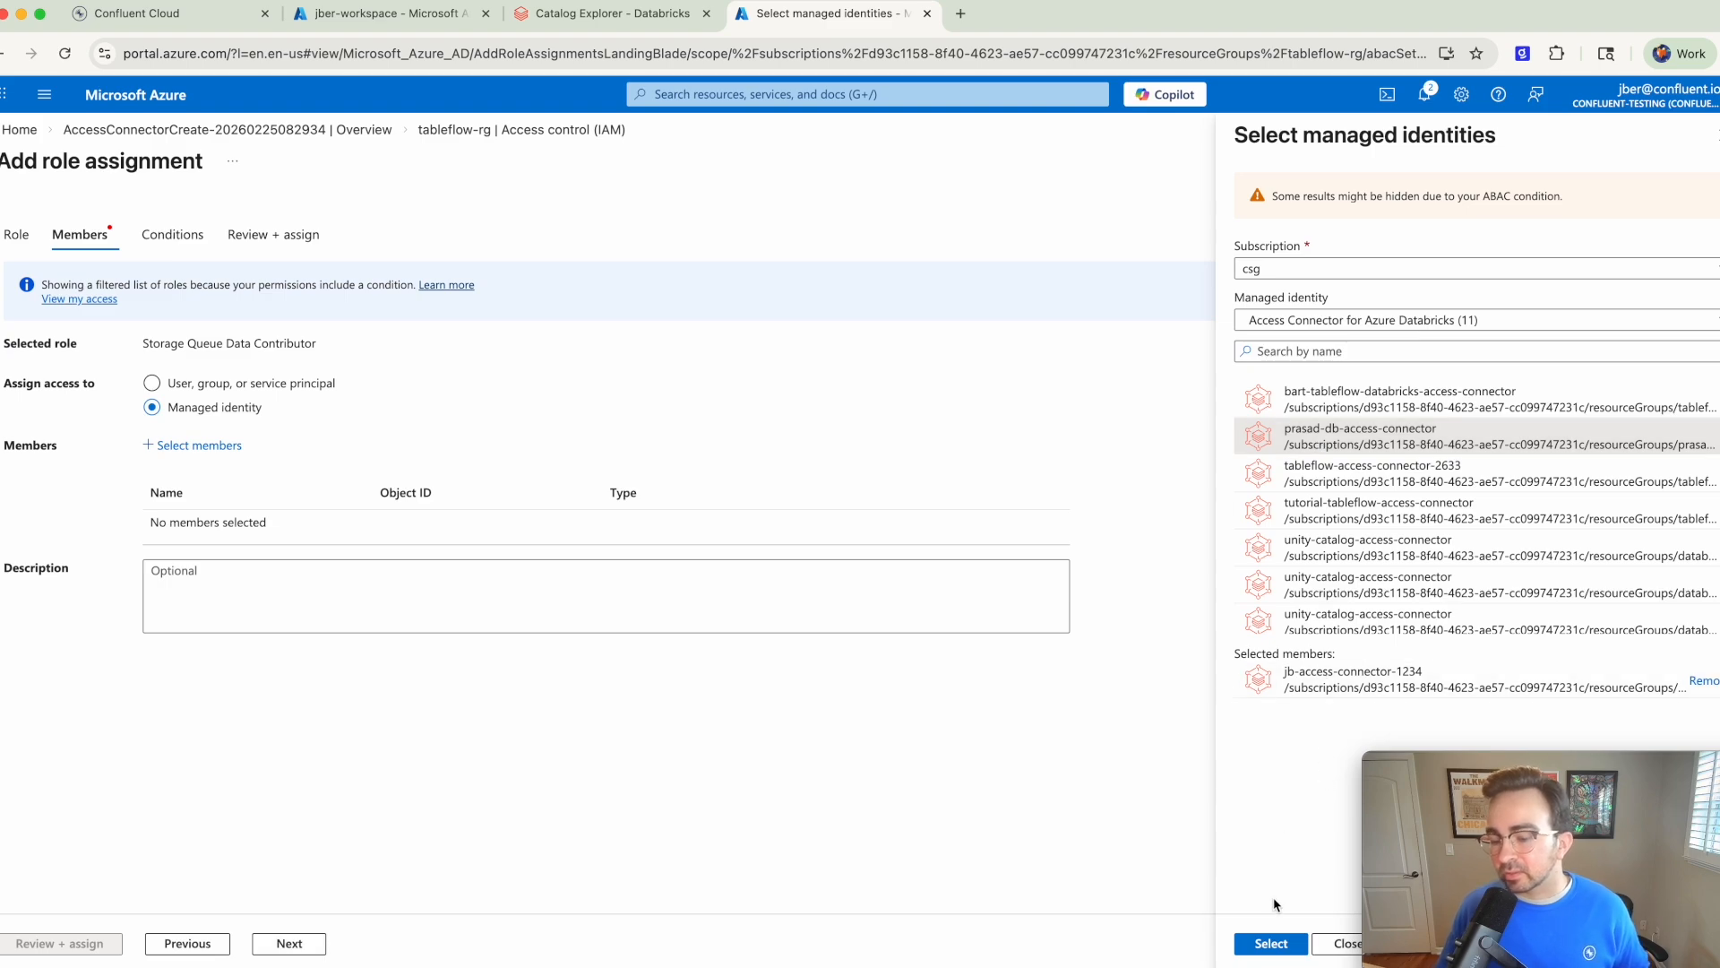
pyautogui.click(1270, 944)
pyautogui.click(90, 945)
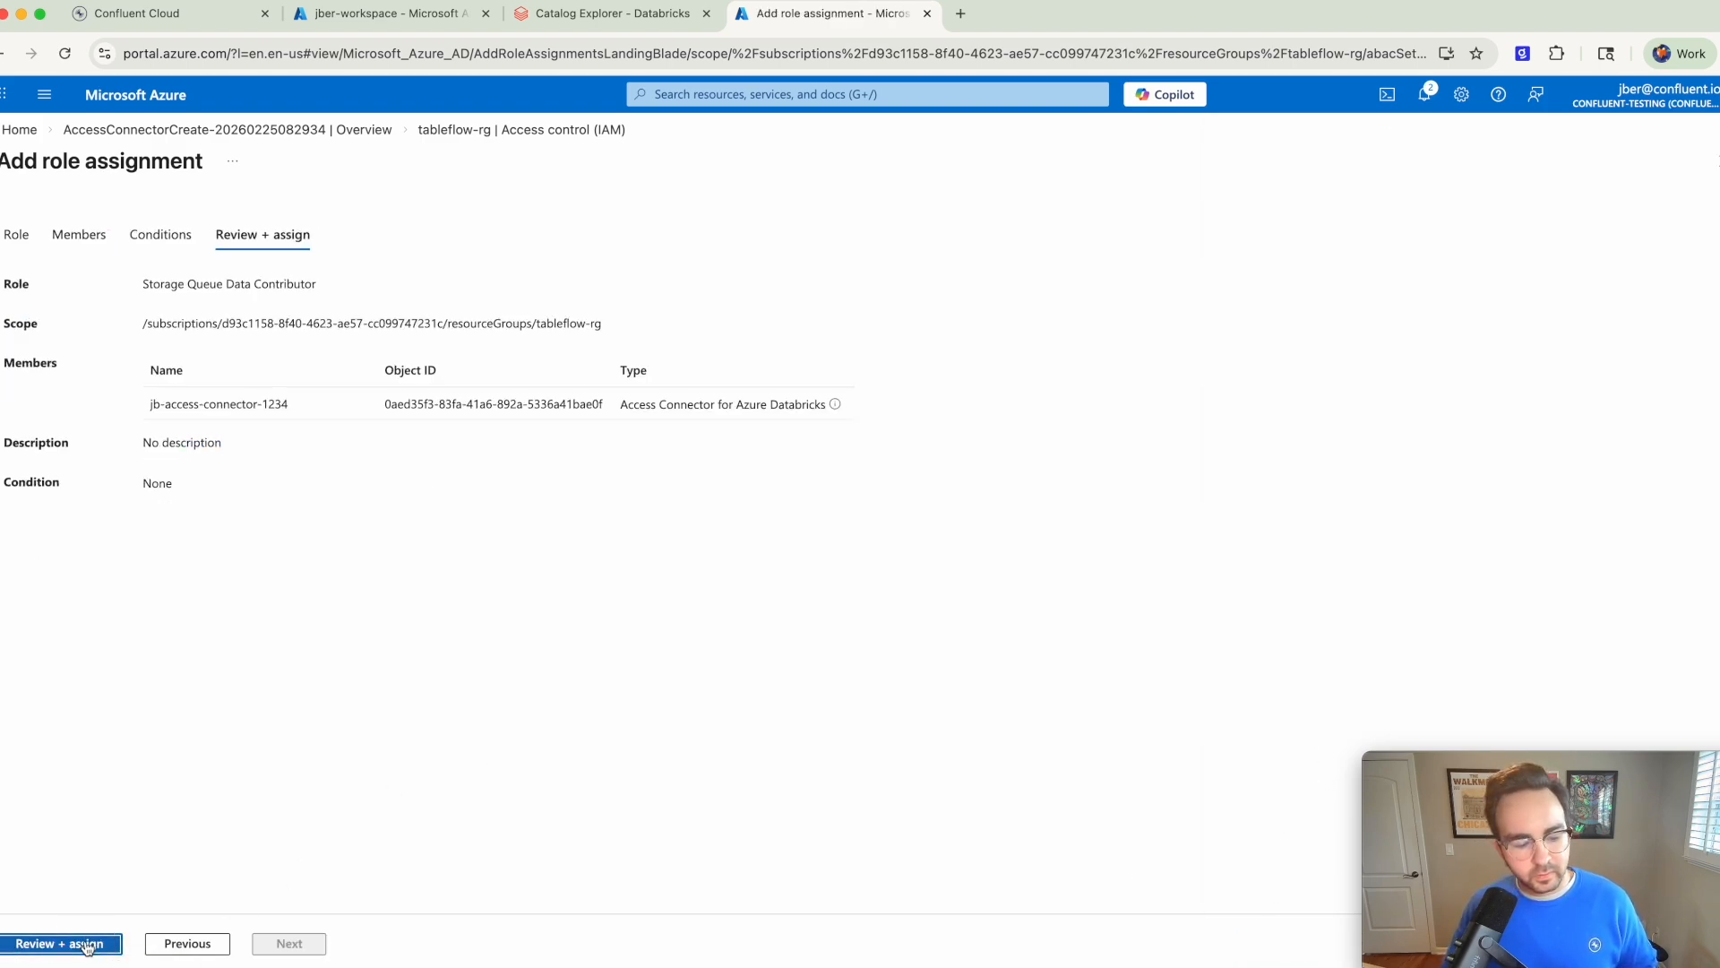
pyautogui.click(89, 944)
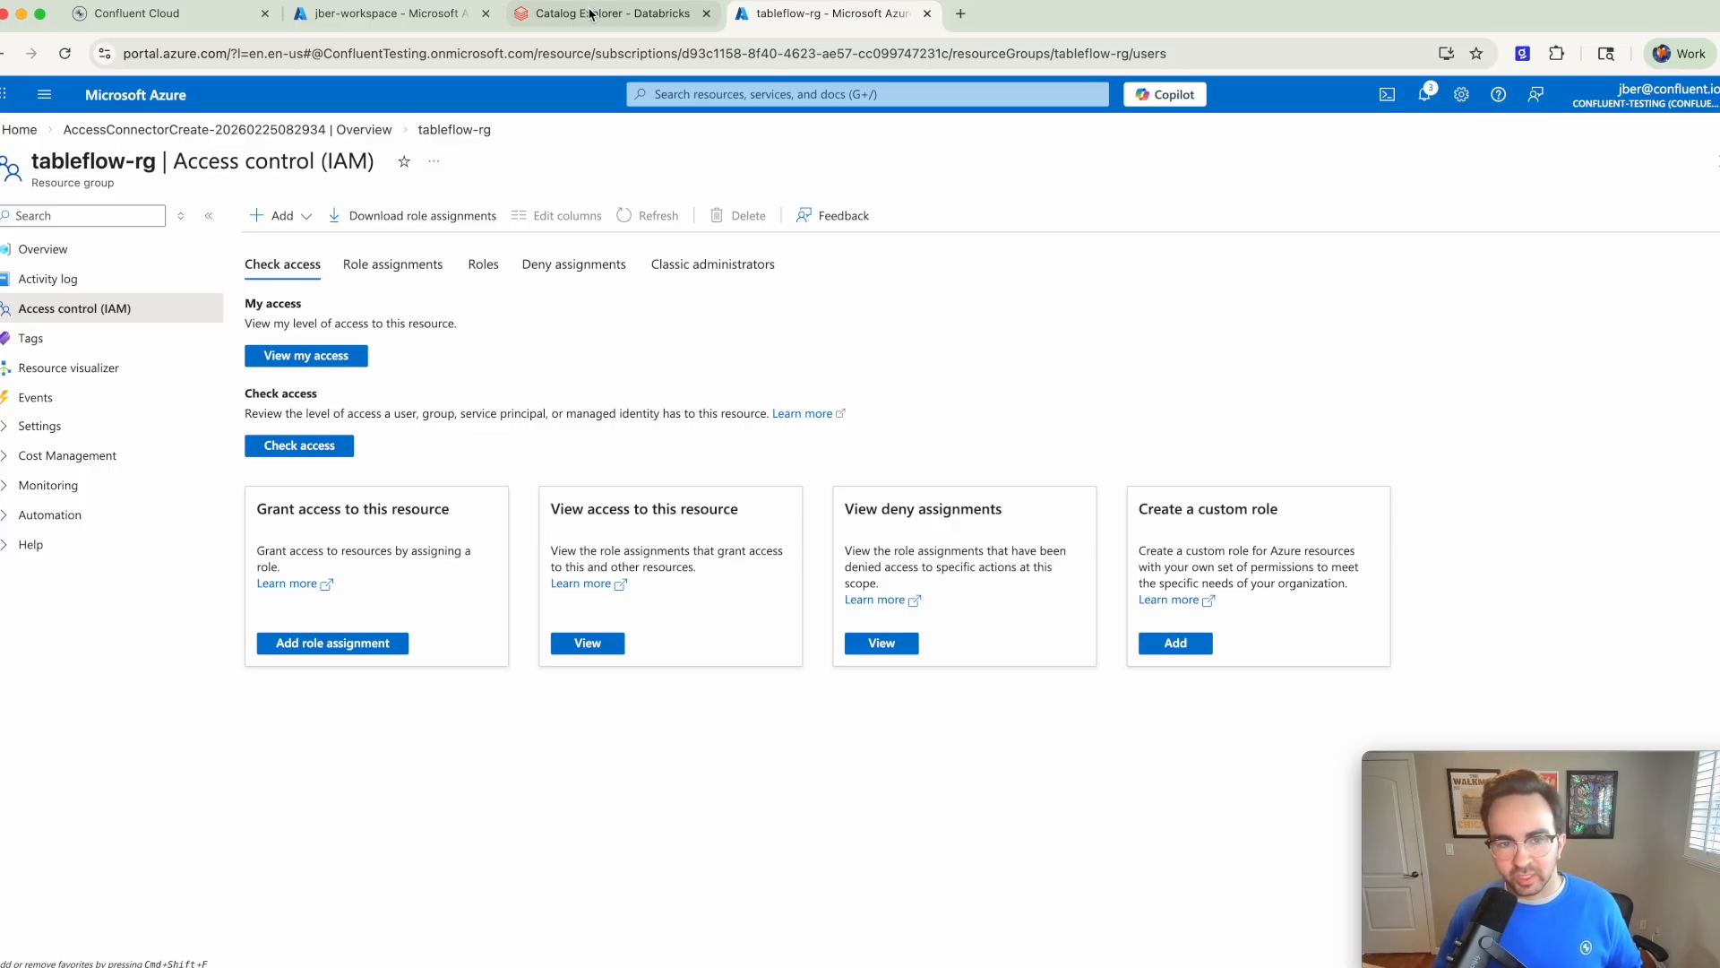
# Step: Switch to Databricks and start a new storage credential in the catalog's external data, naming it jb-credential-access-1234
pyautogui.click(594, 14)
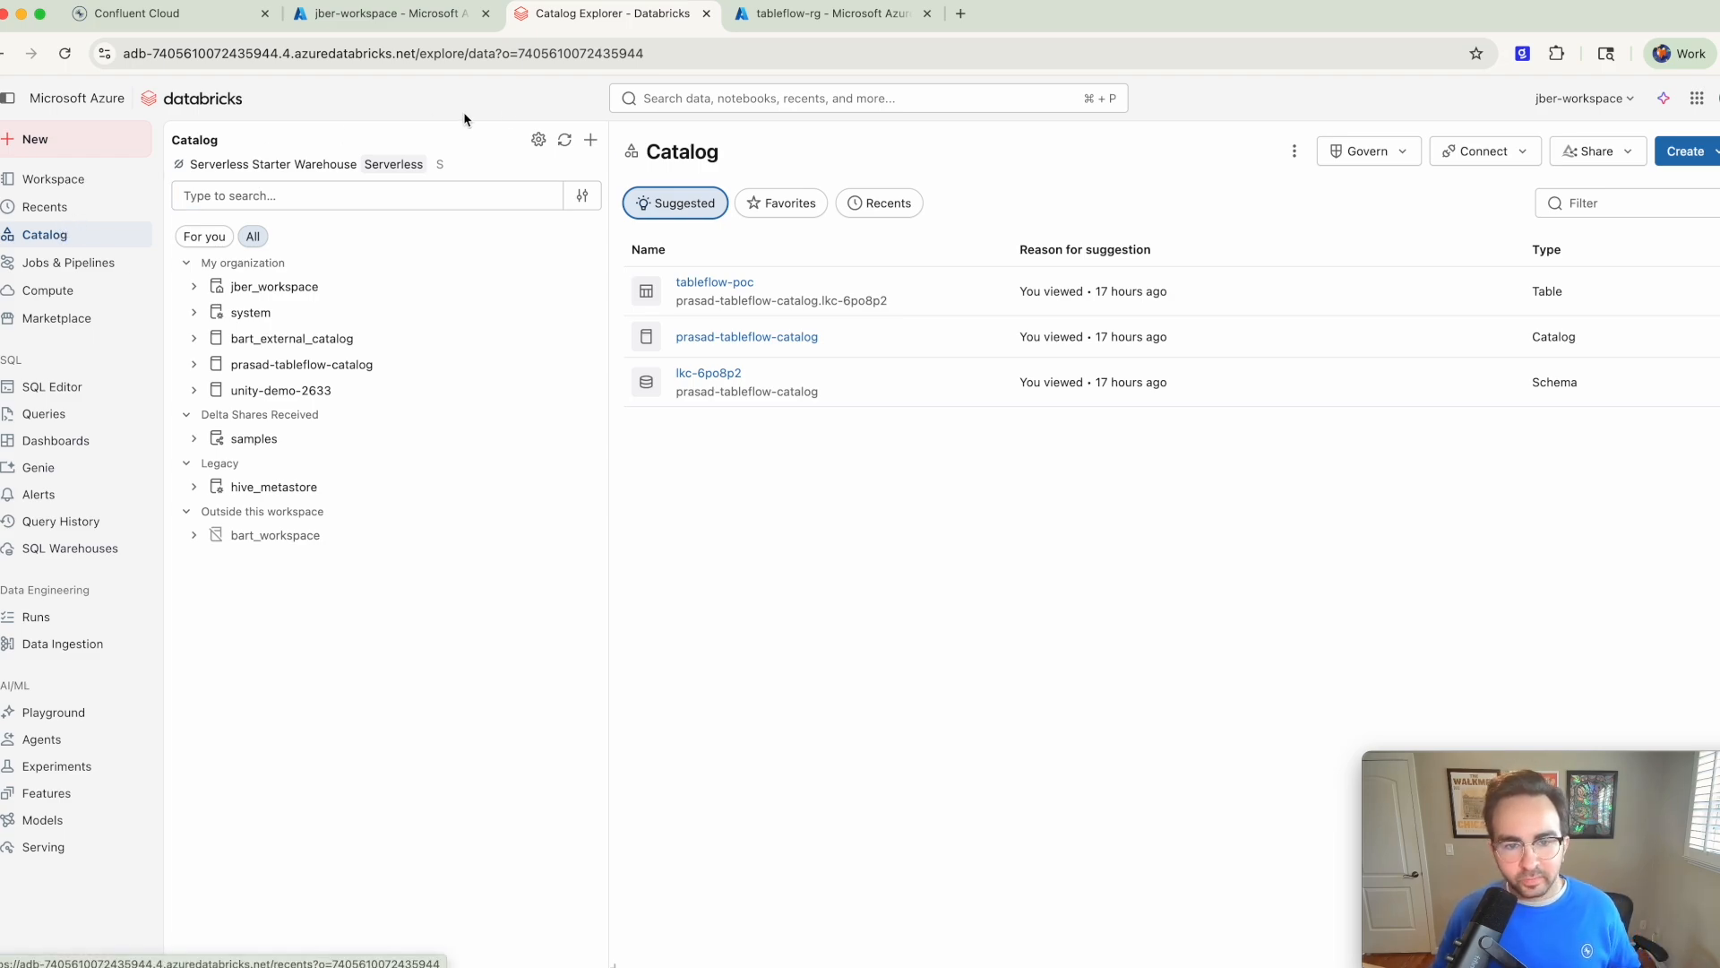
pyautogui.click(539, 139)
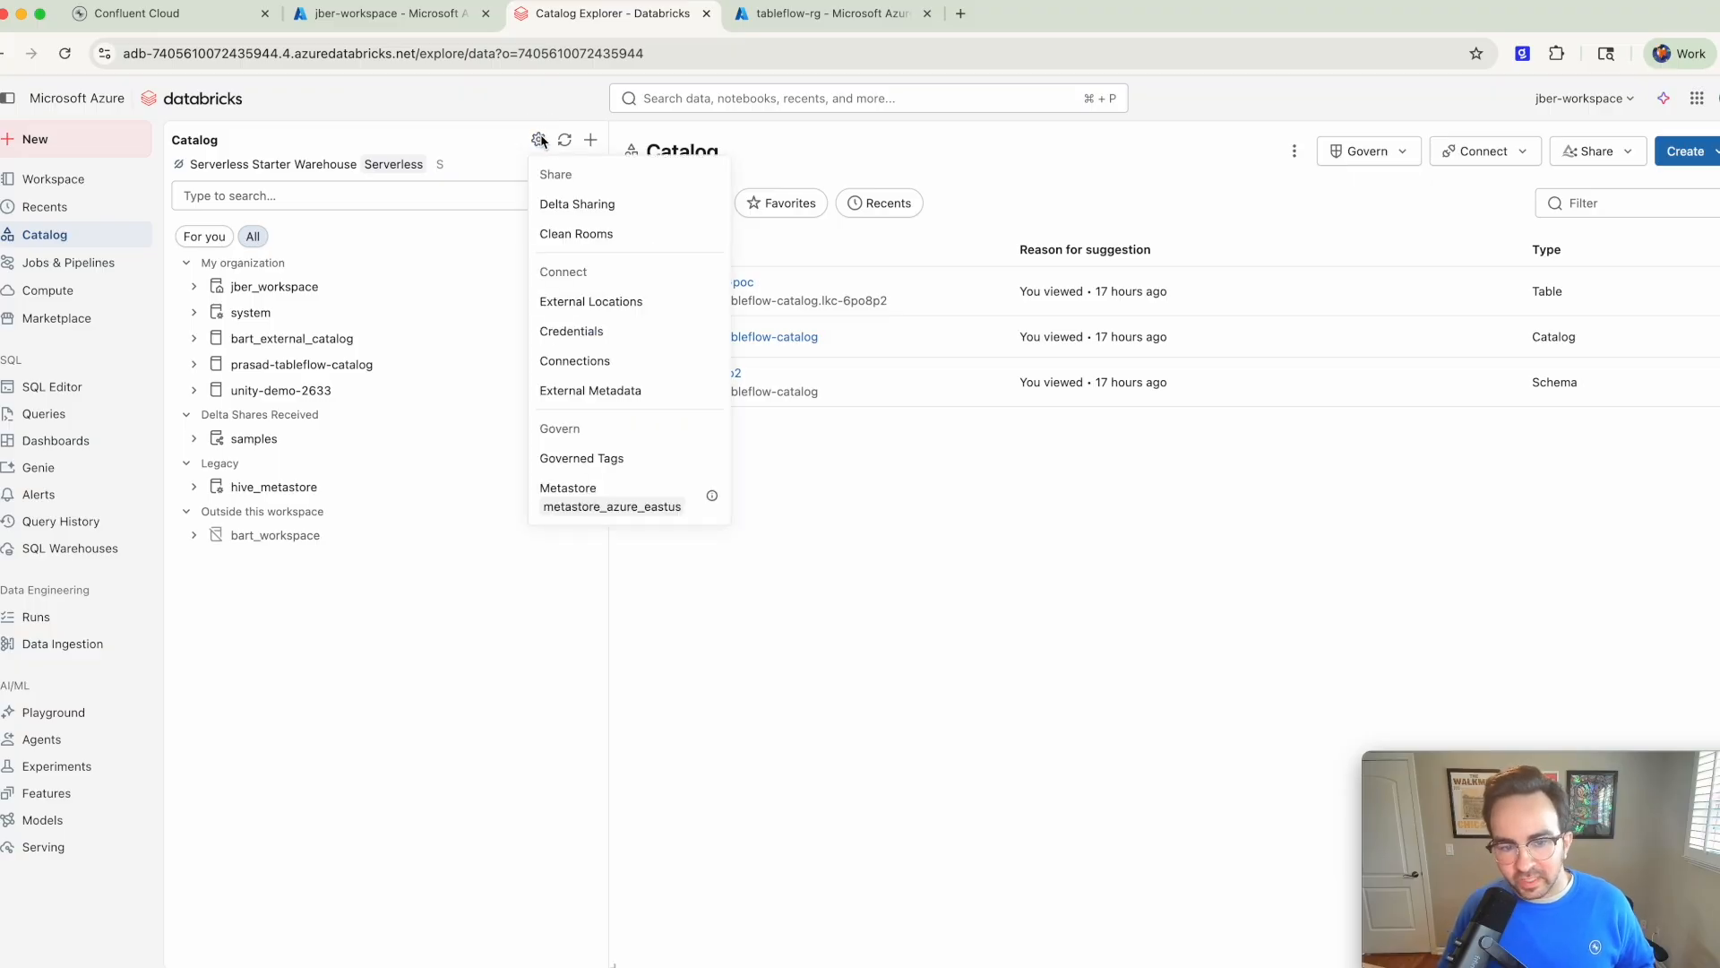
pyautogui.click(573, 332)
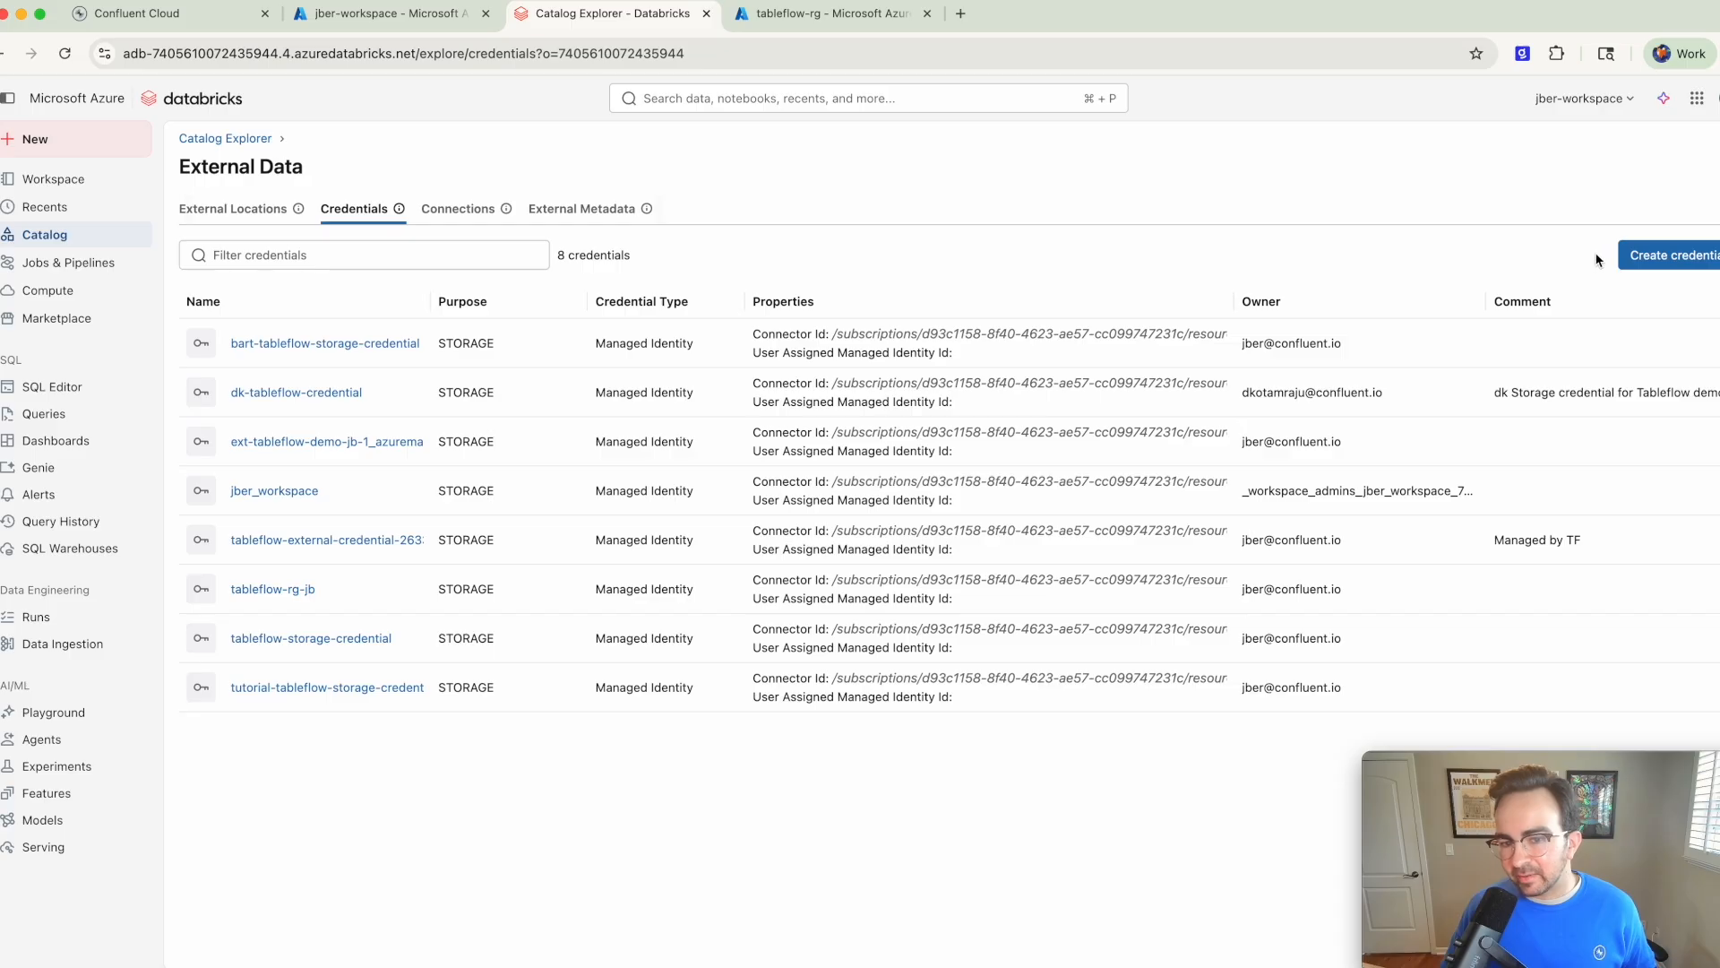
pyautogui.click(1638, 262)
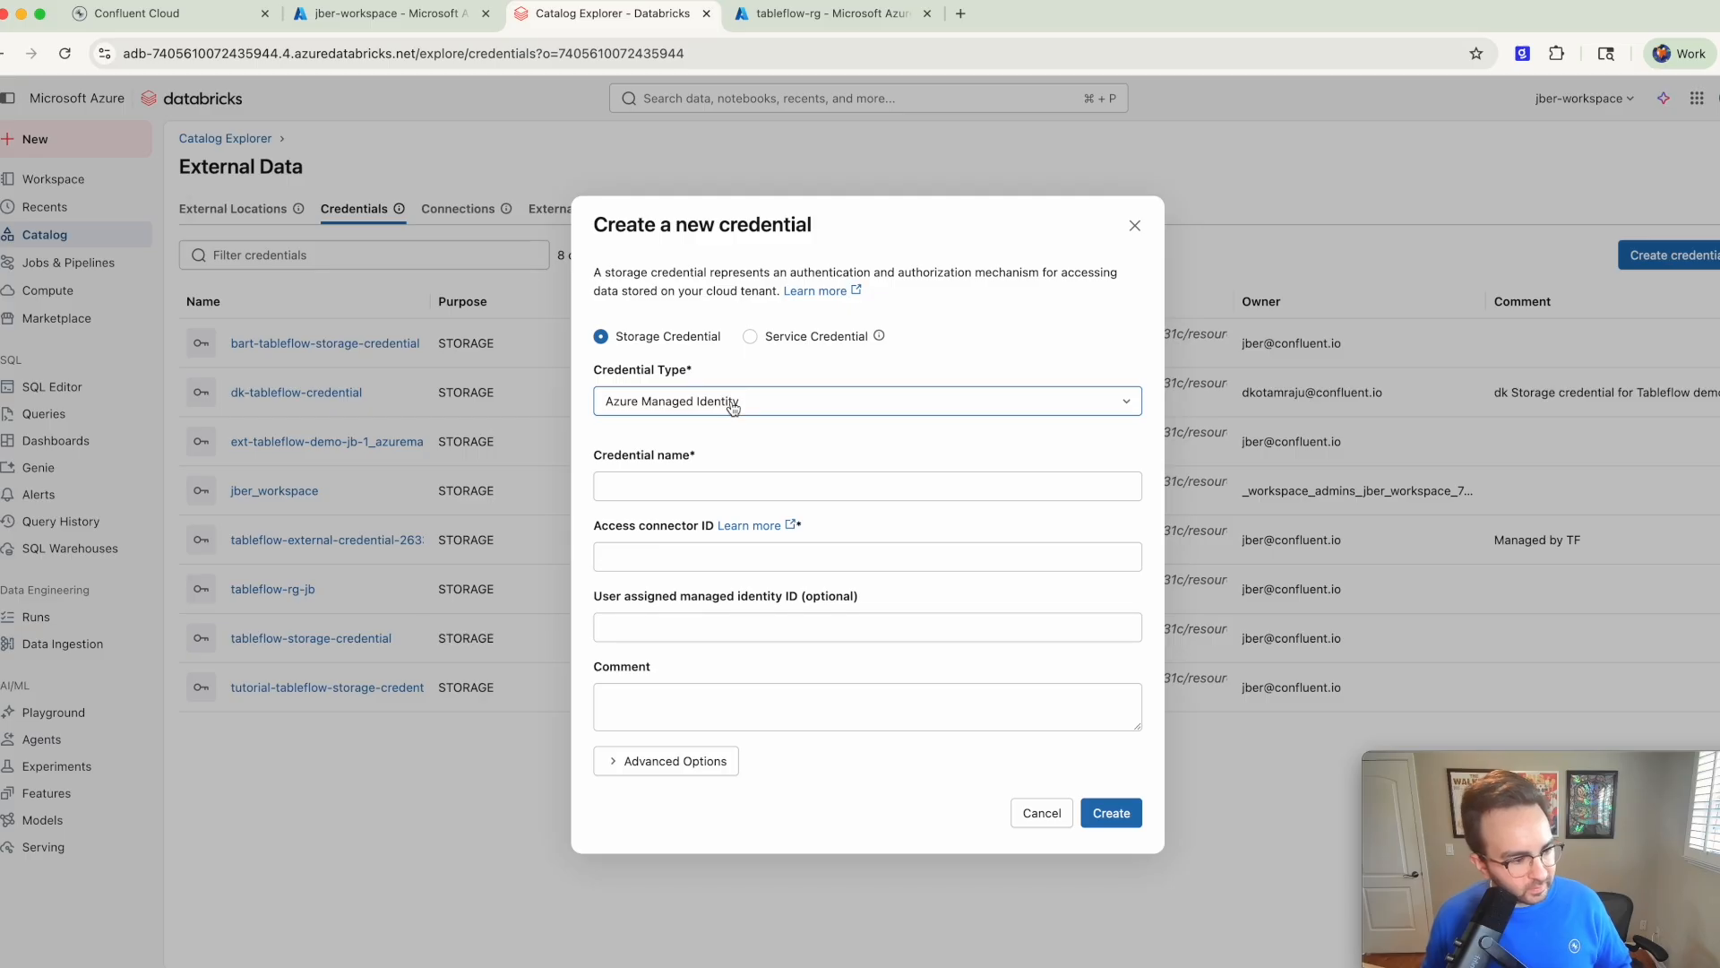
pyautogui.click(669, 488)
pyautogui.write('jb')
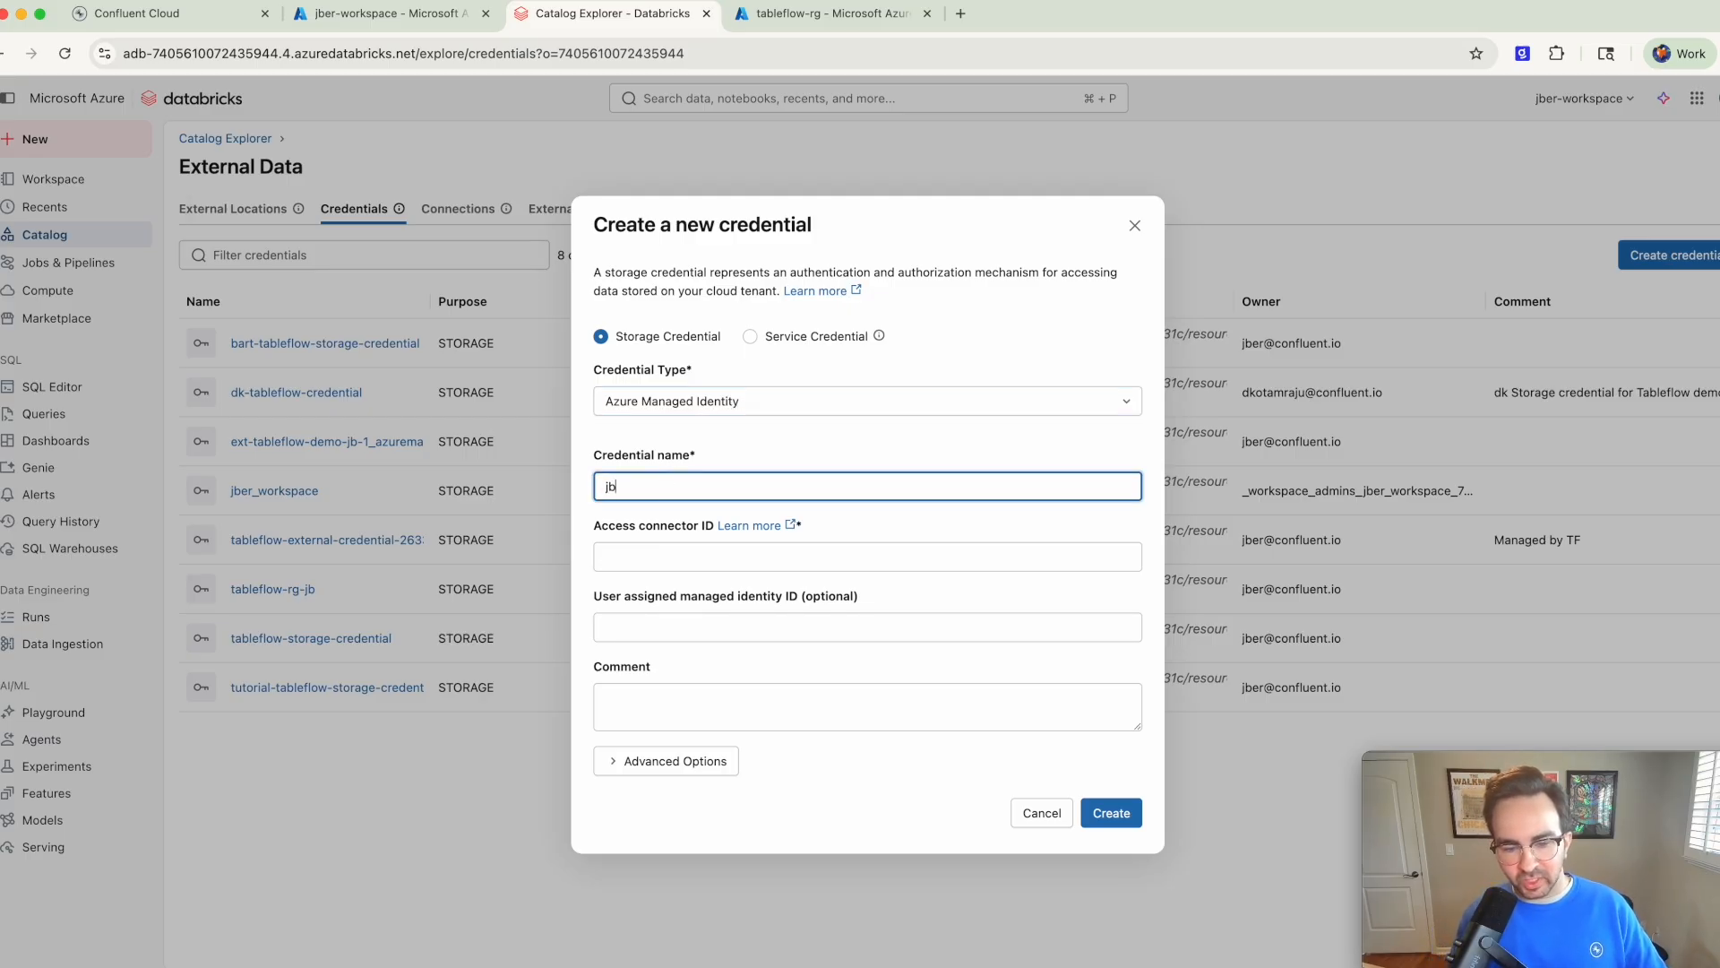
pyautogui.write('-credential-access-1234')
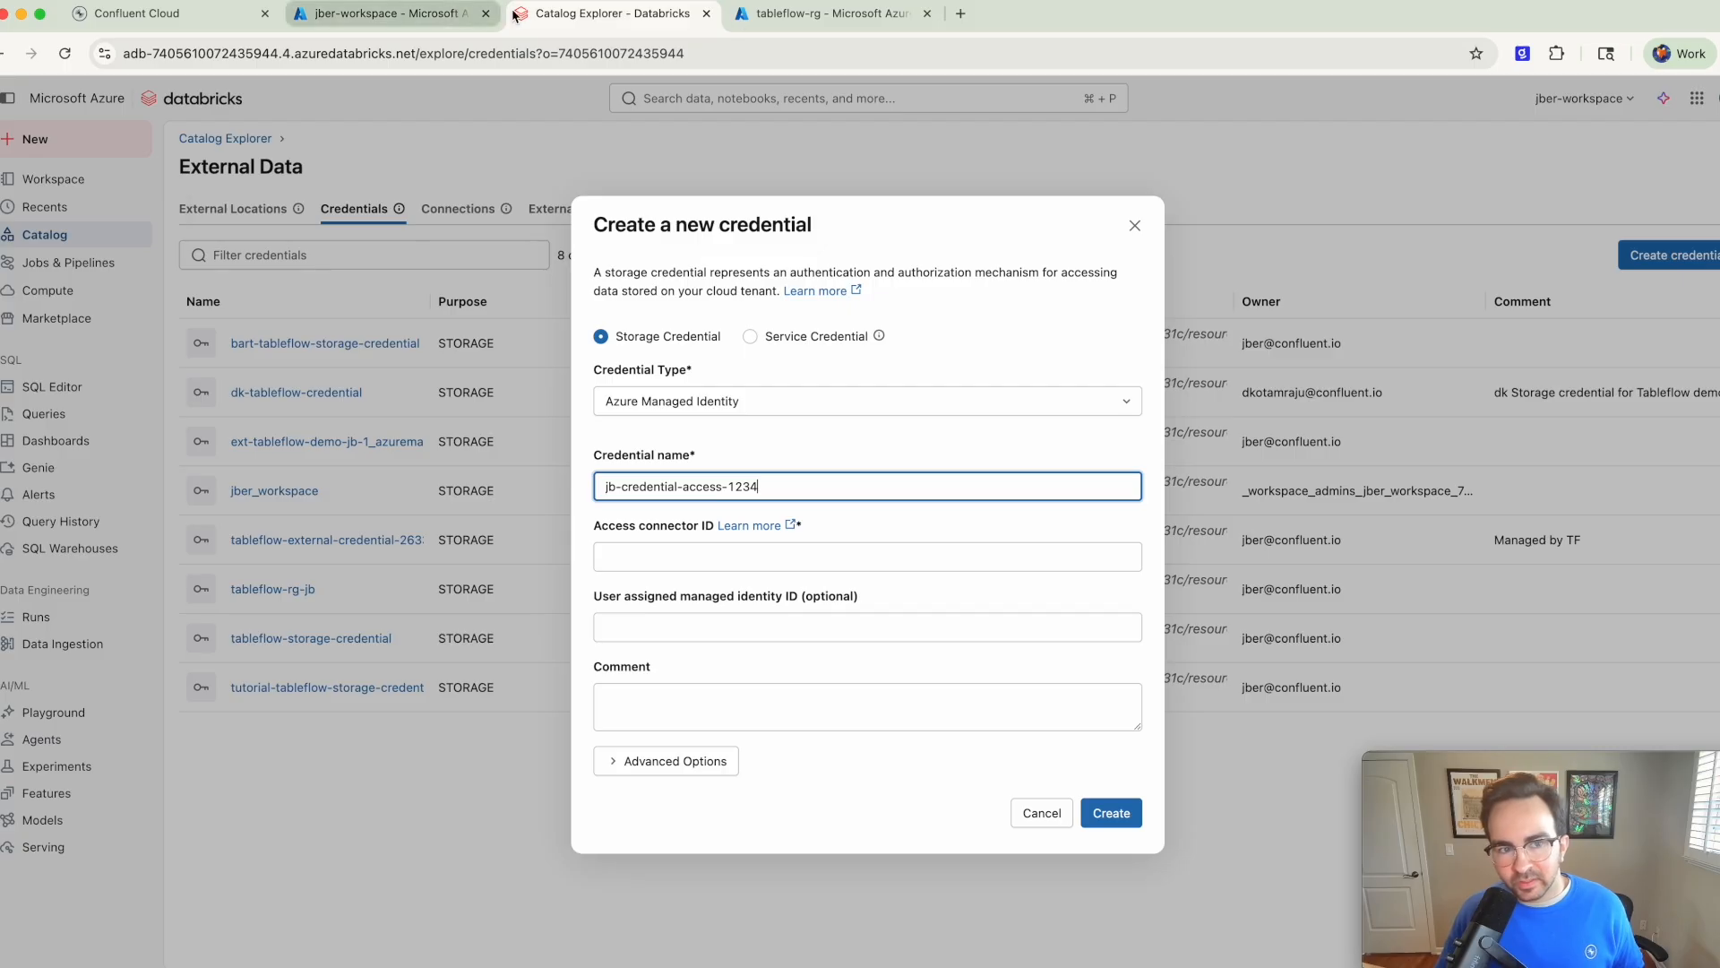
# Step: Switch to the Azure portal, open the access connector jb-access-connector-1234 and copy its resource ID
pyautogui.click(779, 16)
pyautogui.click(753, 93)
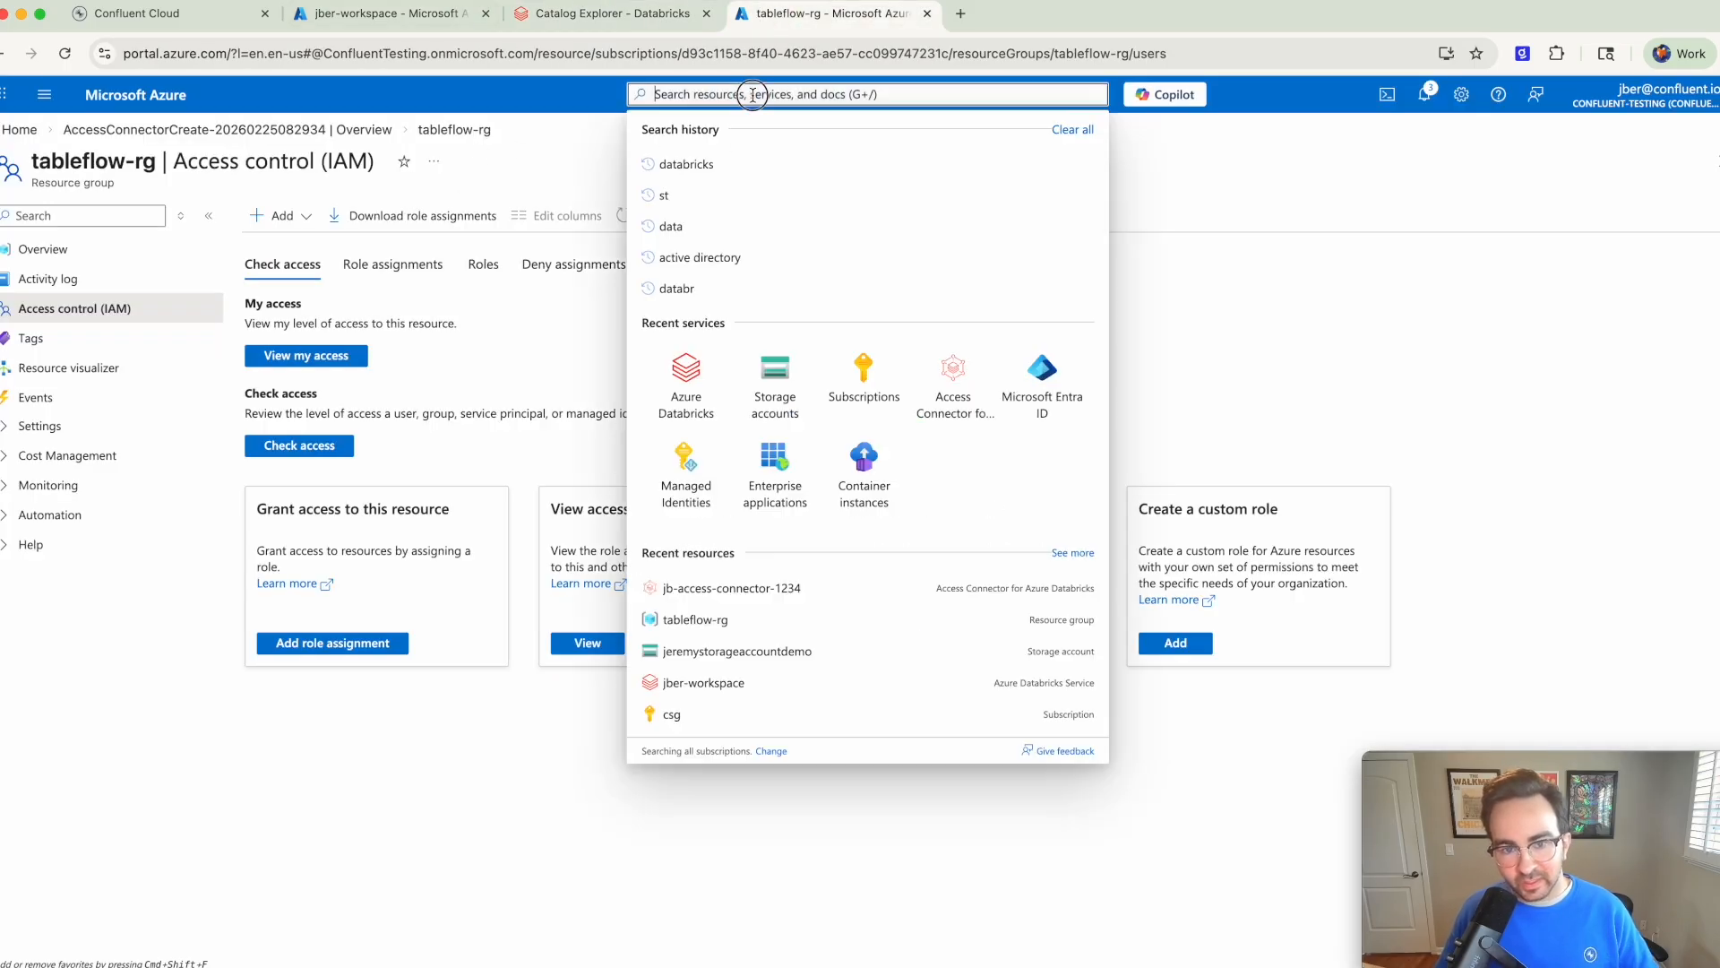
pyautogui.click(955, 372)
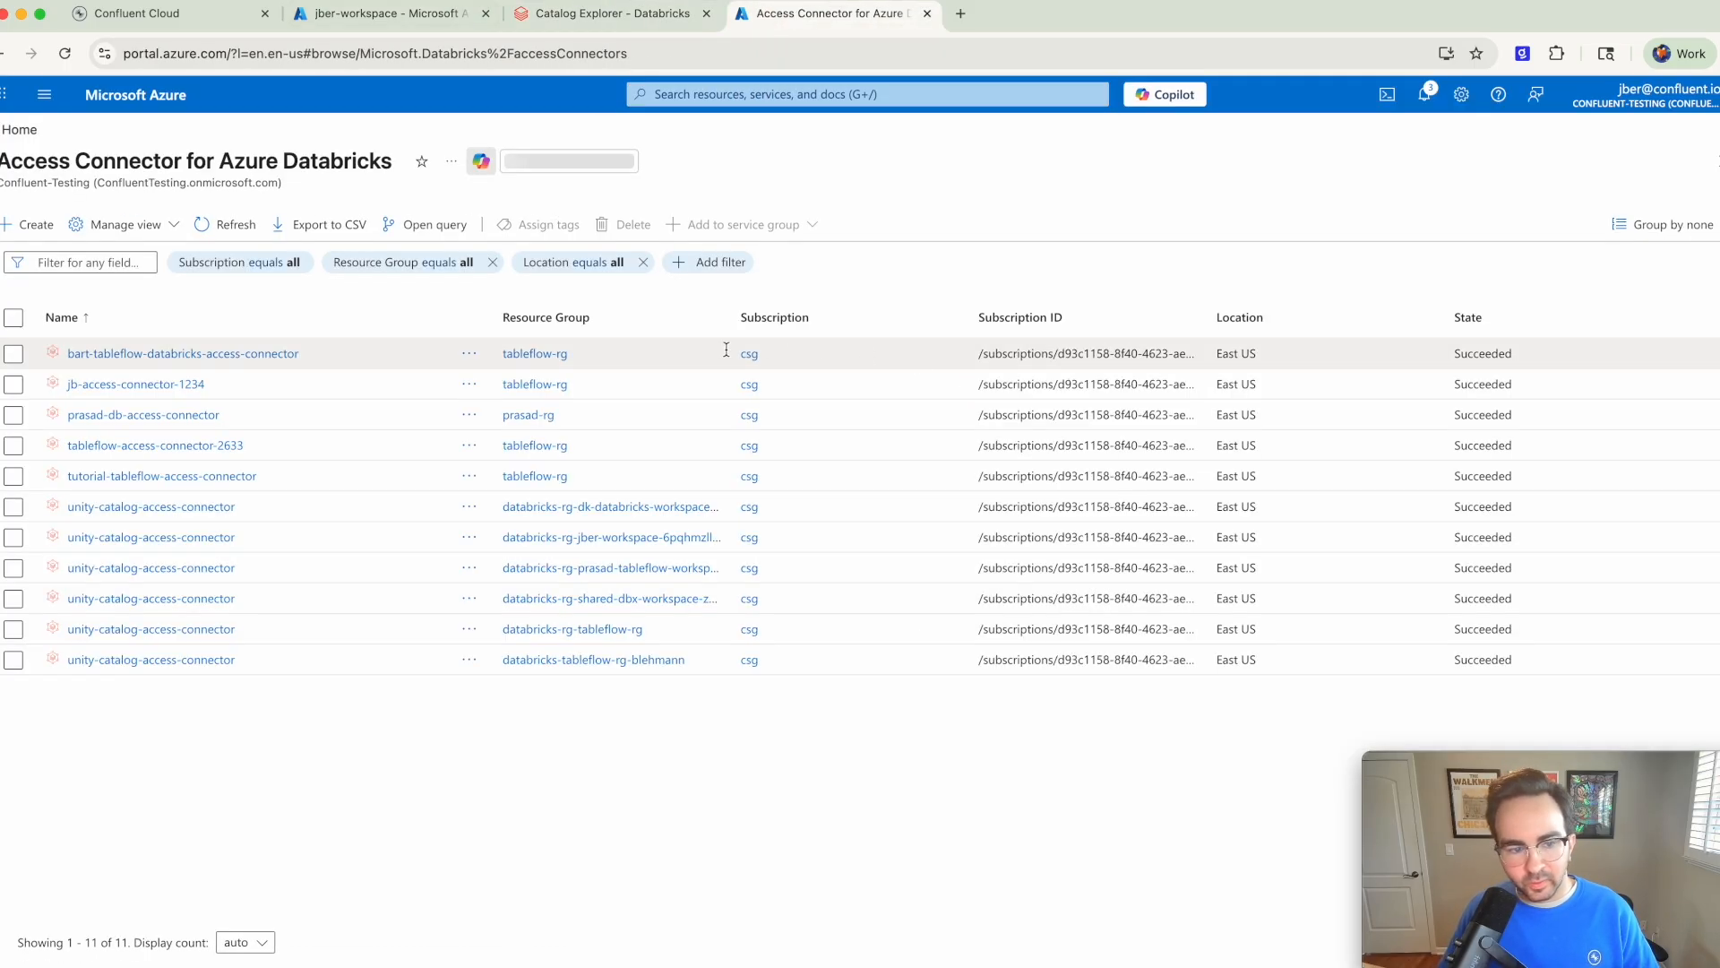
pyautogui.click(165, 386)
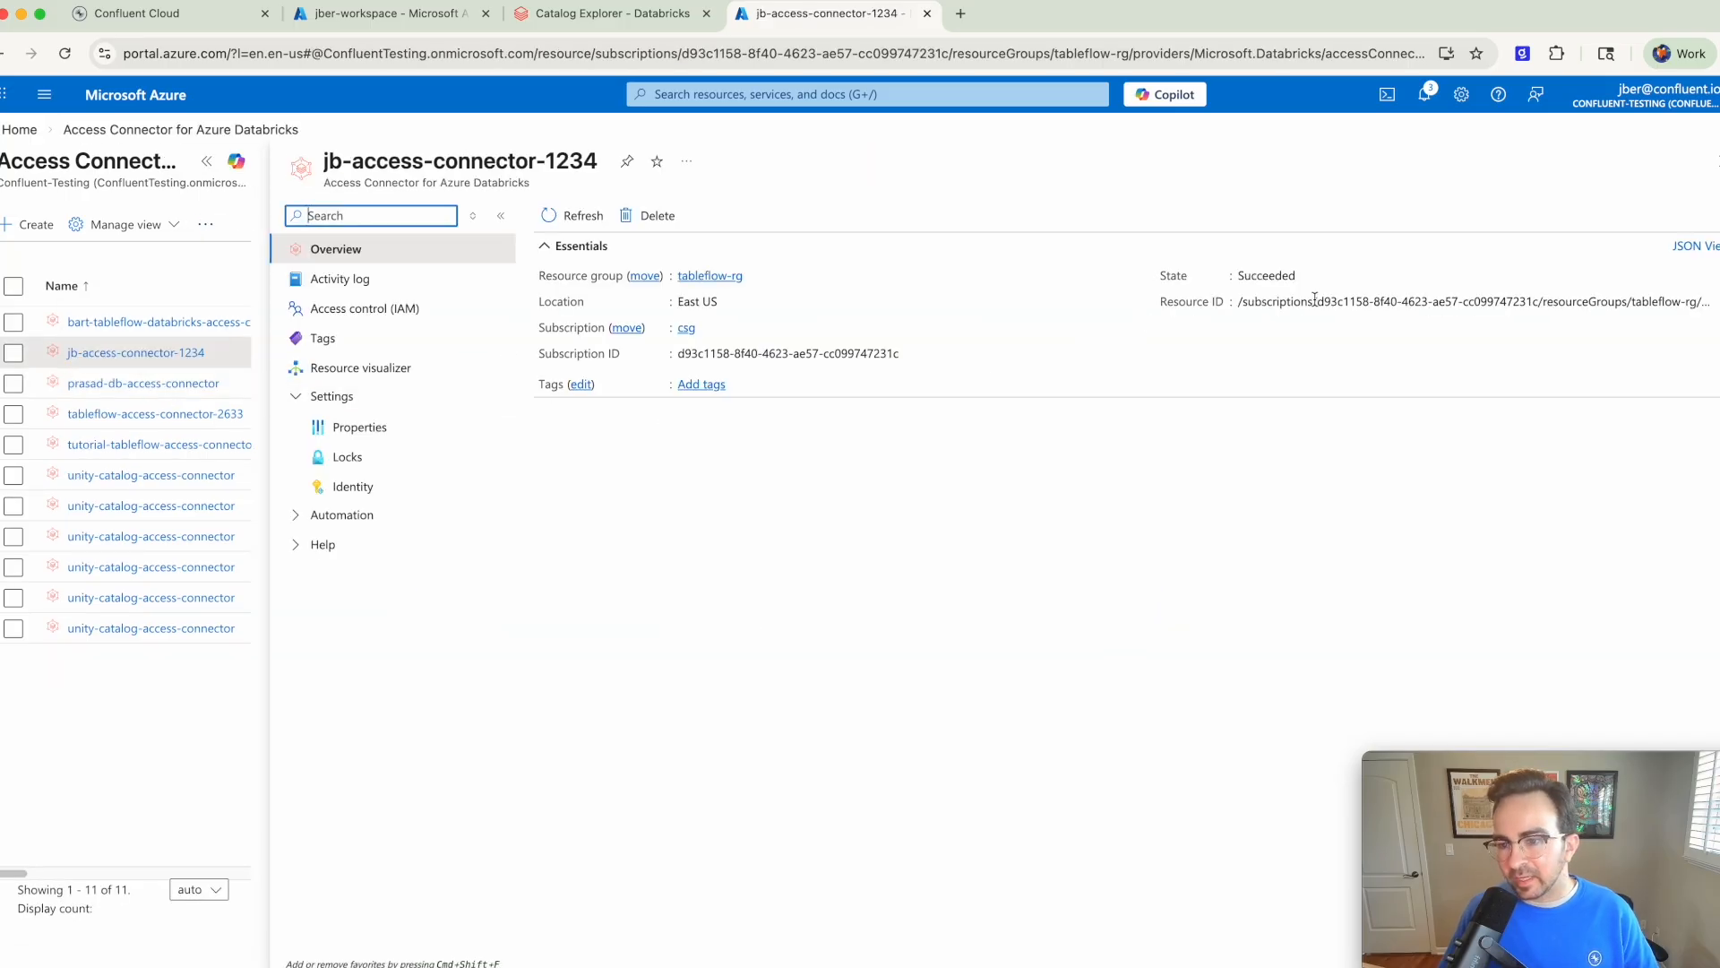
pyautogui.click(1714, 301)
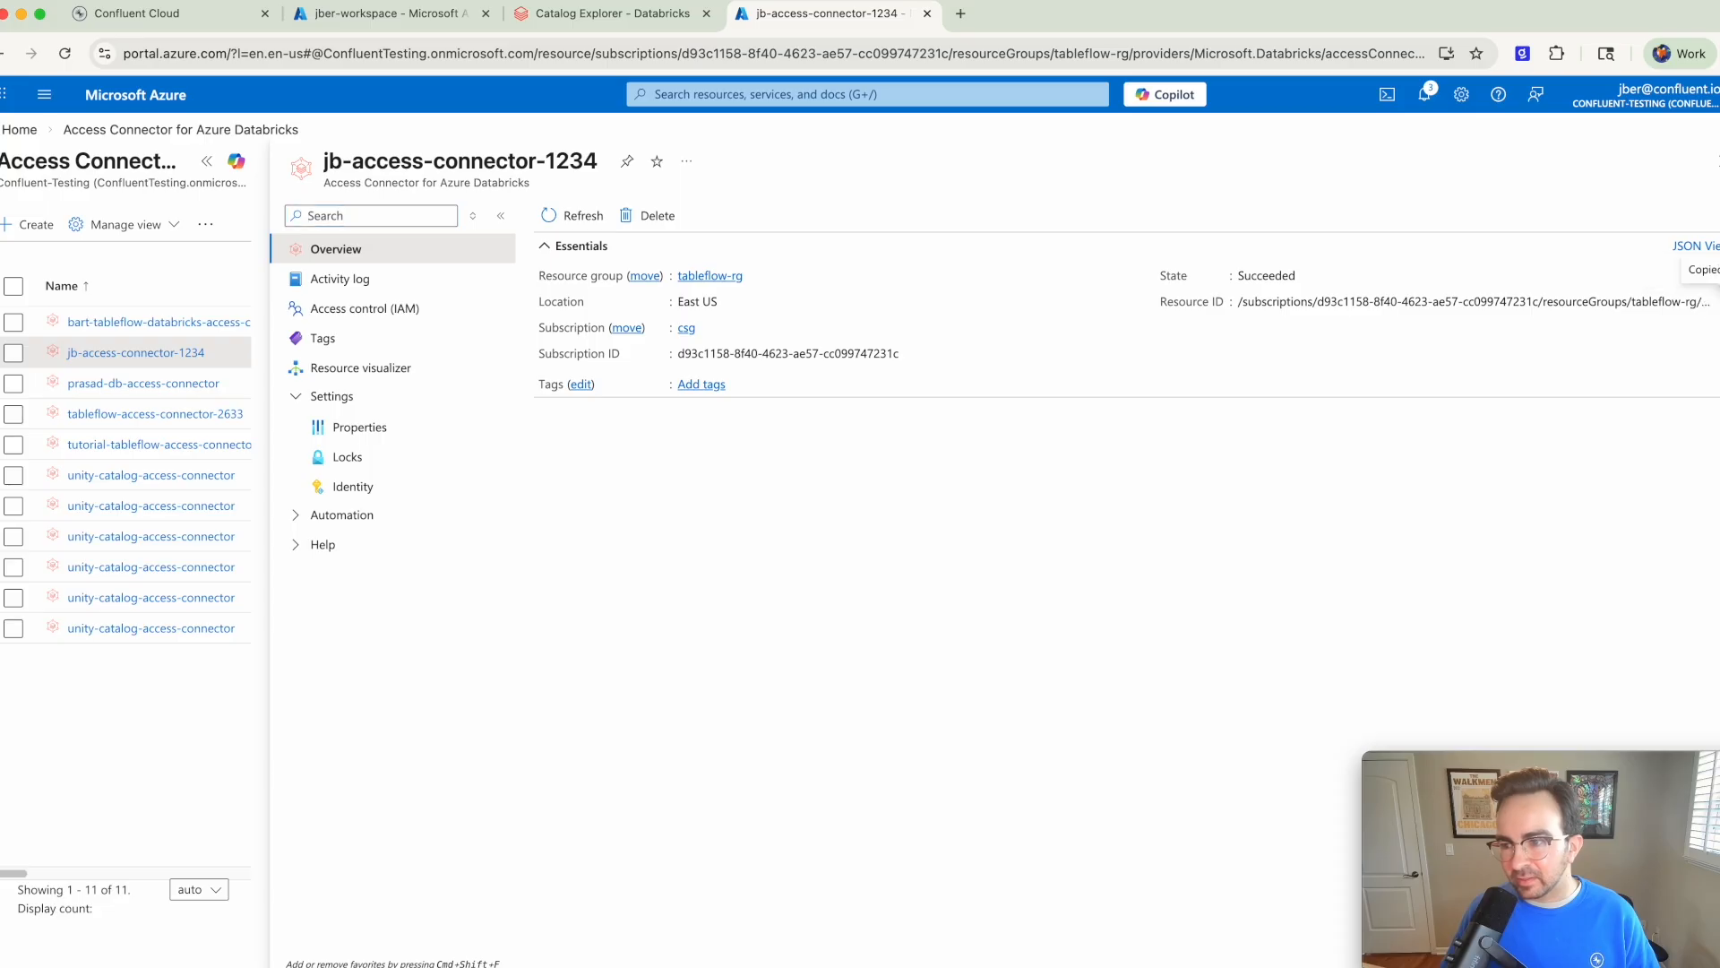
# Step: Switch to Databricks, paste the copied resource ID as the access connector ID and create the storage credential
pyautogui.click(570, 27)
pyautogui.click(639, 548)
pyautogui.press('super+v')
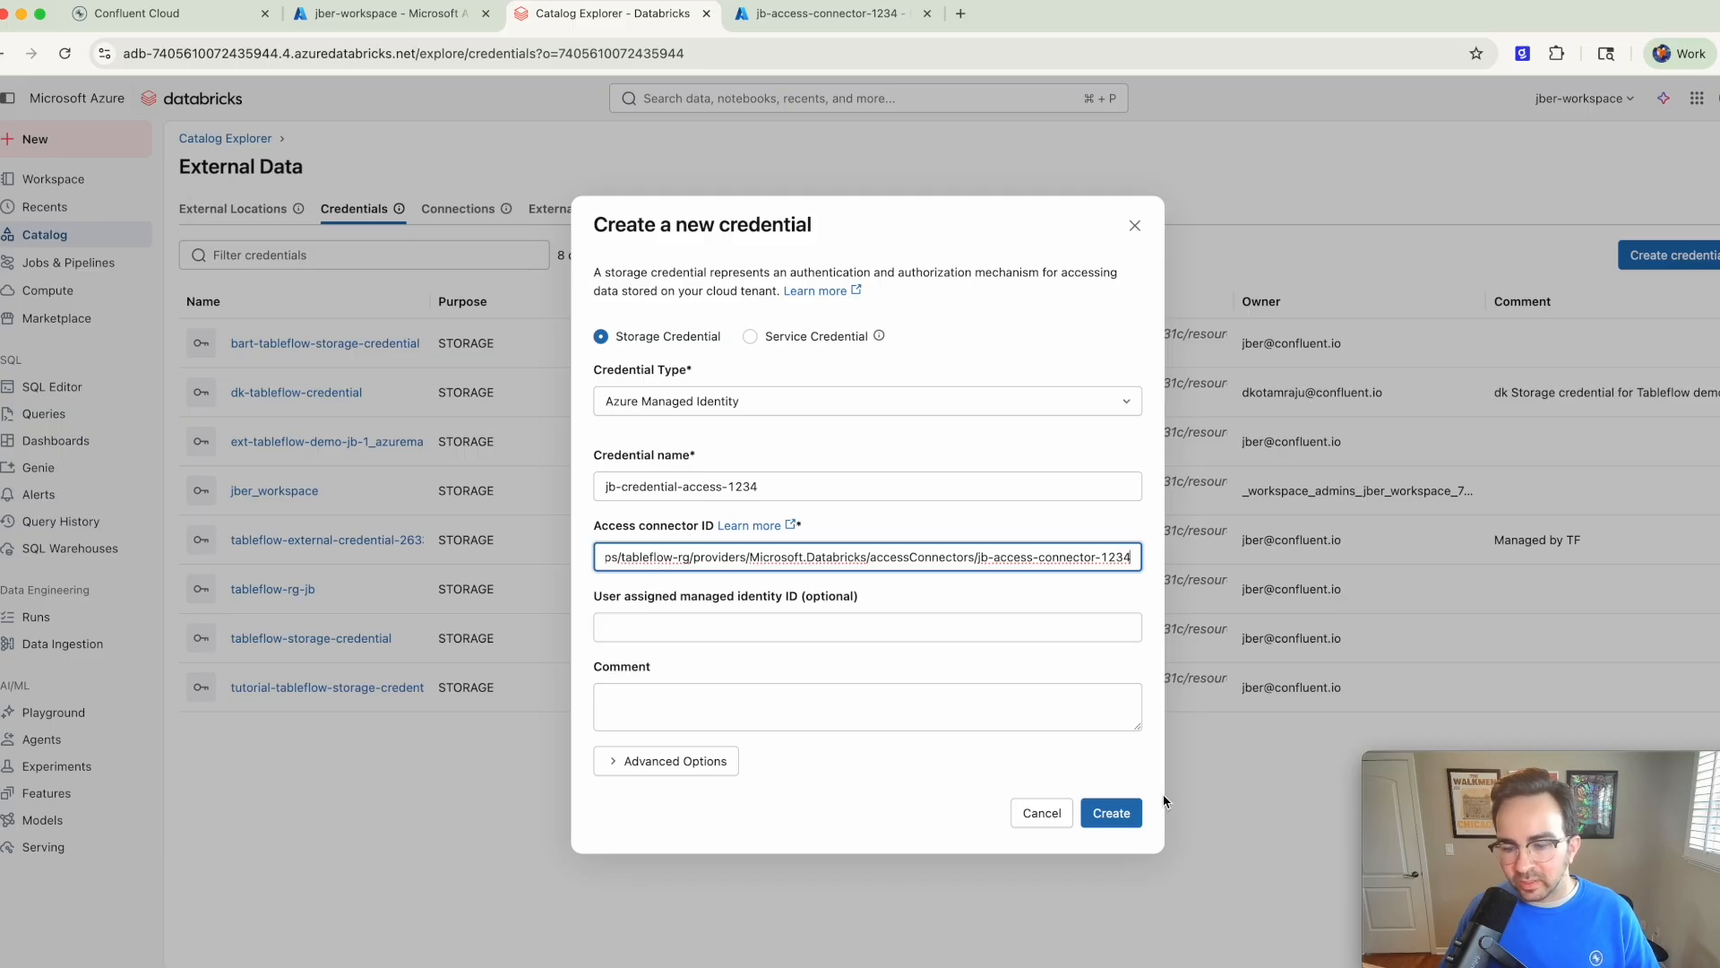
pyautogui.click(1105, 820)
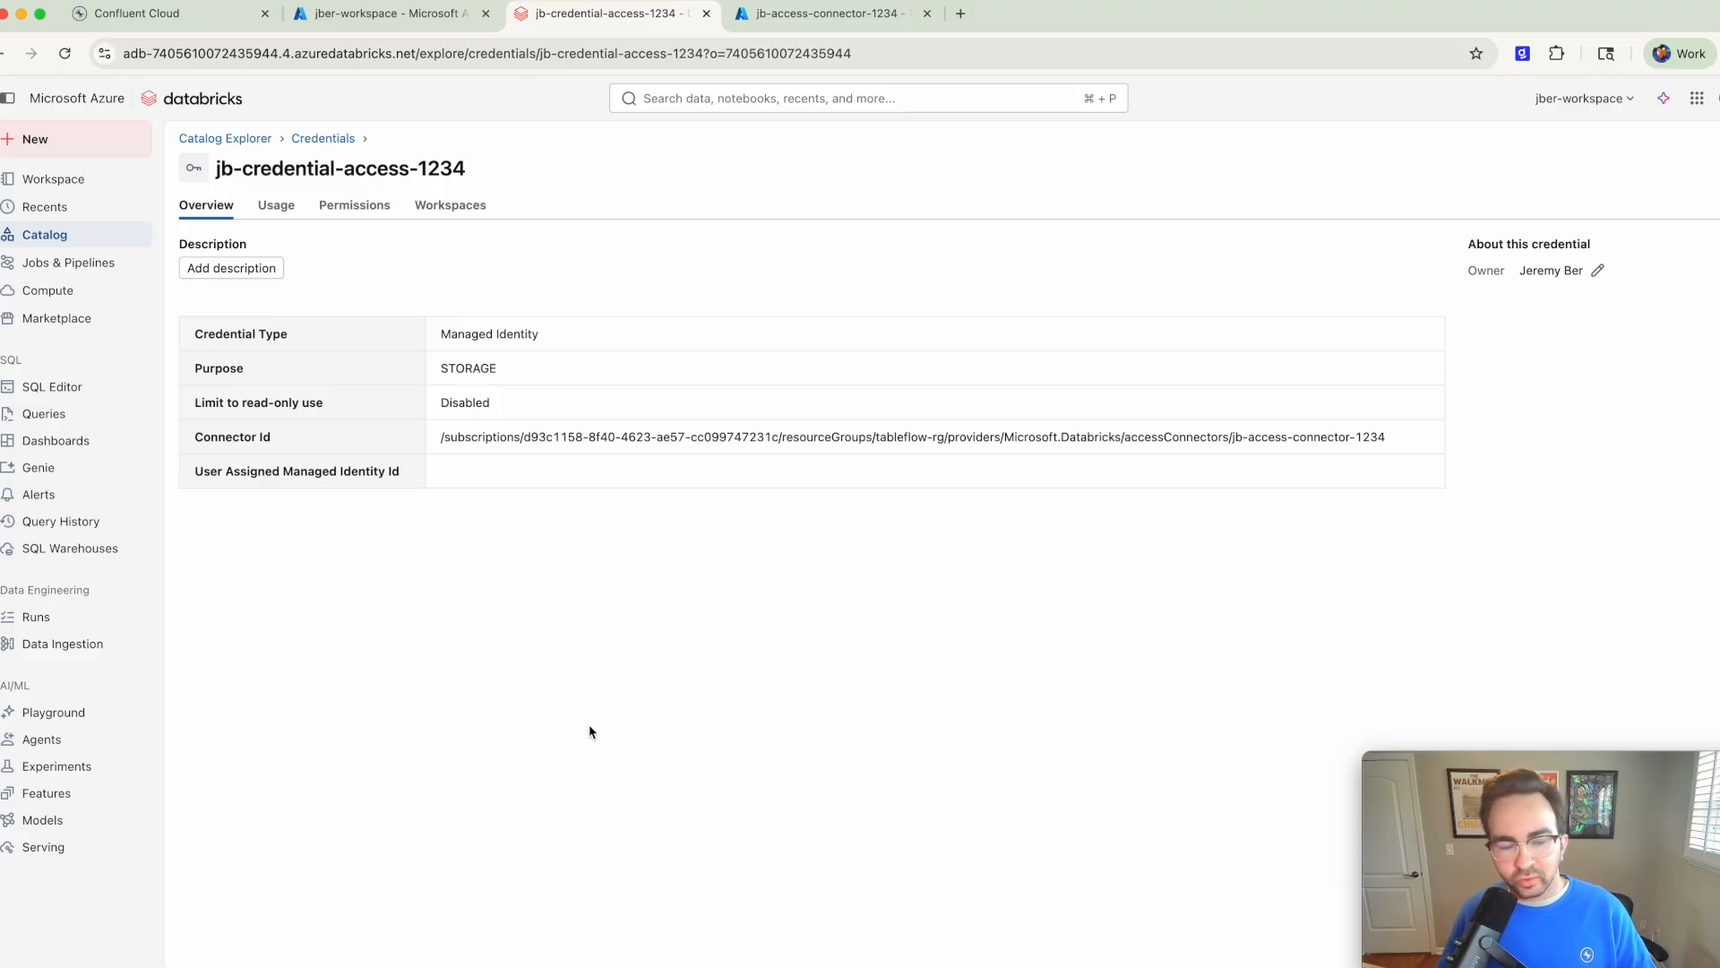
# Step: Start a new external location from the catalog's external locations and name it jb-external-location-1234
pyautogui.click(234, 139)
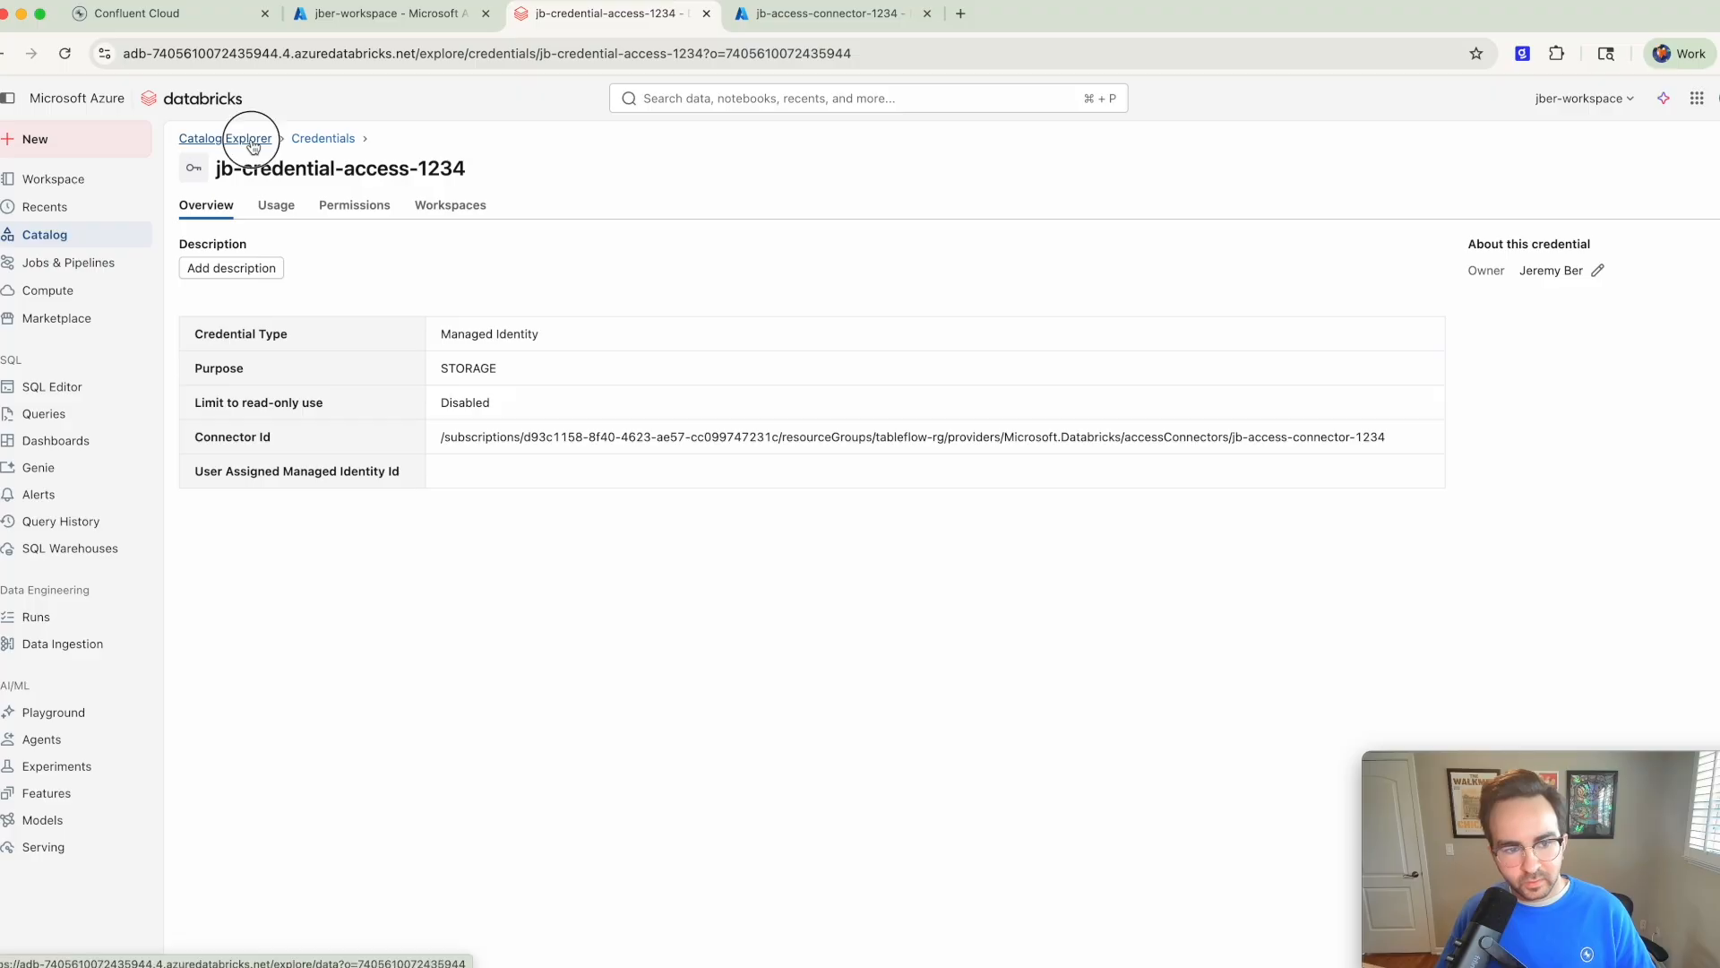
pyautogui.click(533, 141)
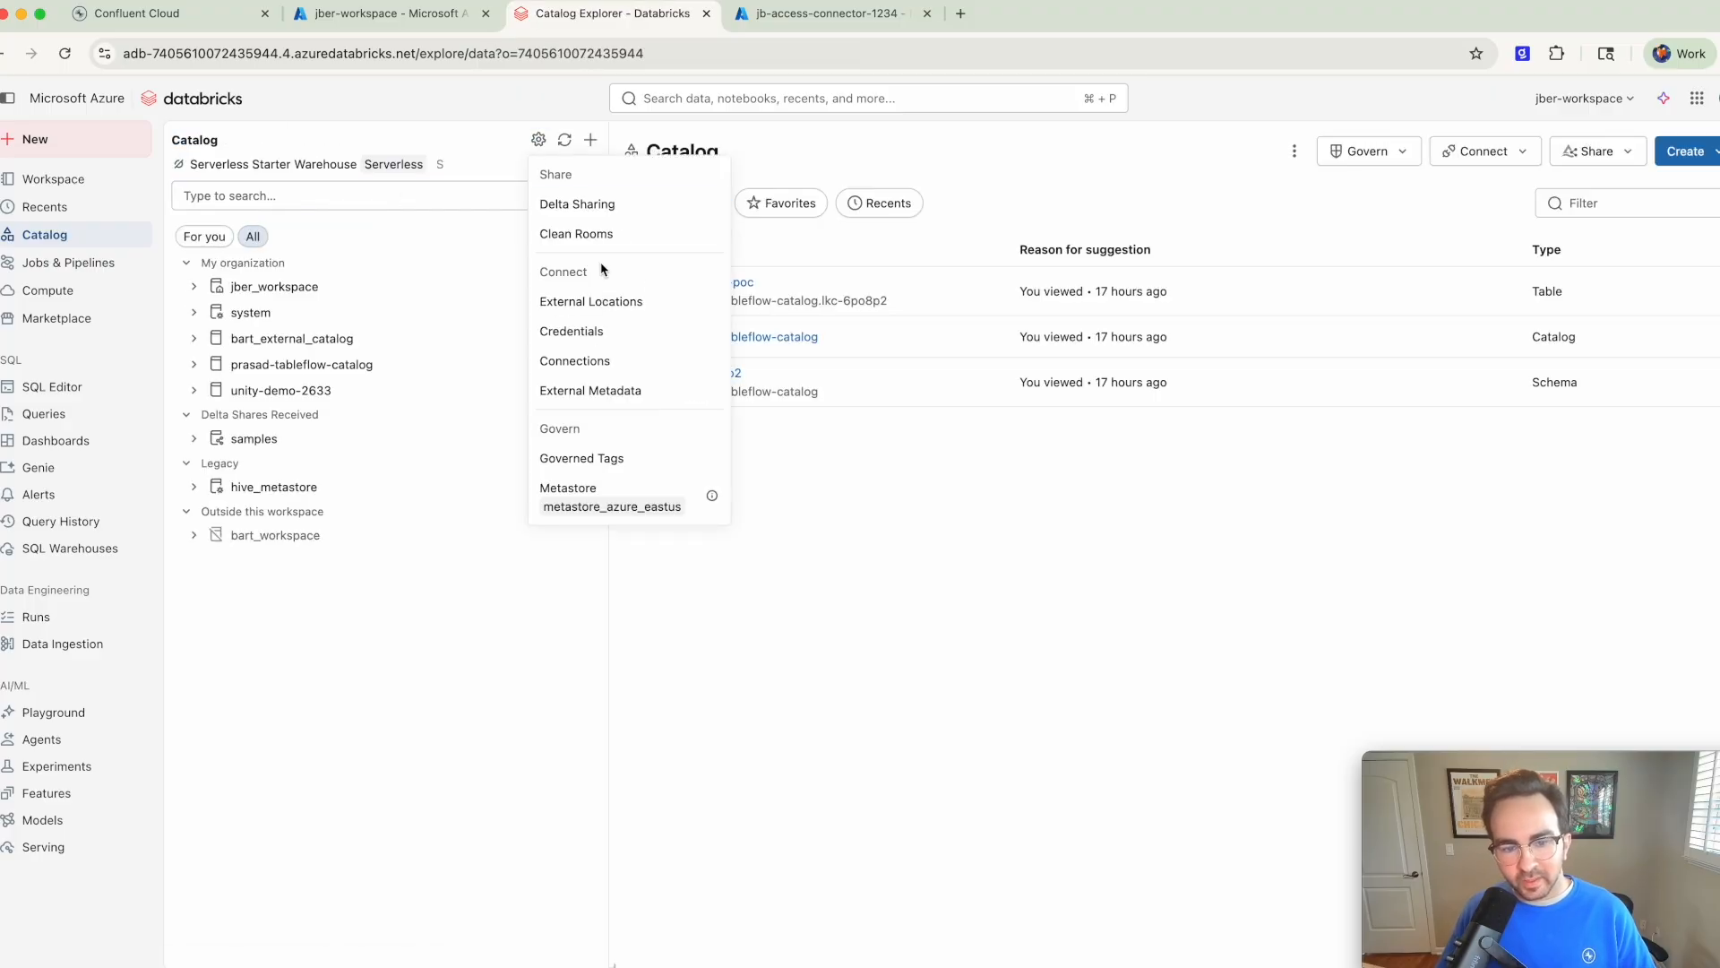
pyautogui.click(584, 302)
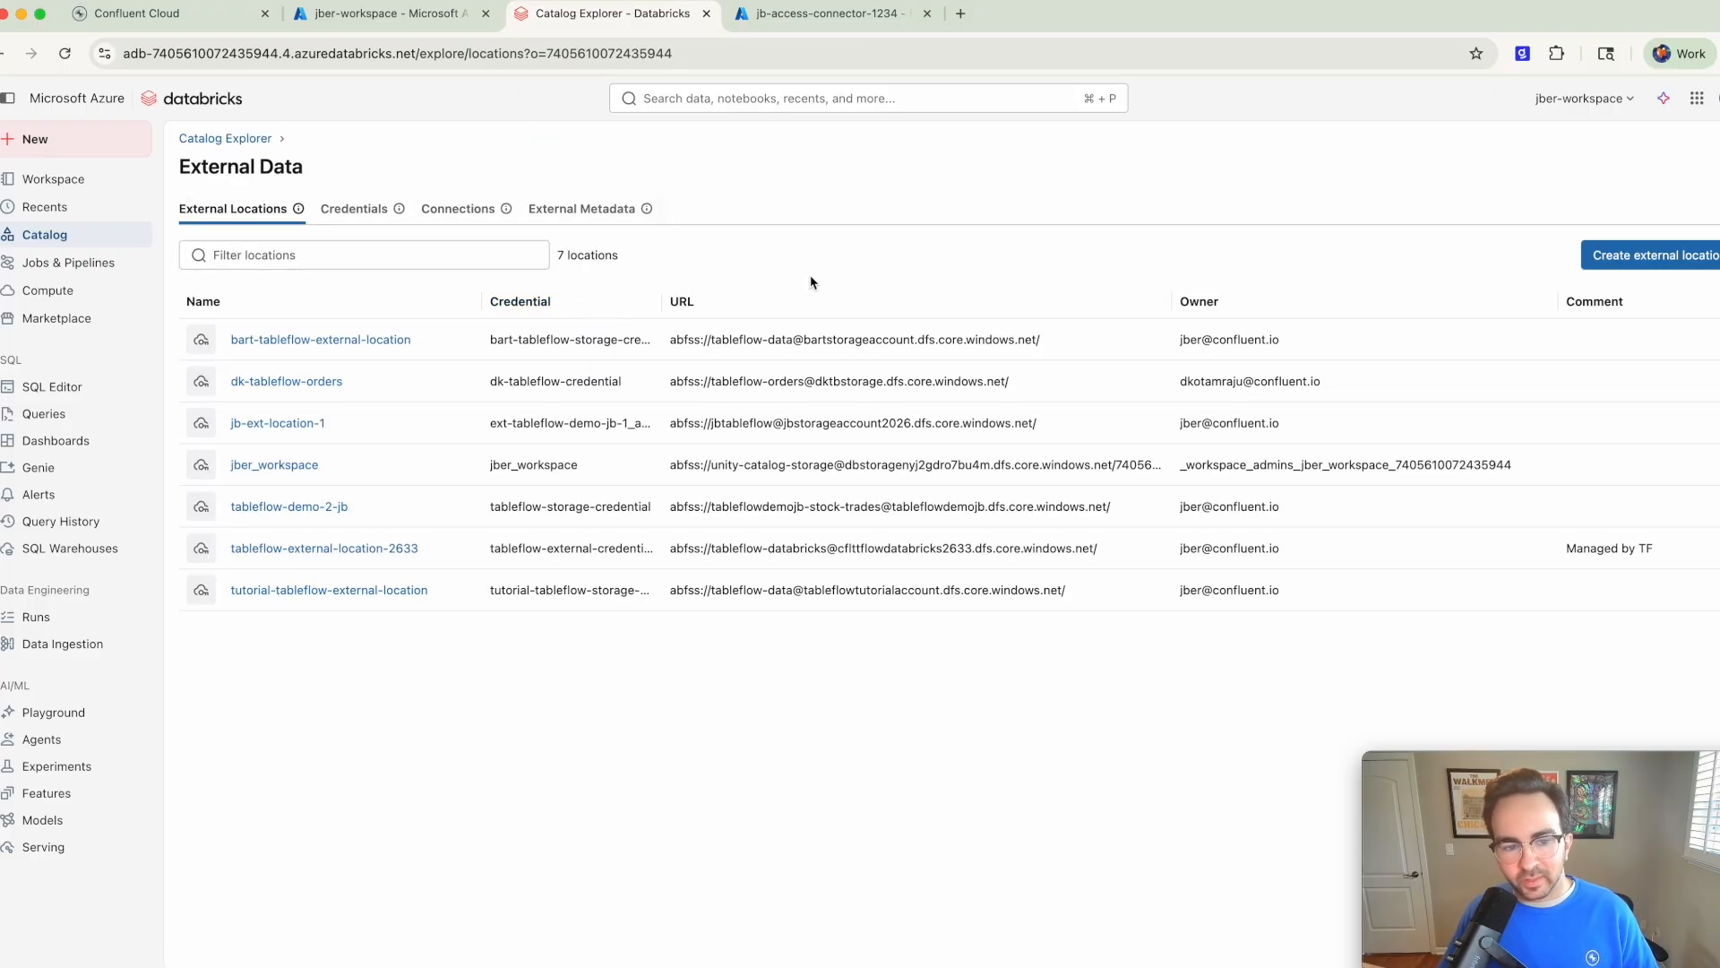
pyautogui.click(1640, 262)
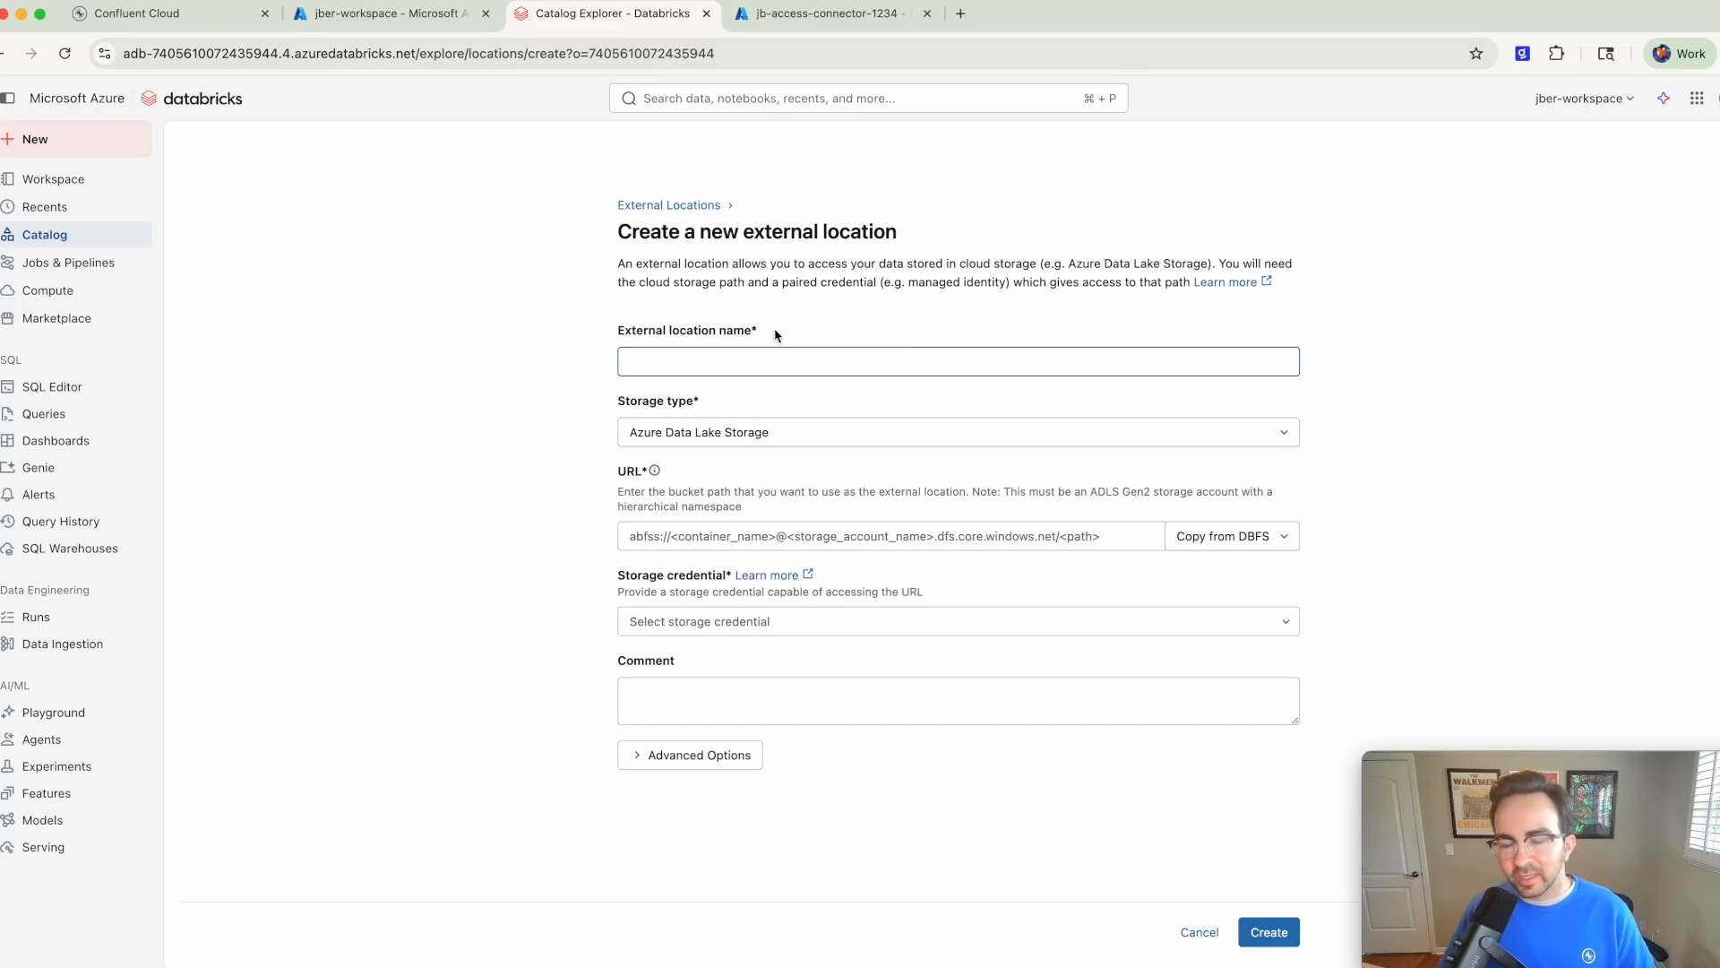
pyautogui.click(700, 349)
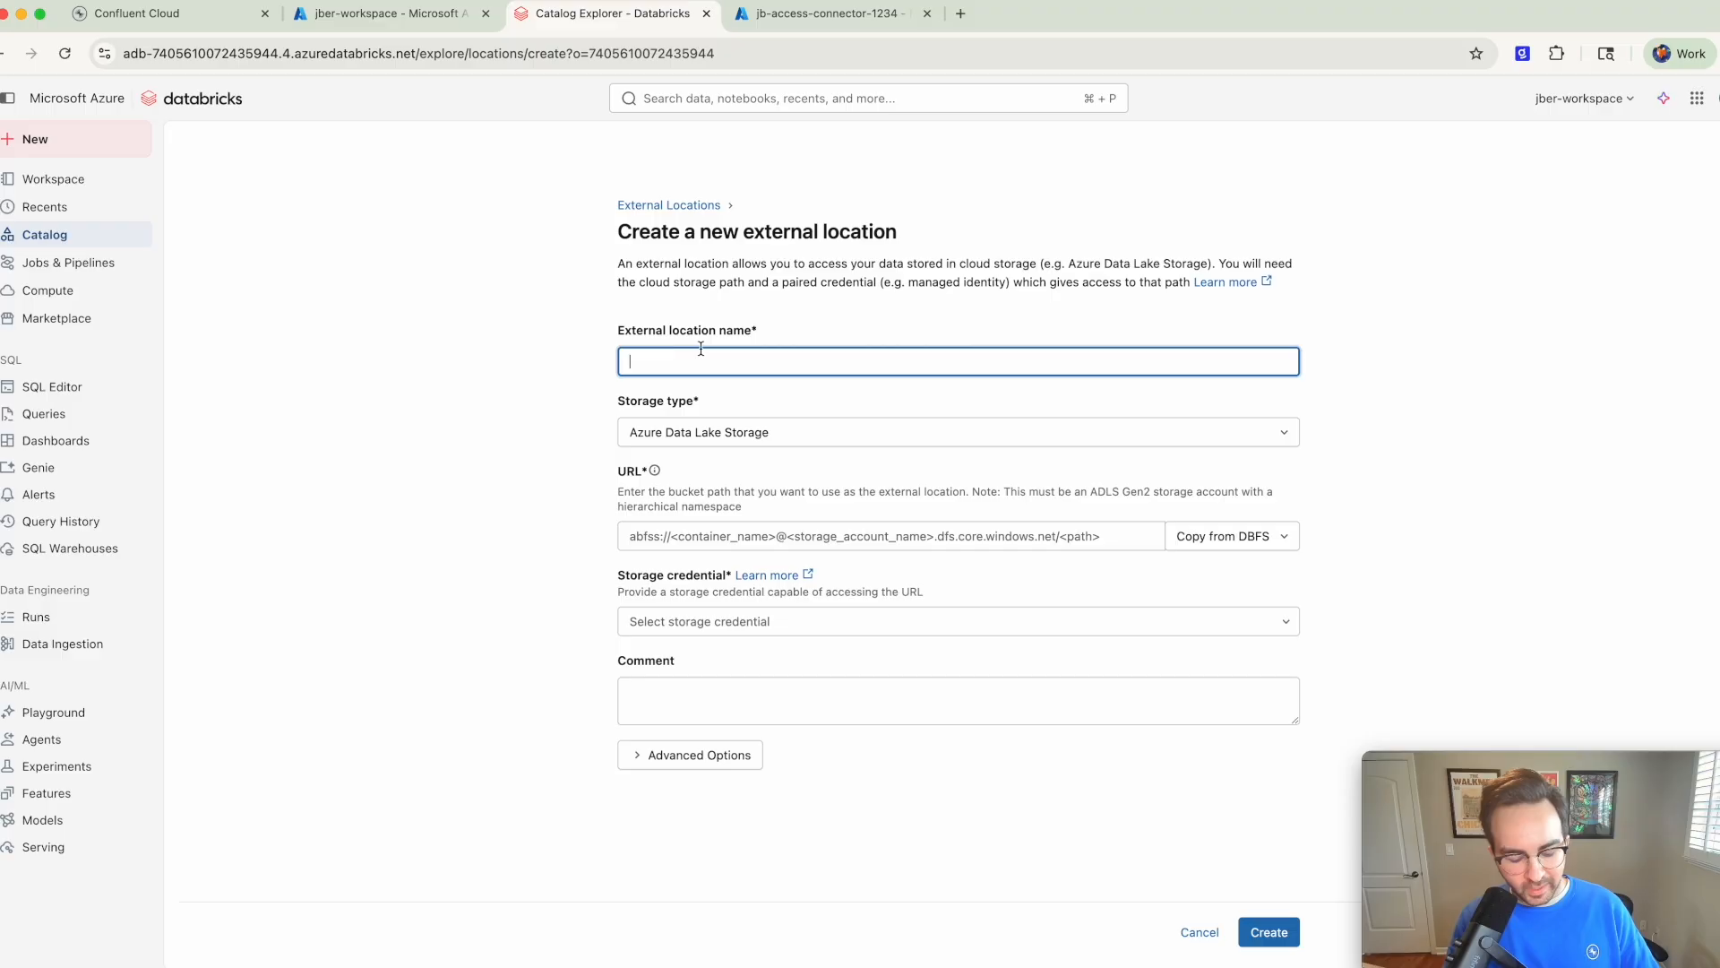
pyautogui.write('jb-external-location-123')
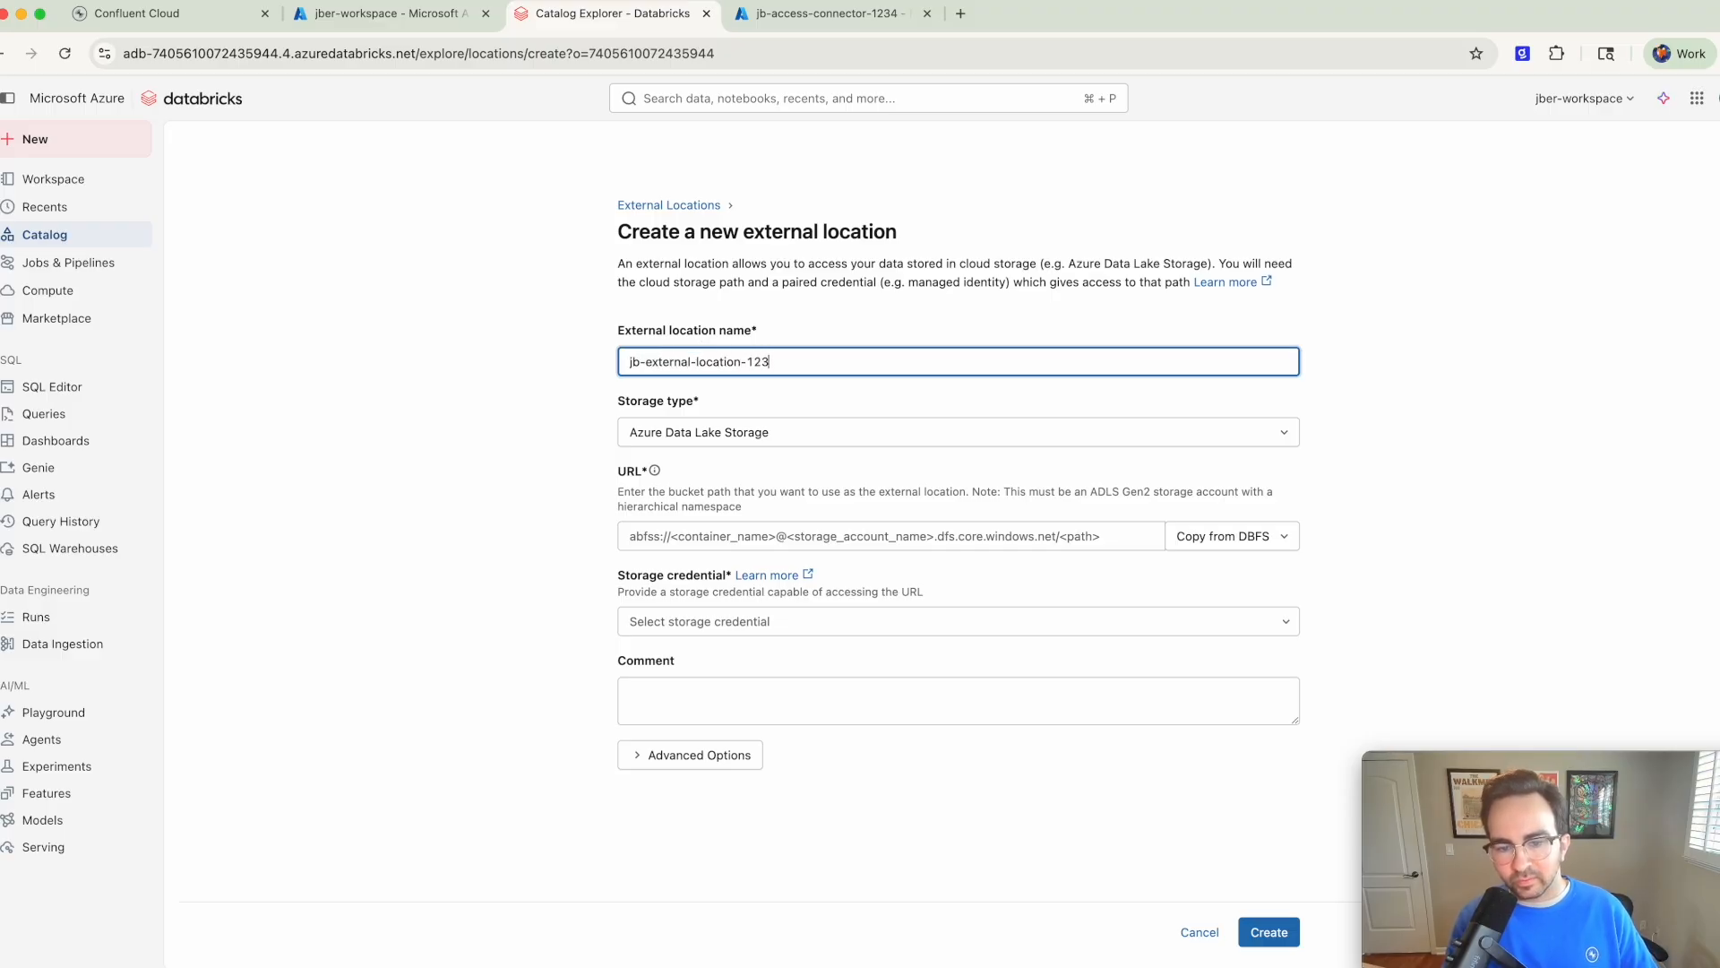
# Step: Keep Azure Data Lake Storage as the storage type and begin the external location's URL with abfss://
pyautogui.click(721, 439)
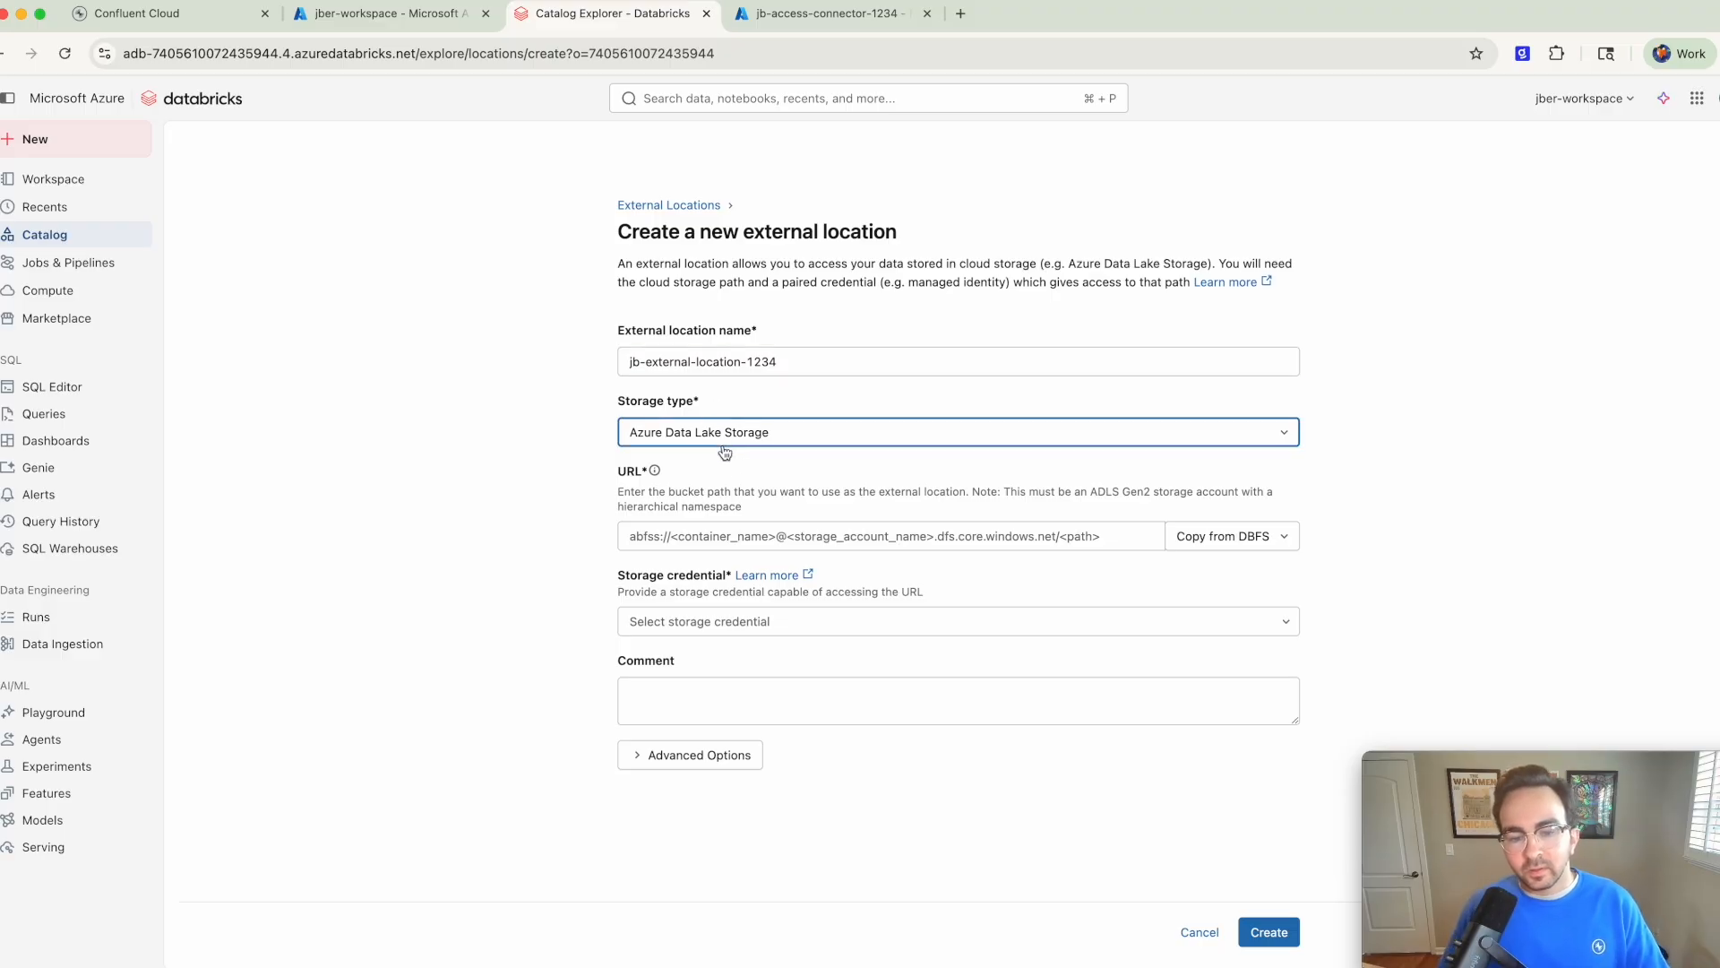
pyautogui.click(731, 443)
pyautogui.click(644, 539)
pyautogui.click(644, 540)
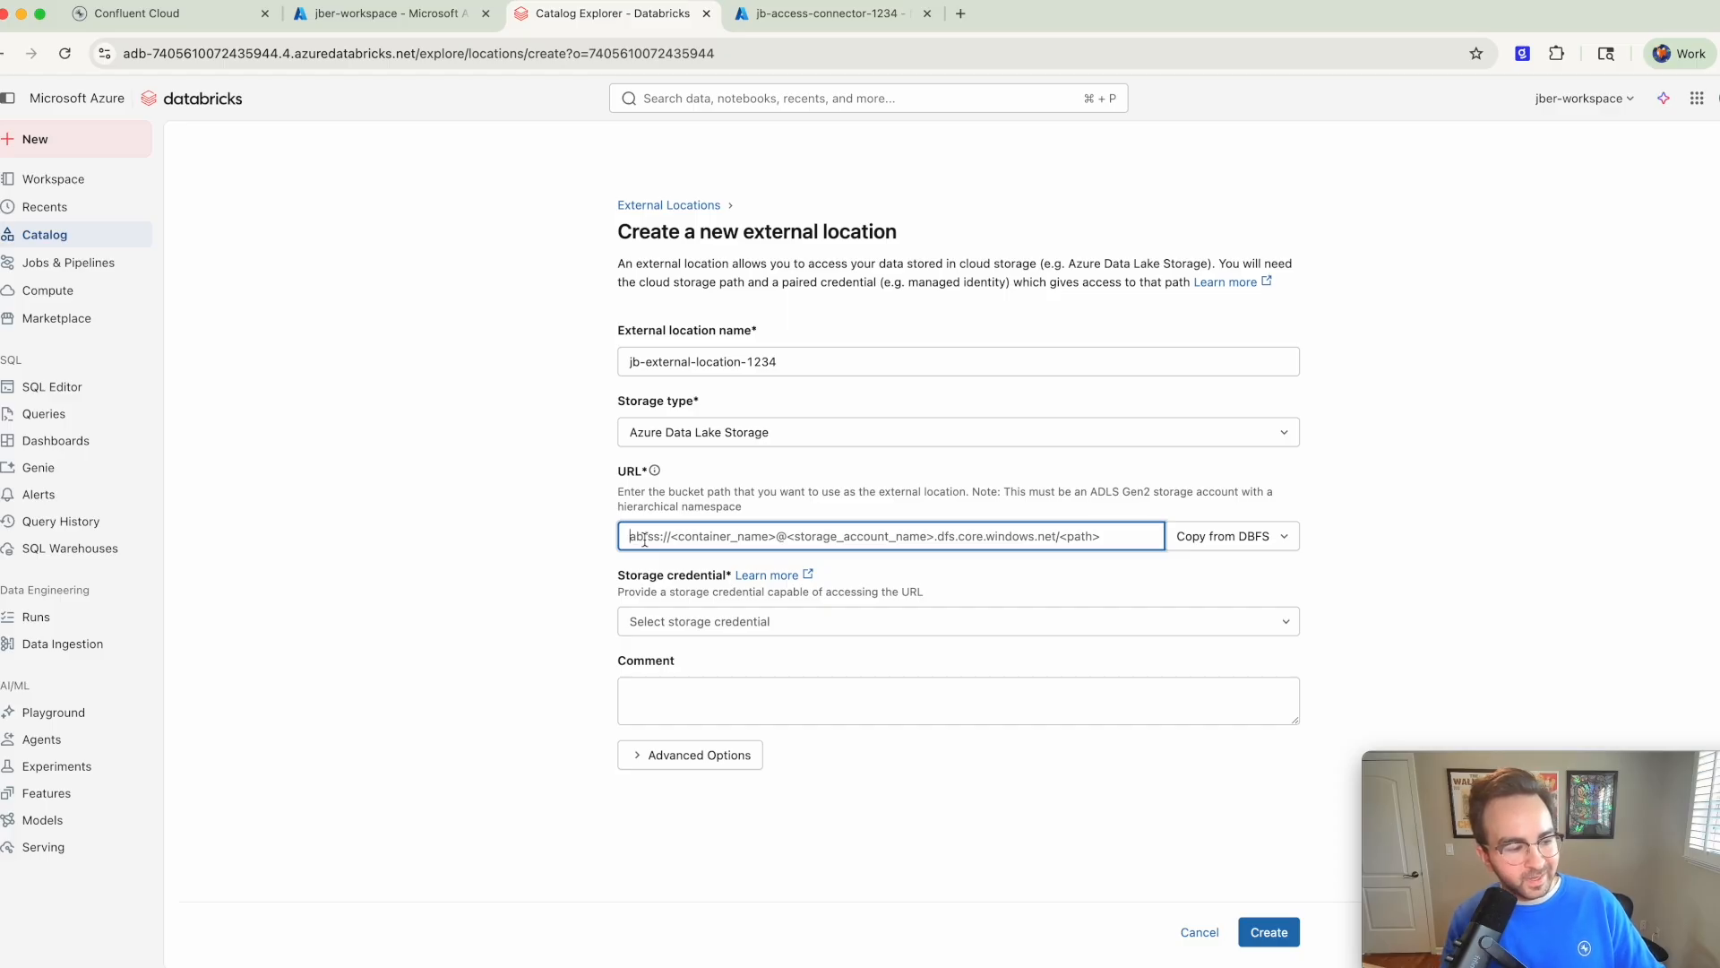
pyautogui.write('abfss://')
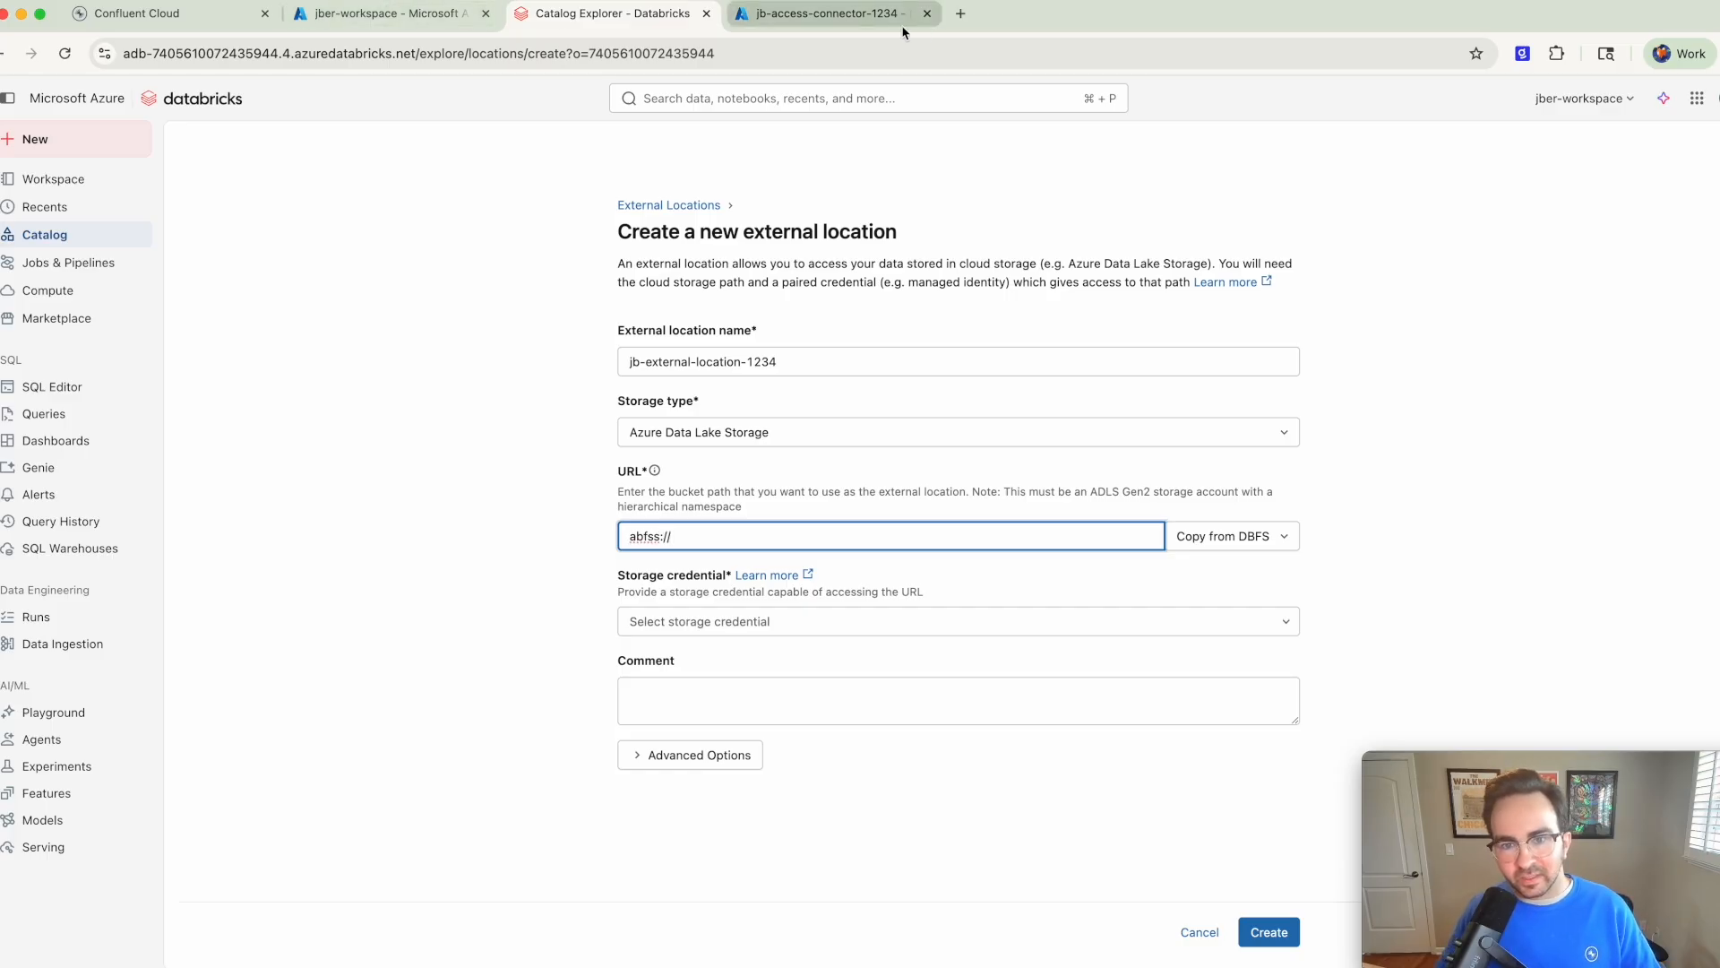
# Step: Switch to the Azure portal, open the containers of storage account jeremystorageaccountdemo and copy the container name tableflow
pyautogui.click(810, 12)
pyautogui.click(761, 95)
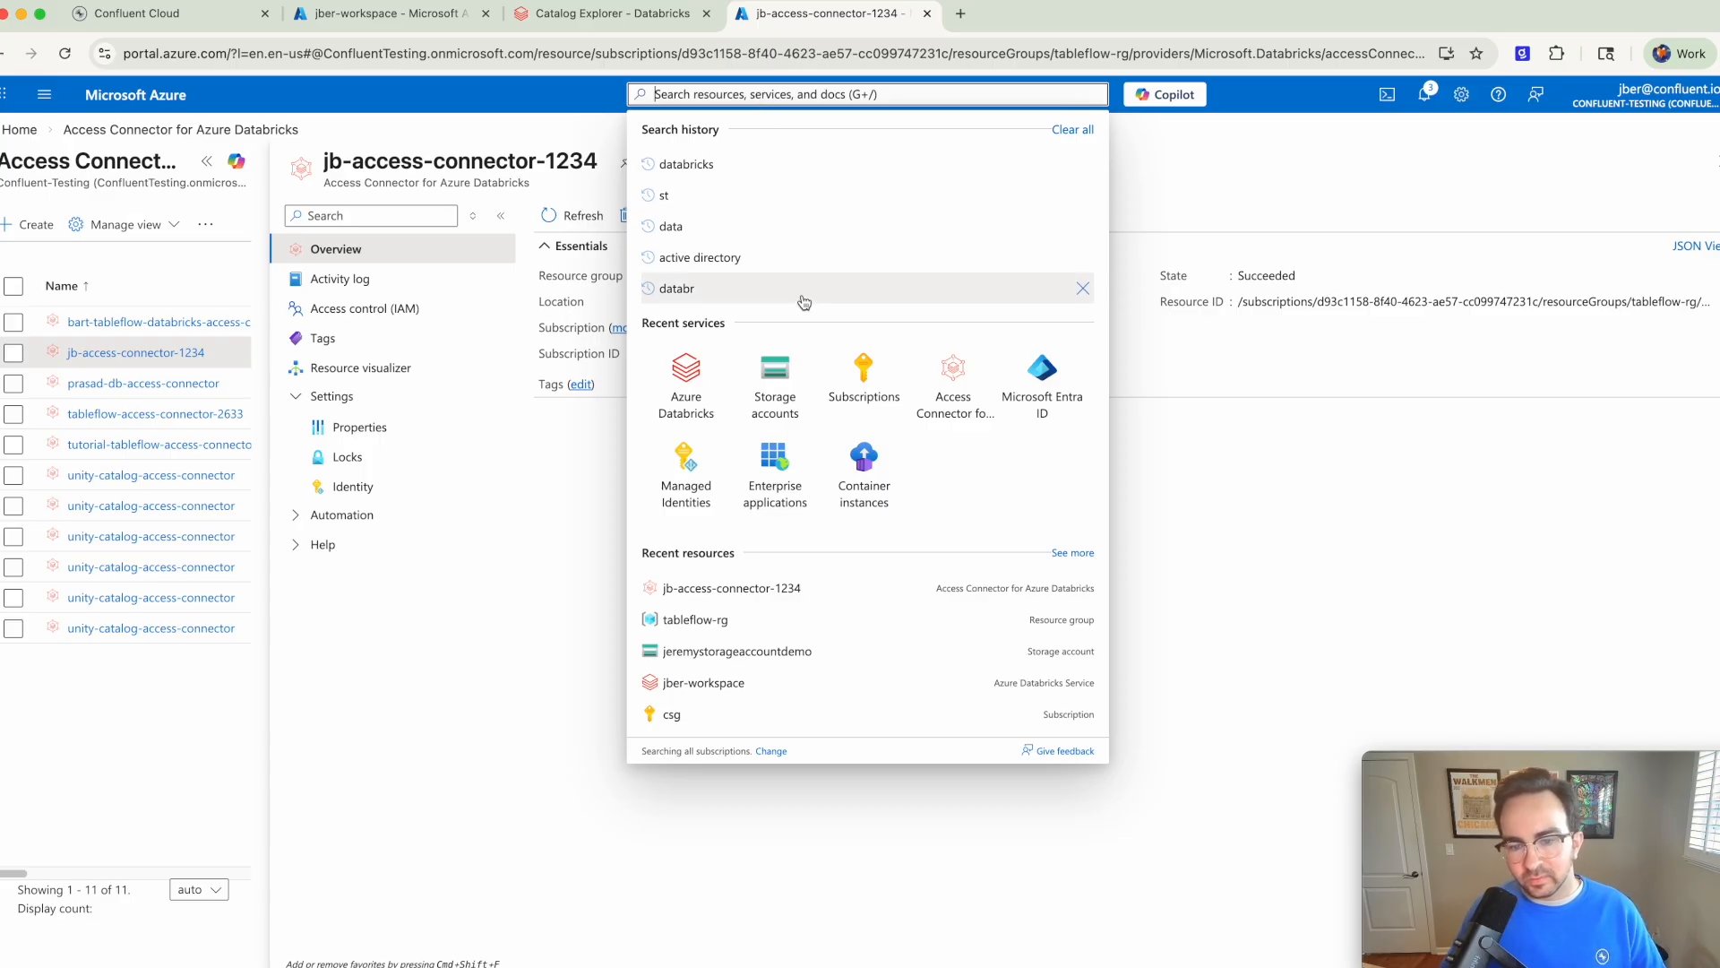
pyautogui.click(778, 376)
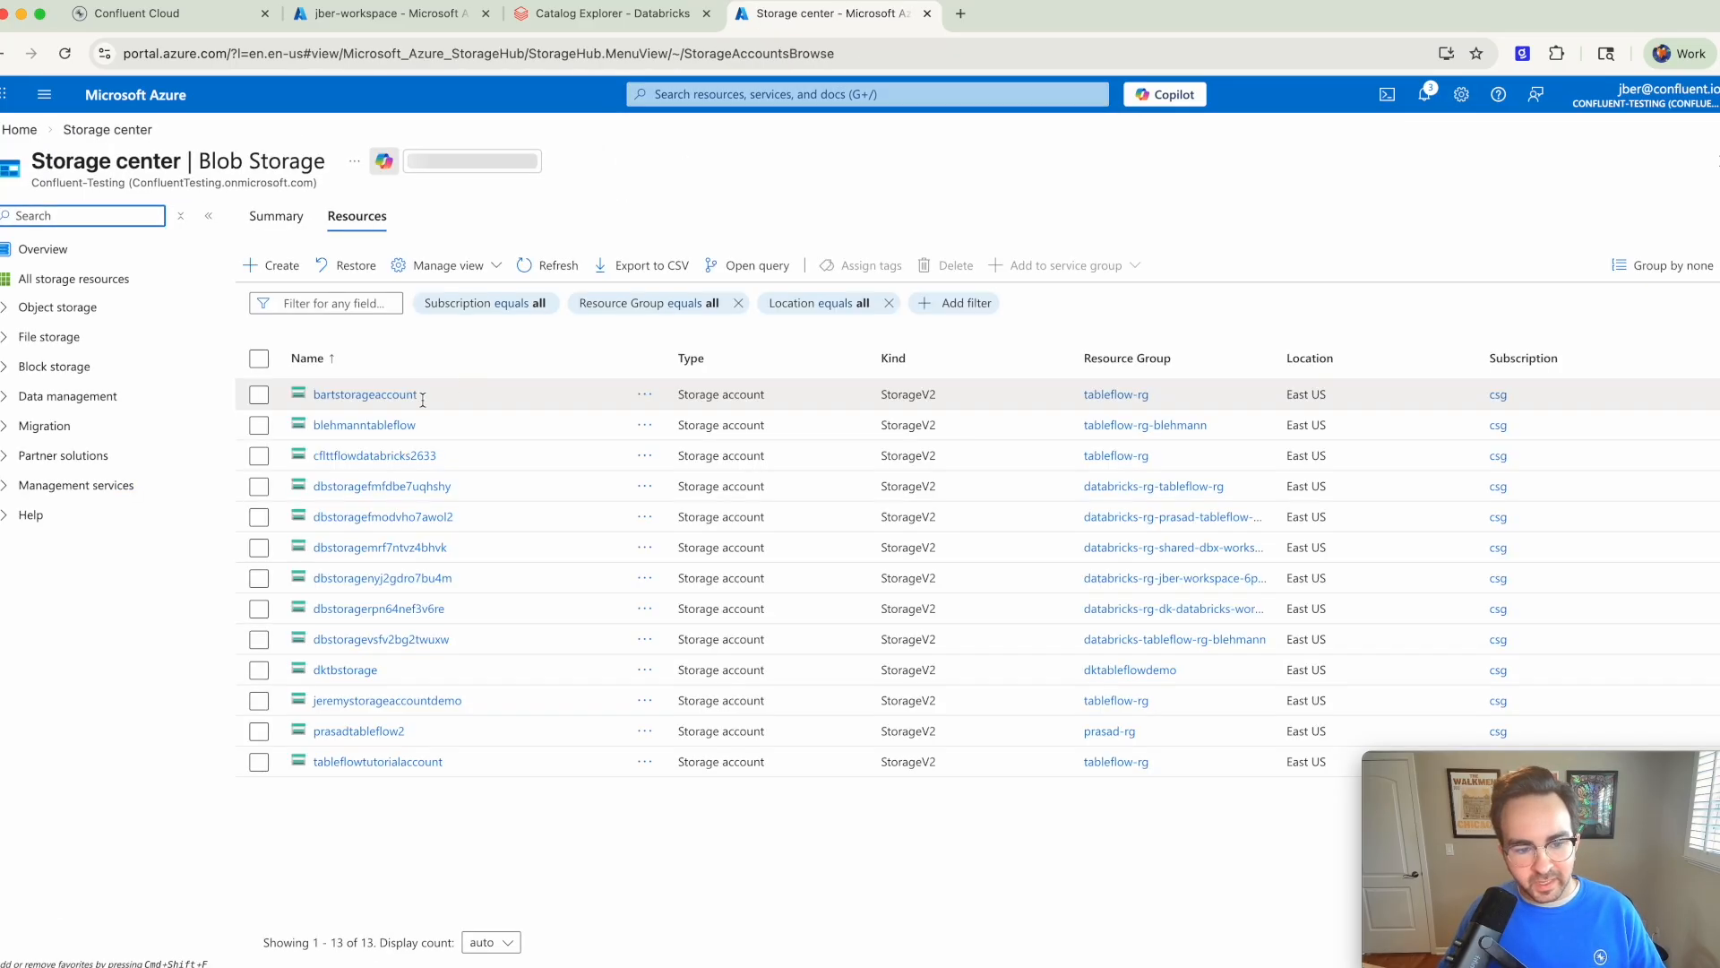
pyautogui.click(377, 700)
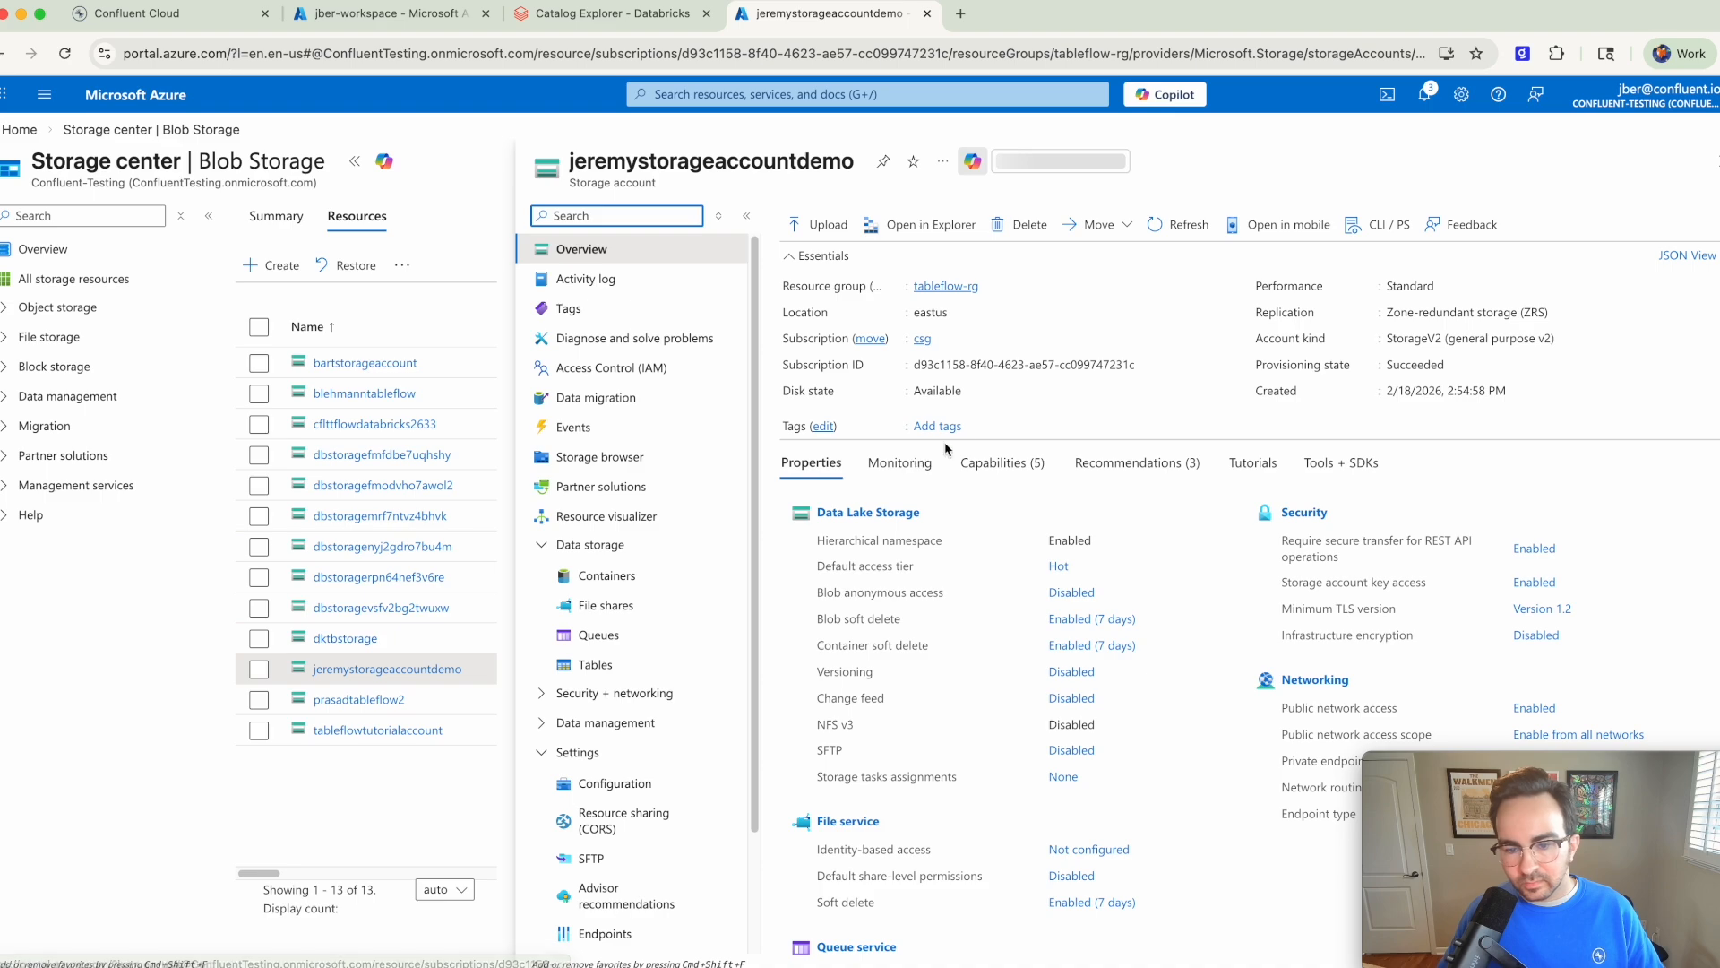
pyautogui.click(628, 577)
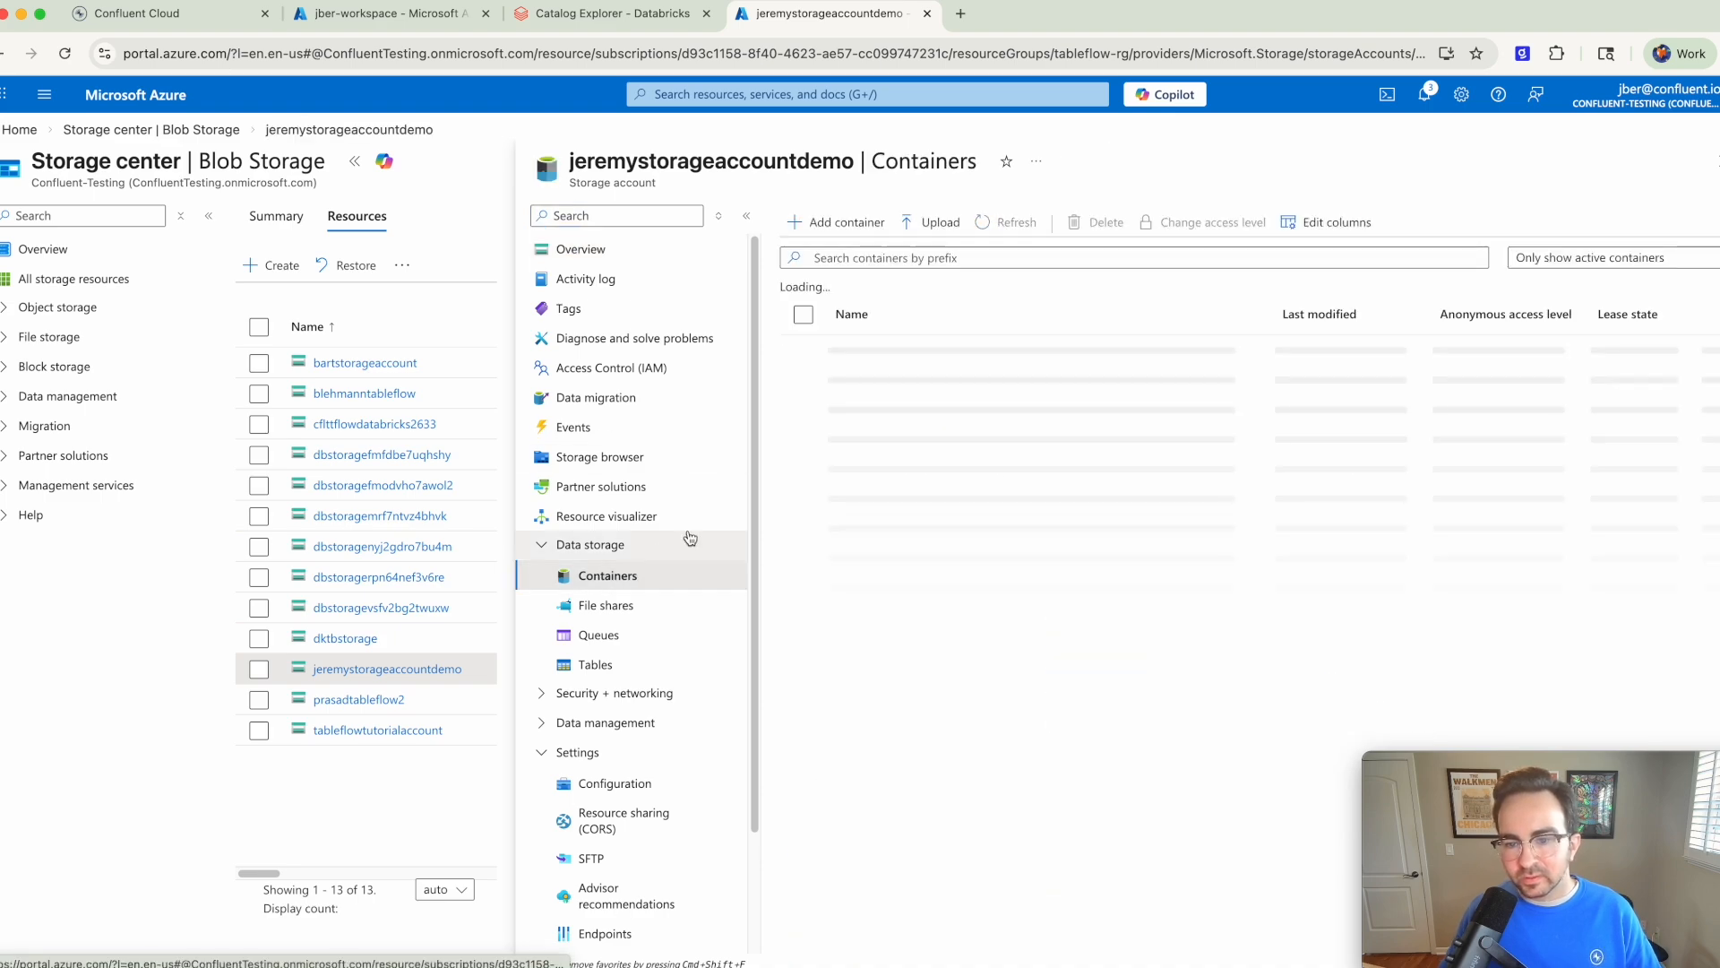
pyautogui.click(972, 382)
pyautogui.doubleClick(857, 386)
pyautogui.press('super+c')
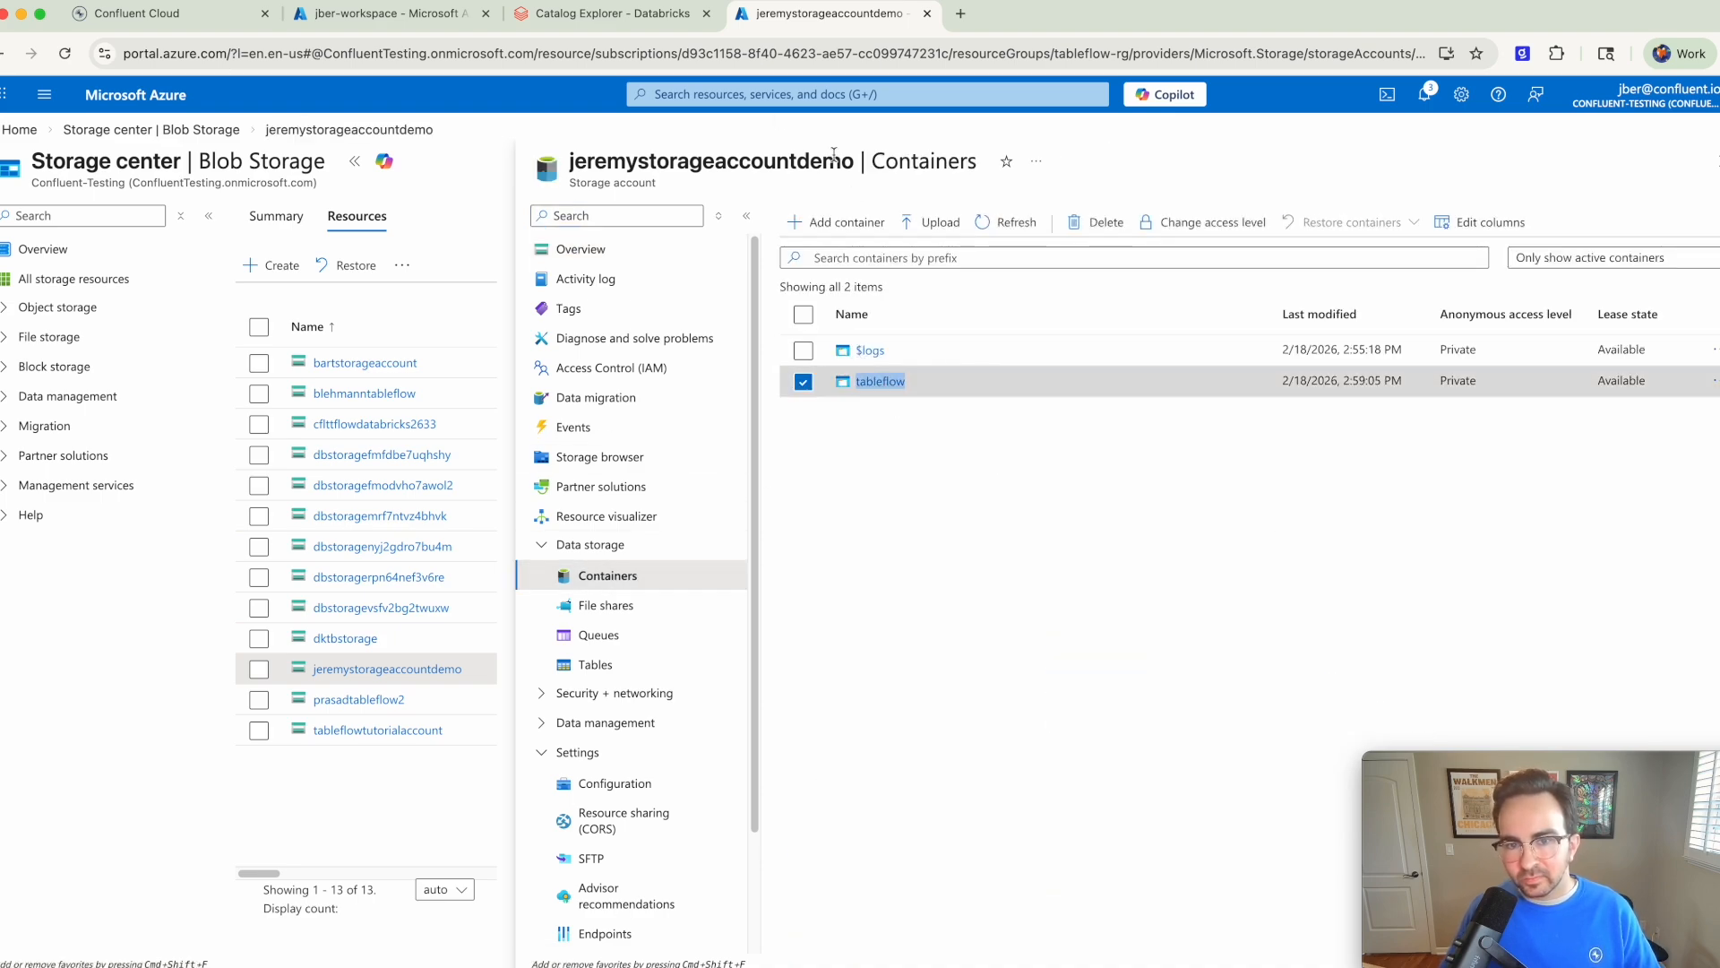
# Step: Switch back to Databricks and append the copied container name and an @ sign to the external location's URL
pyautogui.click(612, 14)
pyautogui.press('super+v')
pyautogui.write('@')
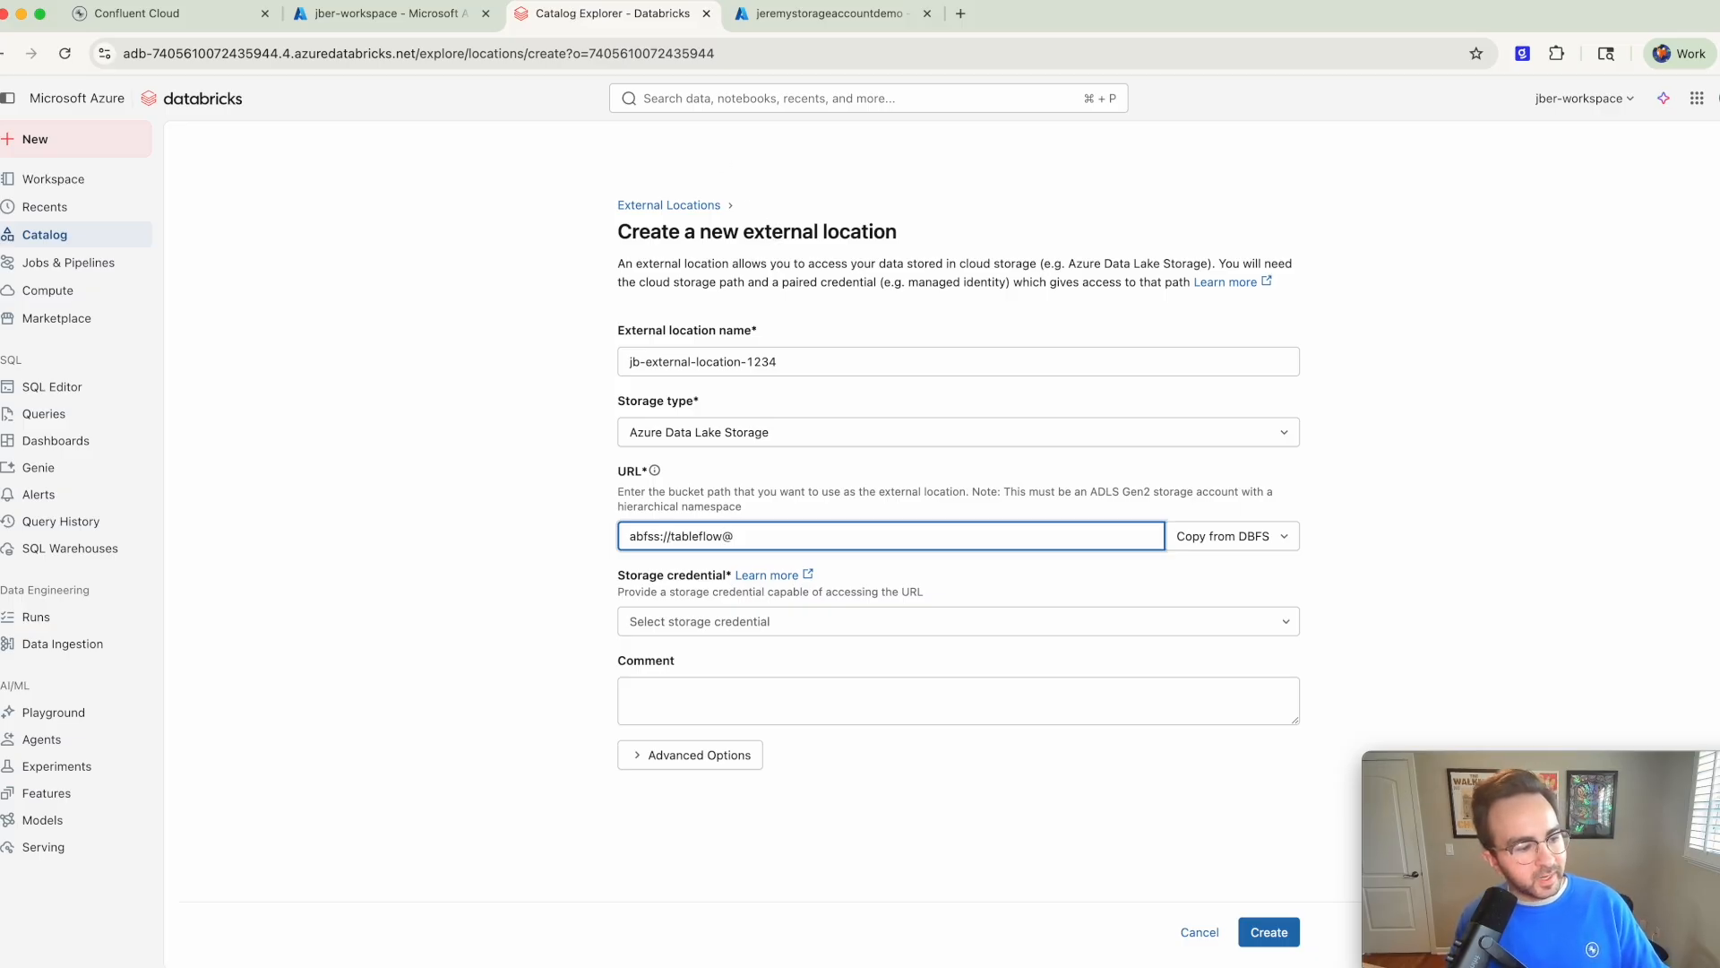
pyautogui.click(828, 14)
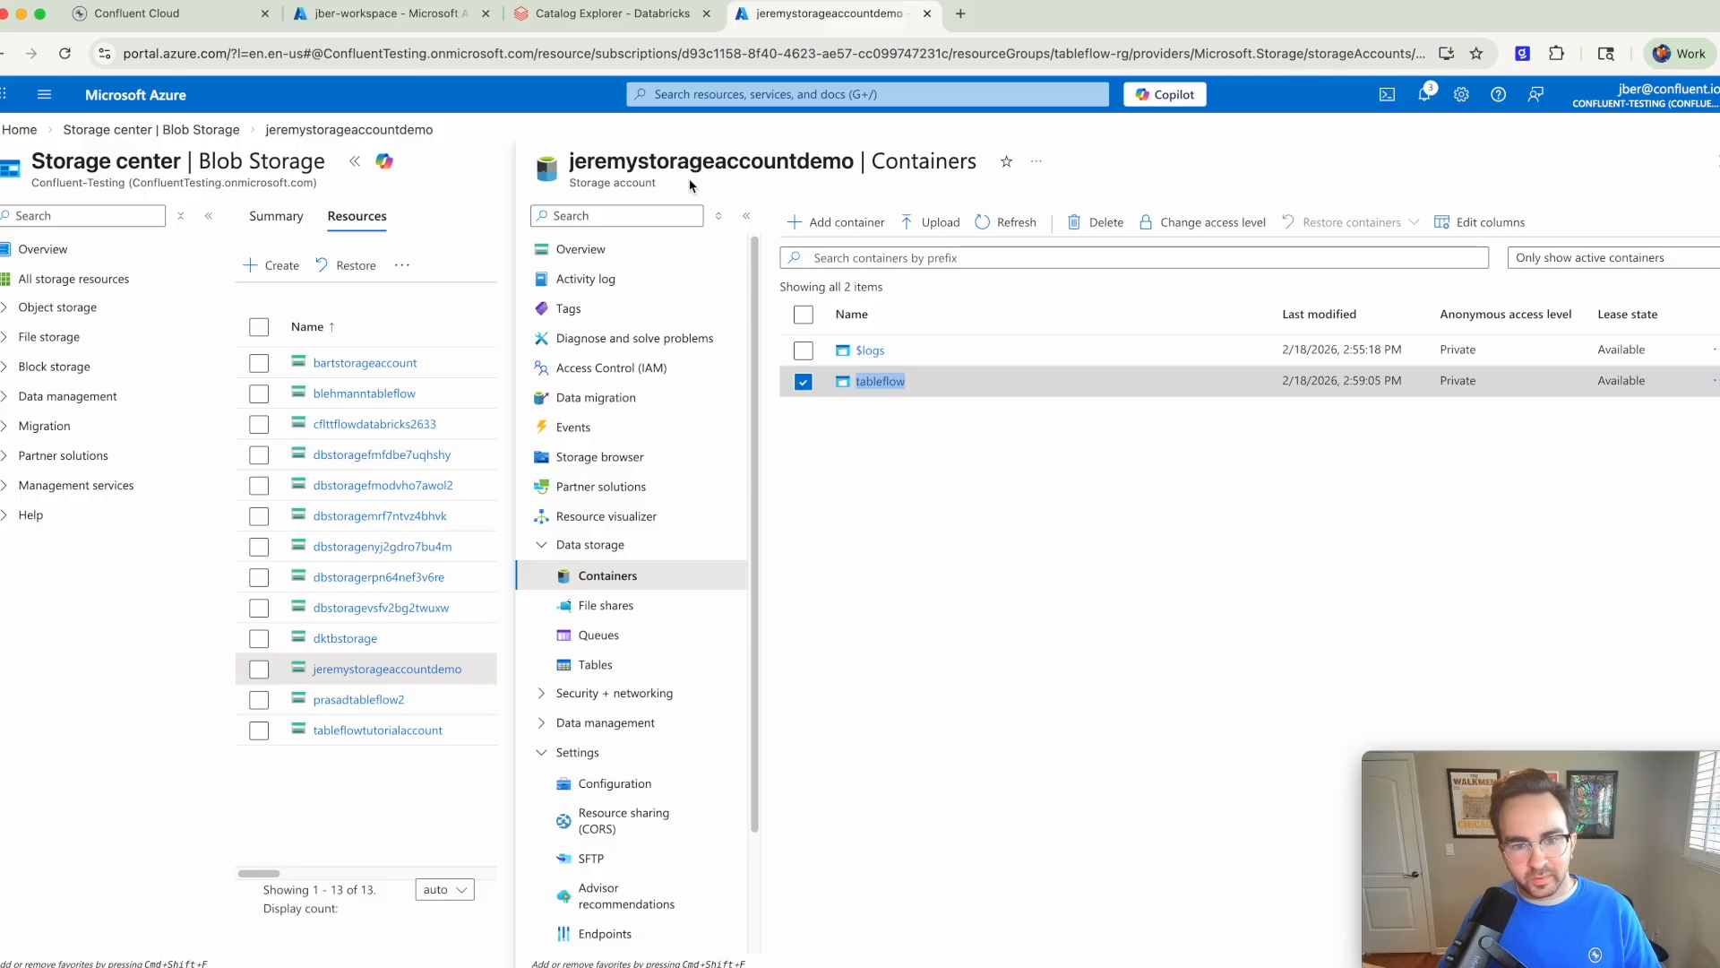
pyautogui.doubleClick(670, 162)
pyautogui.press('super+c')
pyautogui.click(609, 14)
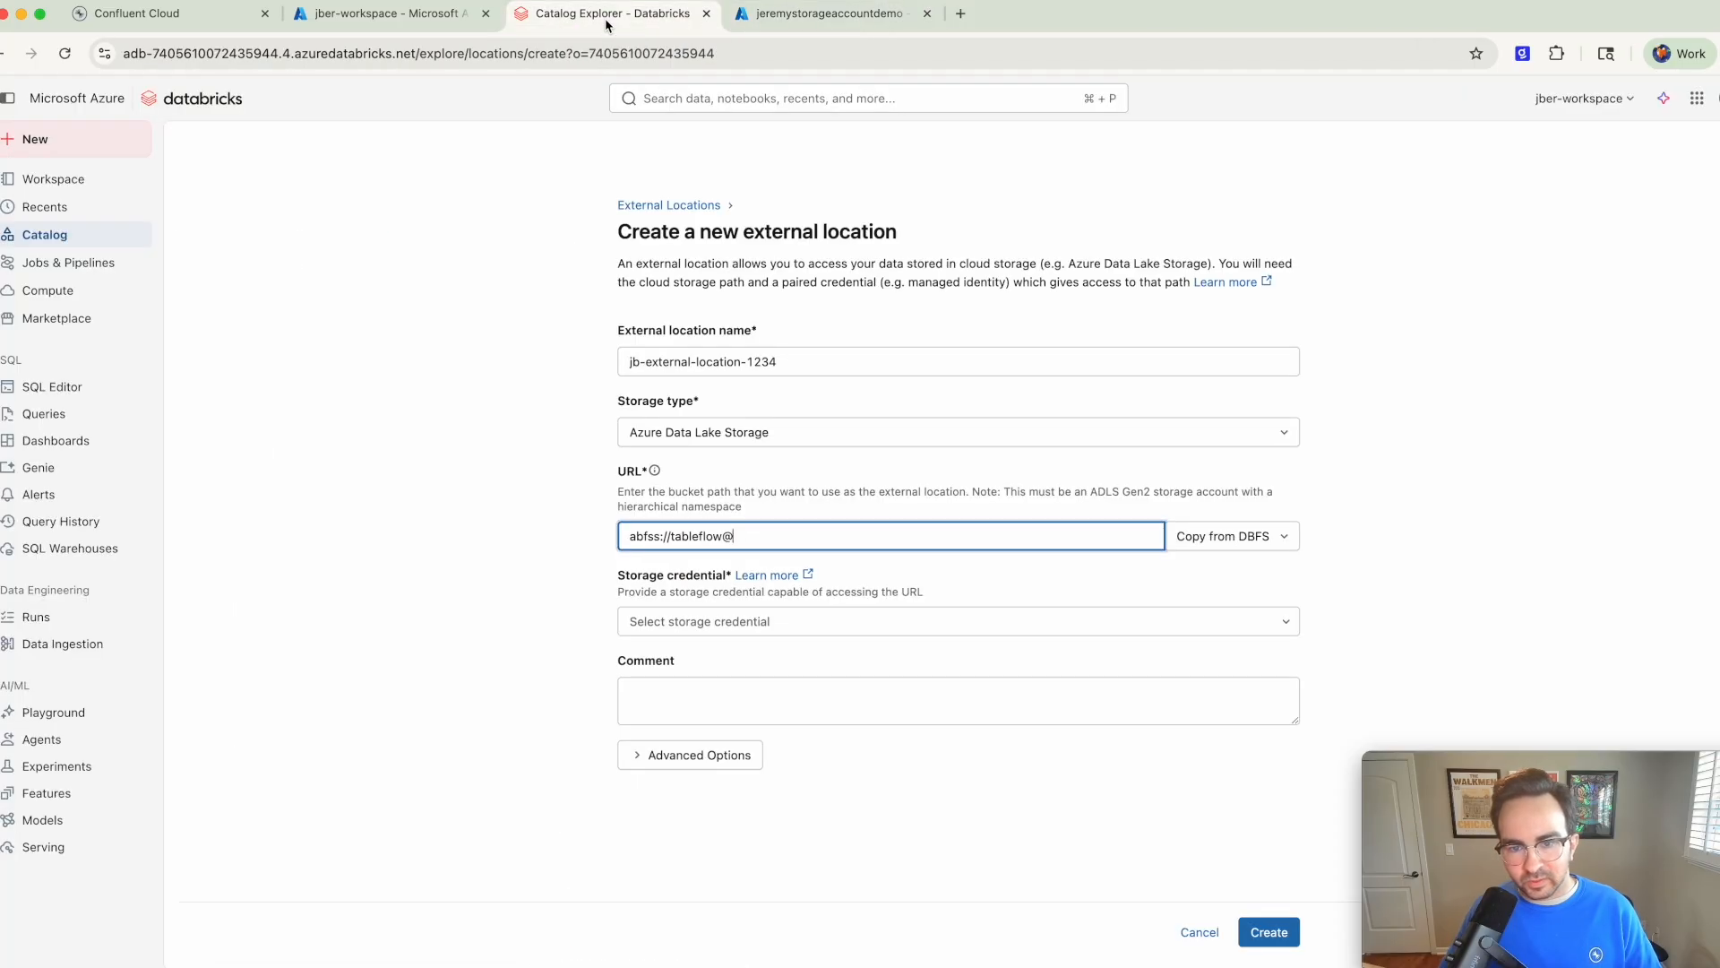
pyautogui.press('super+v')
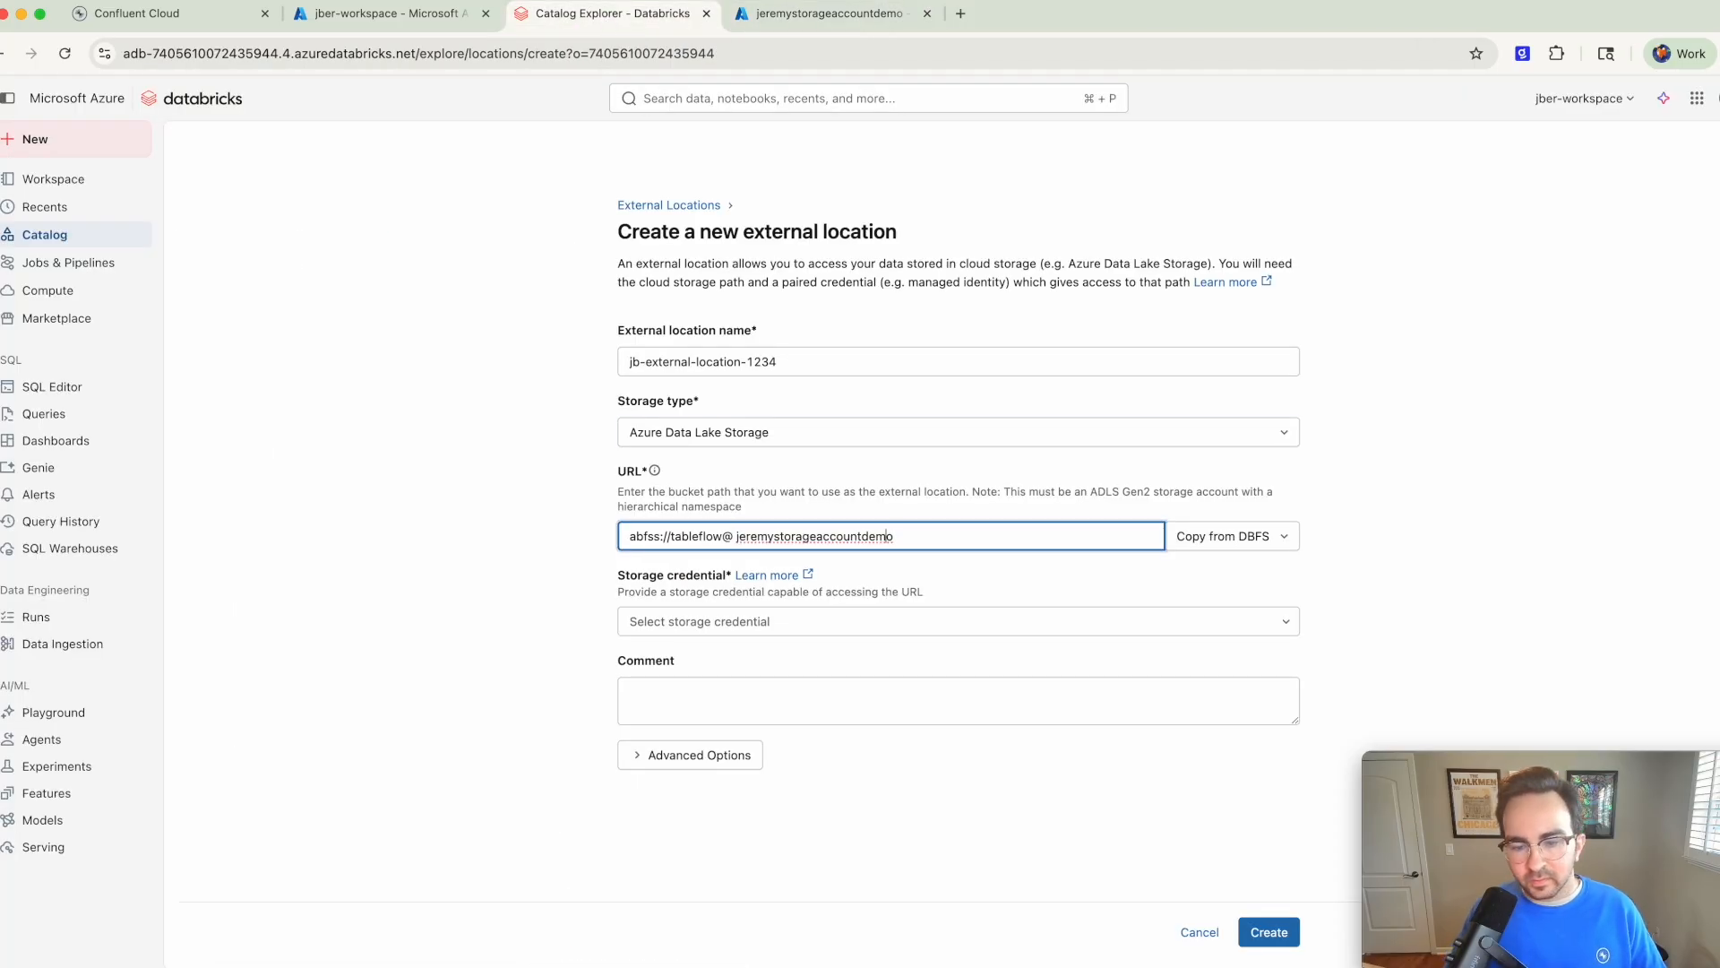
pyautogui.click(736, 536)
pyautogui.press('BackSpace')
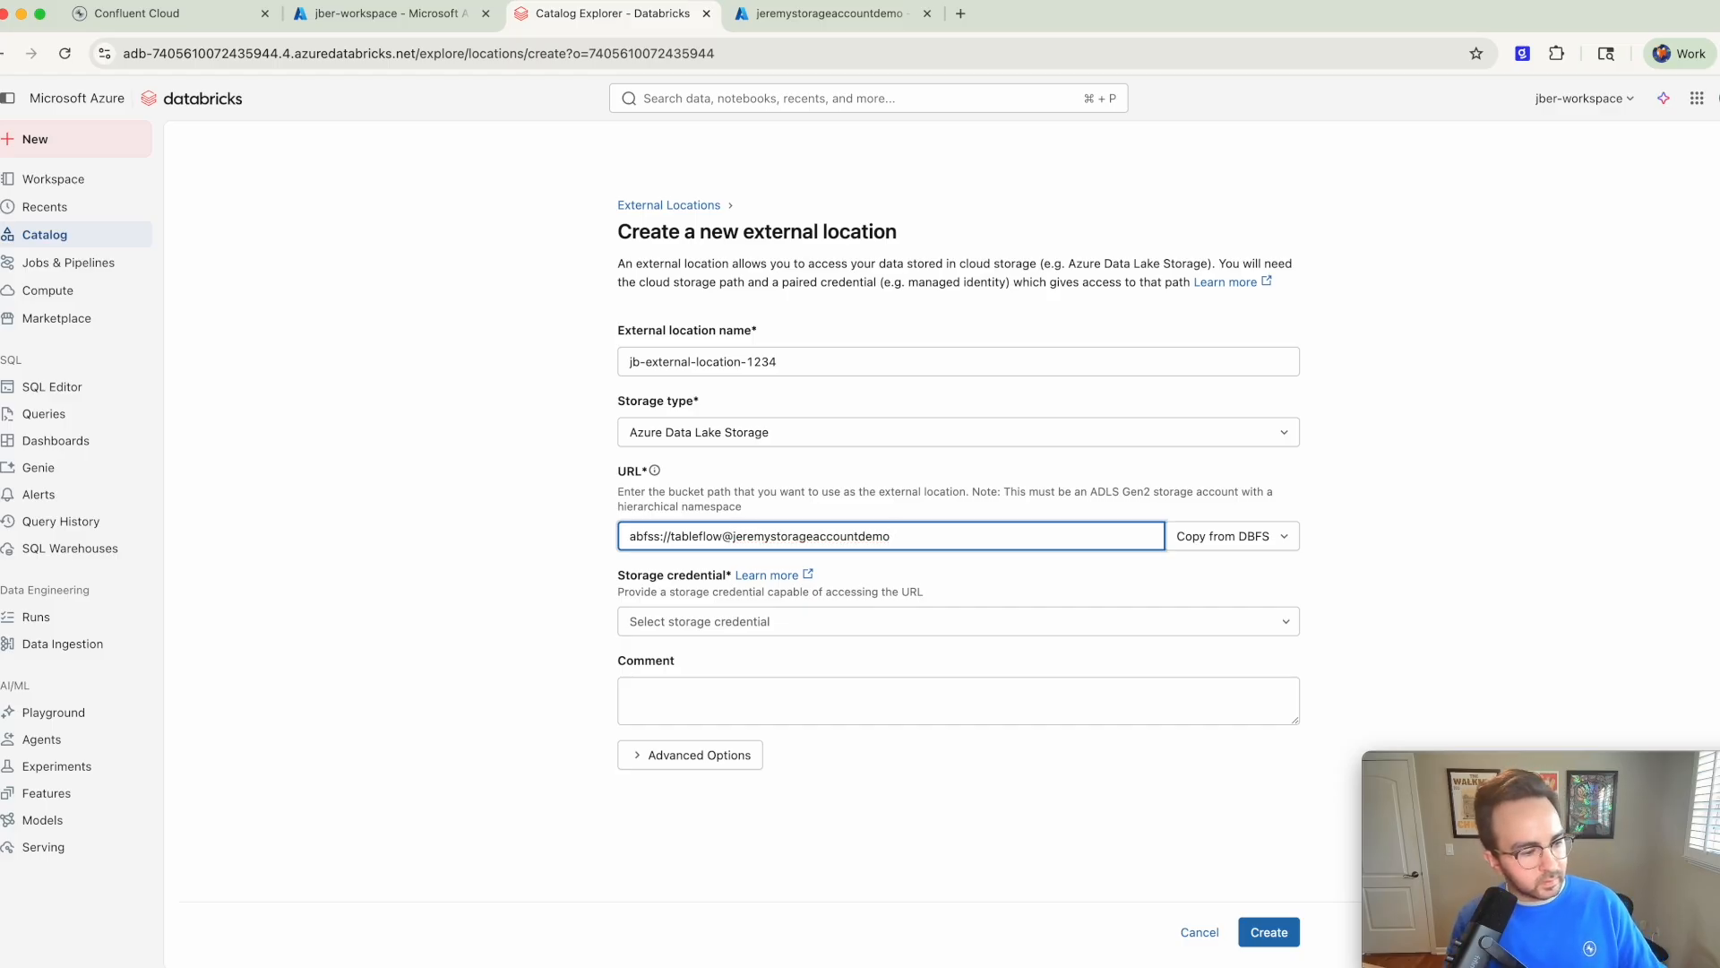
pyautogui.write('.dfs.core.windows.net/')
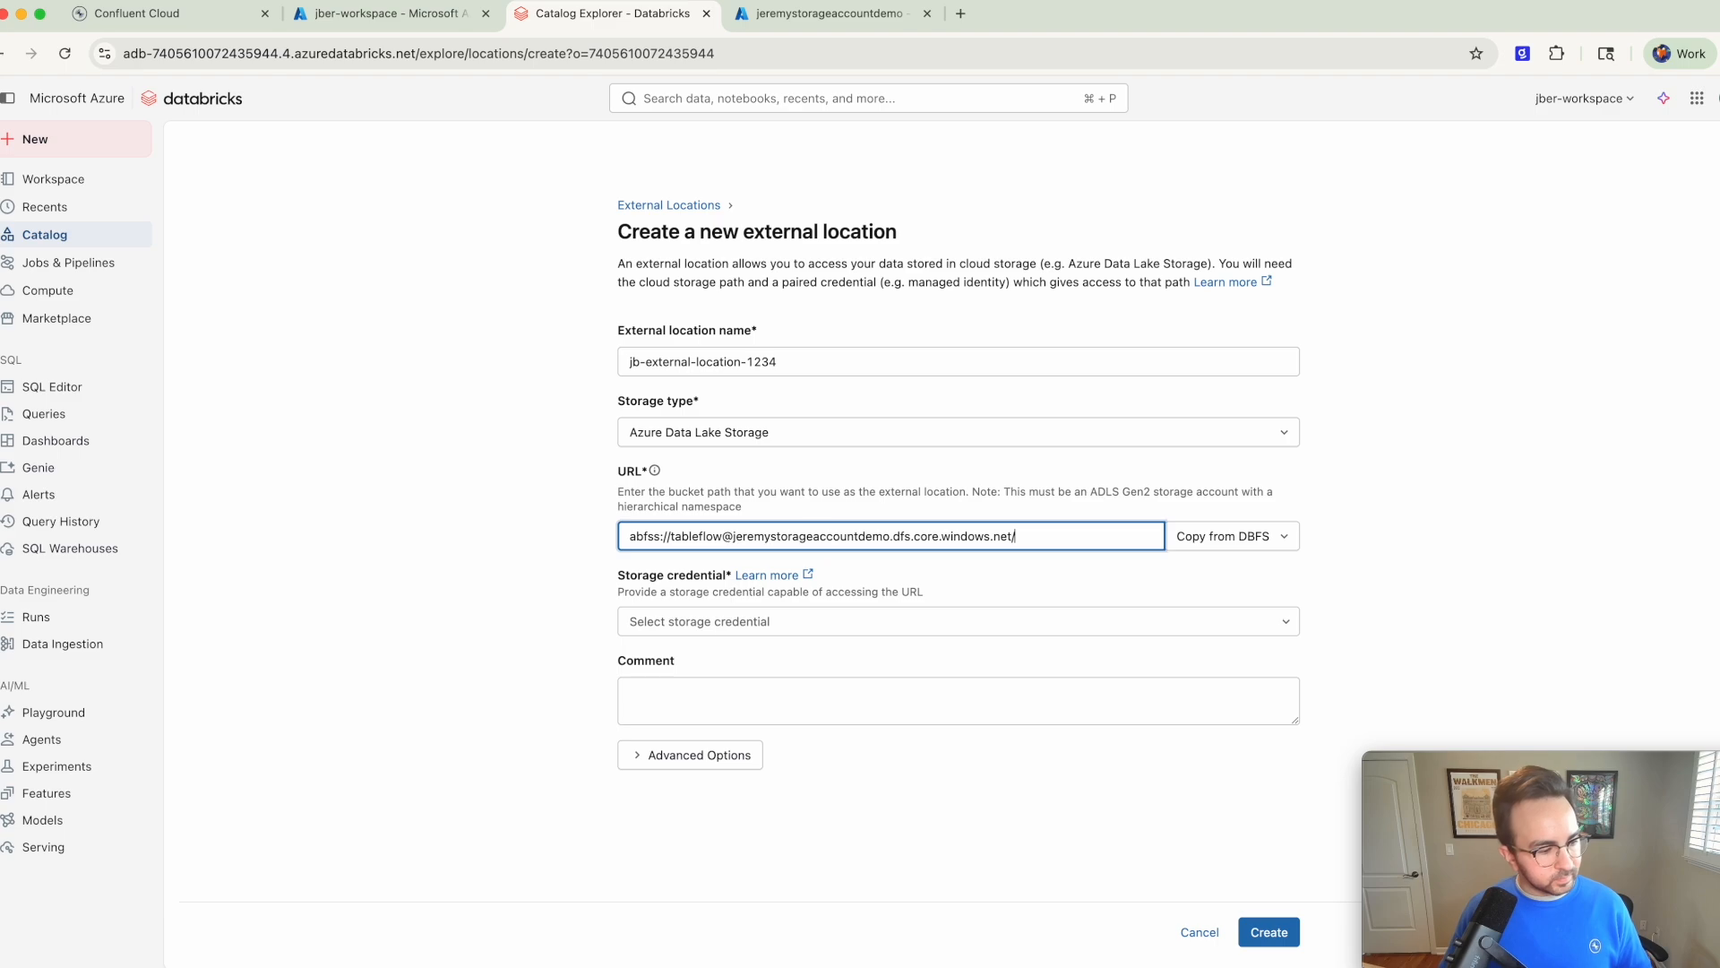
# Step: Select jb-credential-access-1234 as the storage credential and force-create the external location
pyautogui.click(773, 618)
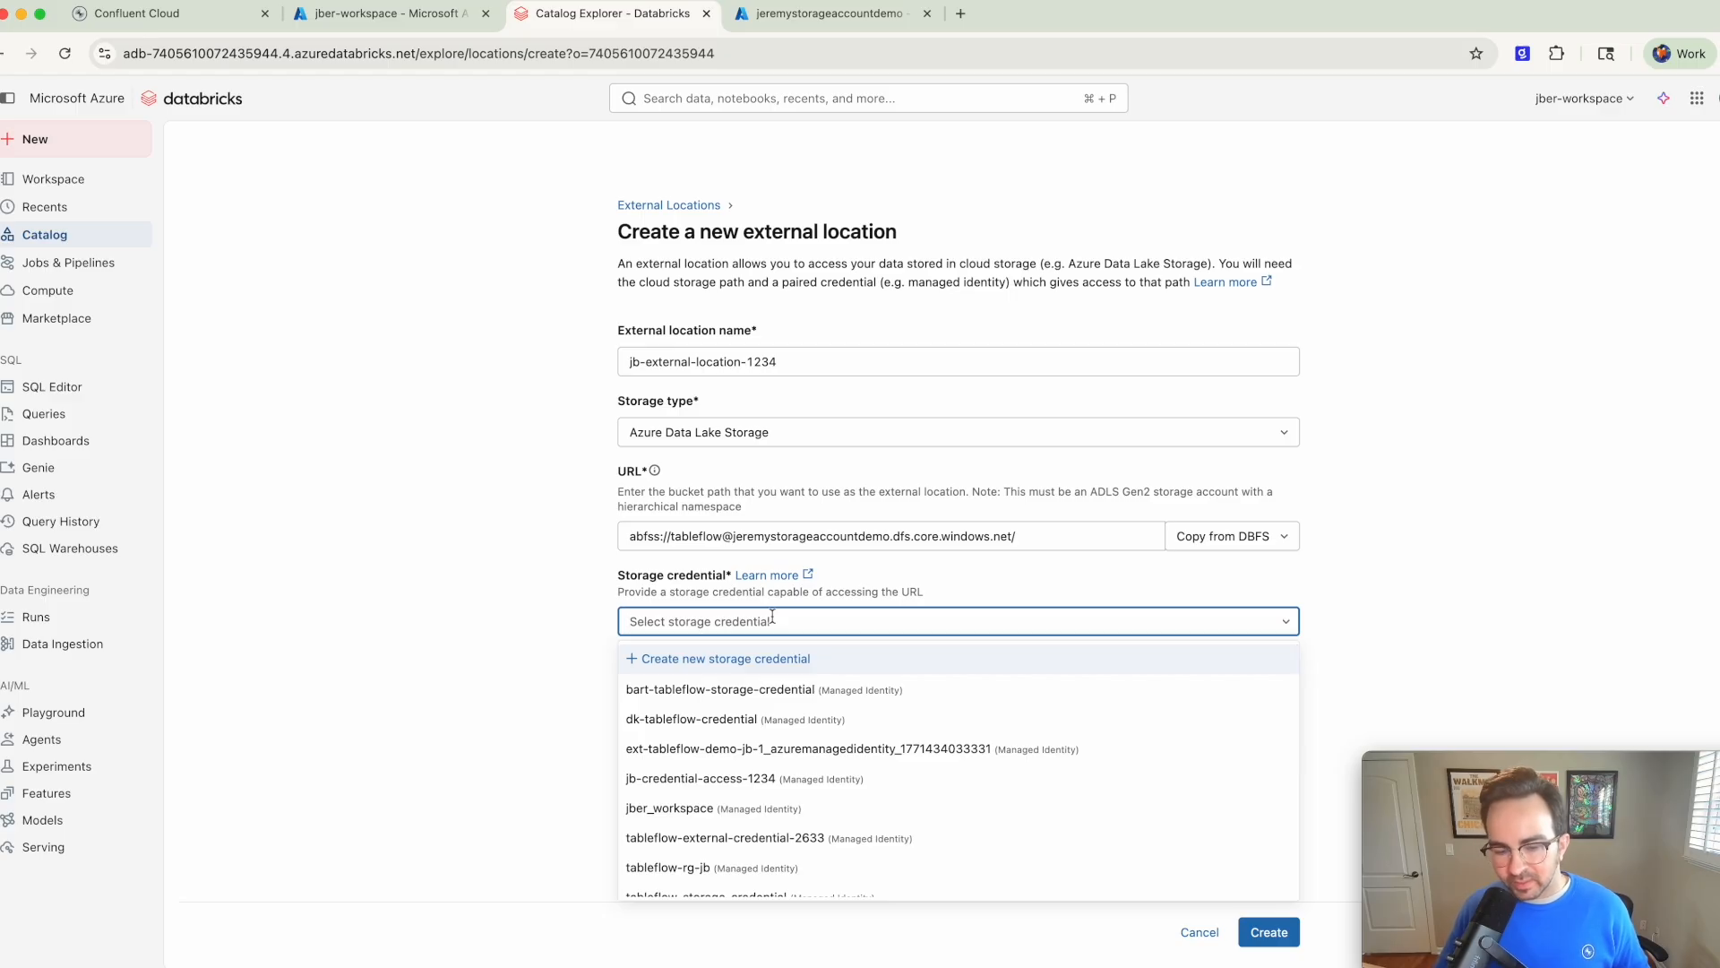
pyautogui.click(726, 781)
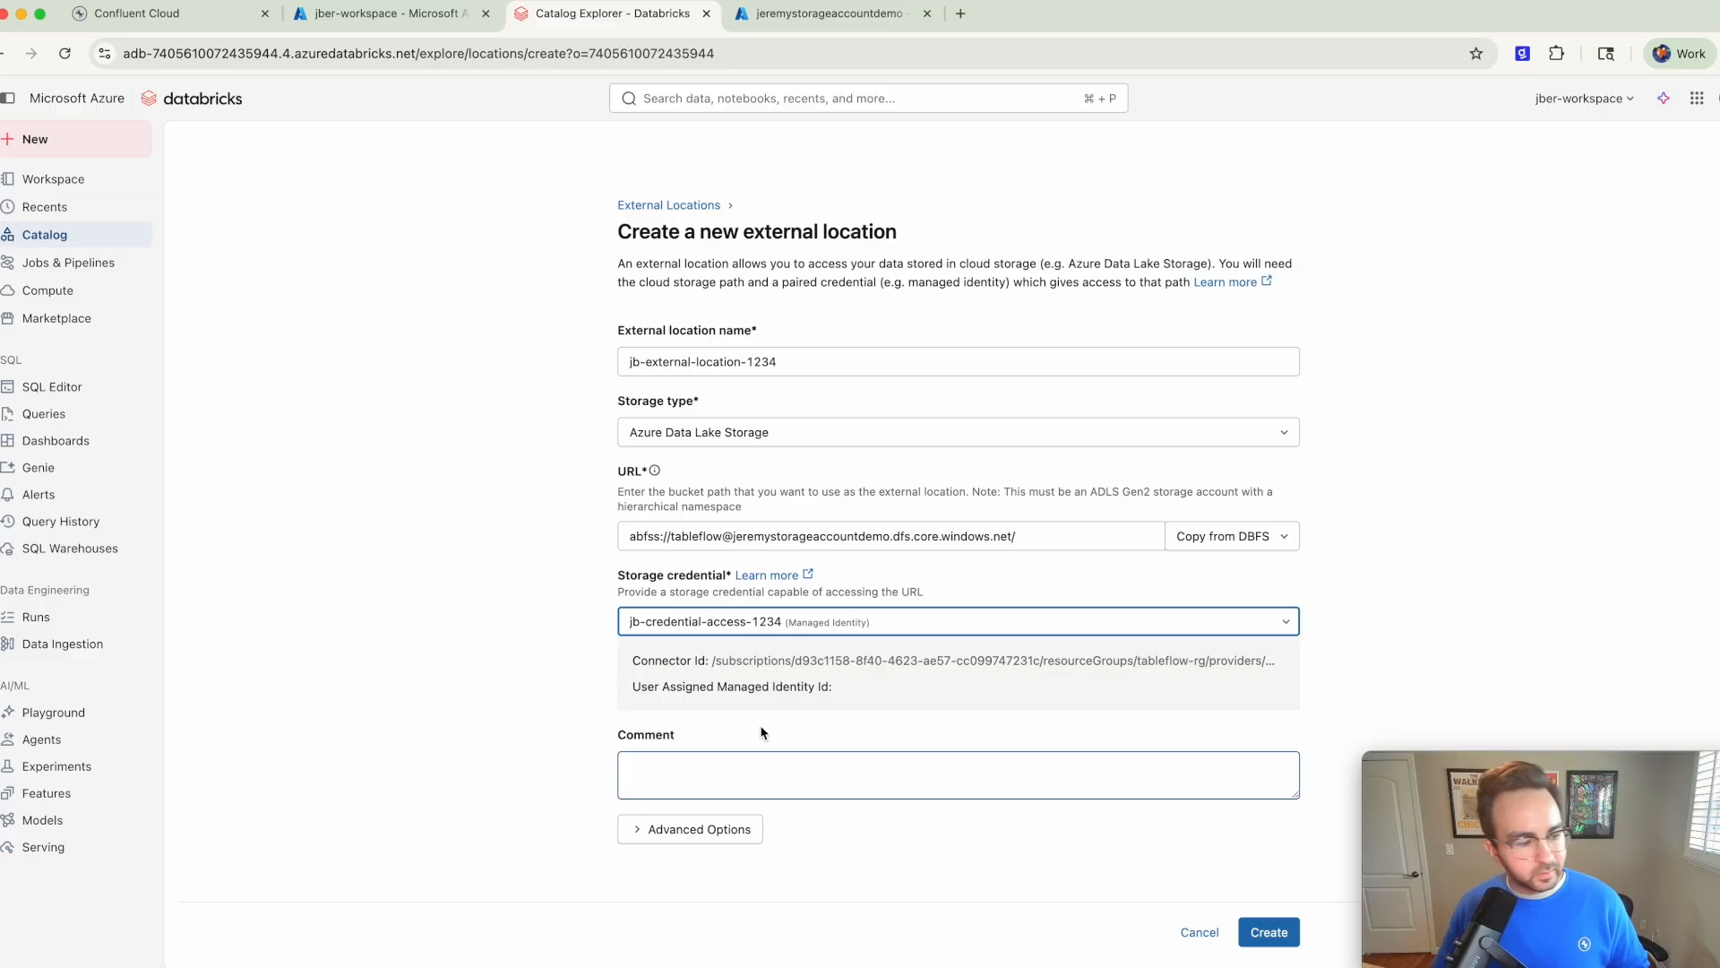
pyautogui.click(1274, 934)
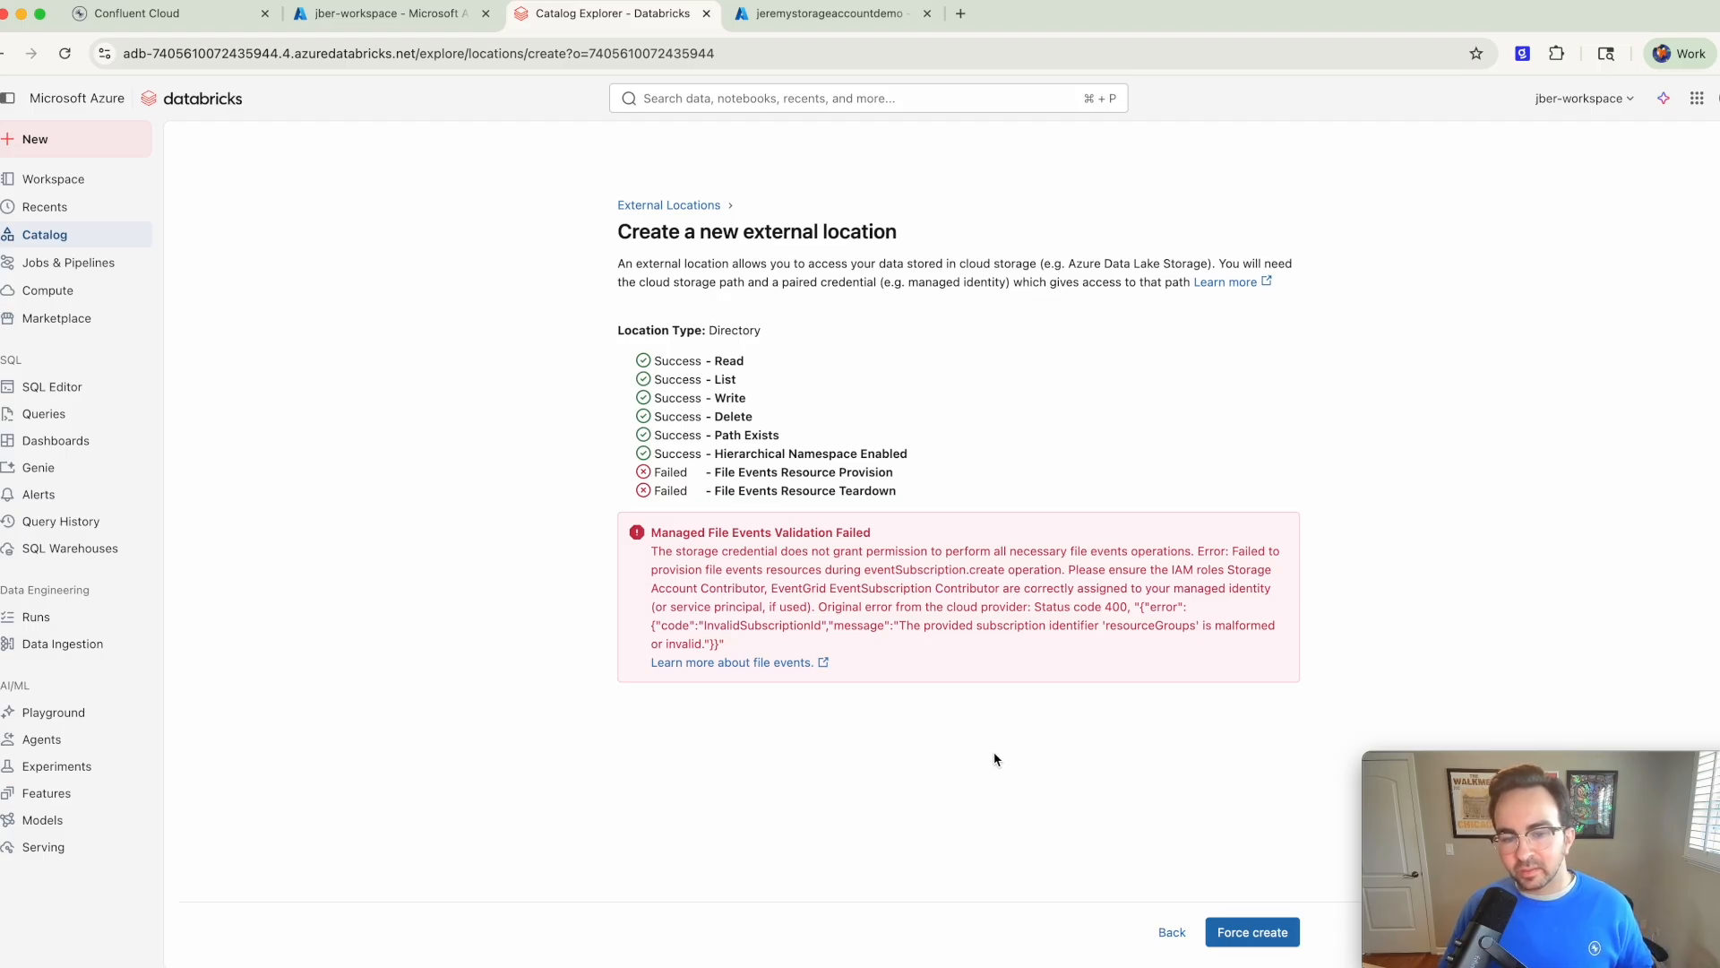
pyautogui.moveTo(897, 491); pyautogui.dragTo(638, 468)
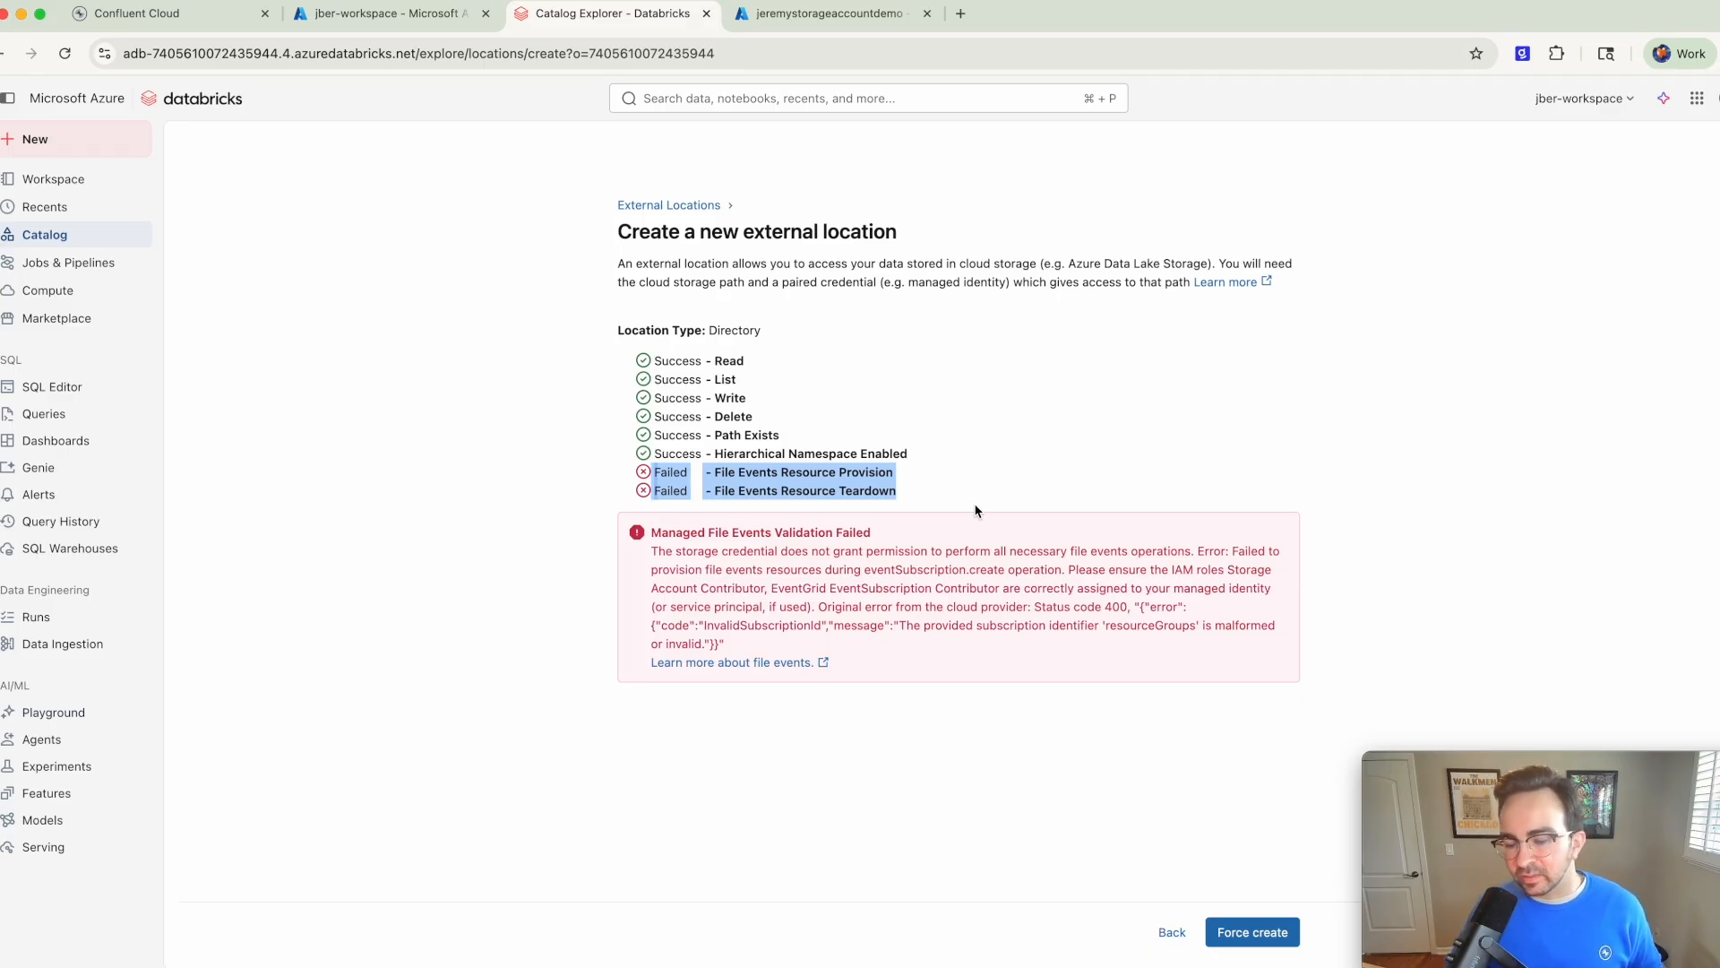
pyautogui.click(1252, 936)
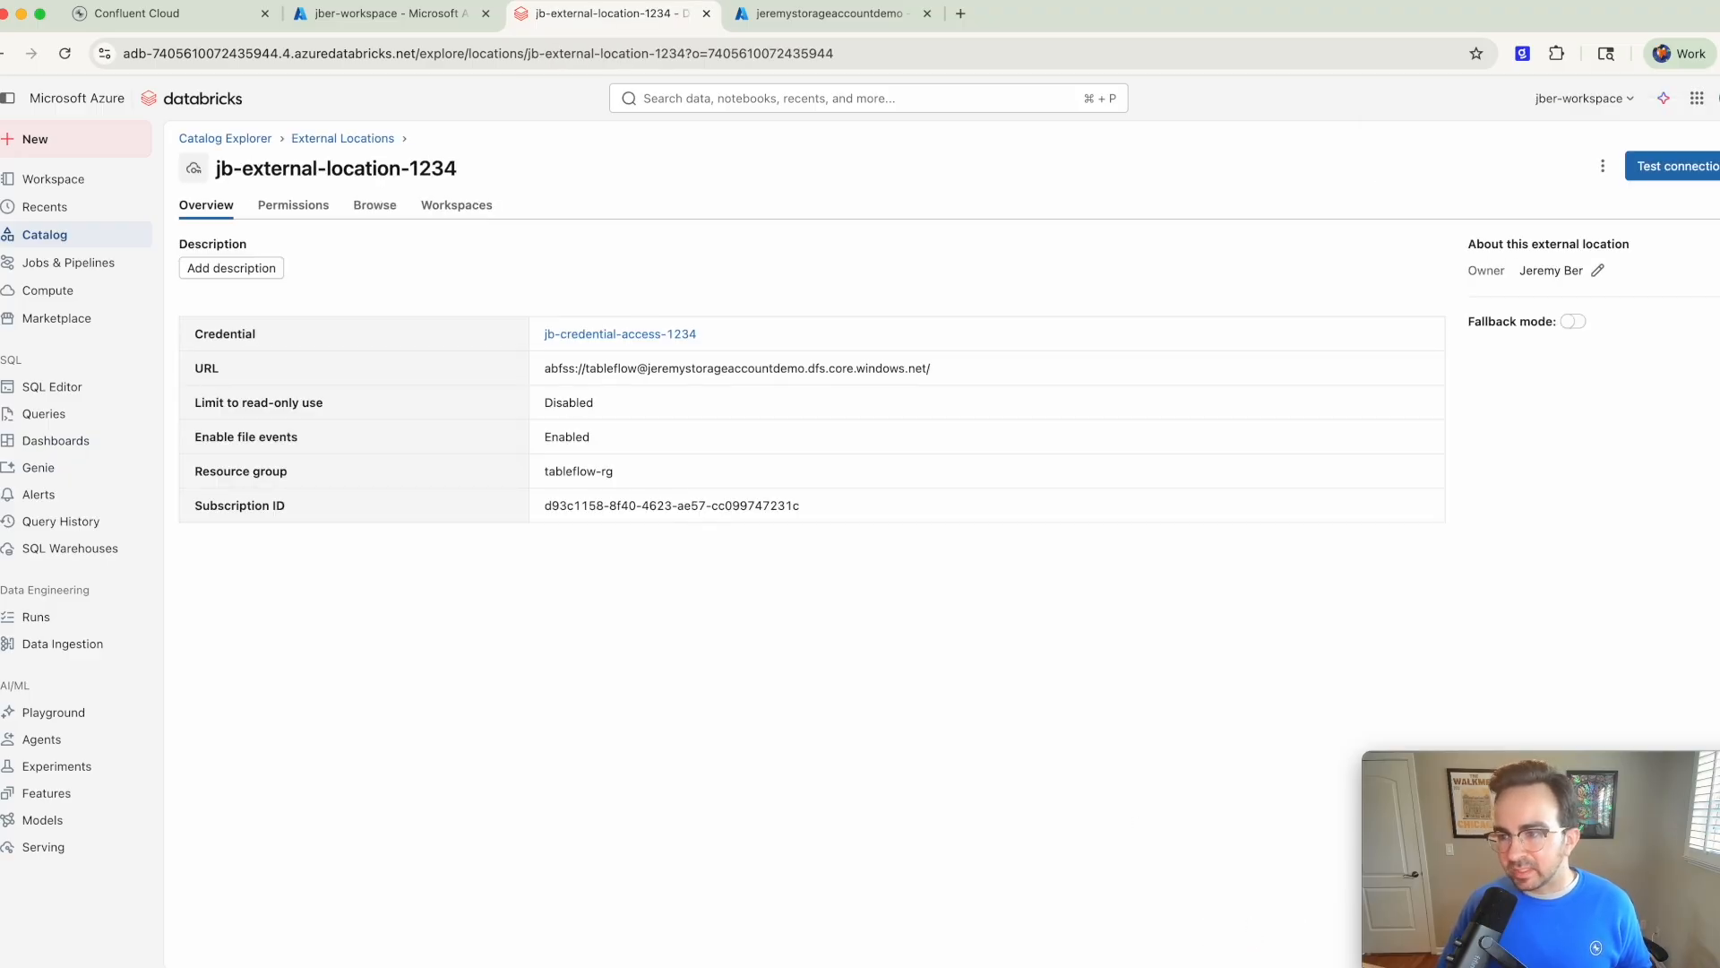
# Step: Test the connection of the external location jb-external-location-1234, review the permission checks and close the results
pyautogui.click(1673, 167)
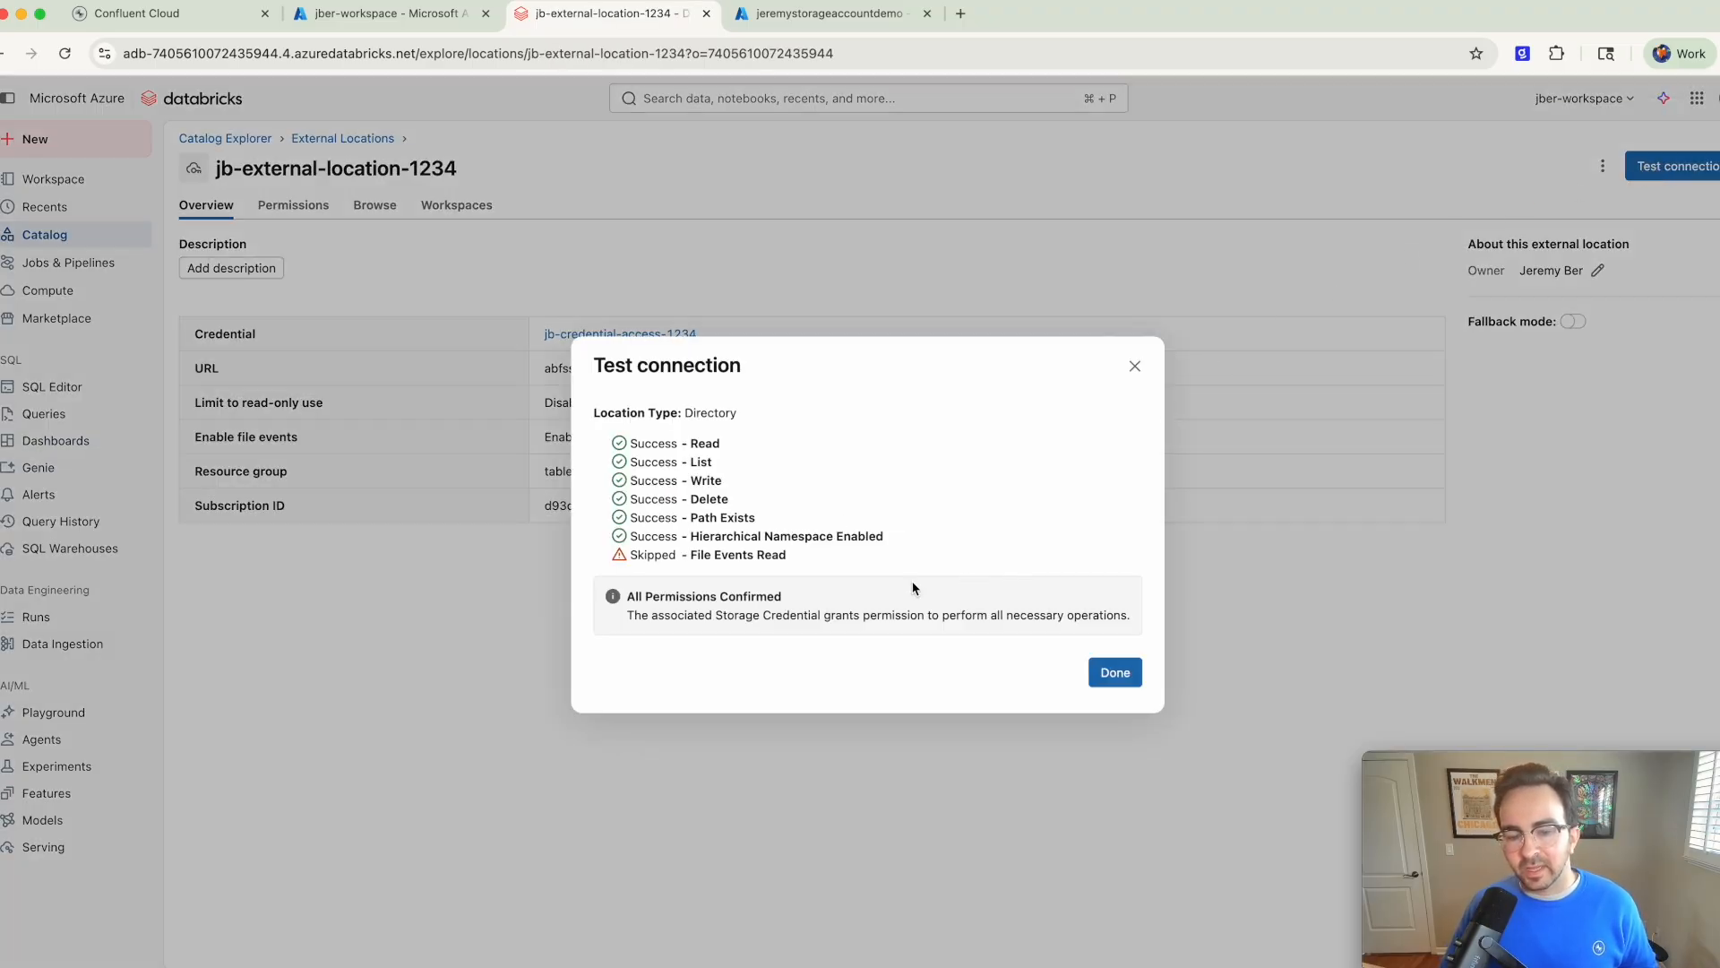
pyautogui.moveTo(793, 567); pyautogui.dragTo(672, 556)
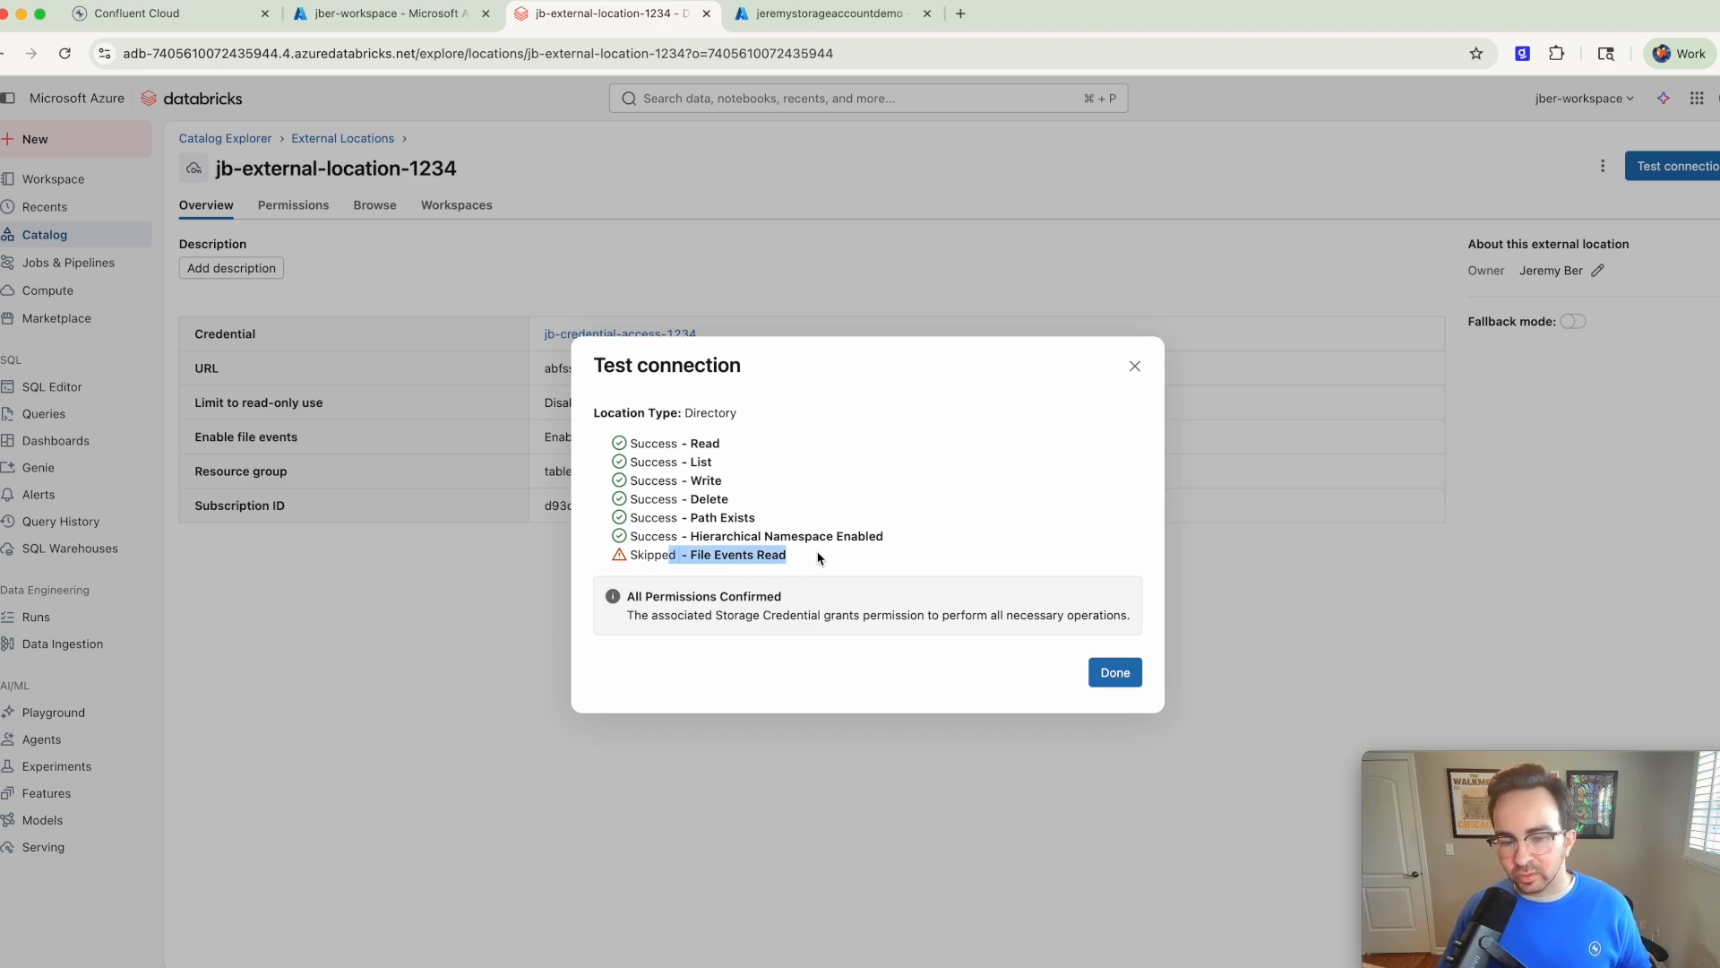
pyautogui.click(1115, 672)
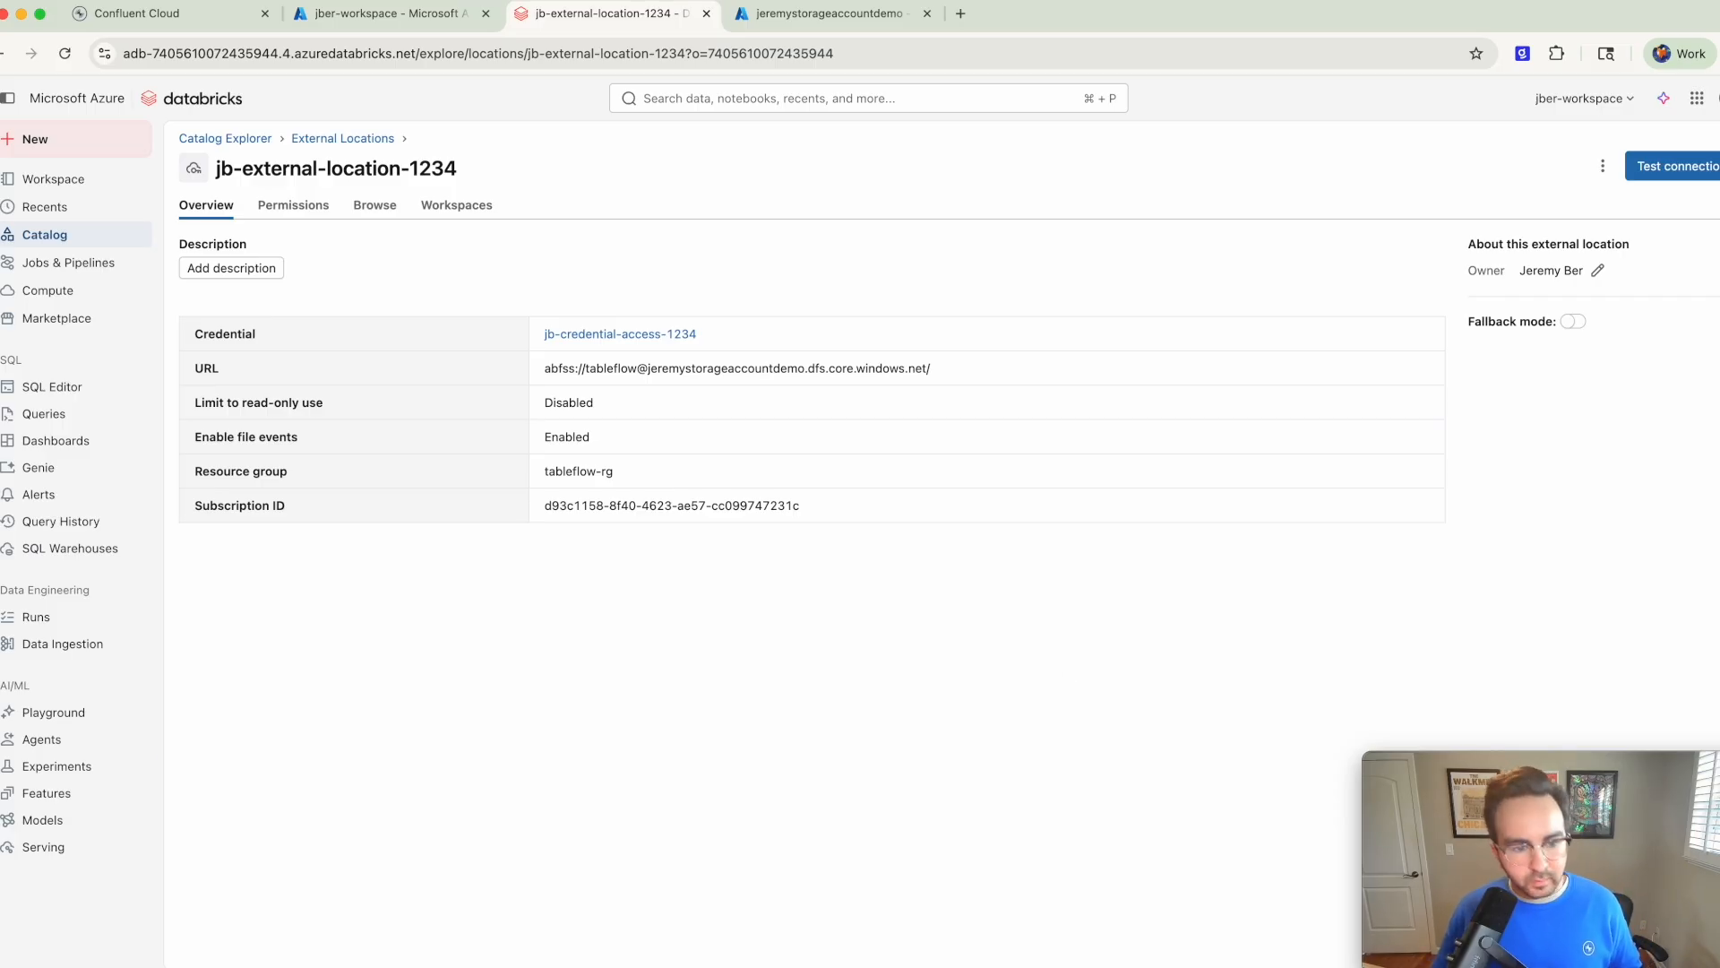
# Step: Start a new catalog from the catalog explorer and name it jb-external-catalog-1234
pyautogui.click(49, 239)
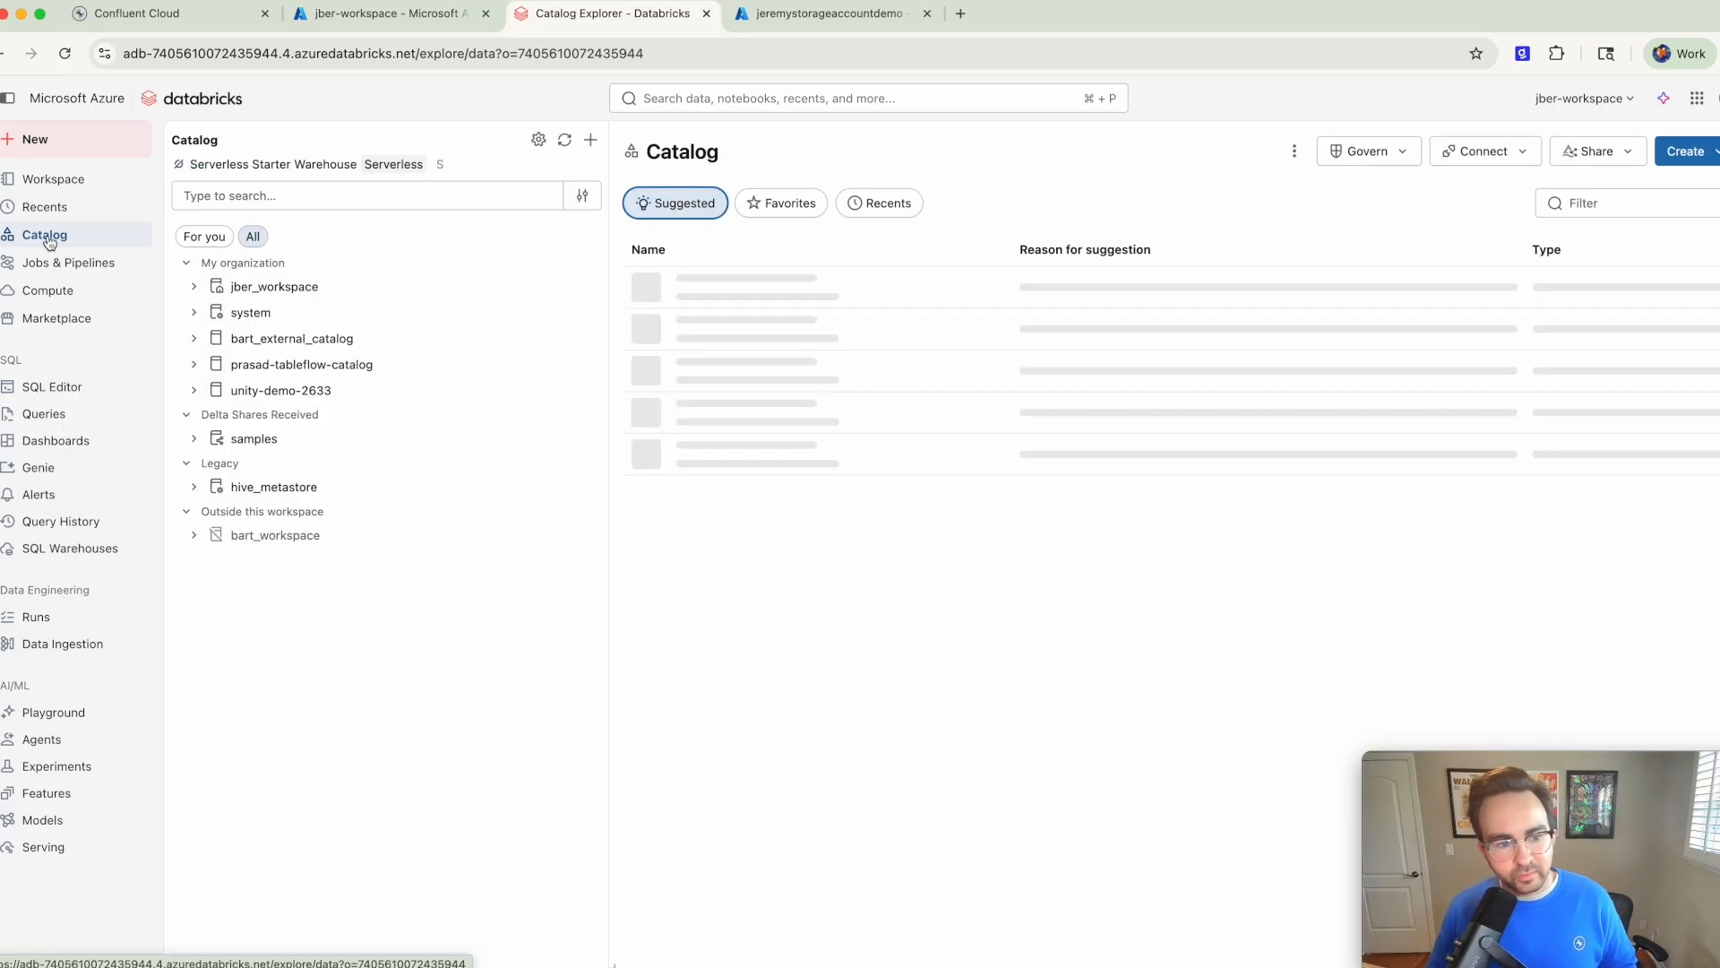
pyautogui.click(592, 144)
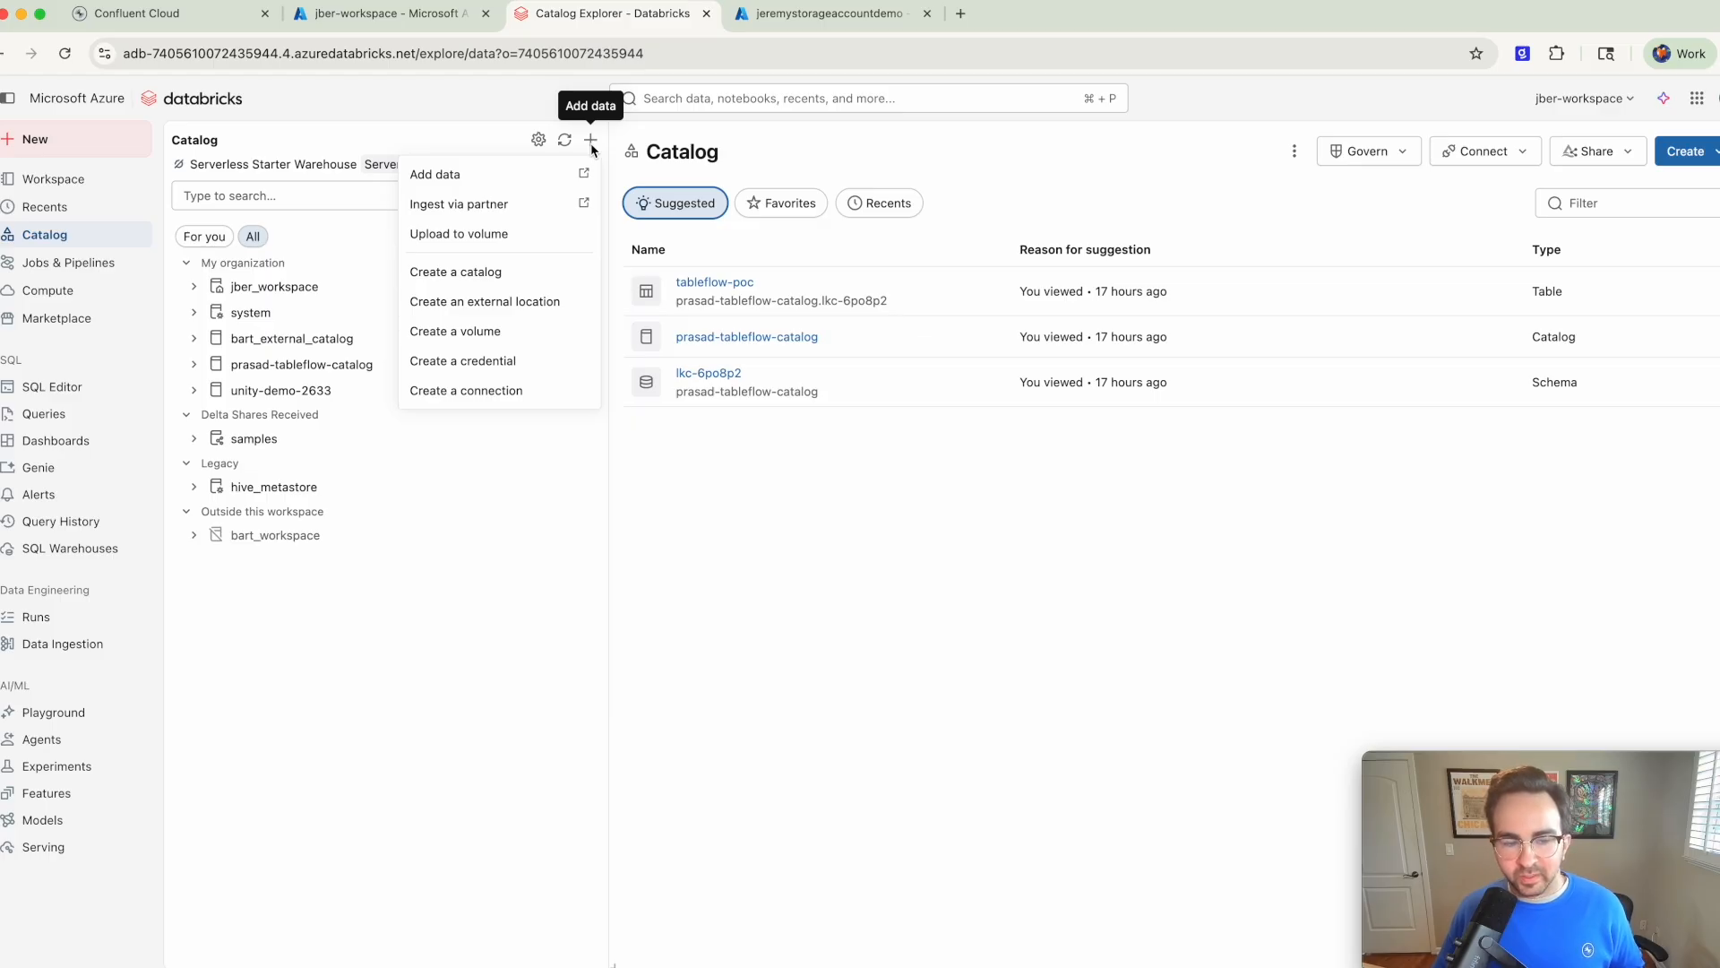
pyautogui.click(459, 273)
pyautogui.click(644, 452)
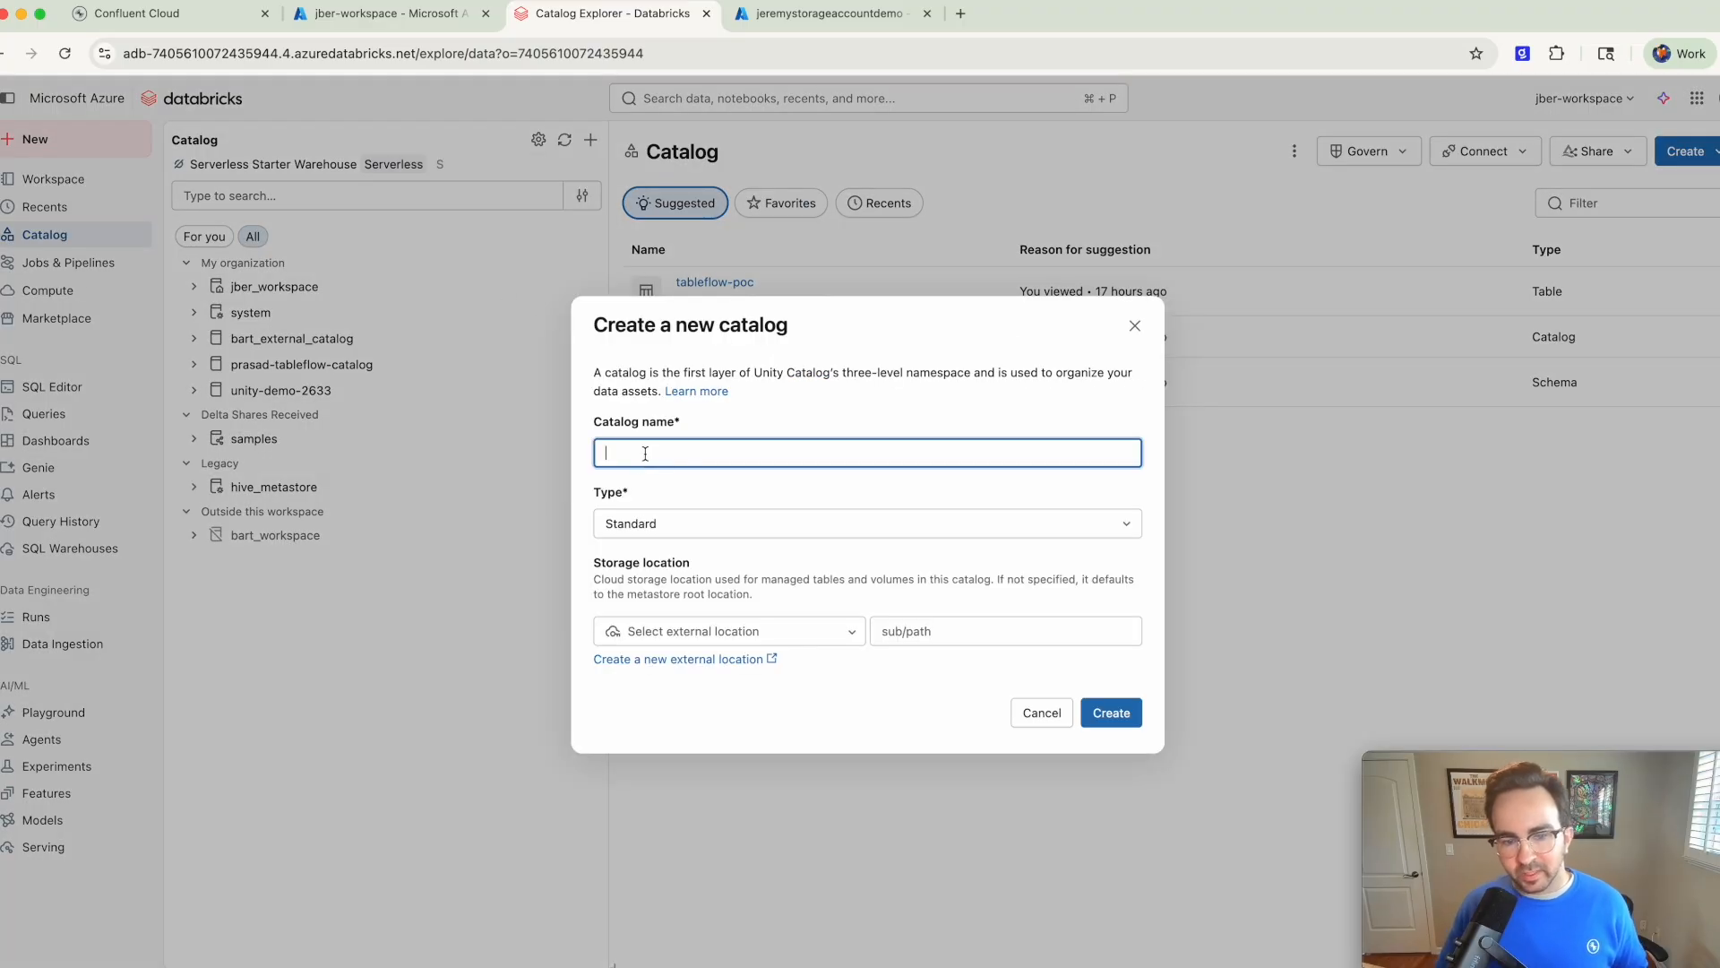
pyautogui.write('jb-extenr')
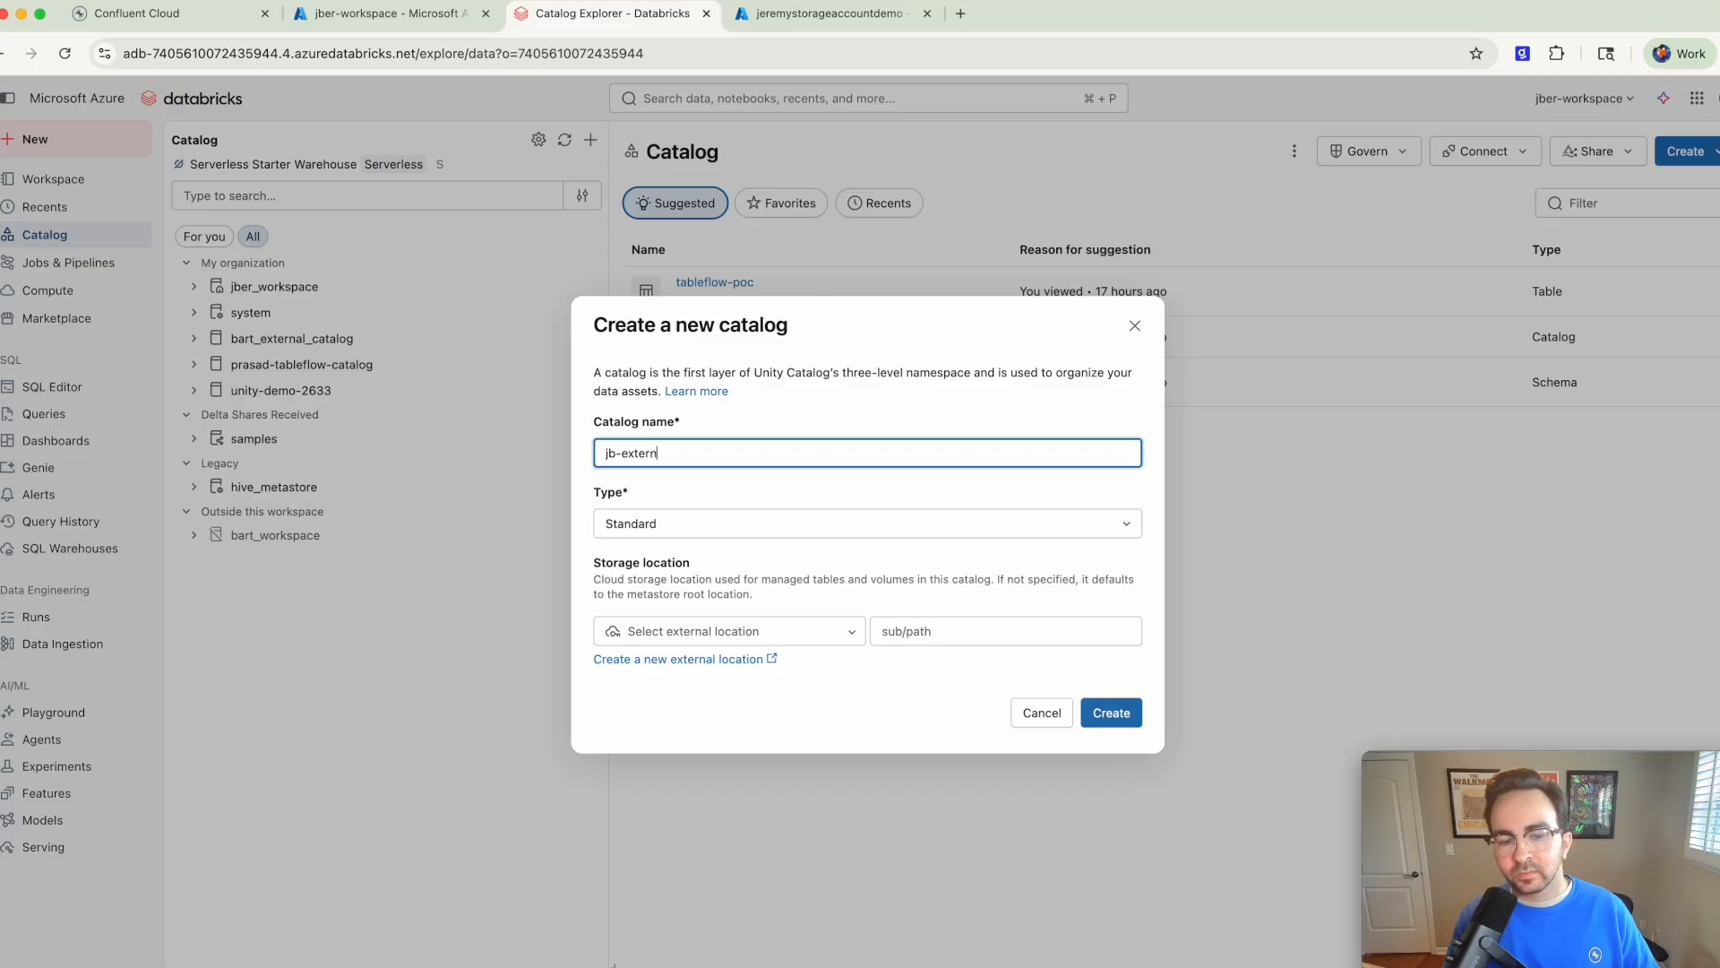
pyautogui.write('al-catalog-1234')
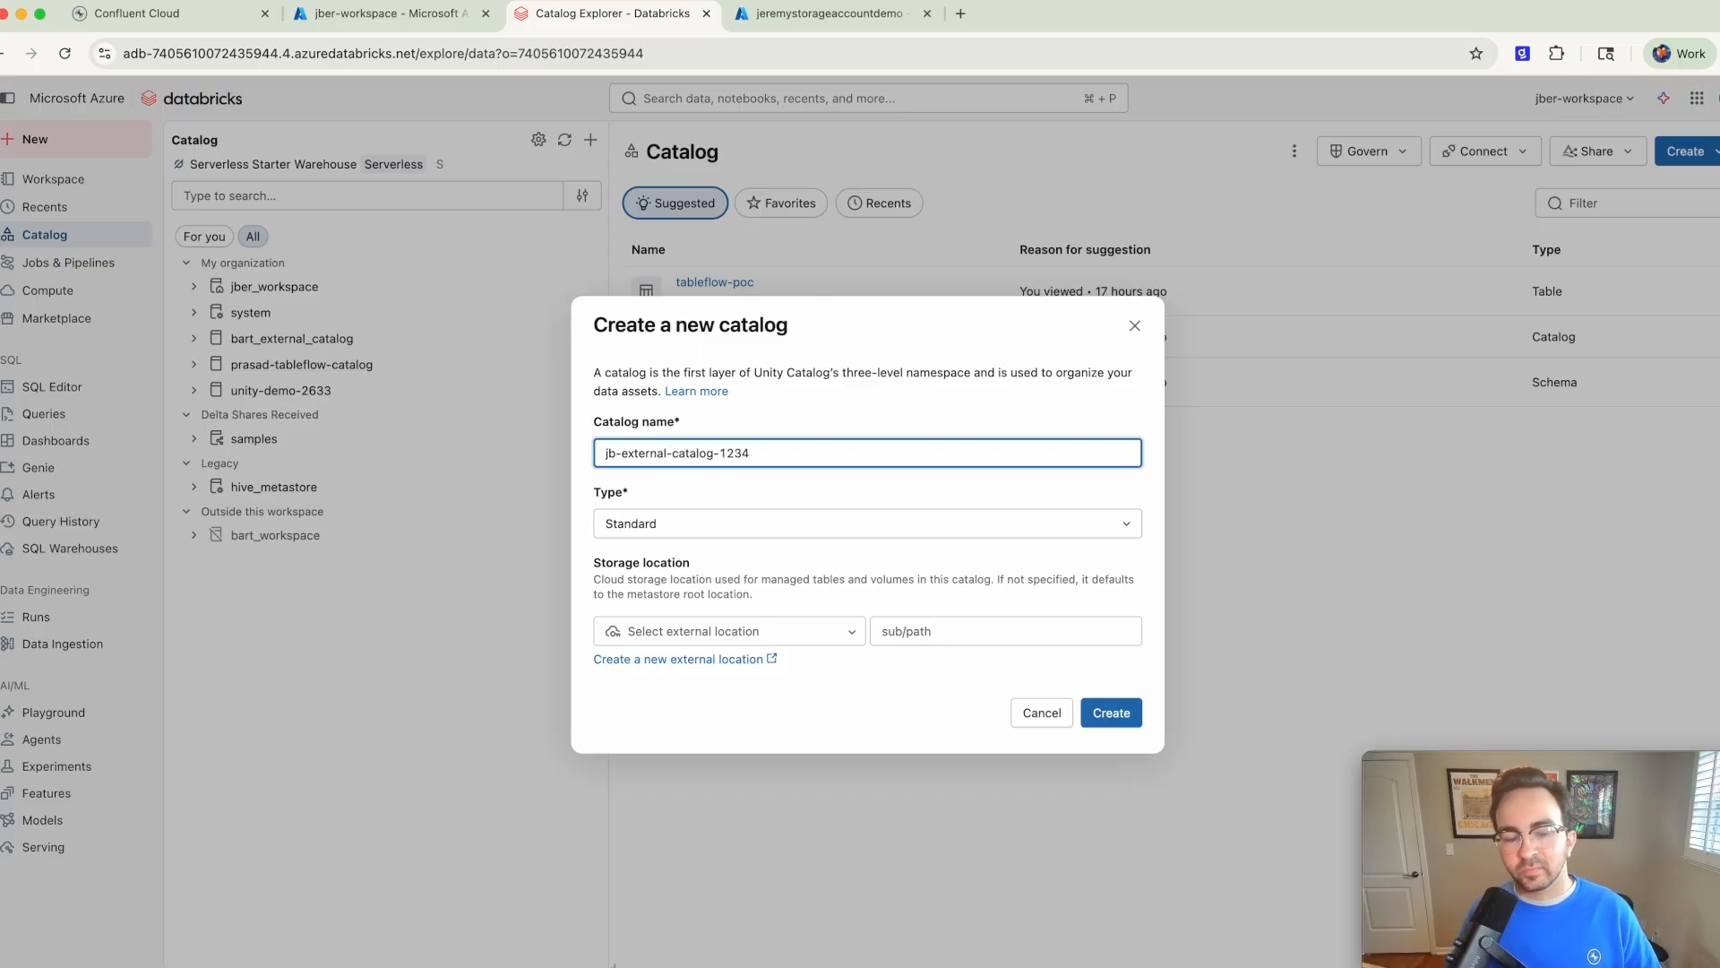
# Step: Keep Standard as the catalog type and select jb-external-location-1234 as the catalog's storage location
pyautogui.click(709, 525)
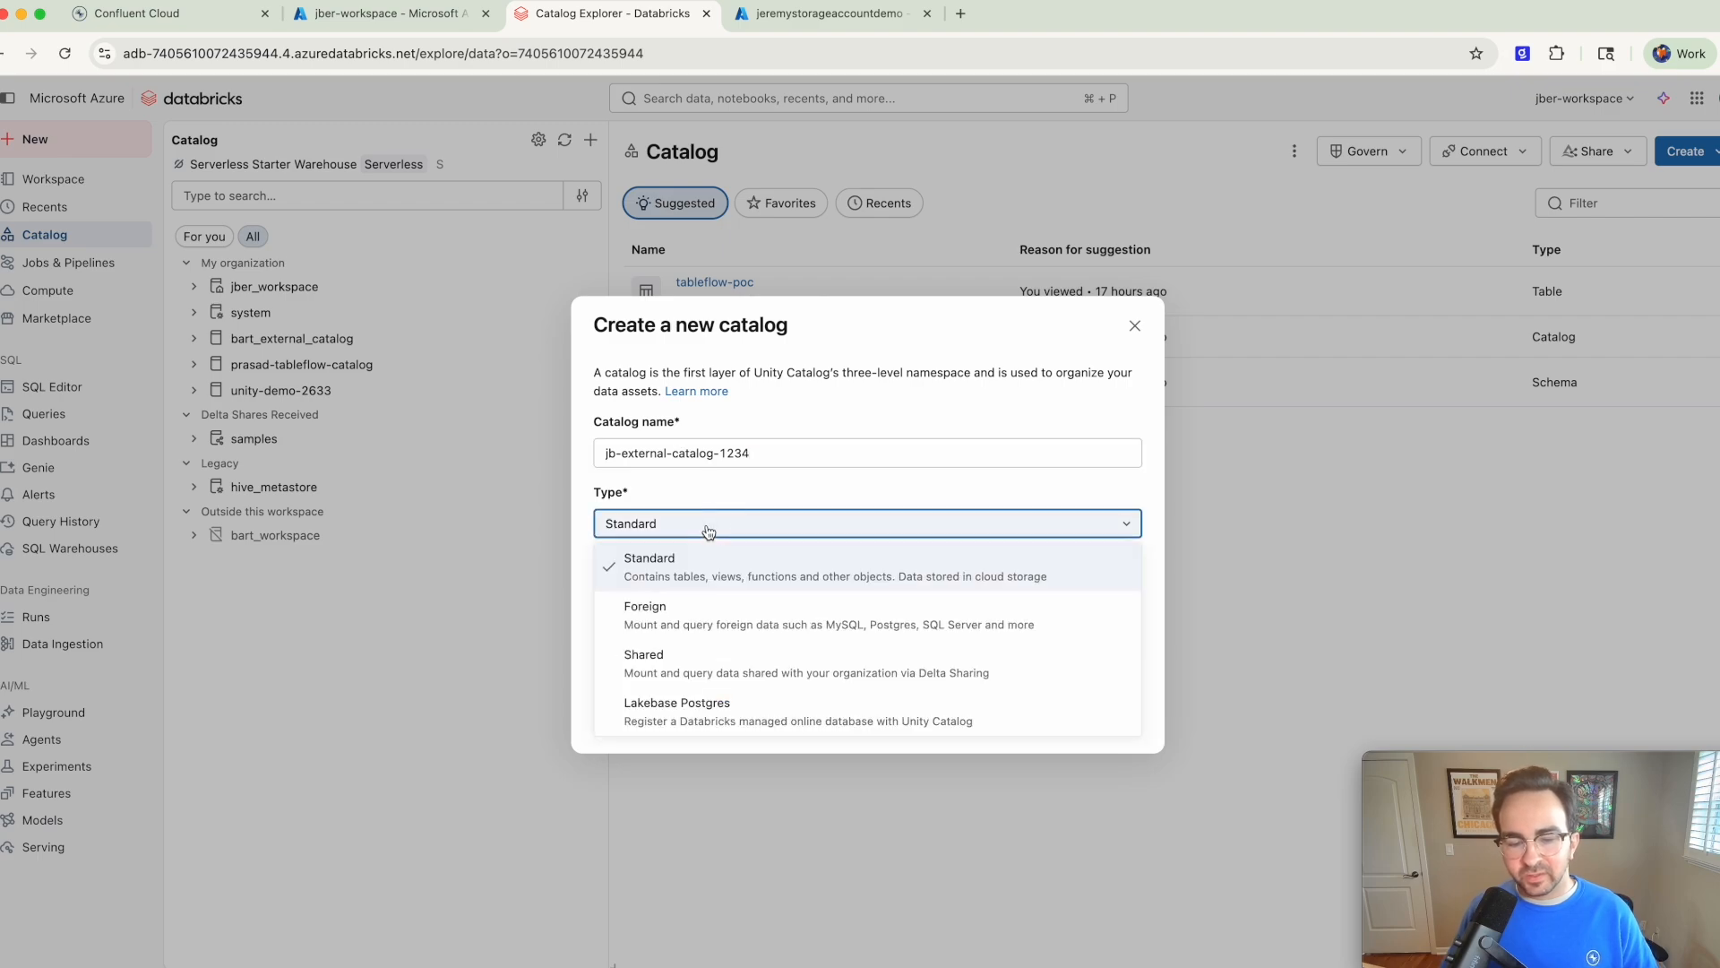
pyautogui.click(708, 529)
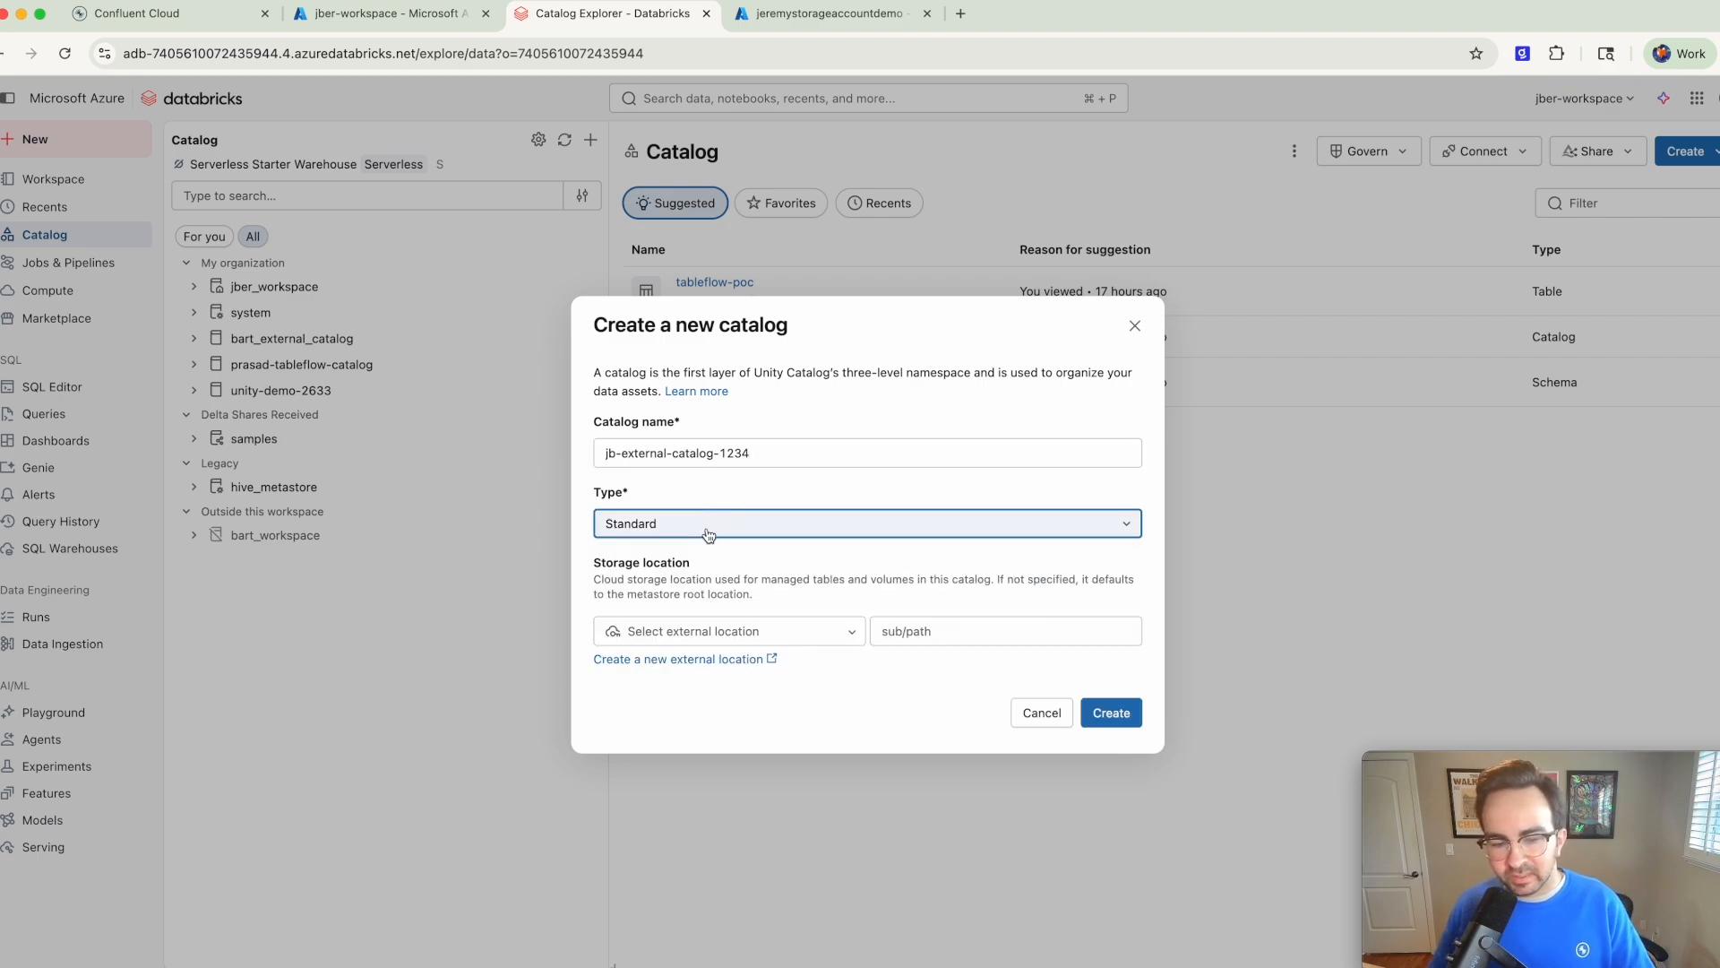
pyautogui.click(699, 627)
pyautogui.scroll(-3, 717, 704)
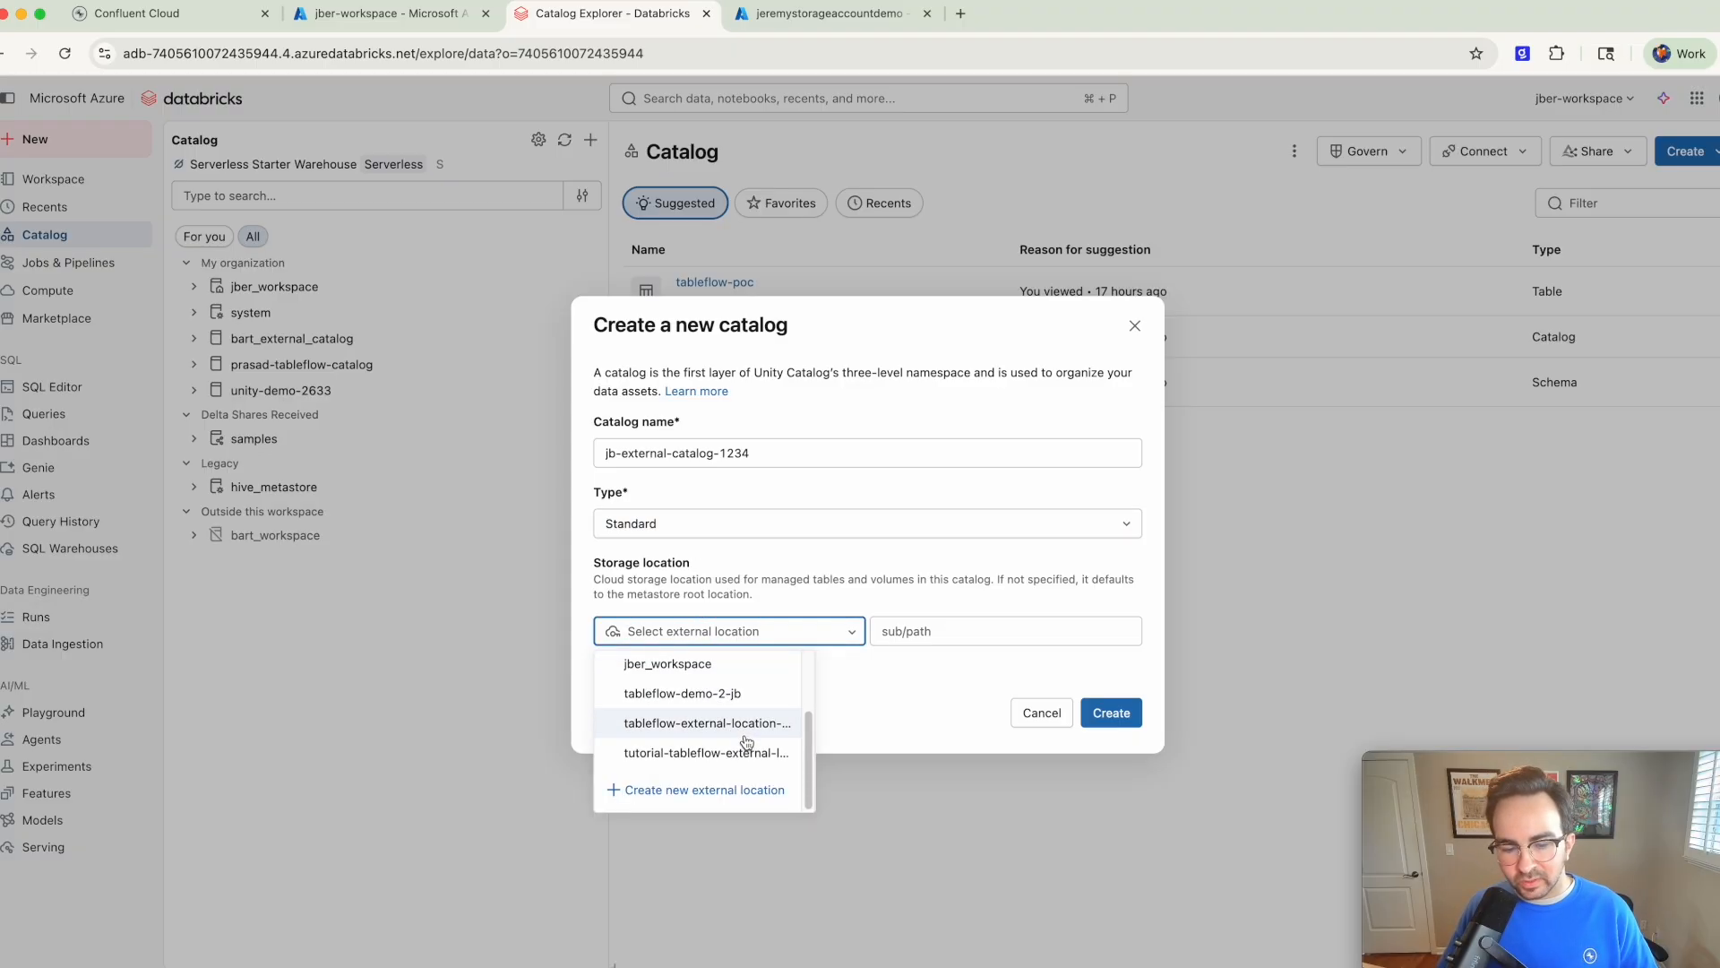
pyautogui.click(743, 726)
pyautogui.click(802, 602)
pyautogui.scroll(-3, 708, 695)
pyautogui.scroll(3, 683, 677)
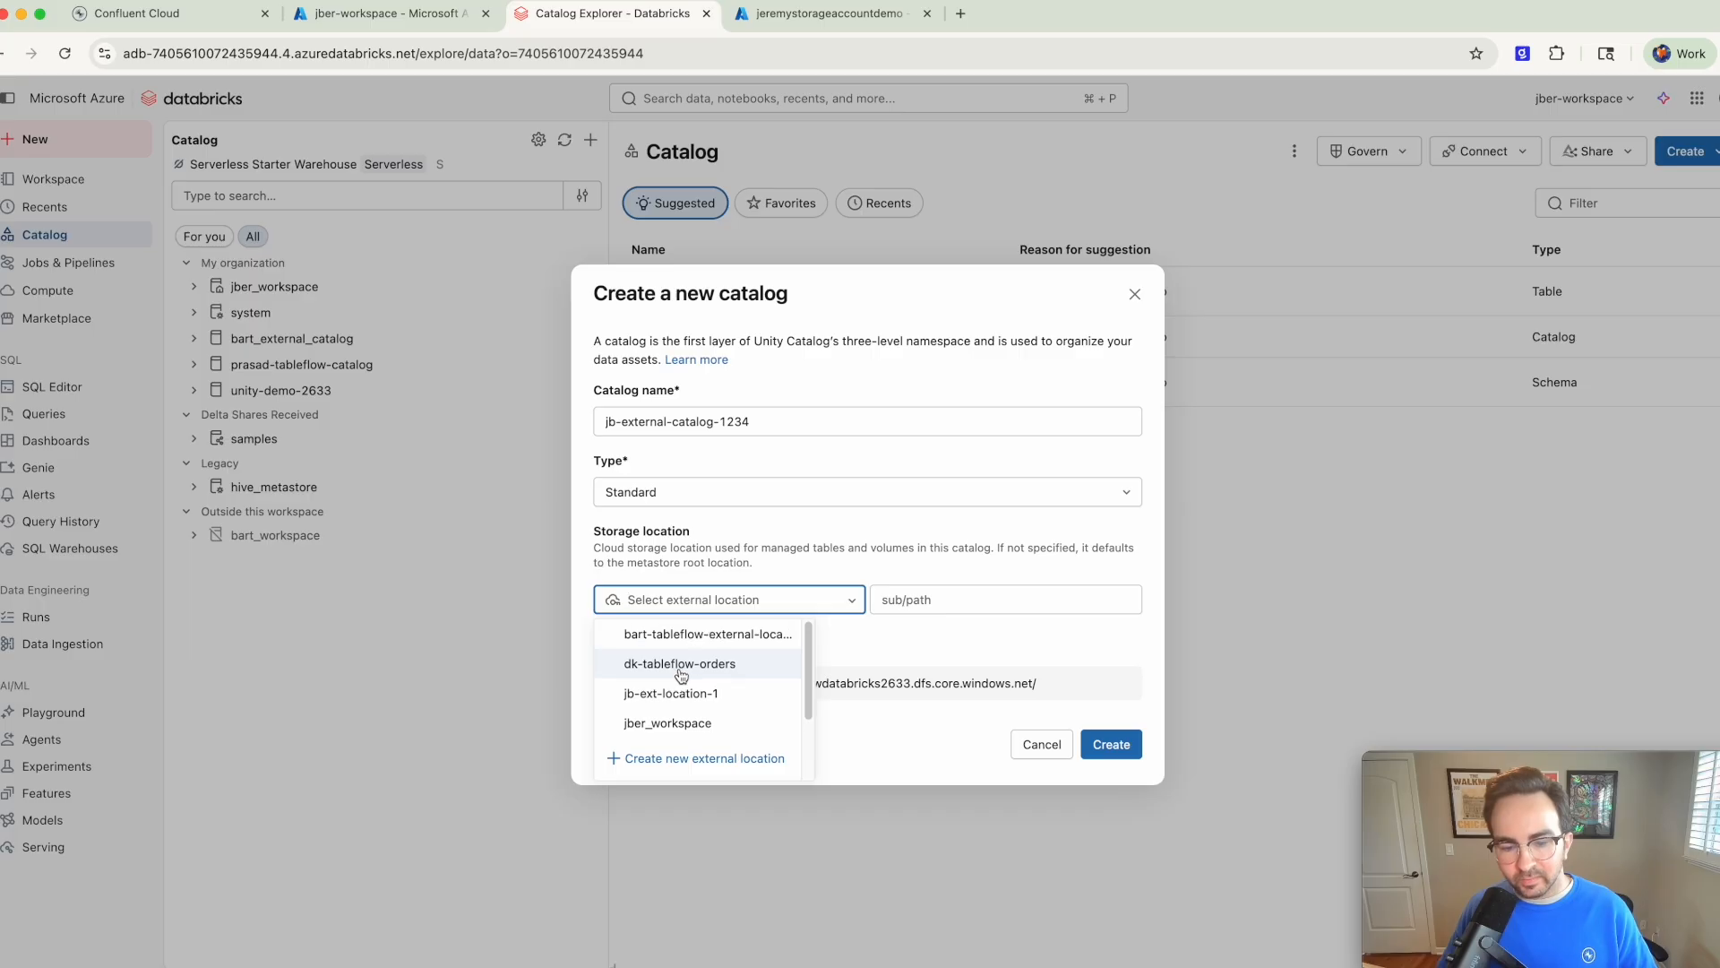
pyautogui.scroll(-1, 730, 671)
pyautogui.scroll(-2, 730, 672)
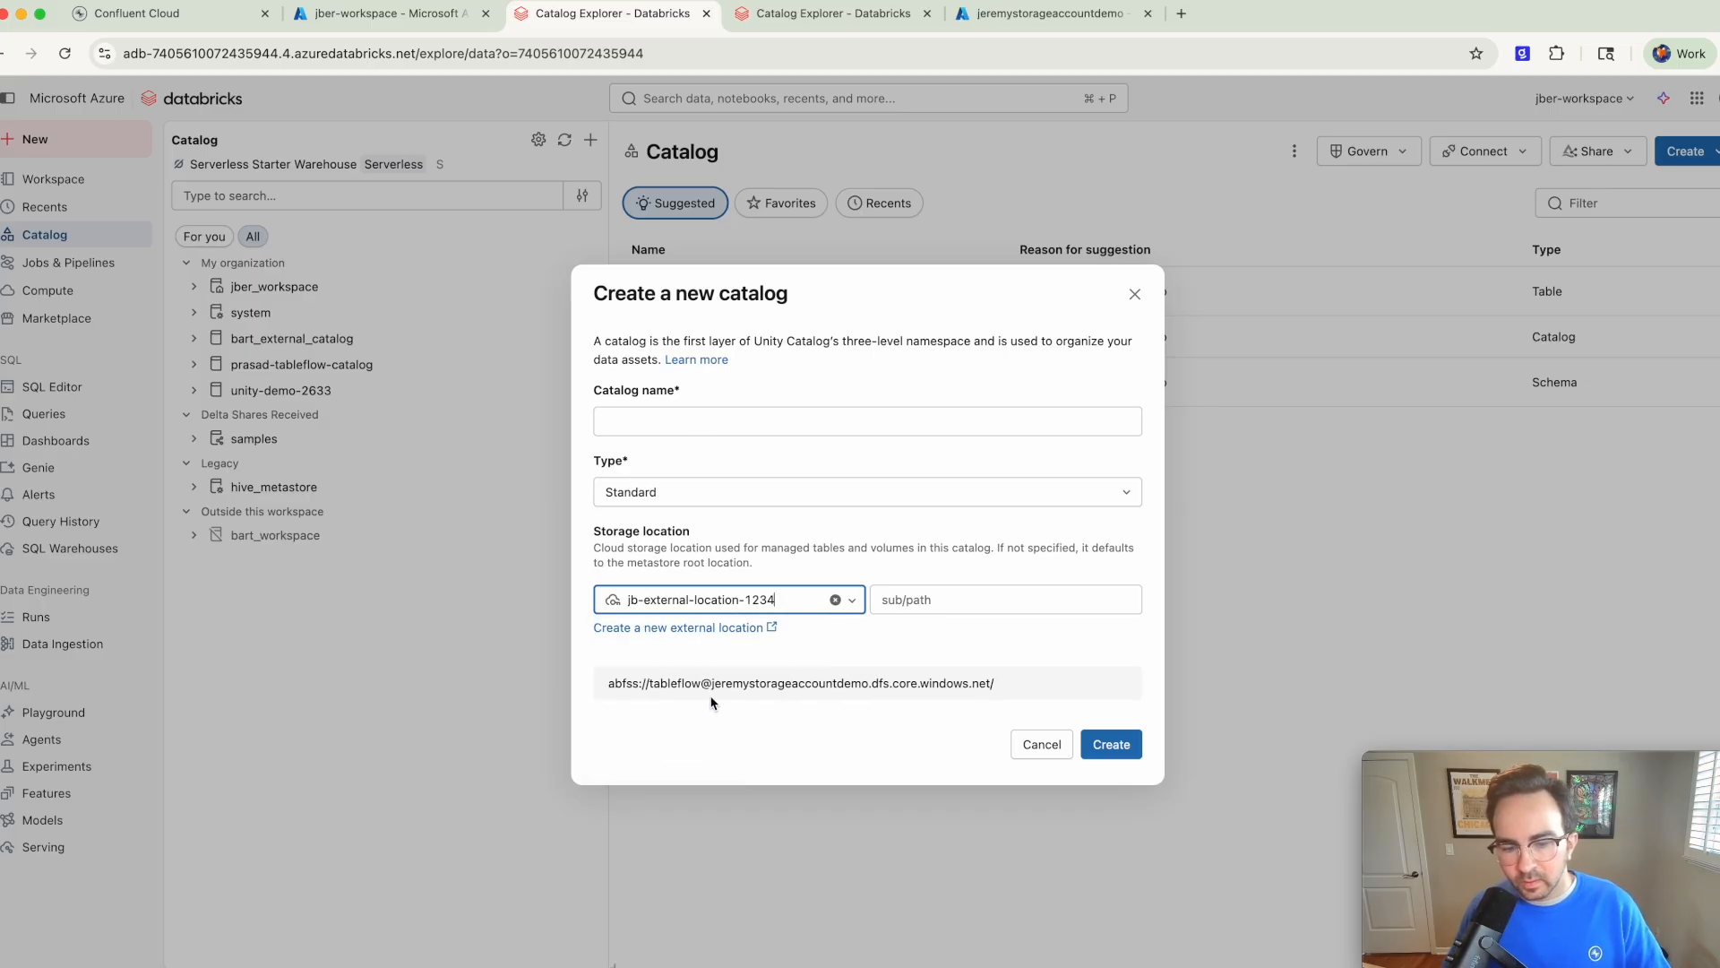
# Step: Enter jb-external-catalog-1234 as the catalog name again and create the catalog
pyautogui.click(712, 419)
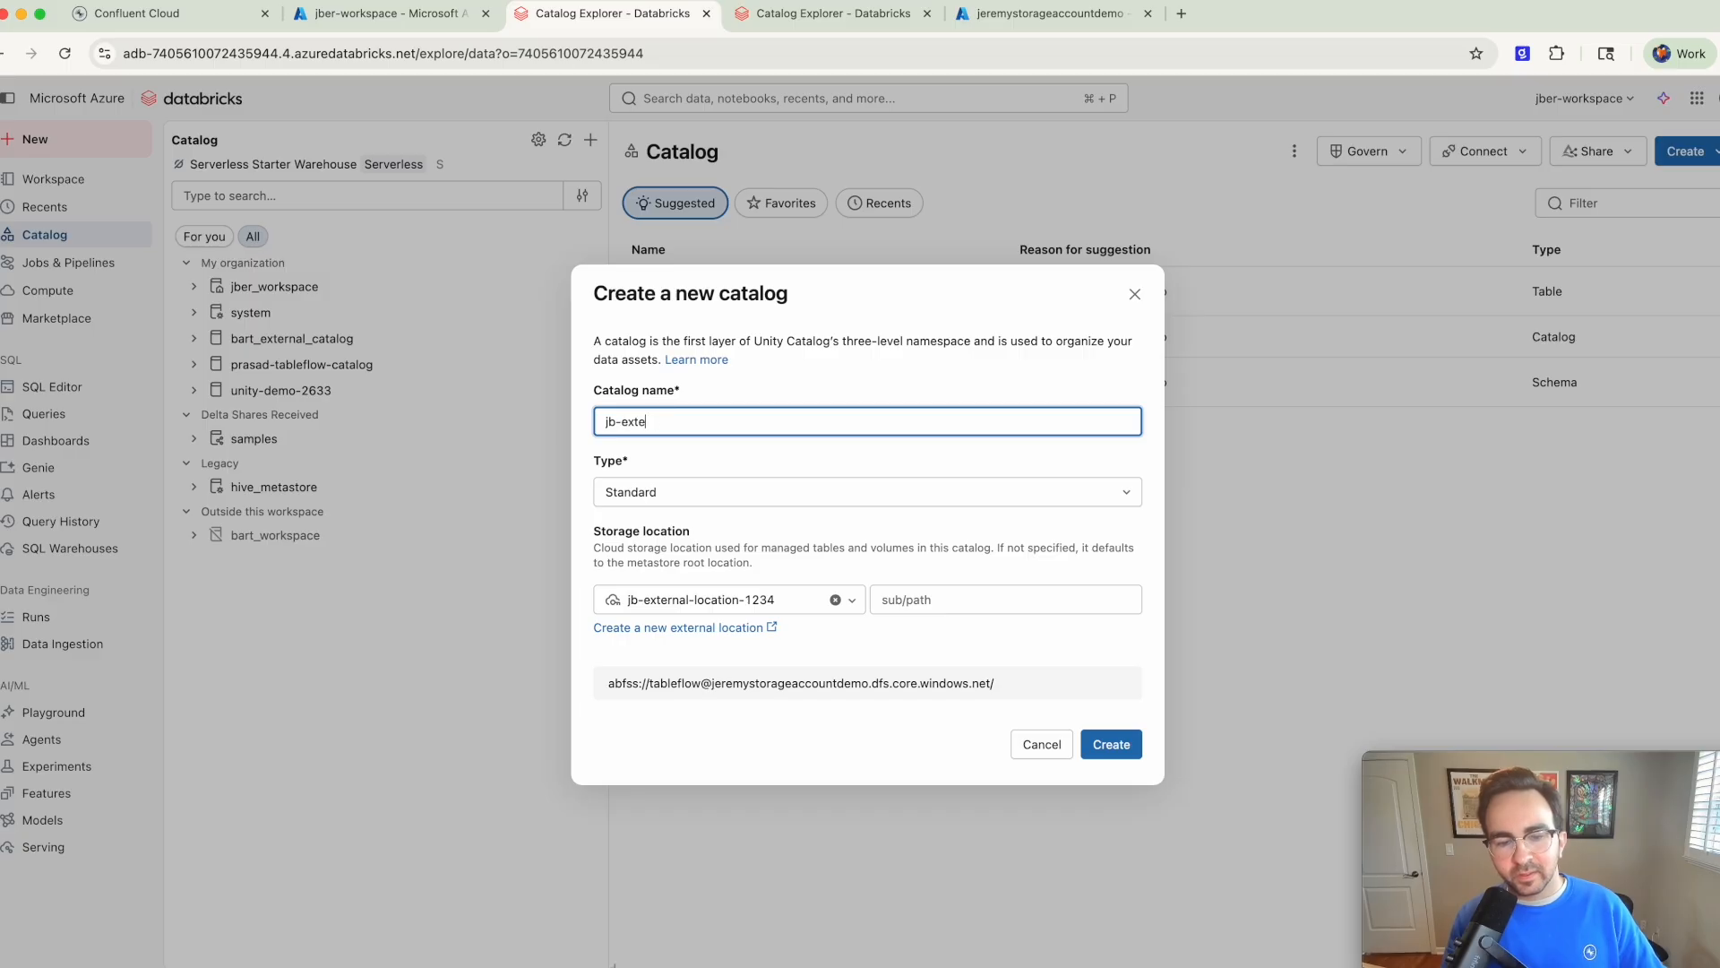
pyautogui.write('jb-external-catalog-1234')
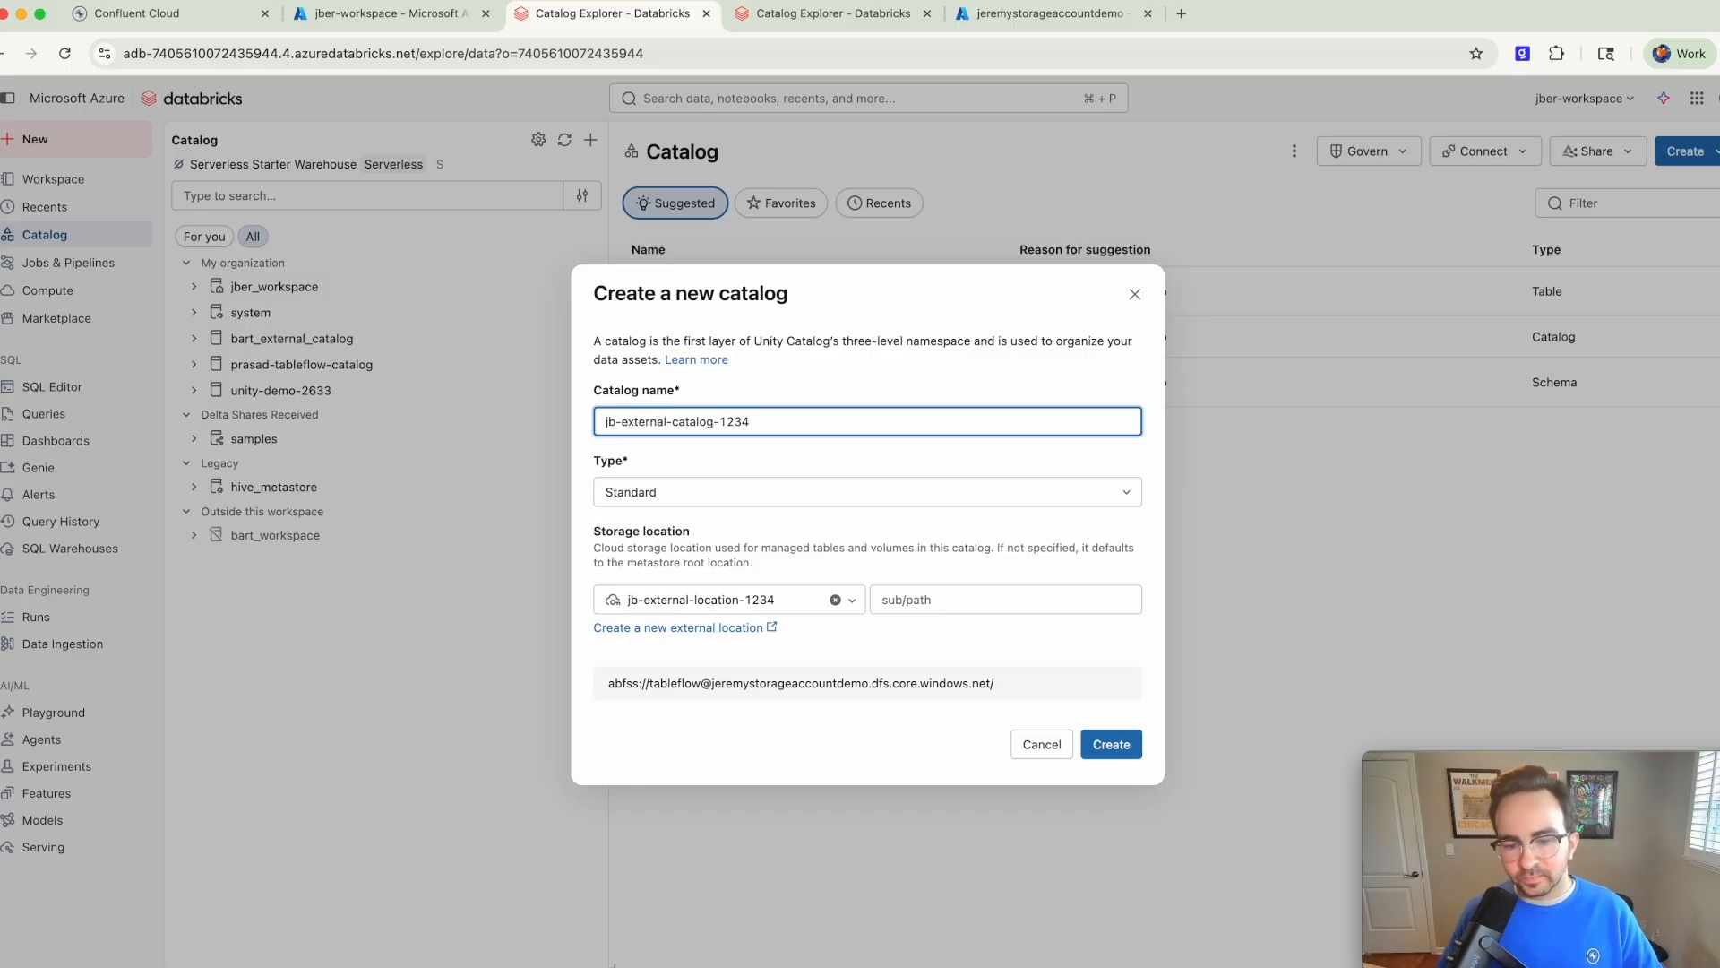
pyautogui.click(904, 637)
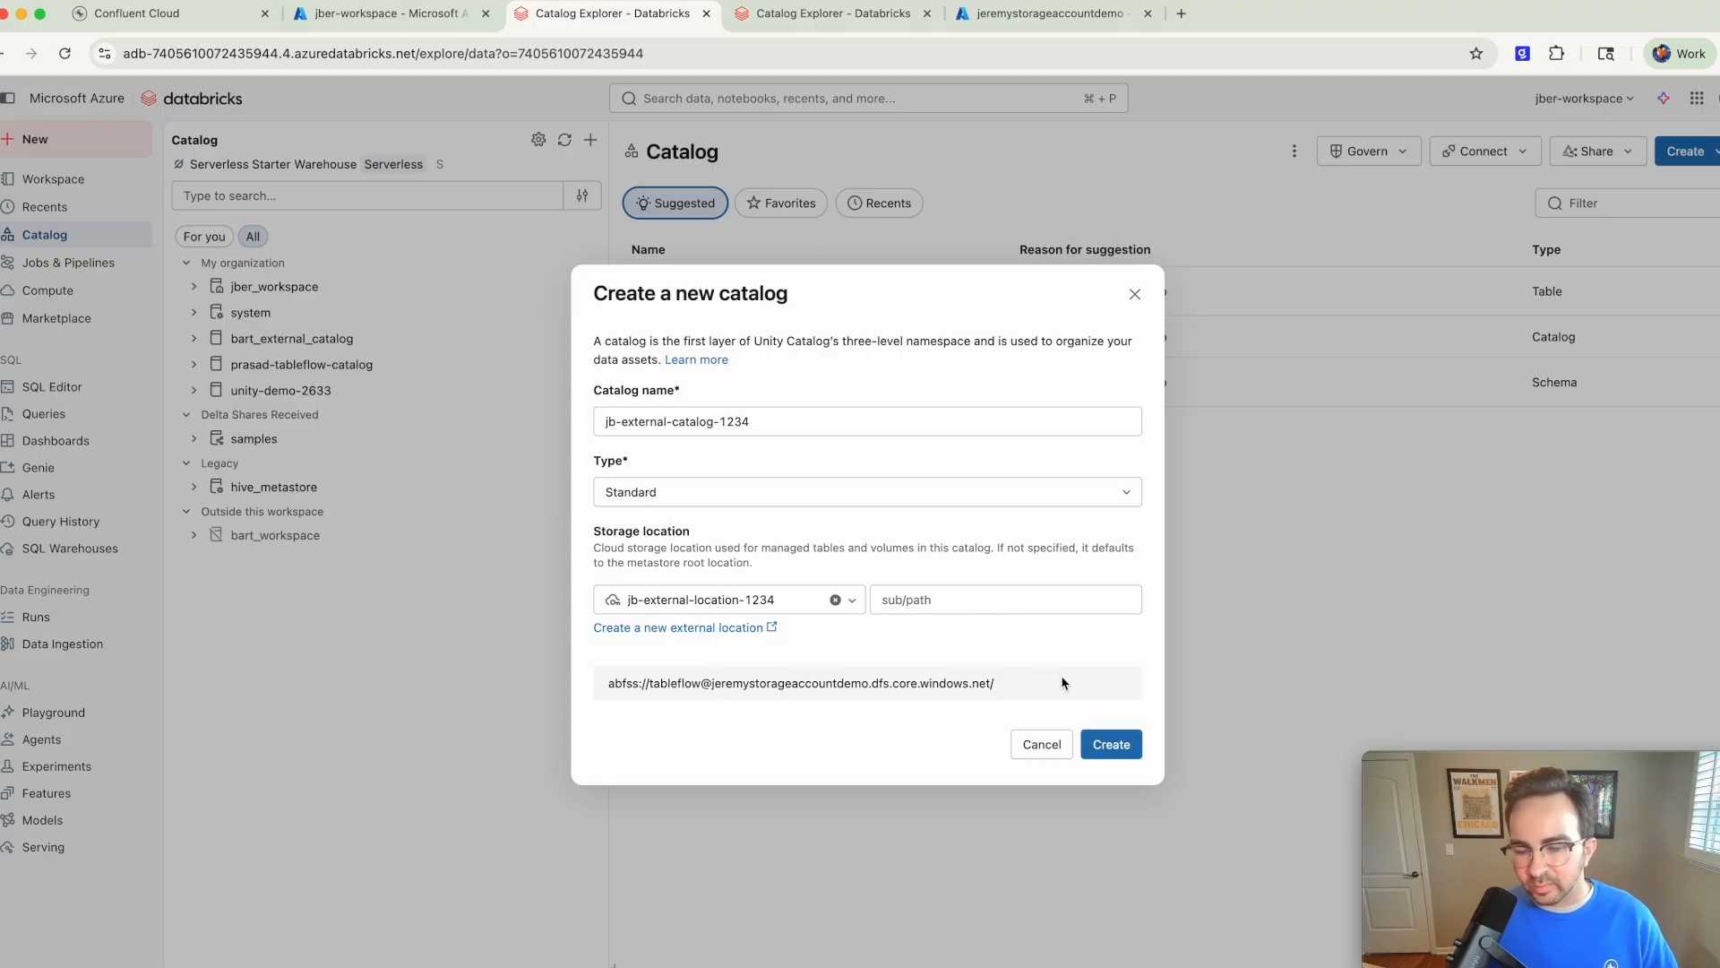
pyautogui.click(1112, 755)
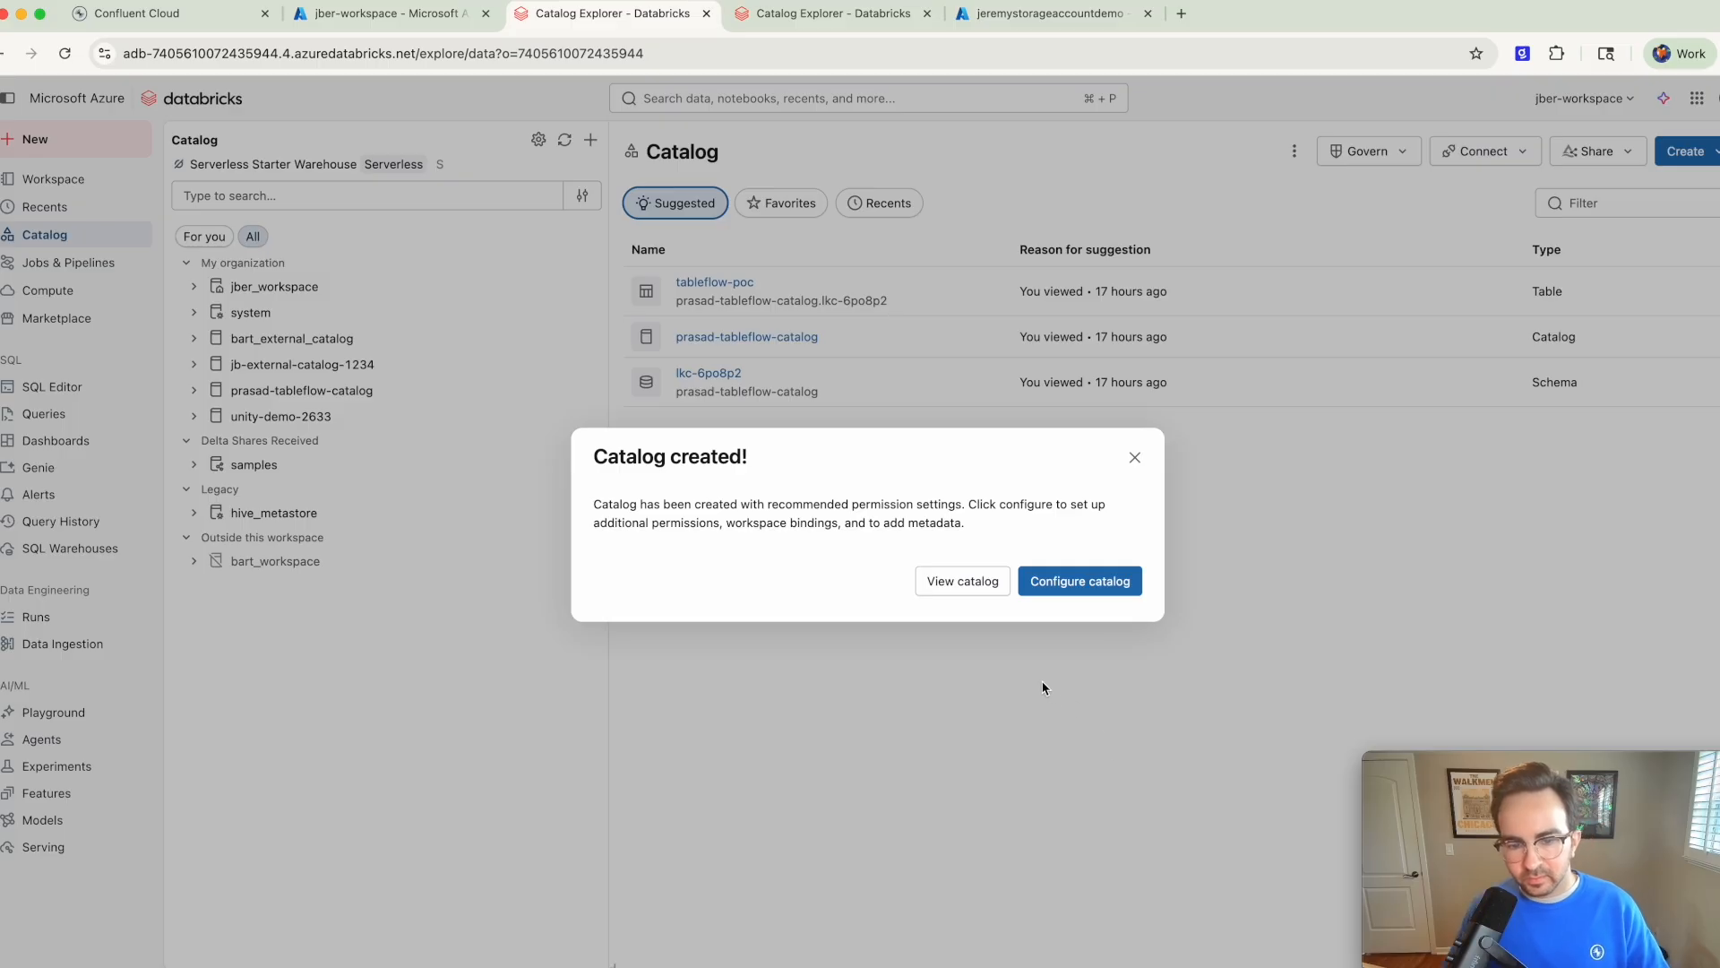
# Step: Open the new catalog jb-external-catalog-1234 and review its schemas and permissions
pyautogui.click(977, 583)
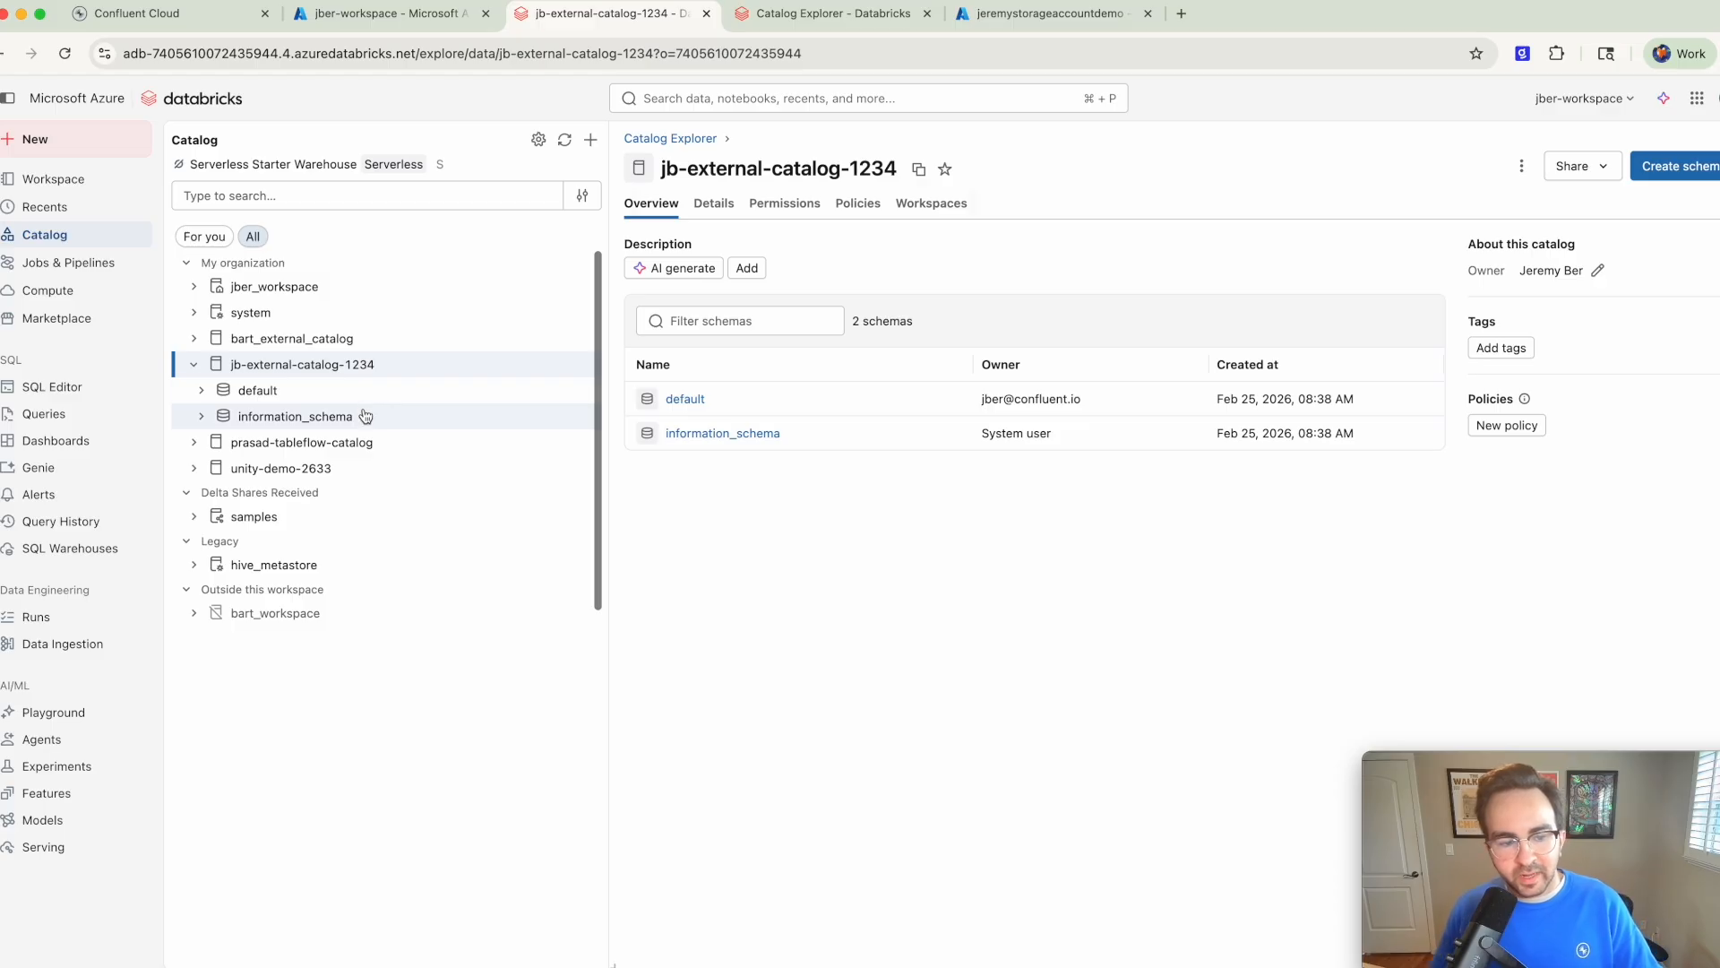
pyautogui.moveTo(358, 413)
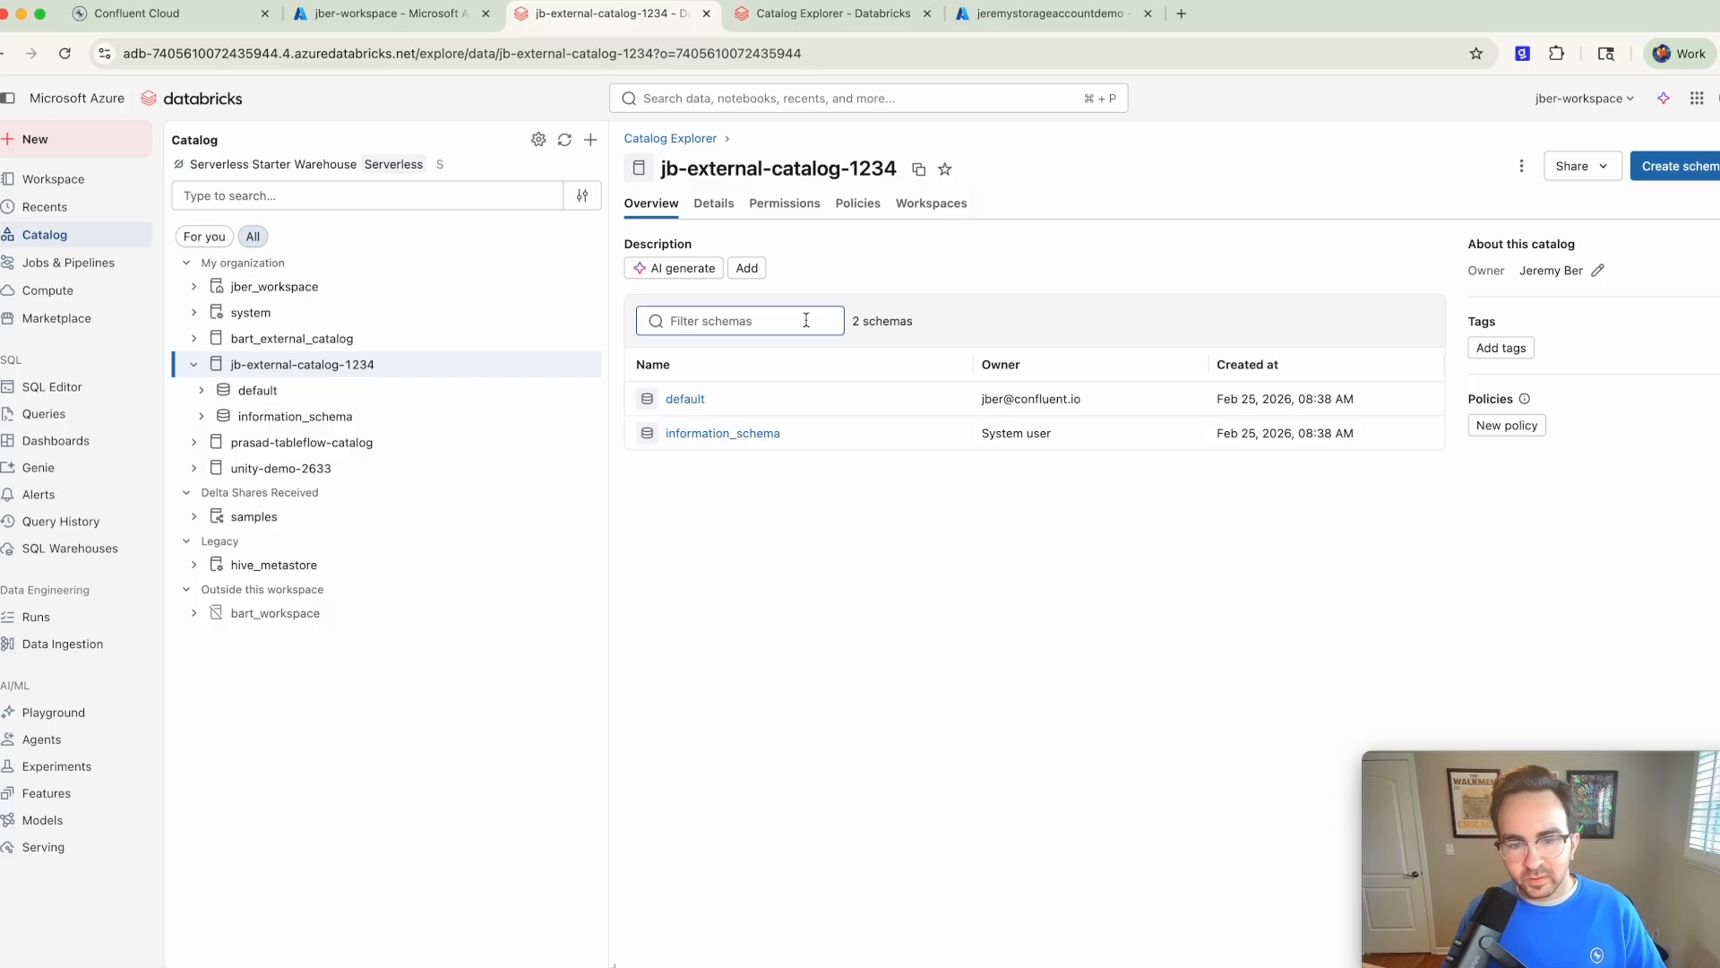
pyautogui.click(799, 213)
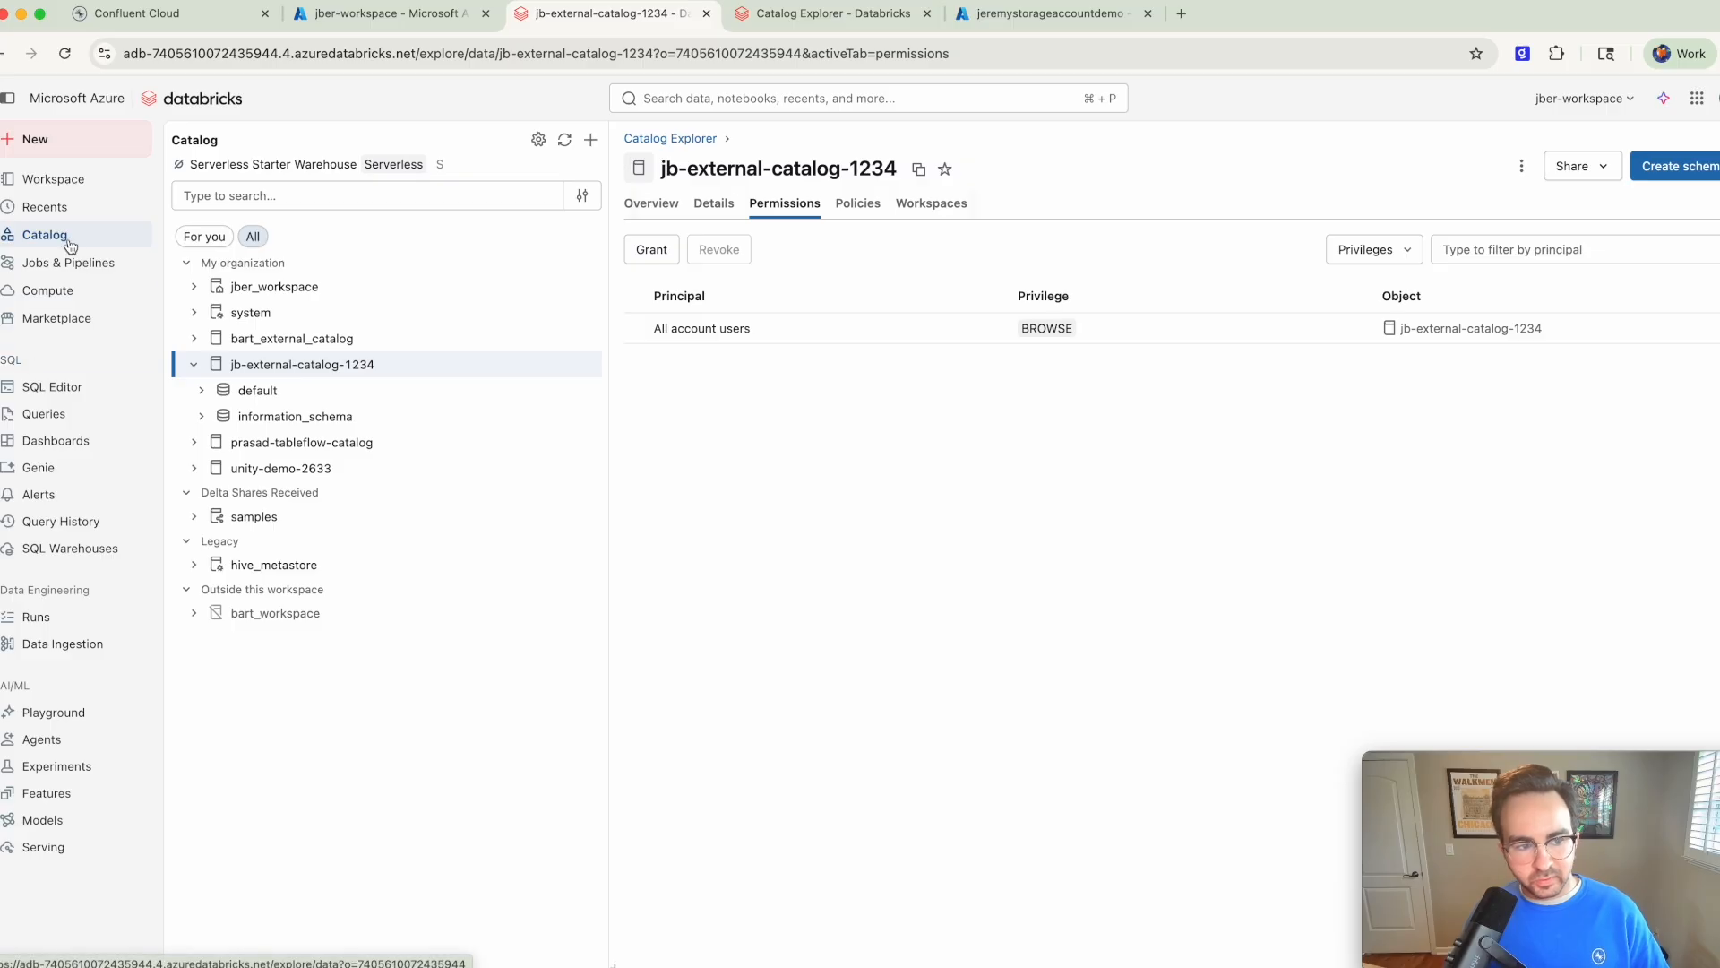
# Step: Open the service principals management page in the workspace's identity and access settings
pyautogui.click(1715, 99)
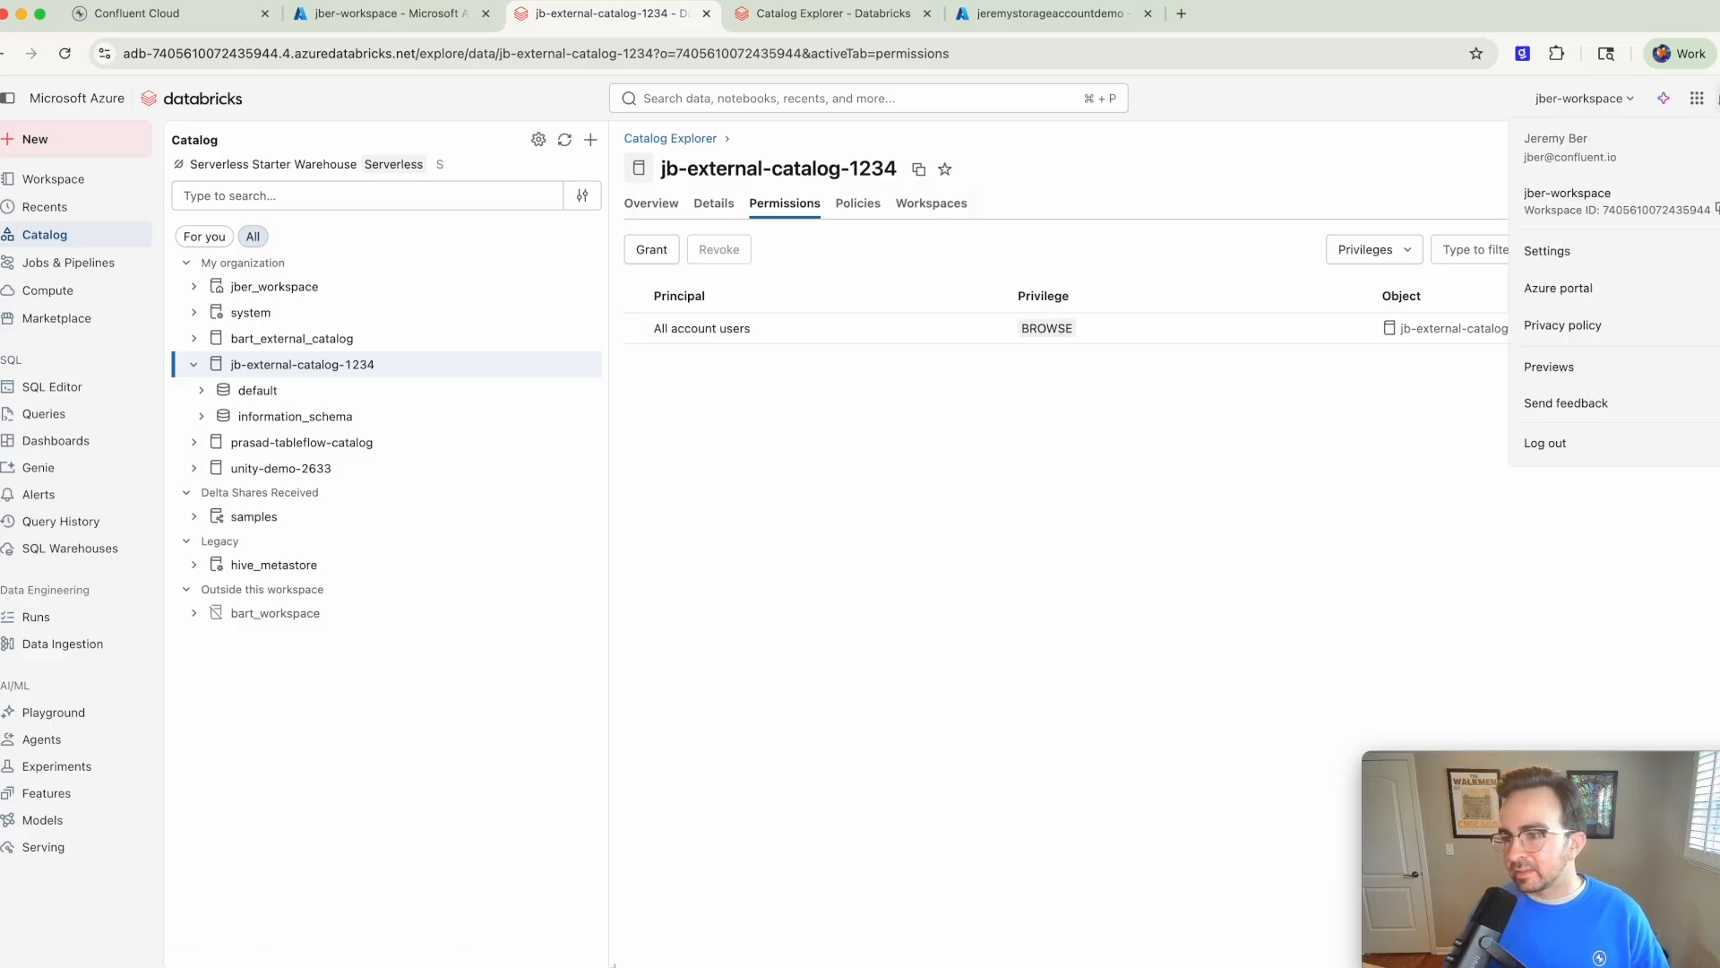
pyautogui.click(1585, 255)
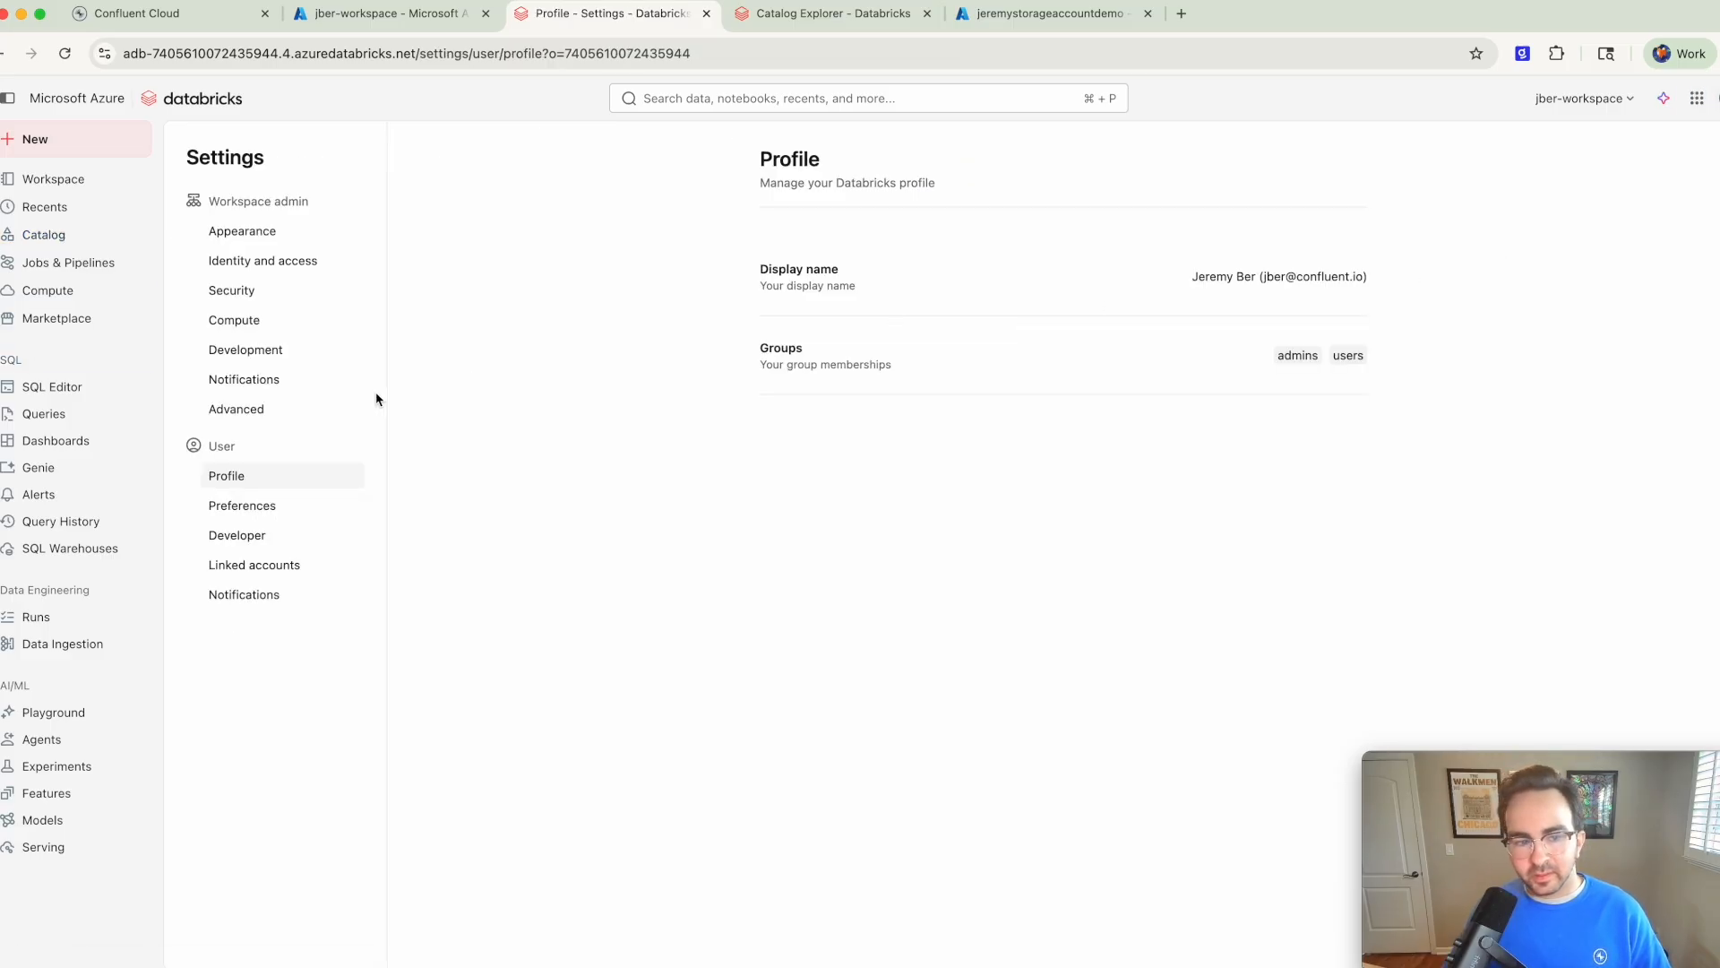
pyautogui.click(267, 271)
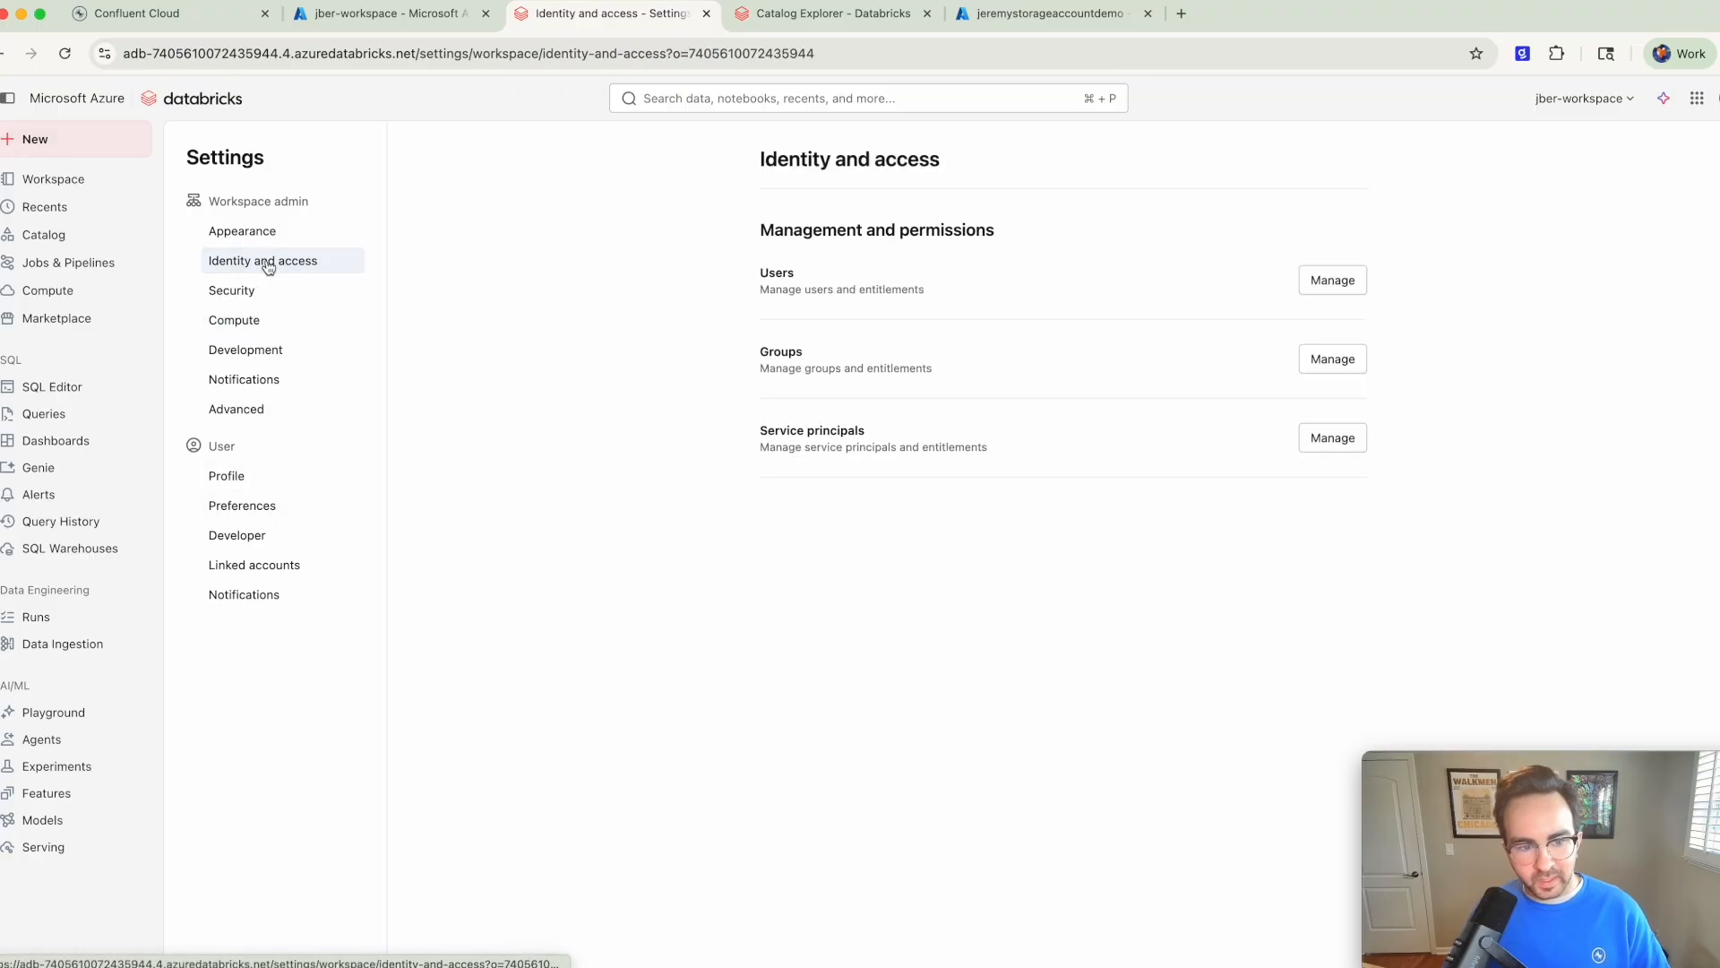
pyautogui.click(1322, 448)
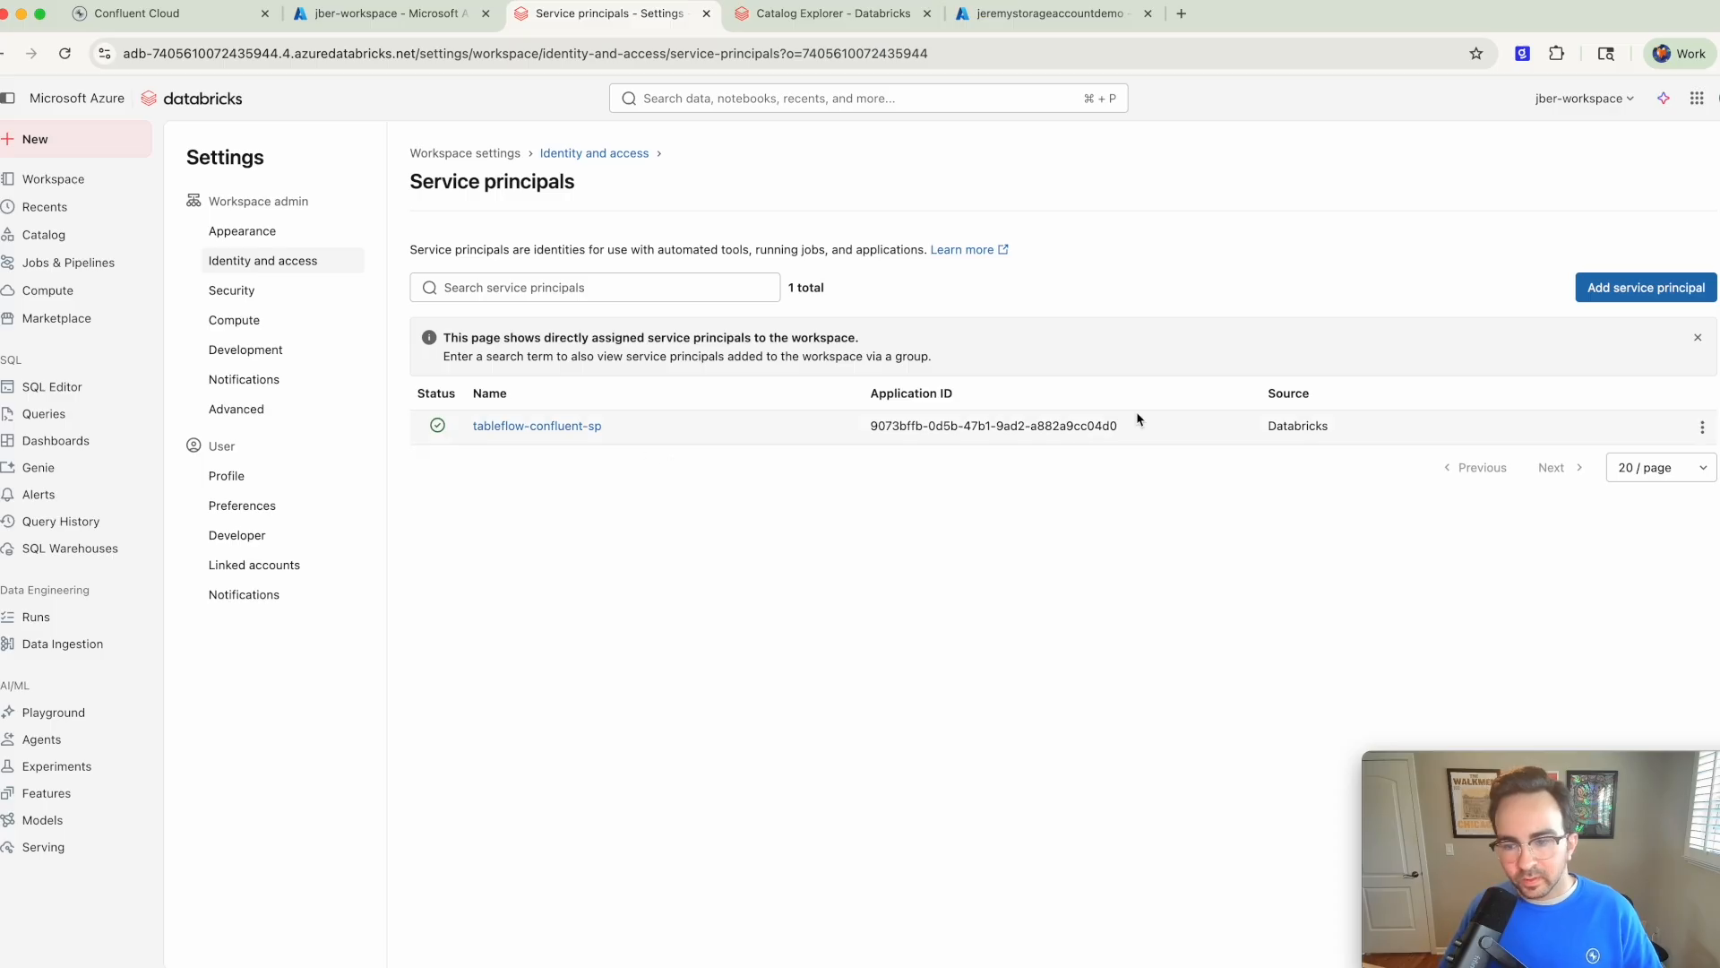
# Step: Add a new Databricks managed service principal named jb-service-principal-1234 to the workspace
pyautogui.click(1627, 294)
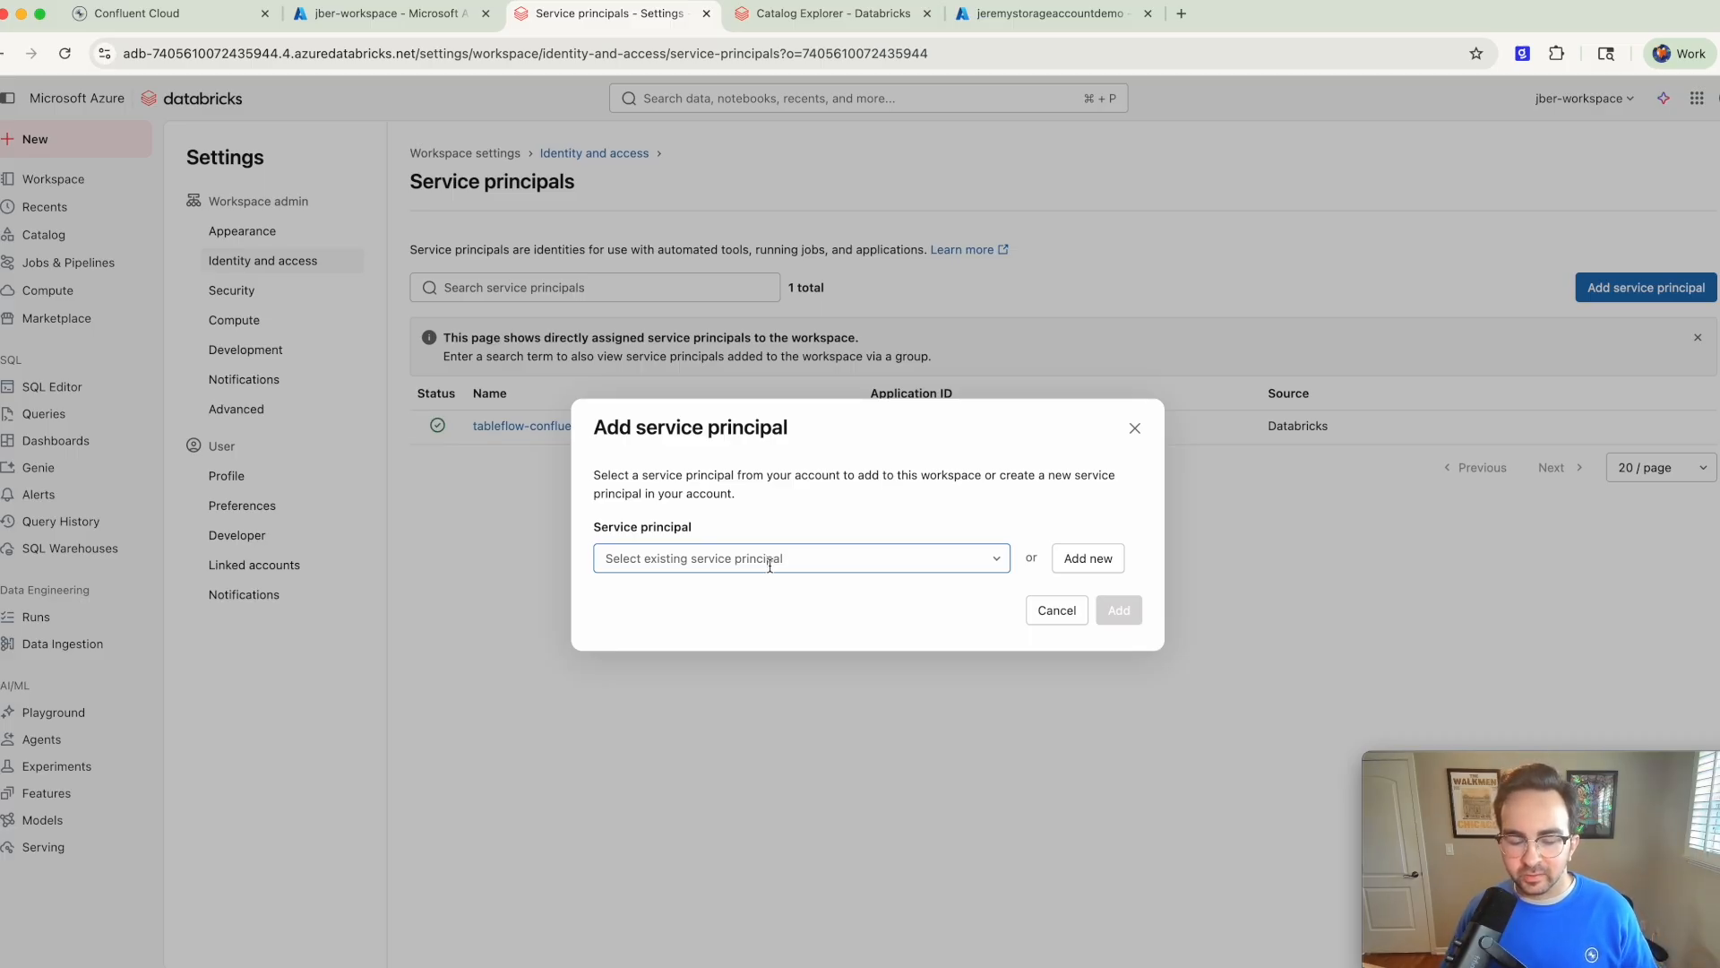
pyautogui.click(1087, 557)
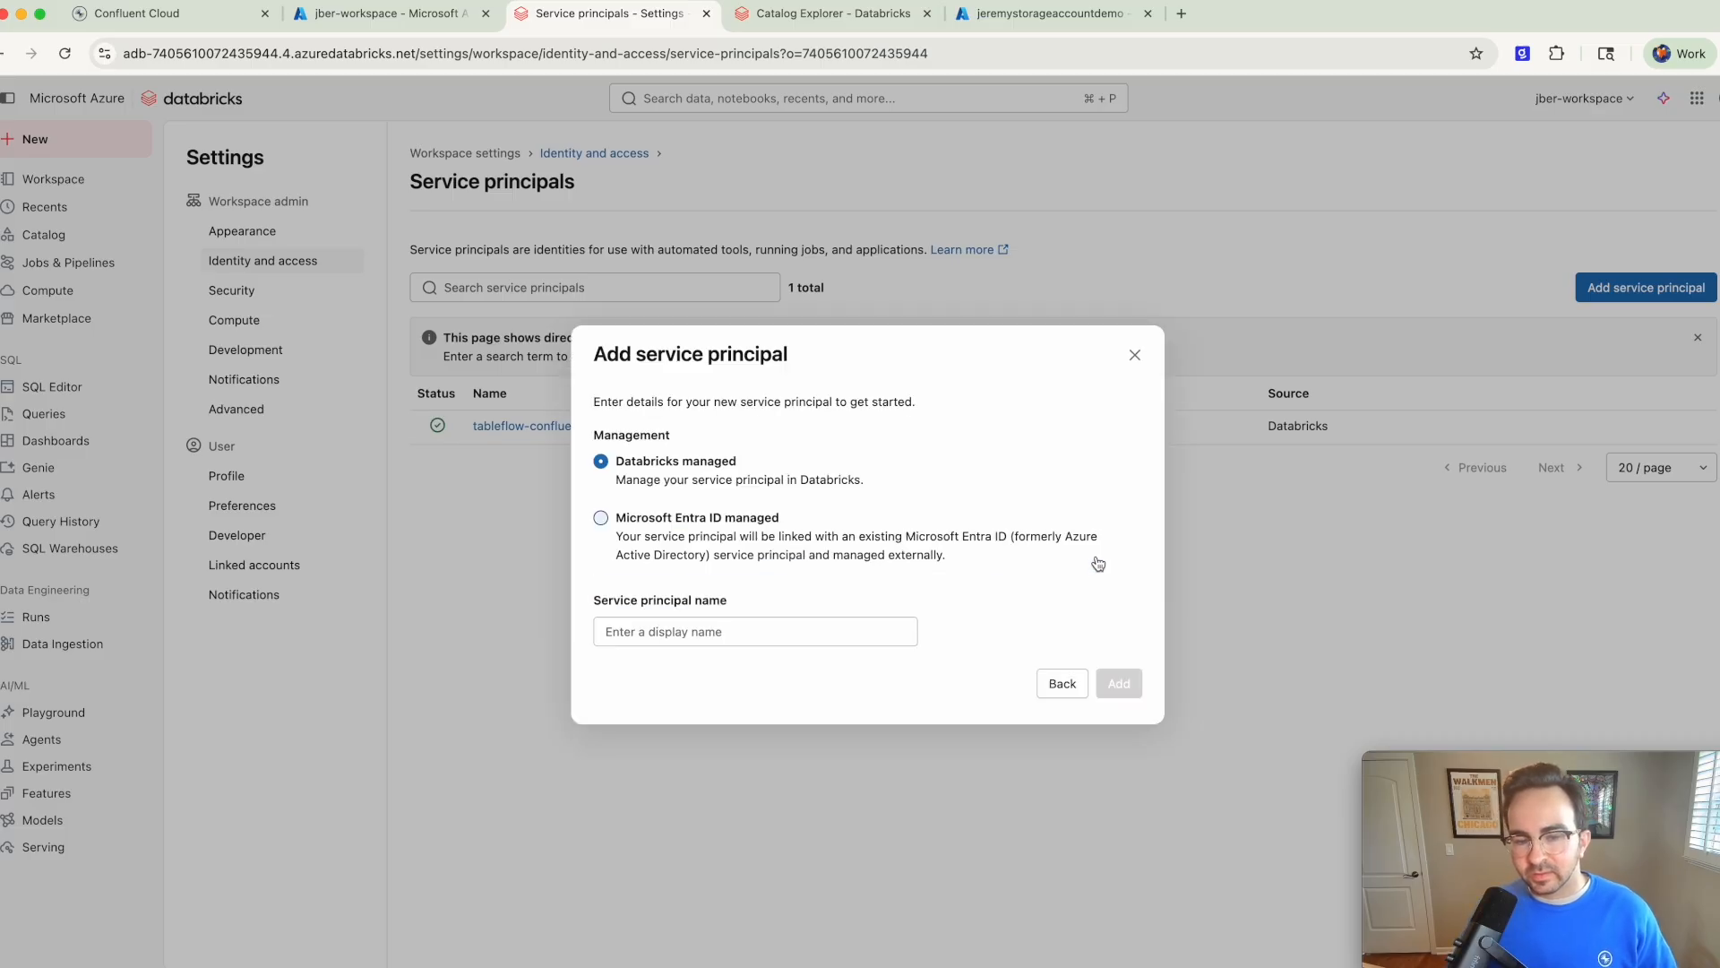
pyautogui.click(664, 637)
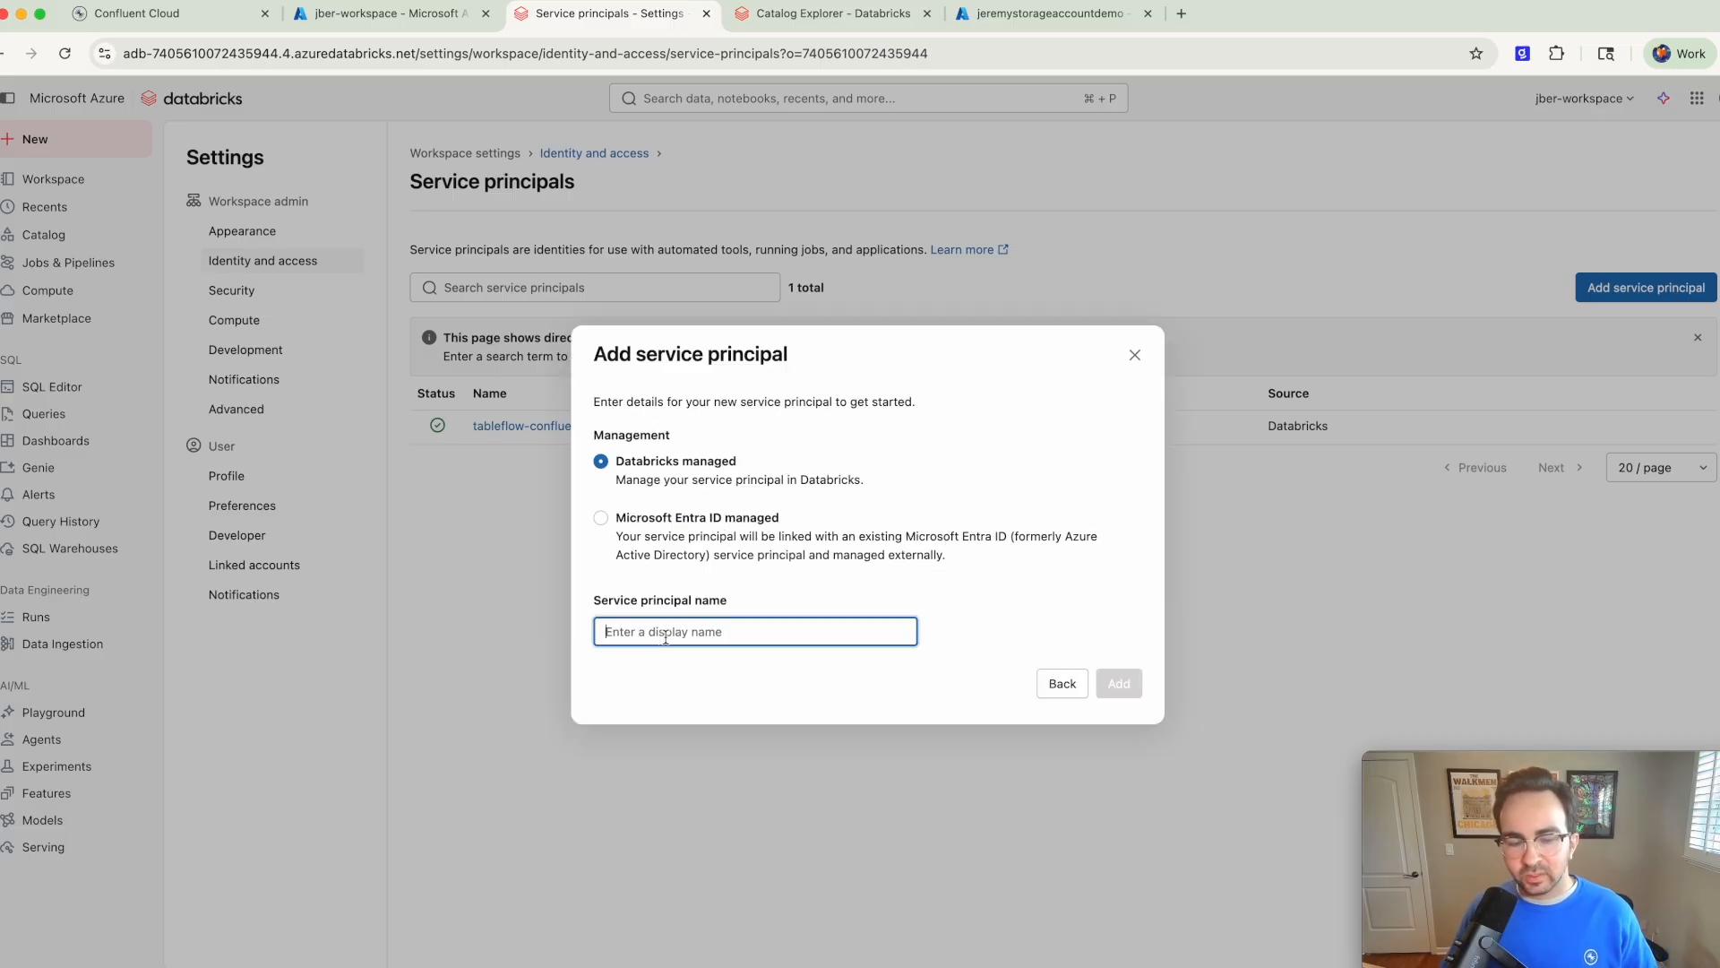
pyautogui.write('jb-s')
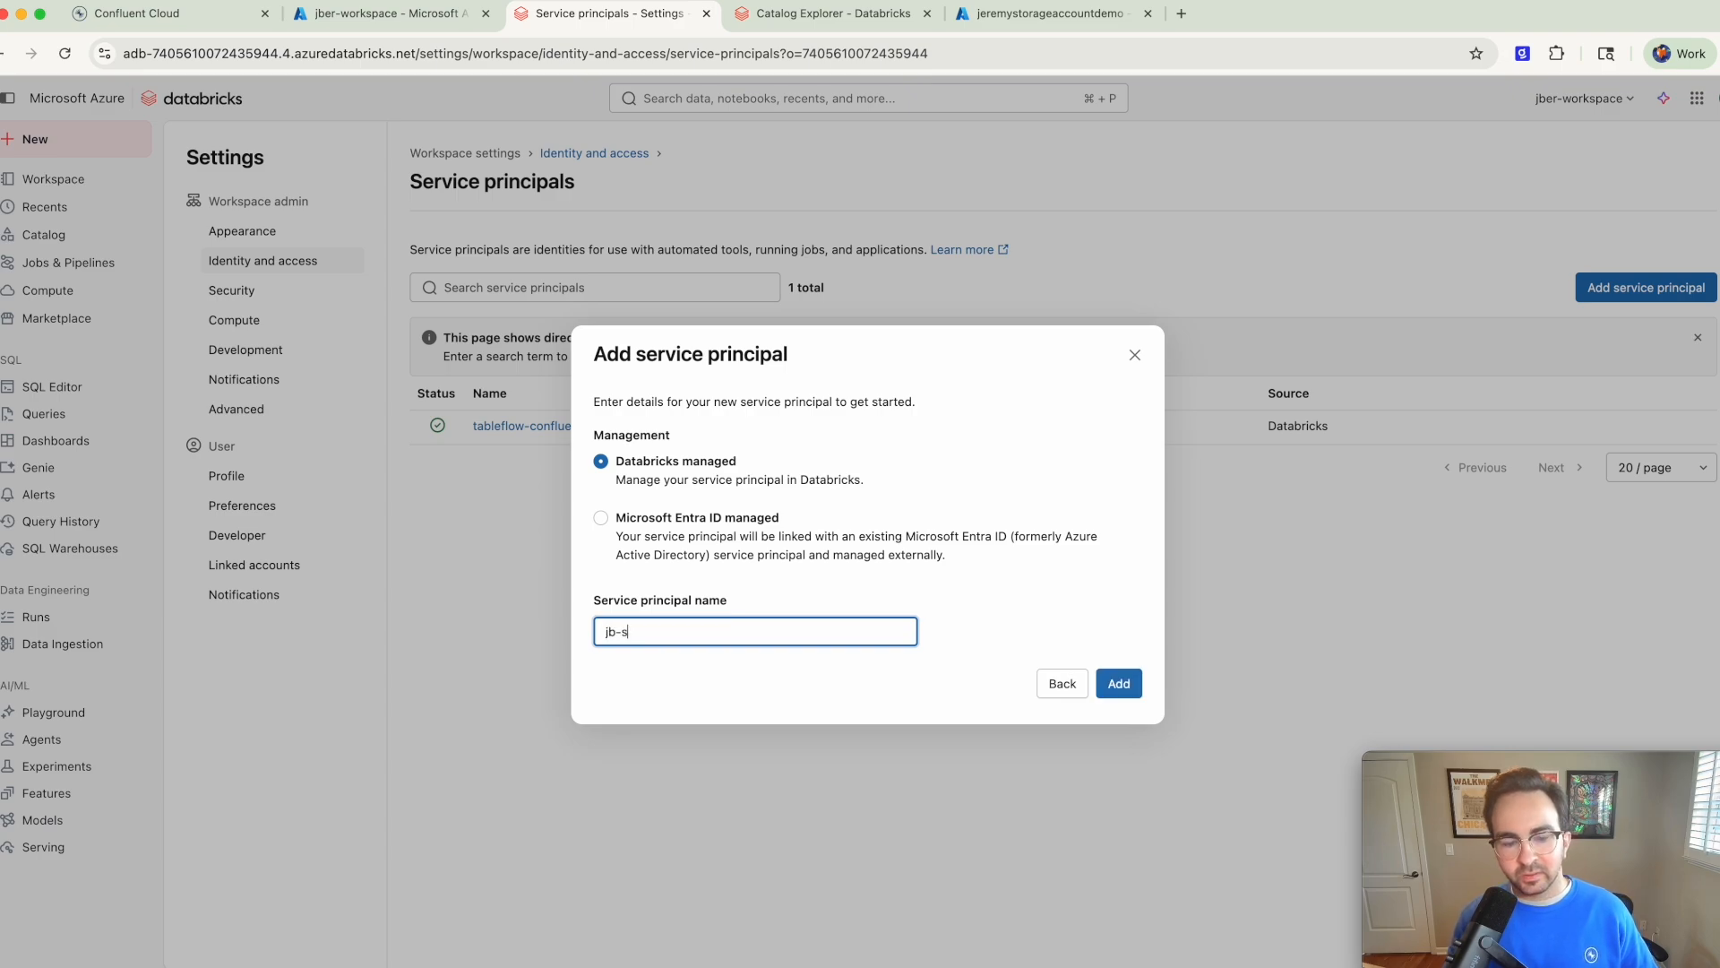
pyautogui.write('ervice-prin')
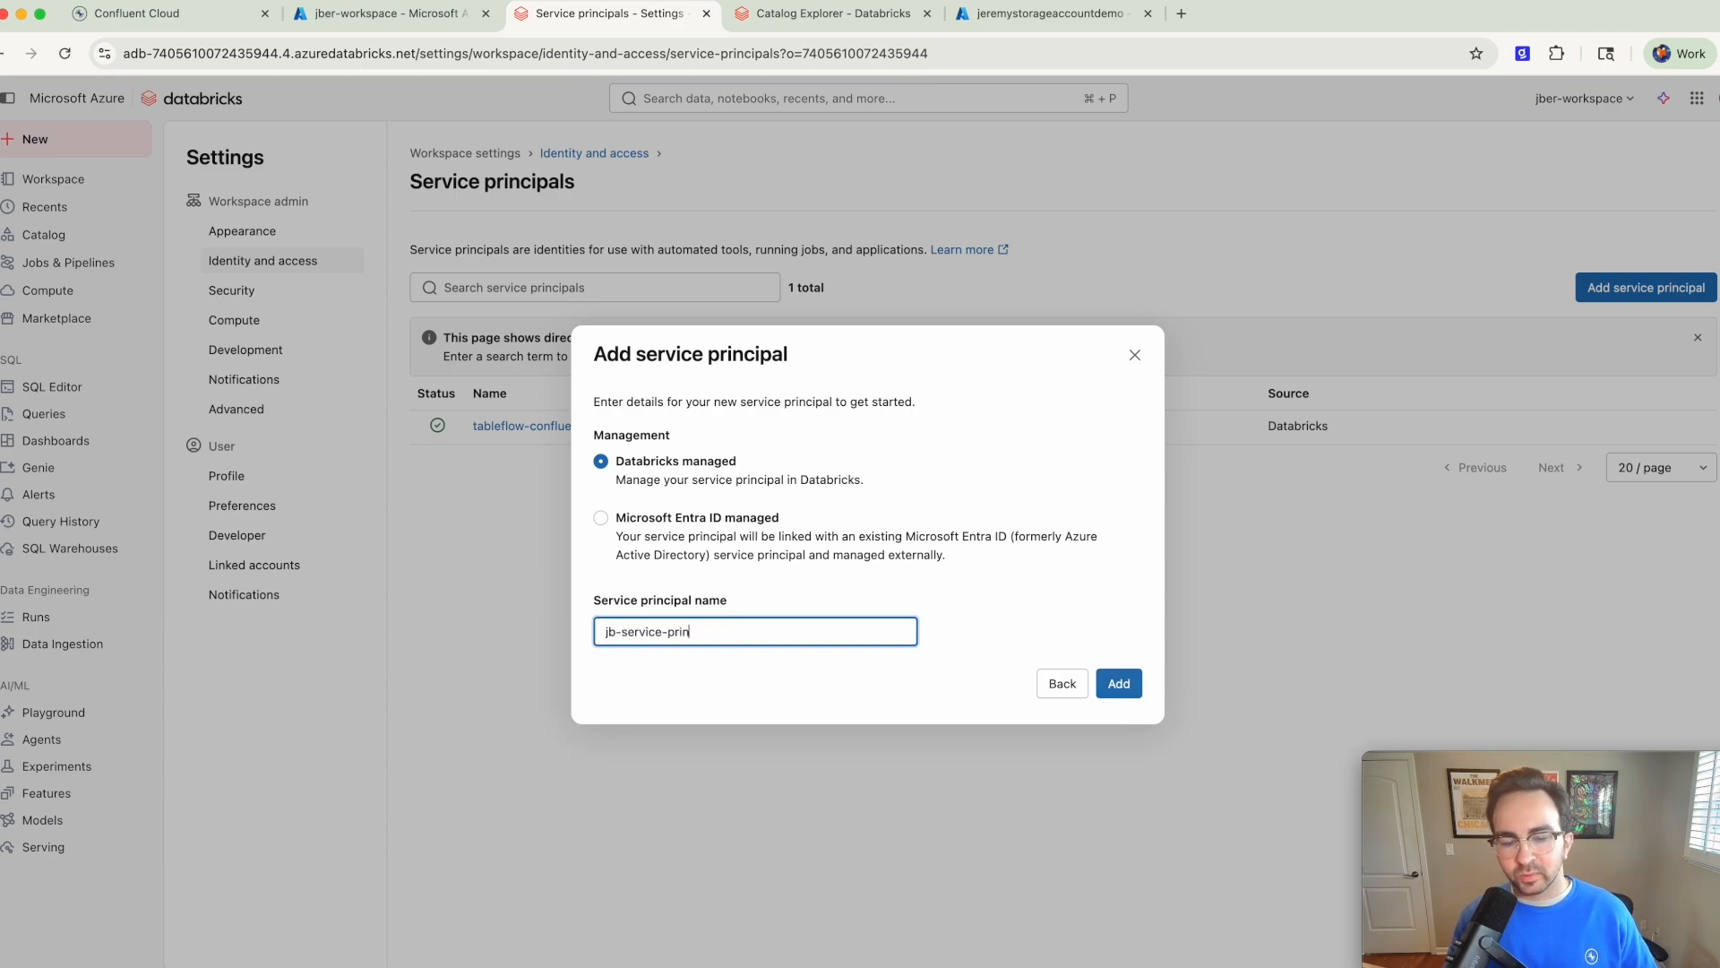
pyautogui.write('cipal-1234')
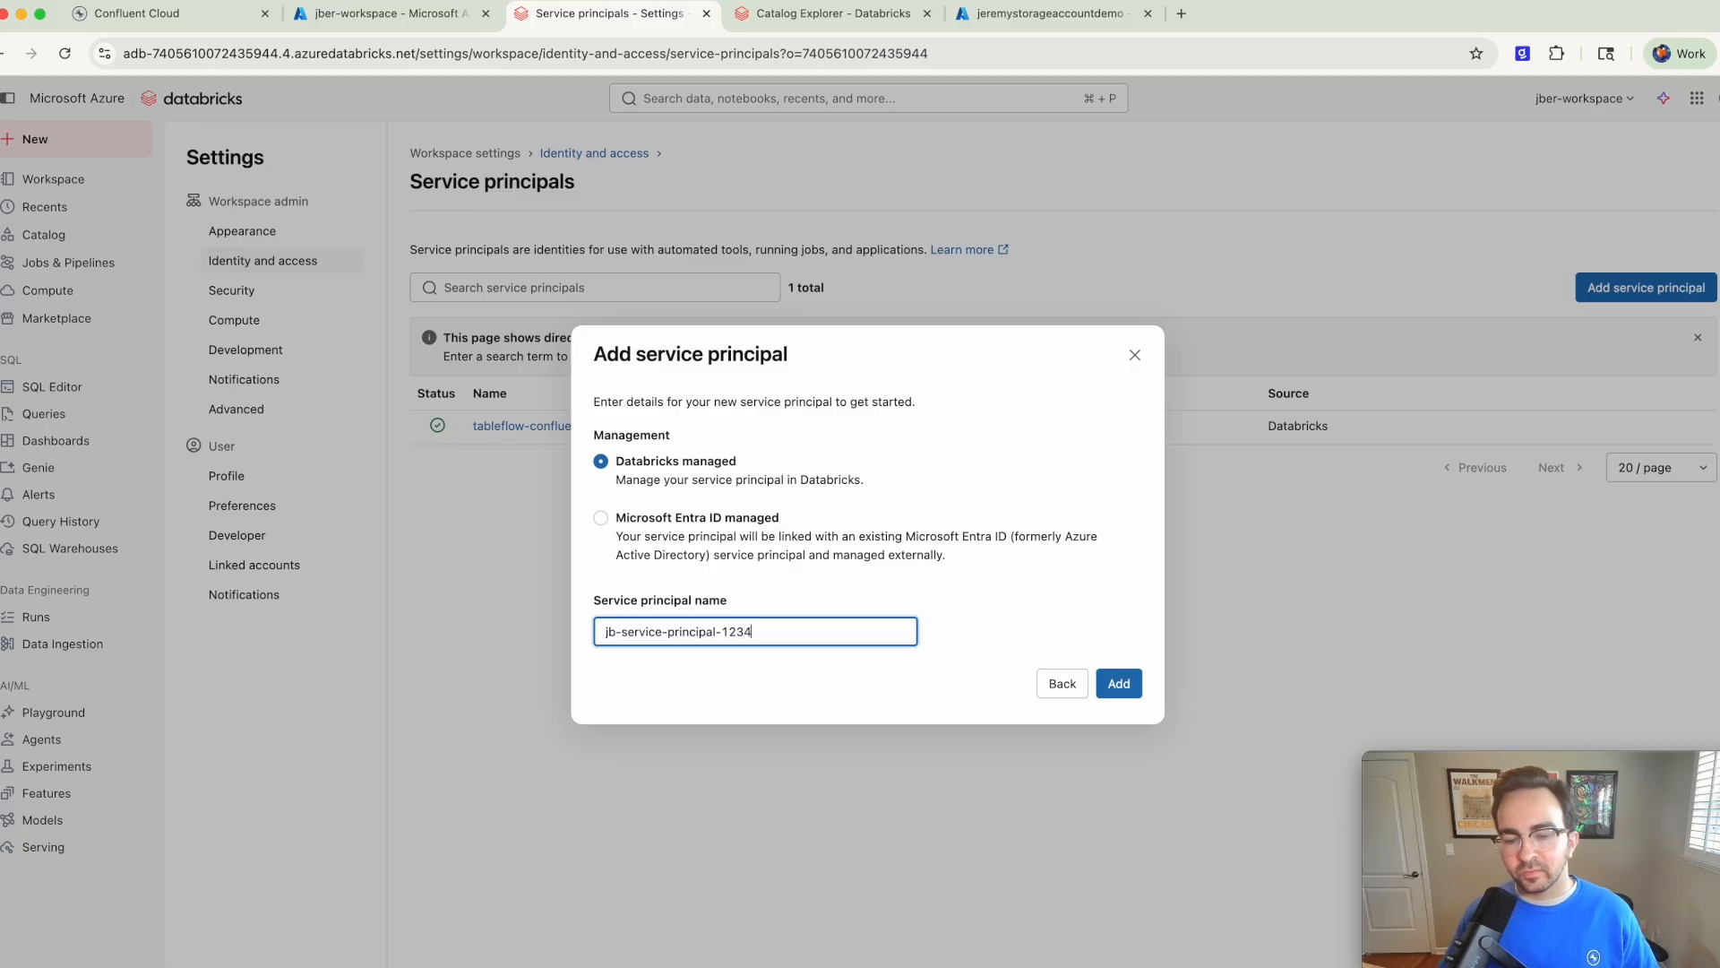
pyautogui.click(1119, 683)
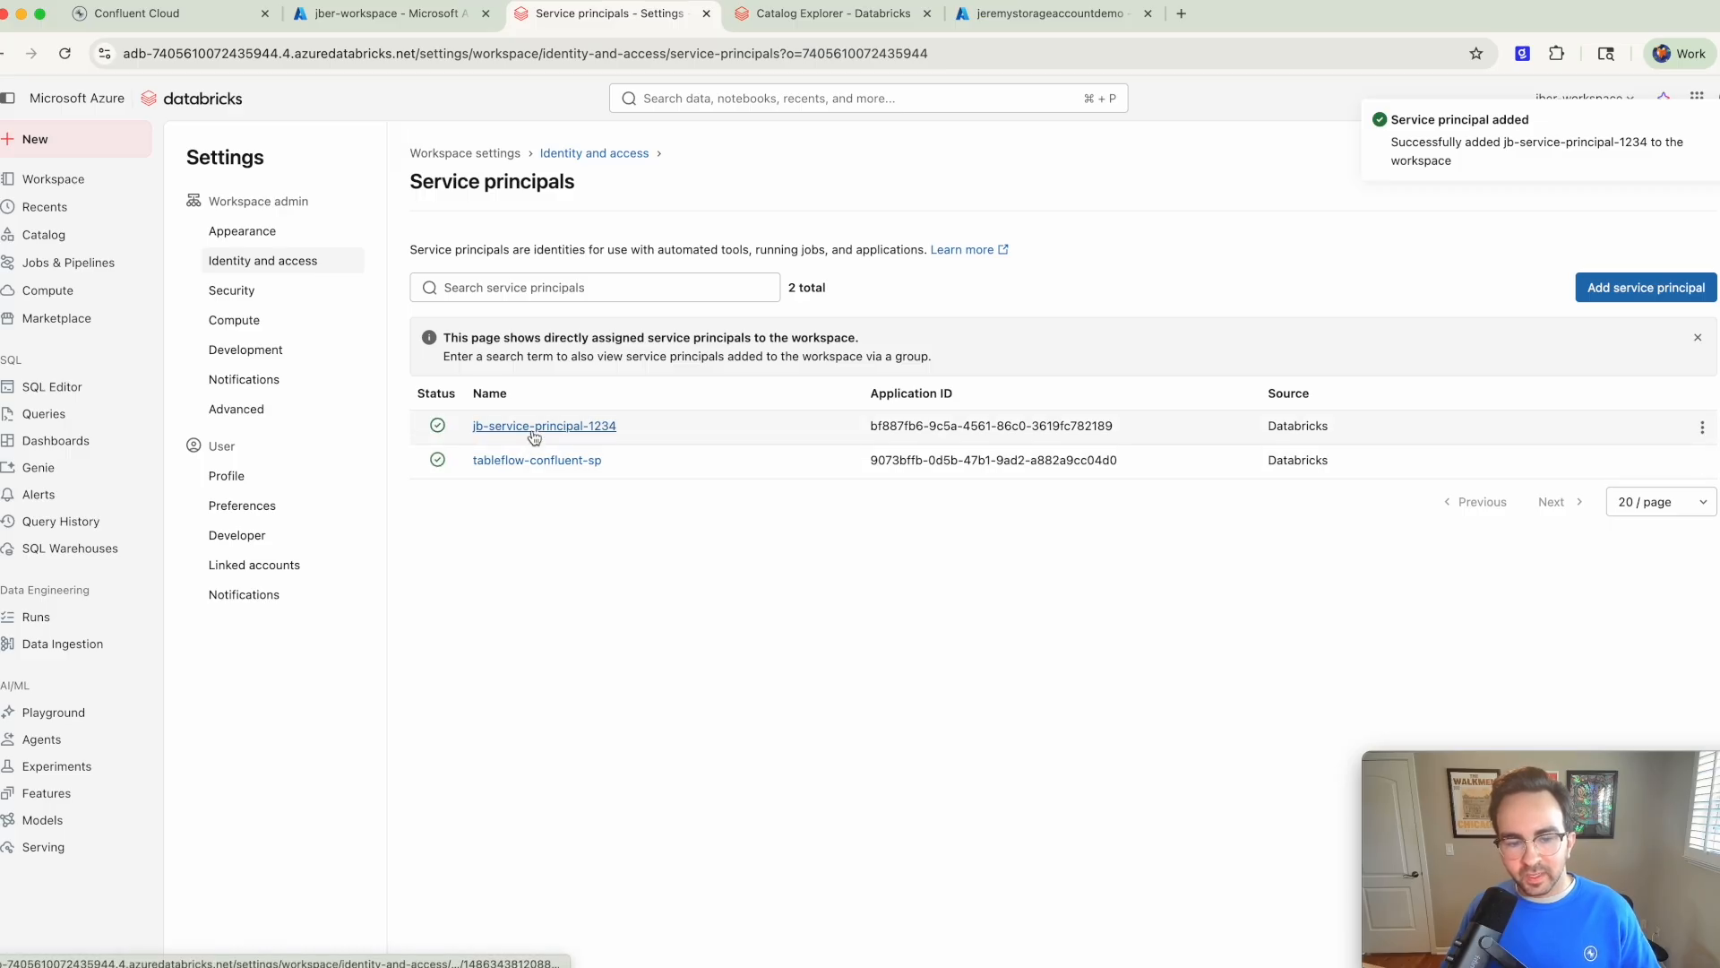
# Step: Grant jb-service-principal-1234 the Manage and Use permissions on its own service principal and save them
pyautogui.click(535, 426)
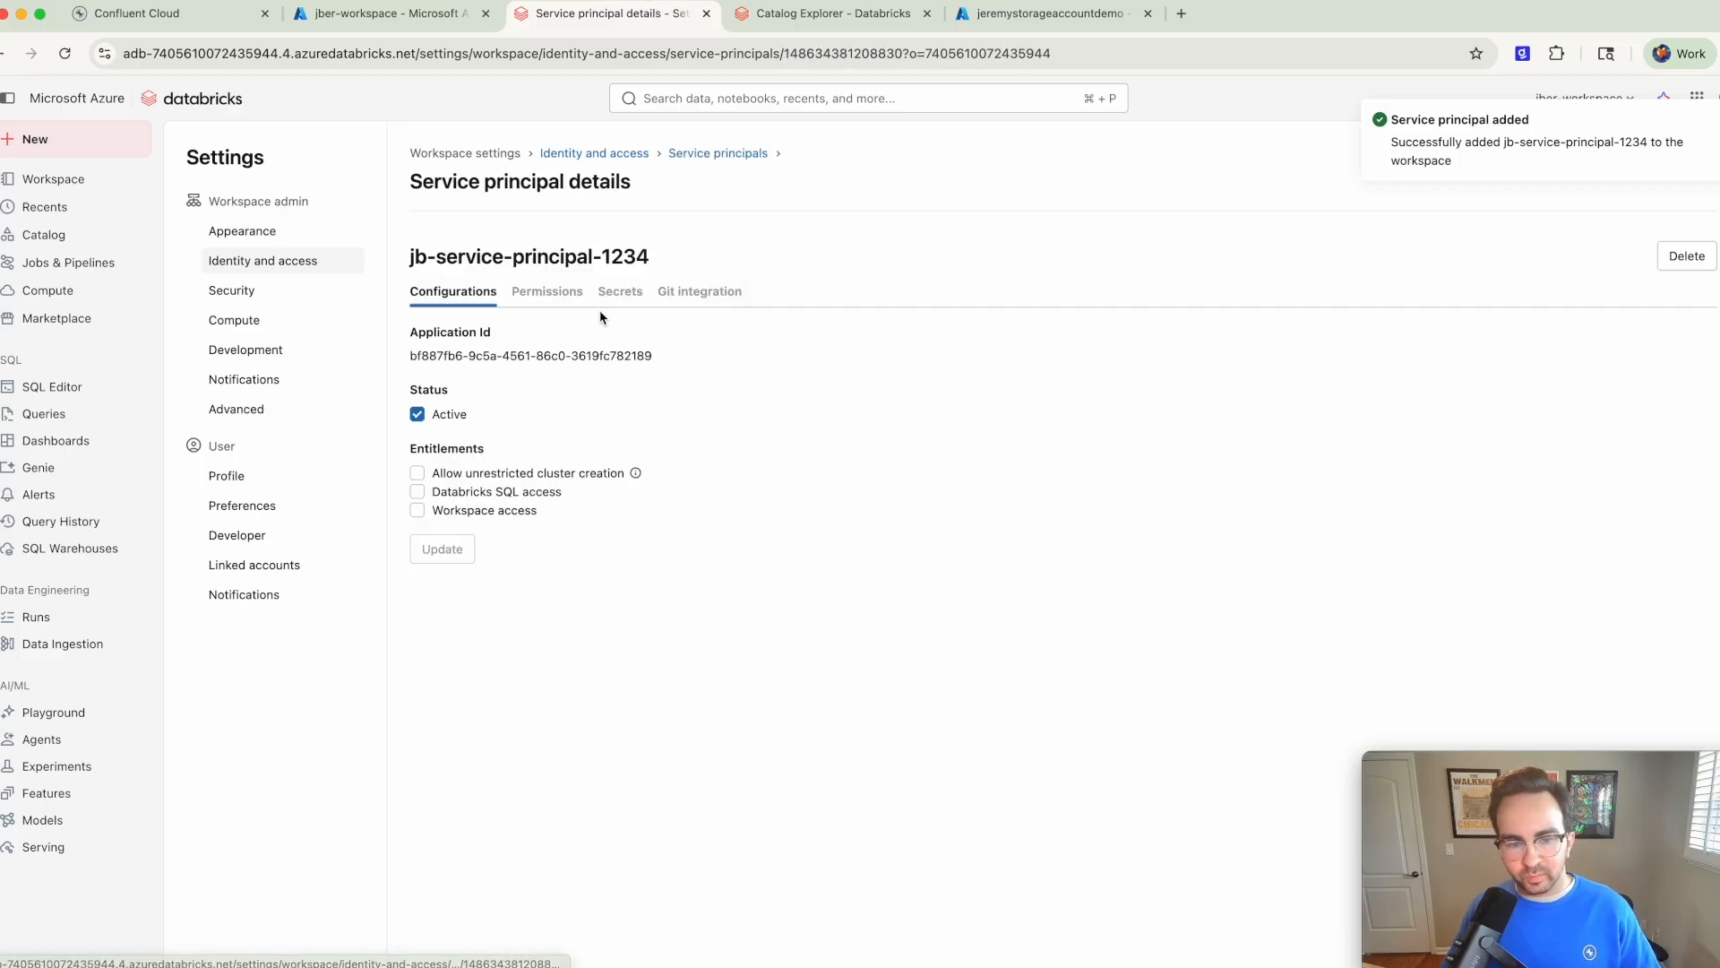
pyautogui.click(550, 292)
pyautogui.click(1669, 411)
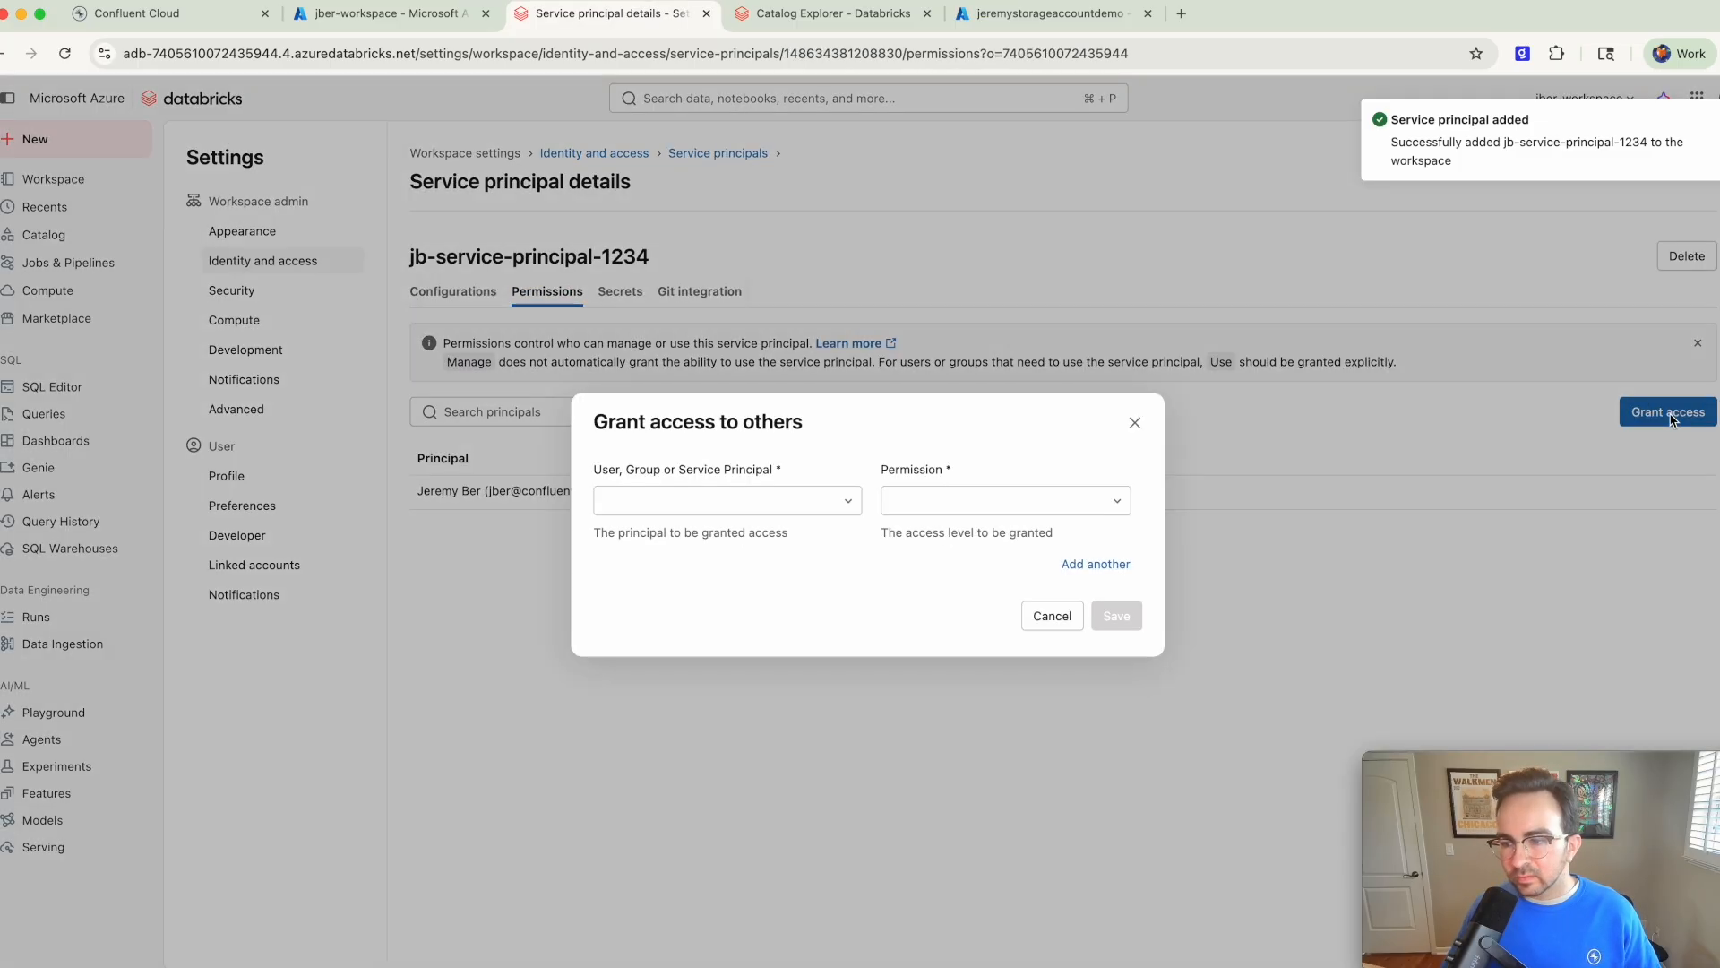
pyautogui.click(798, 494)
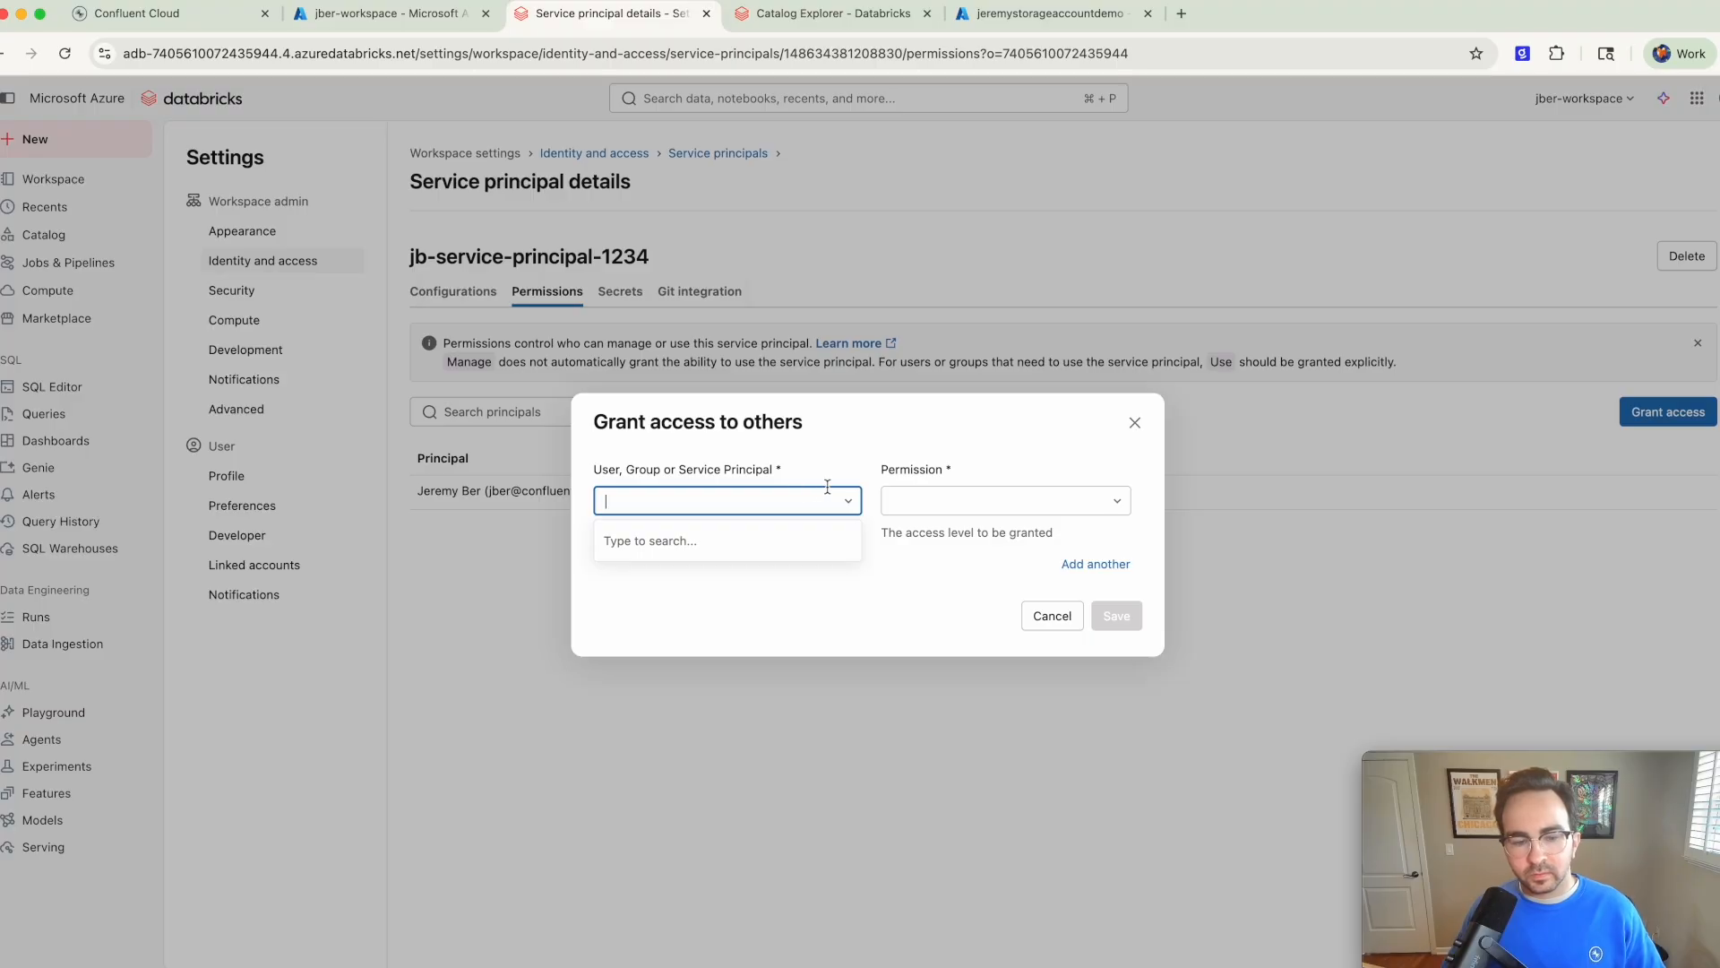
pyautogui.write('jb-')
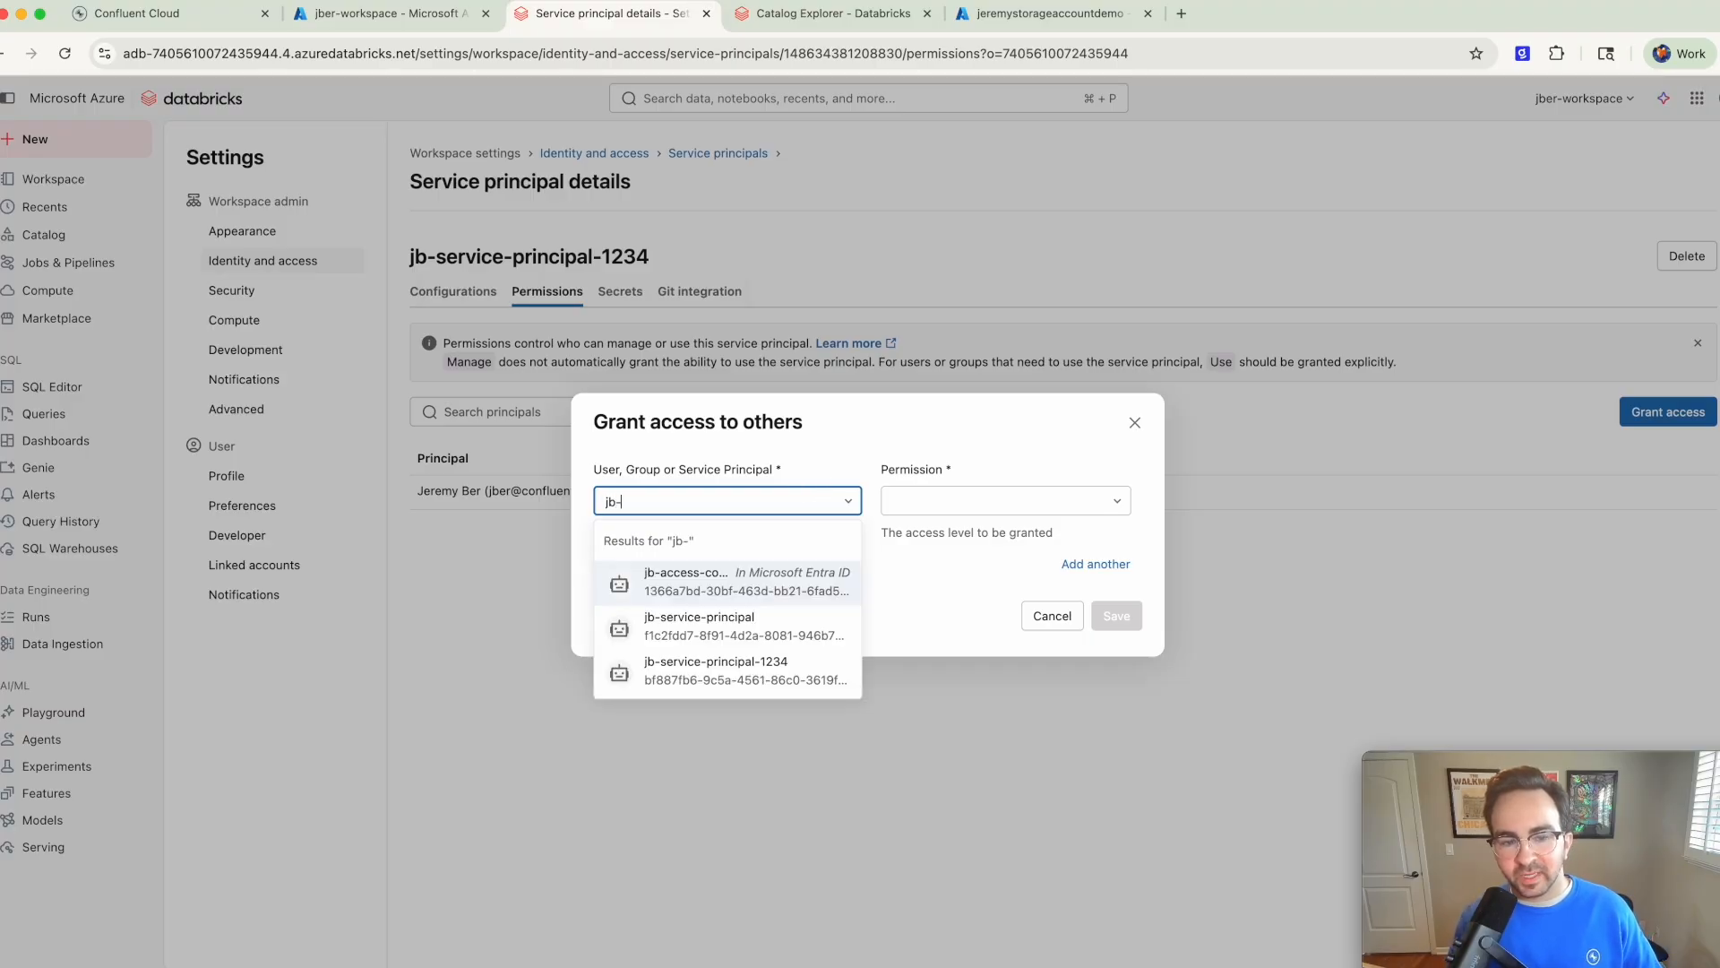
pyautogui.write('service-principal')
pyautogui.click(788, 632)
pyautogui.click(932, 503)
pyautogui.click(914, 538)
pyautogui.click(974, 573)
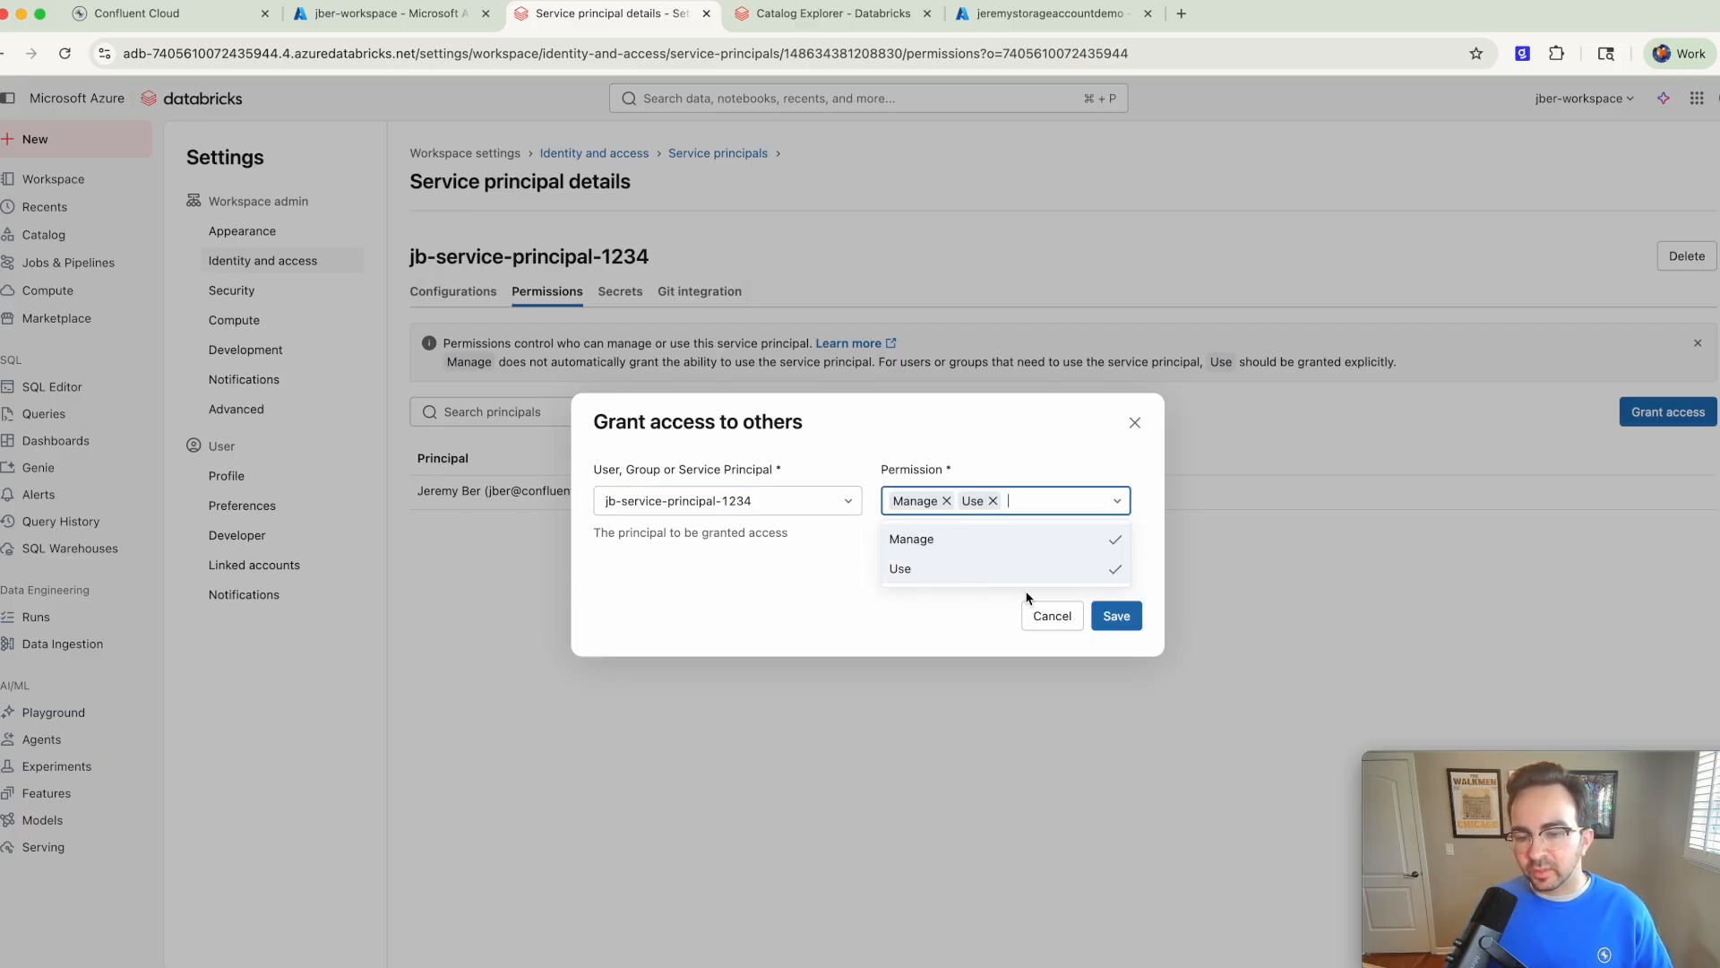
pyautogui.click(1112, 617)
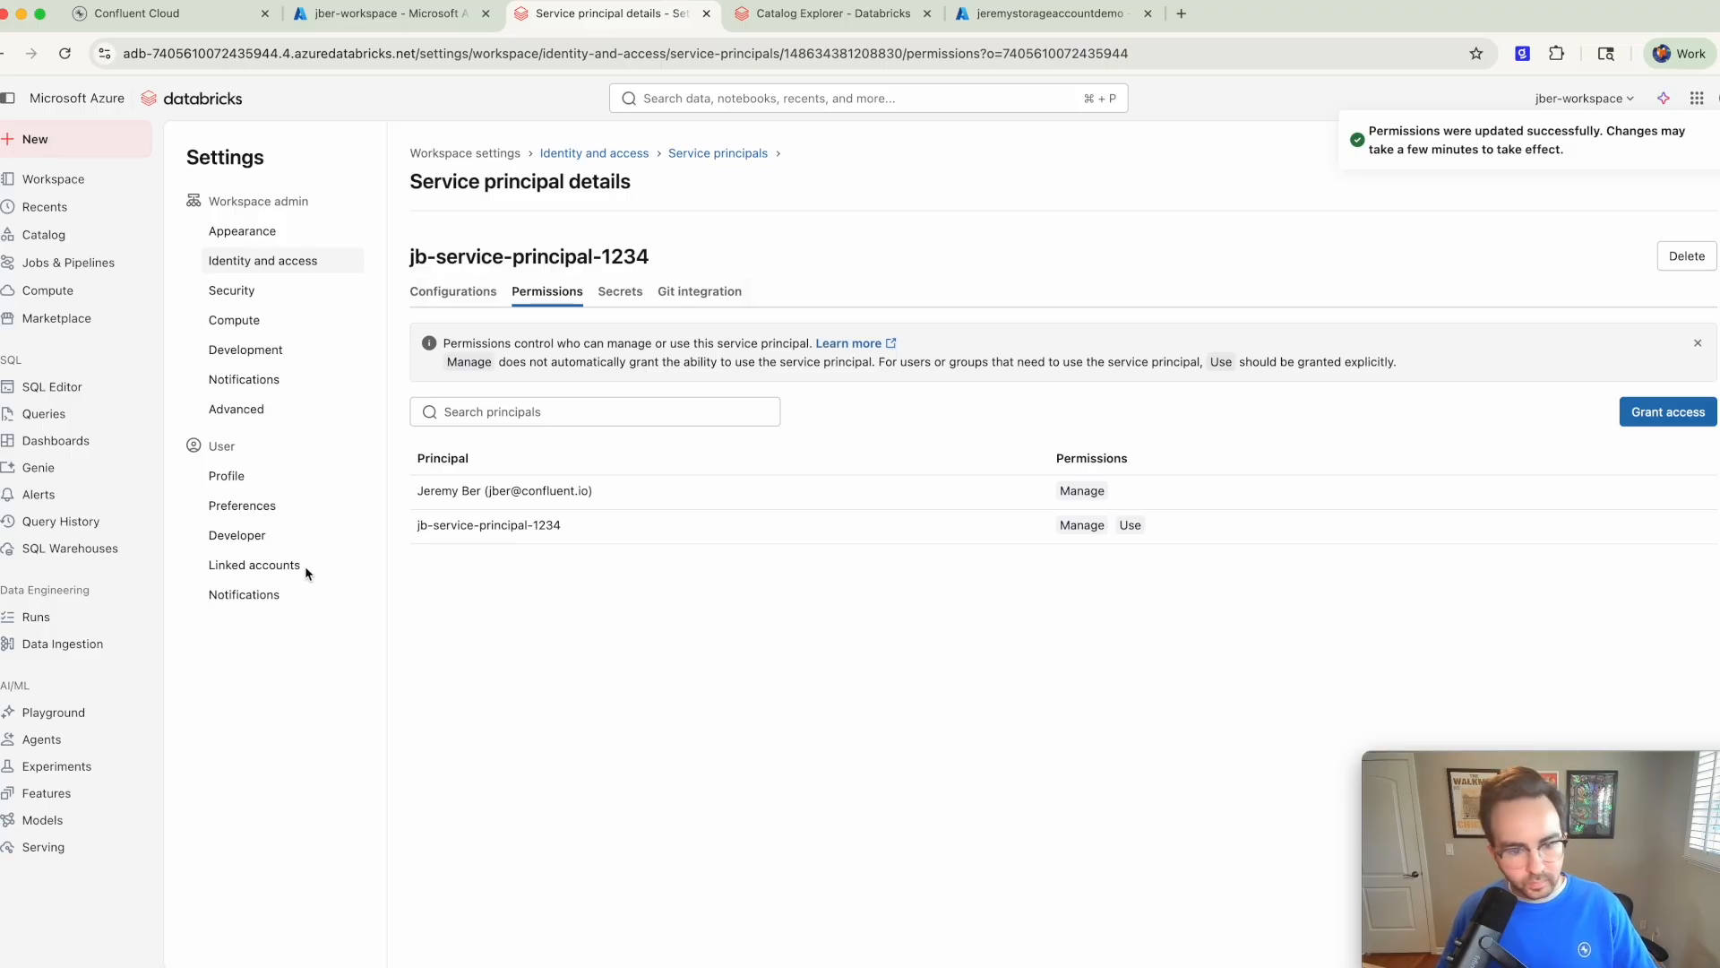
# Step: Generate an OAuth secret for jb-service-principal-1234 with a lifetime of 14 days
pyautogui.click(622, 294)
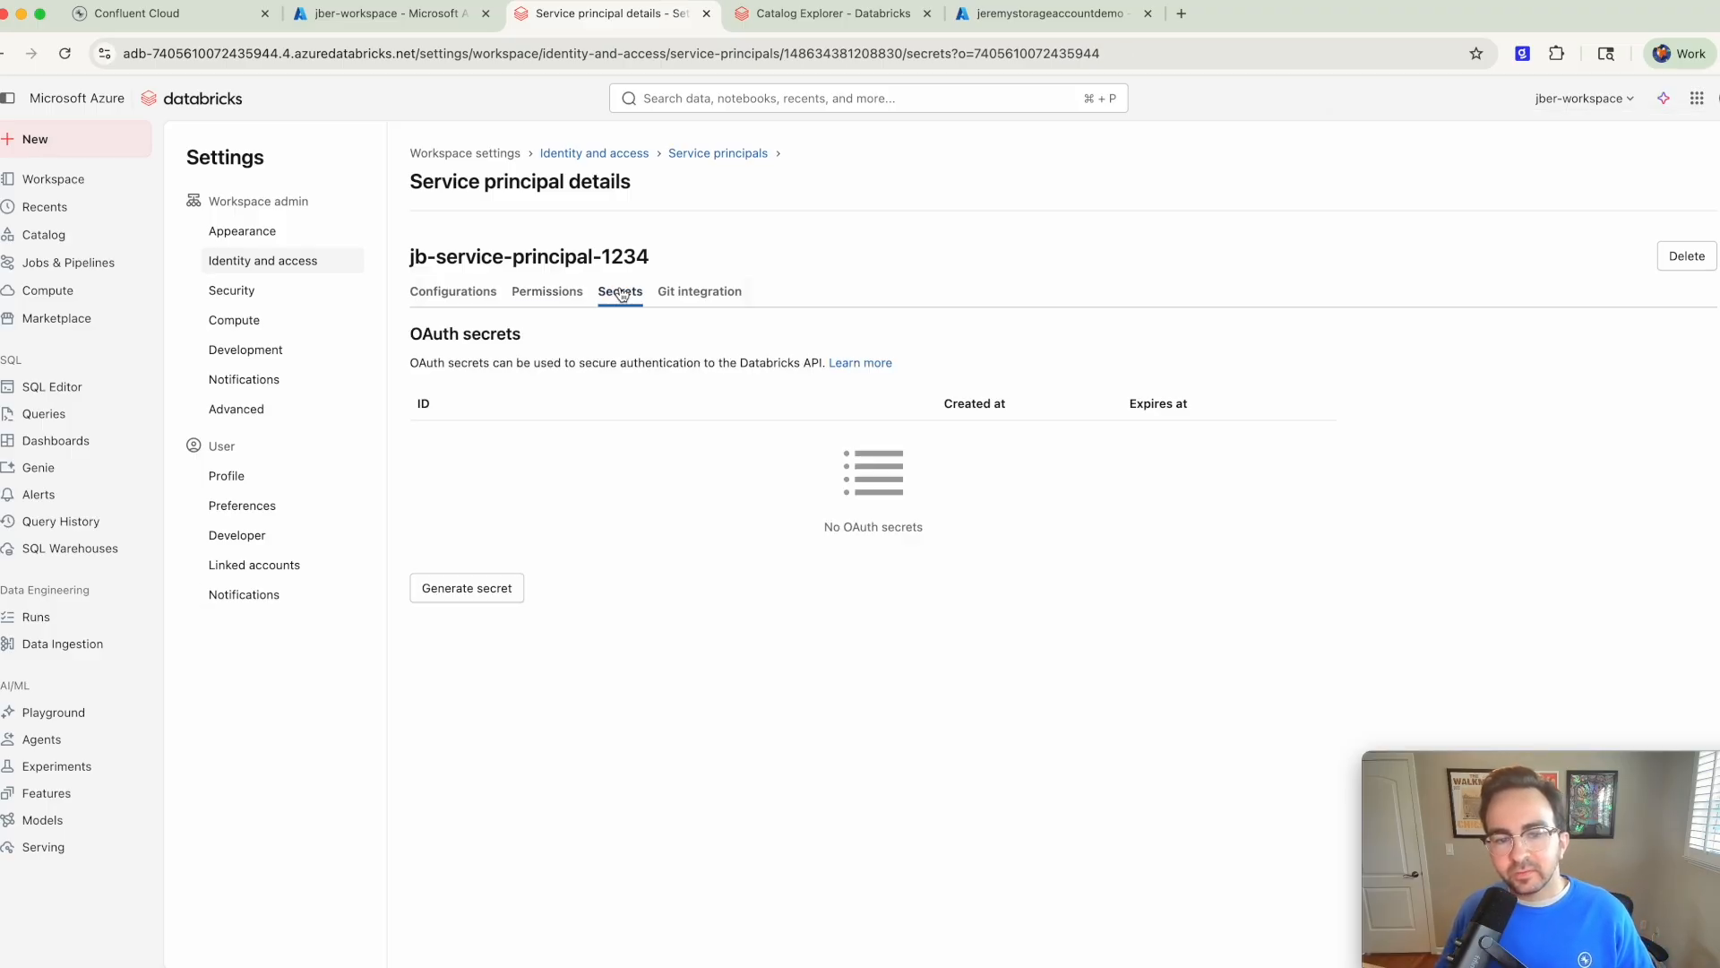
pyautogui.click(501, 589)
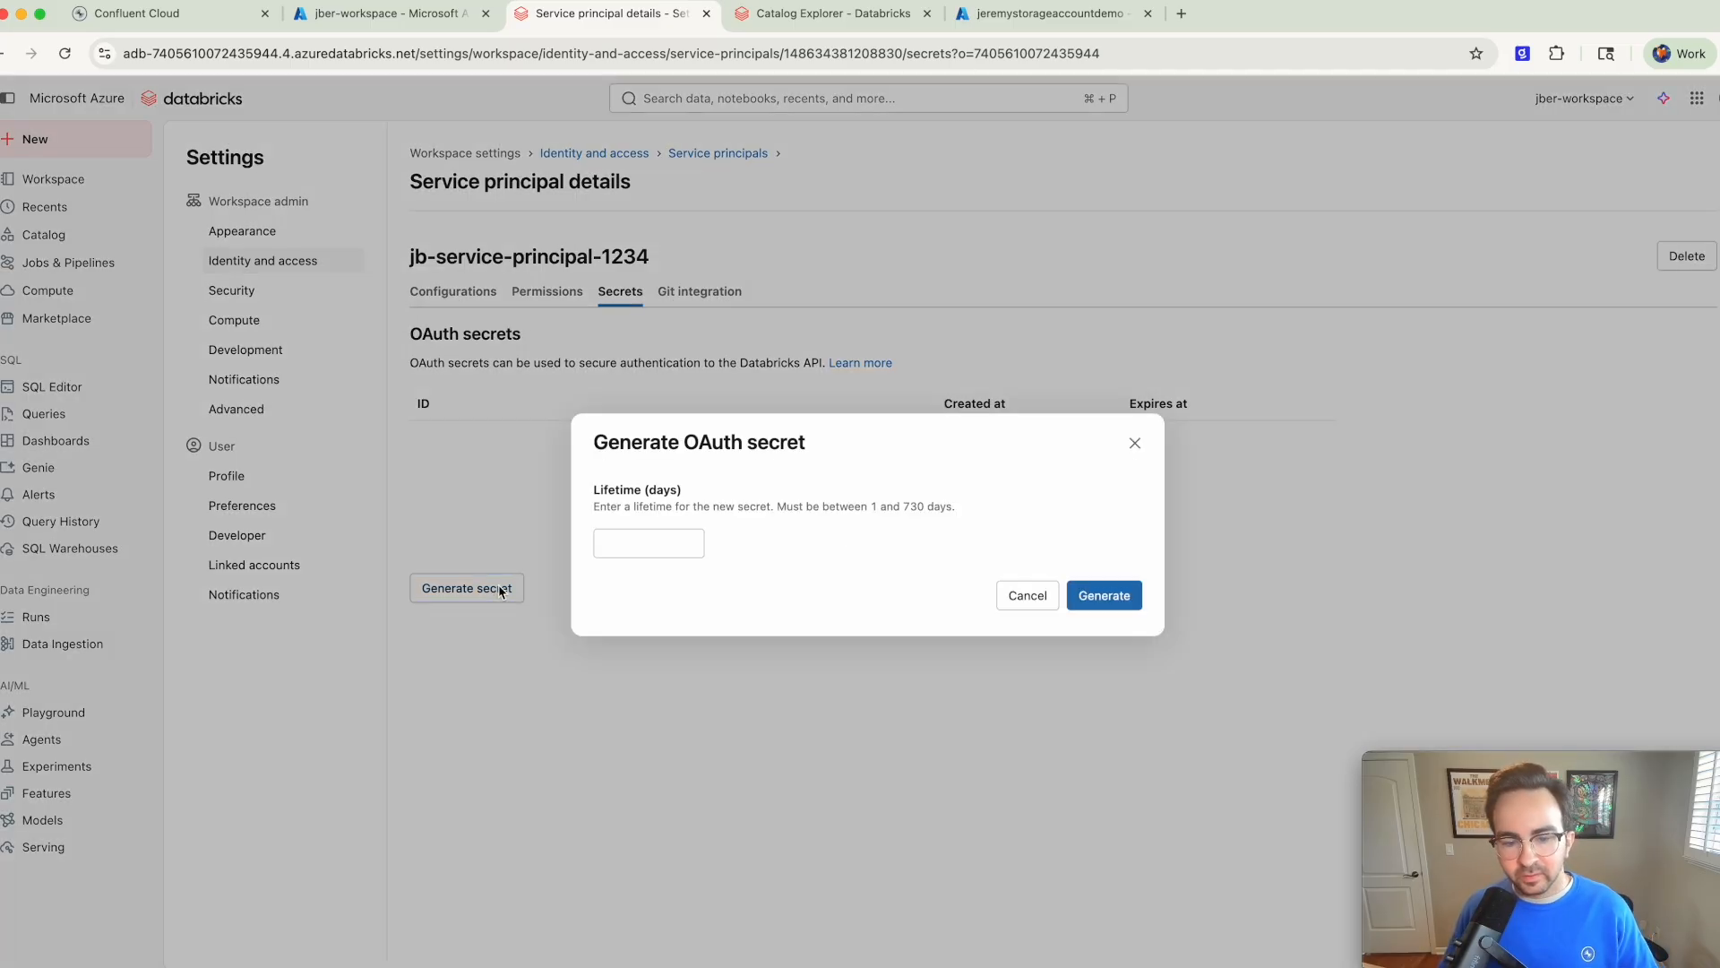
pyautogui.click(655, 546)
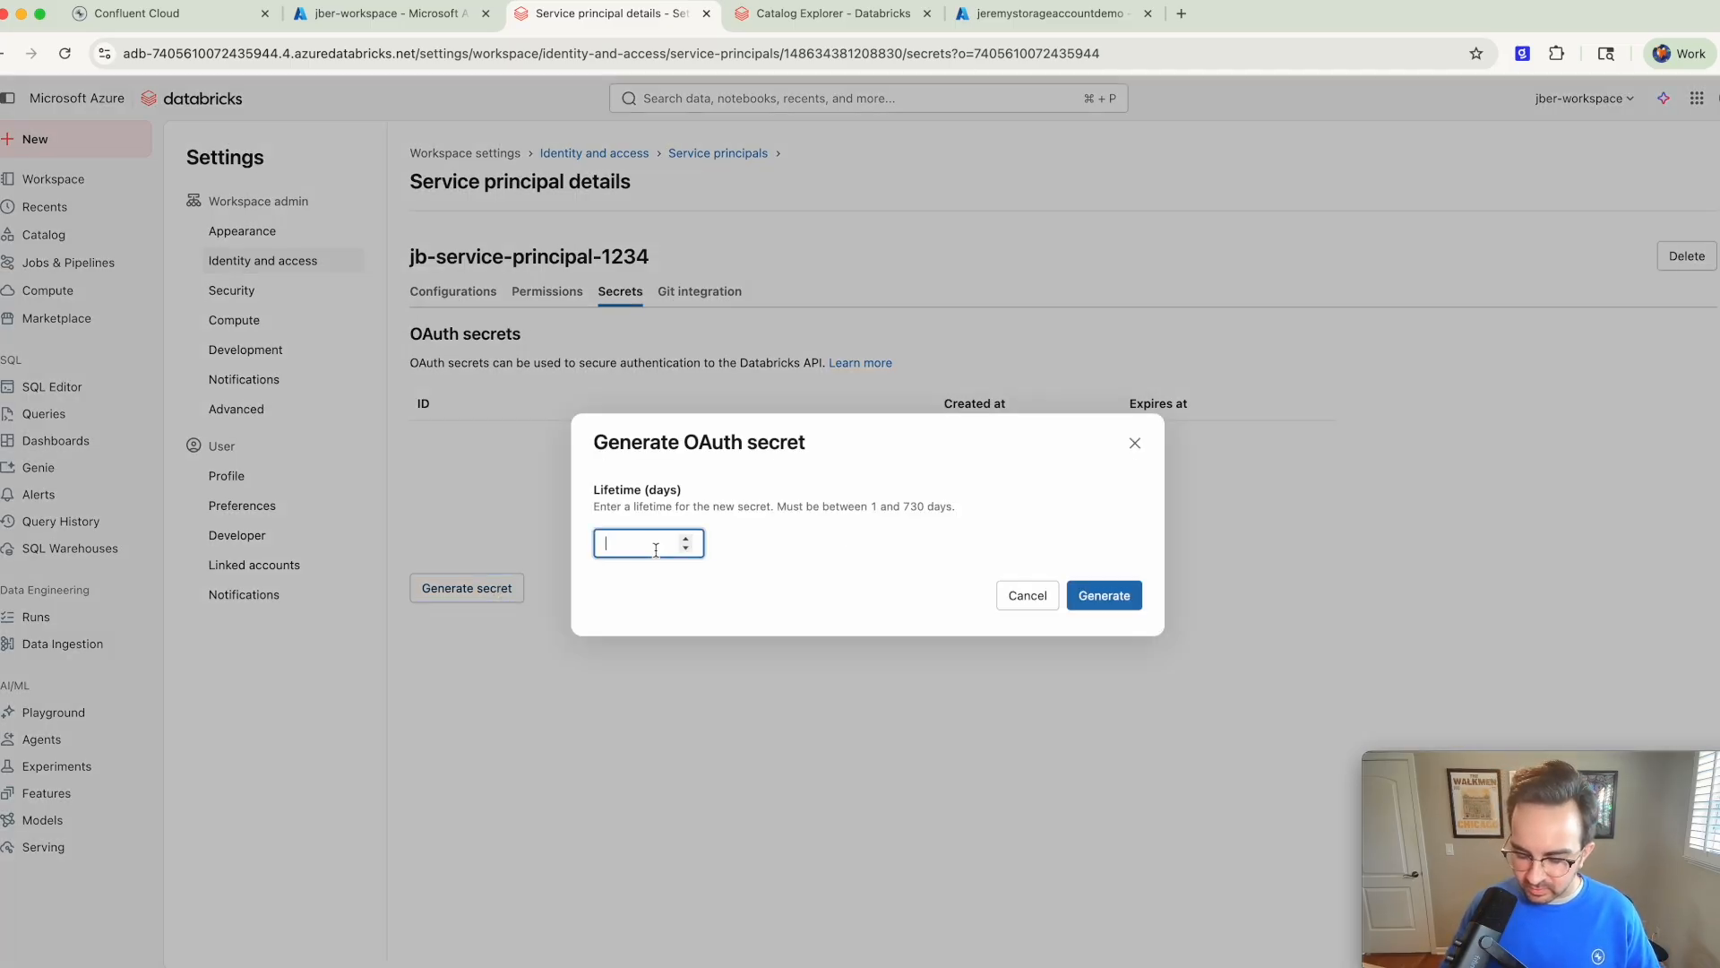
pyautogui.write('14')
pyautogui.click(1103, 595)
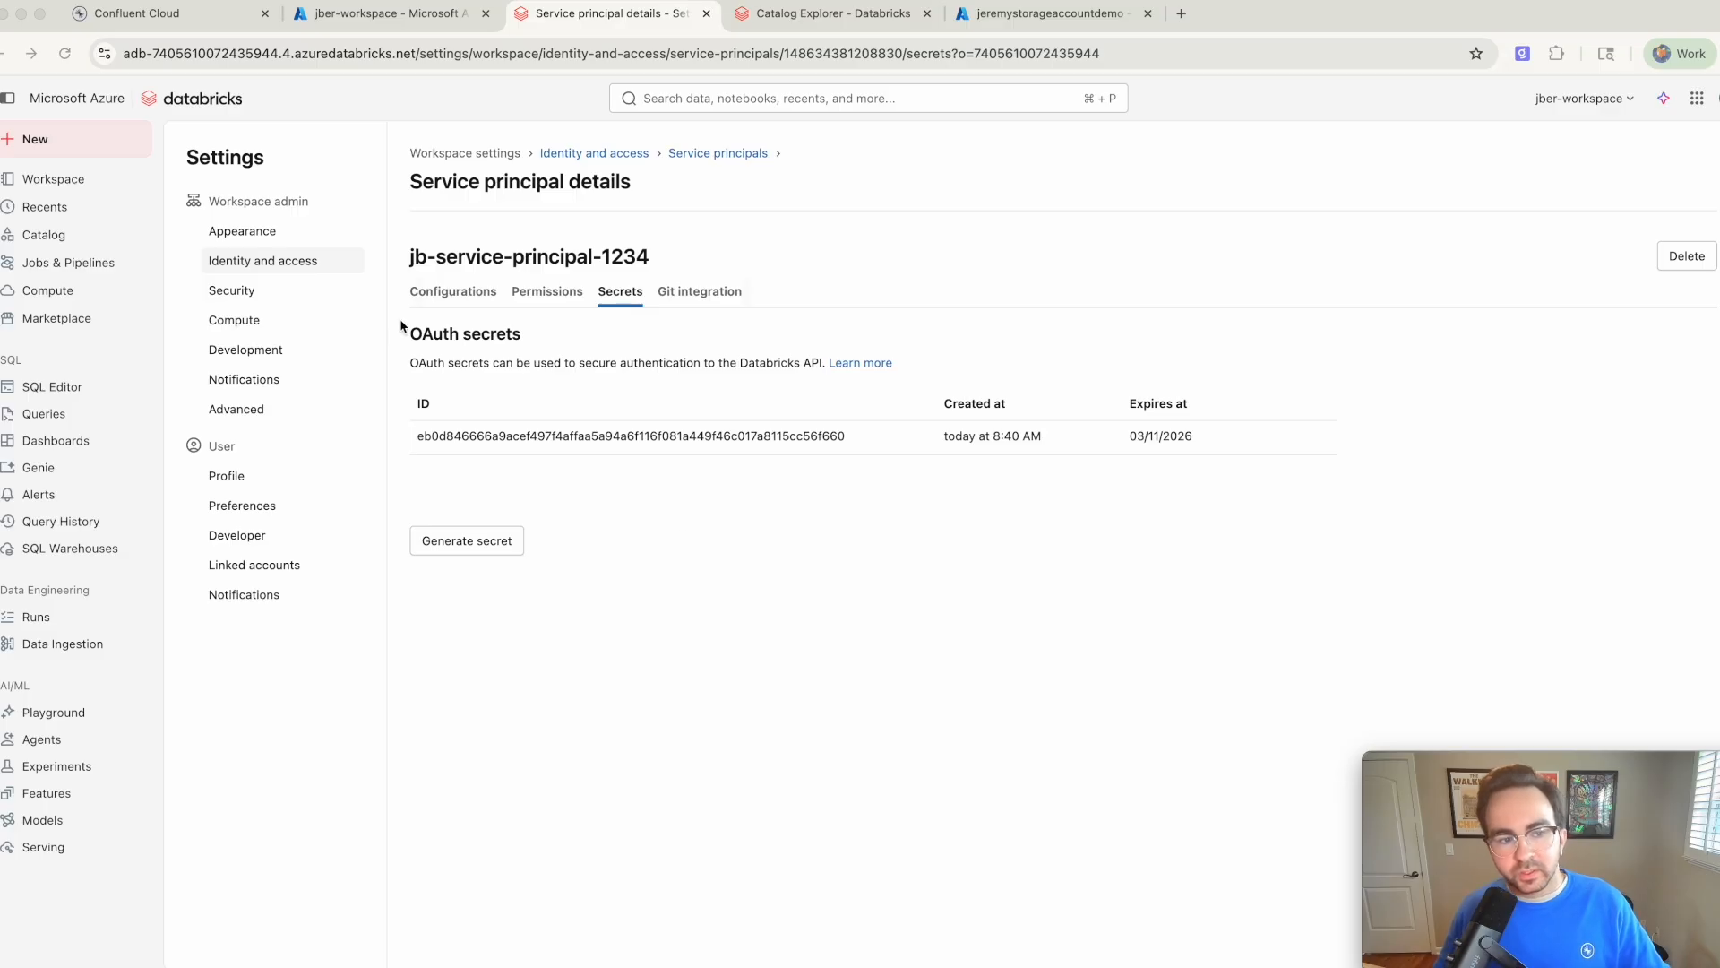
# Step: Open the permissions of the jb-credential-access-1234 storage credential in the catalog's external data
pyautogui.click(51, 239)
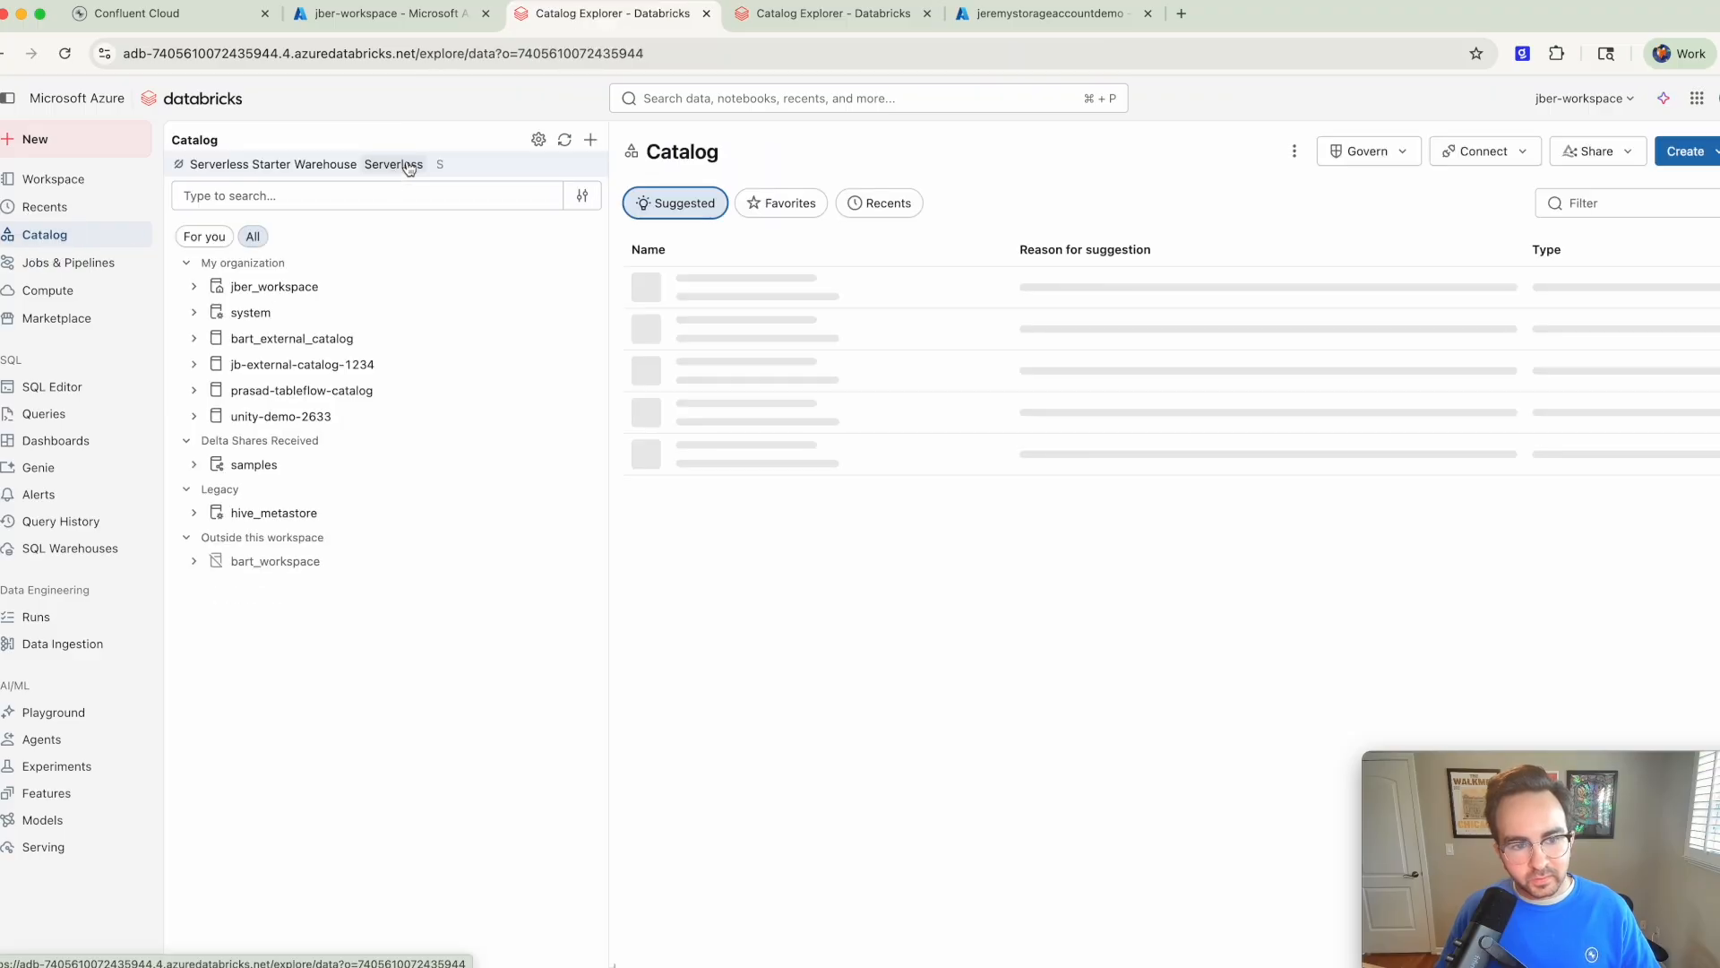
pyautogui.click(538, 140)
pyautogui.click(577, 332)
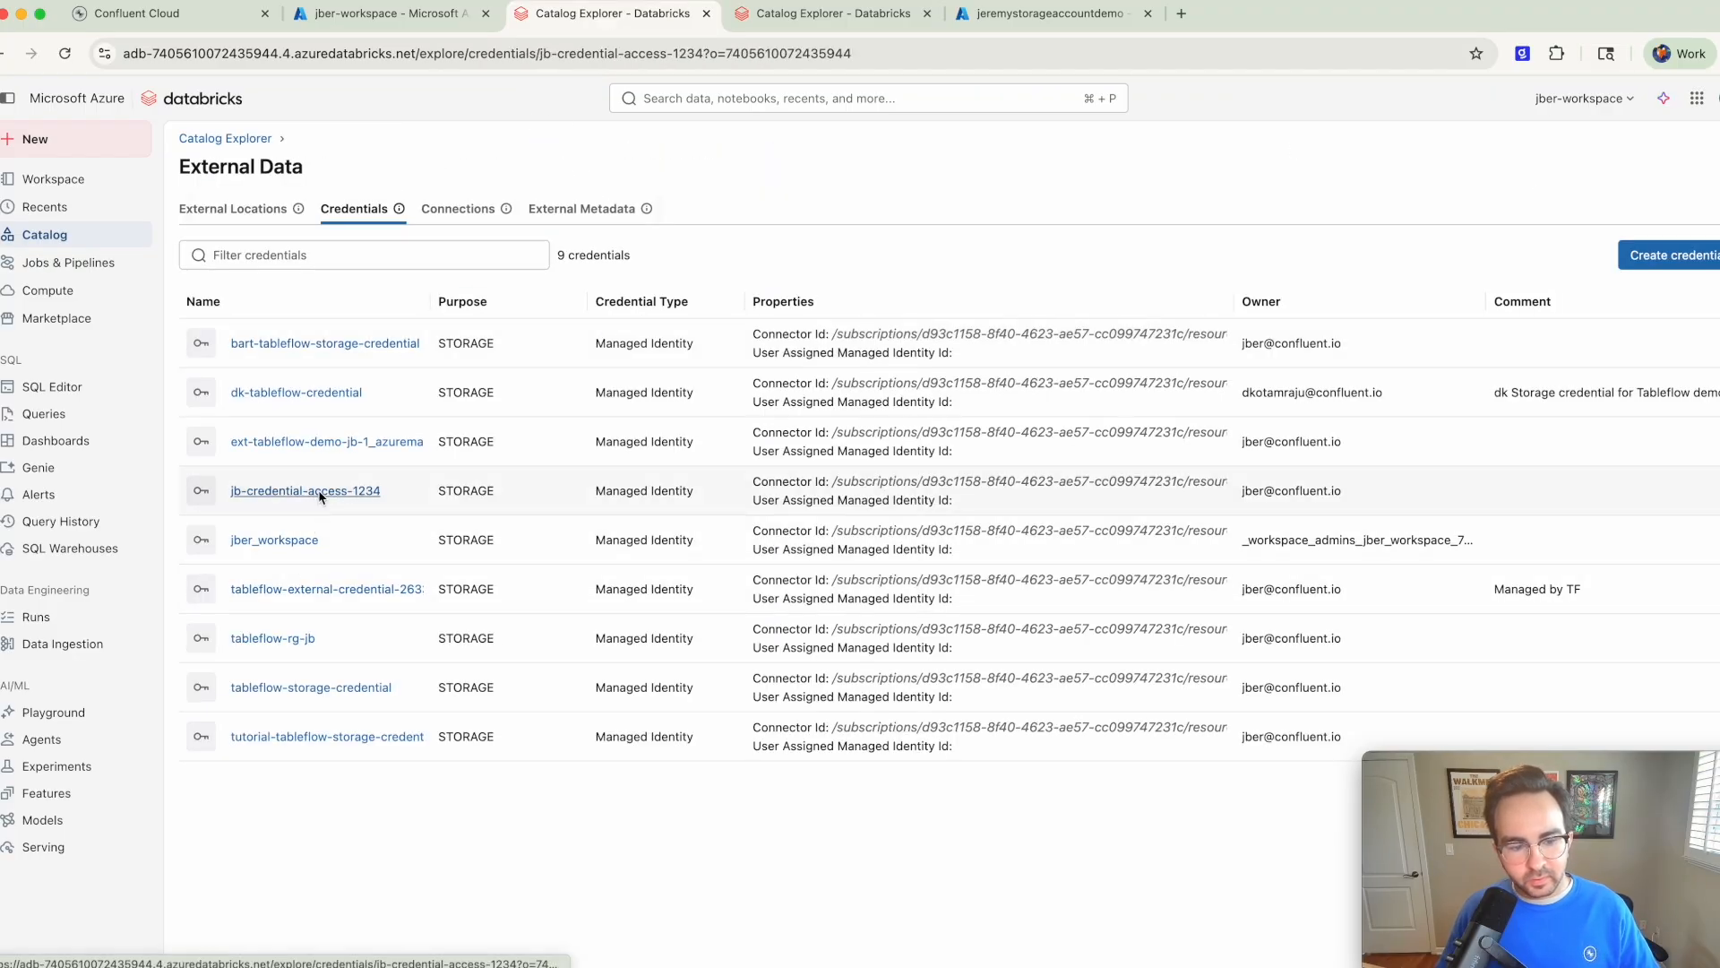
pyautogui.click(315, 493)
pyautogui.click(351, 208)
# Step: Grant jb-service-principal-1234 ALL PRIVILEGES and MANAGE on the jb-credential-access-1234 credential
pyautogui.click(206, 249)
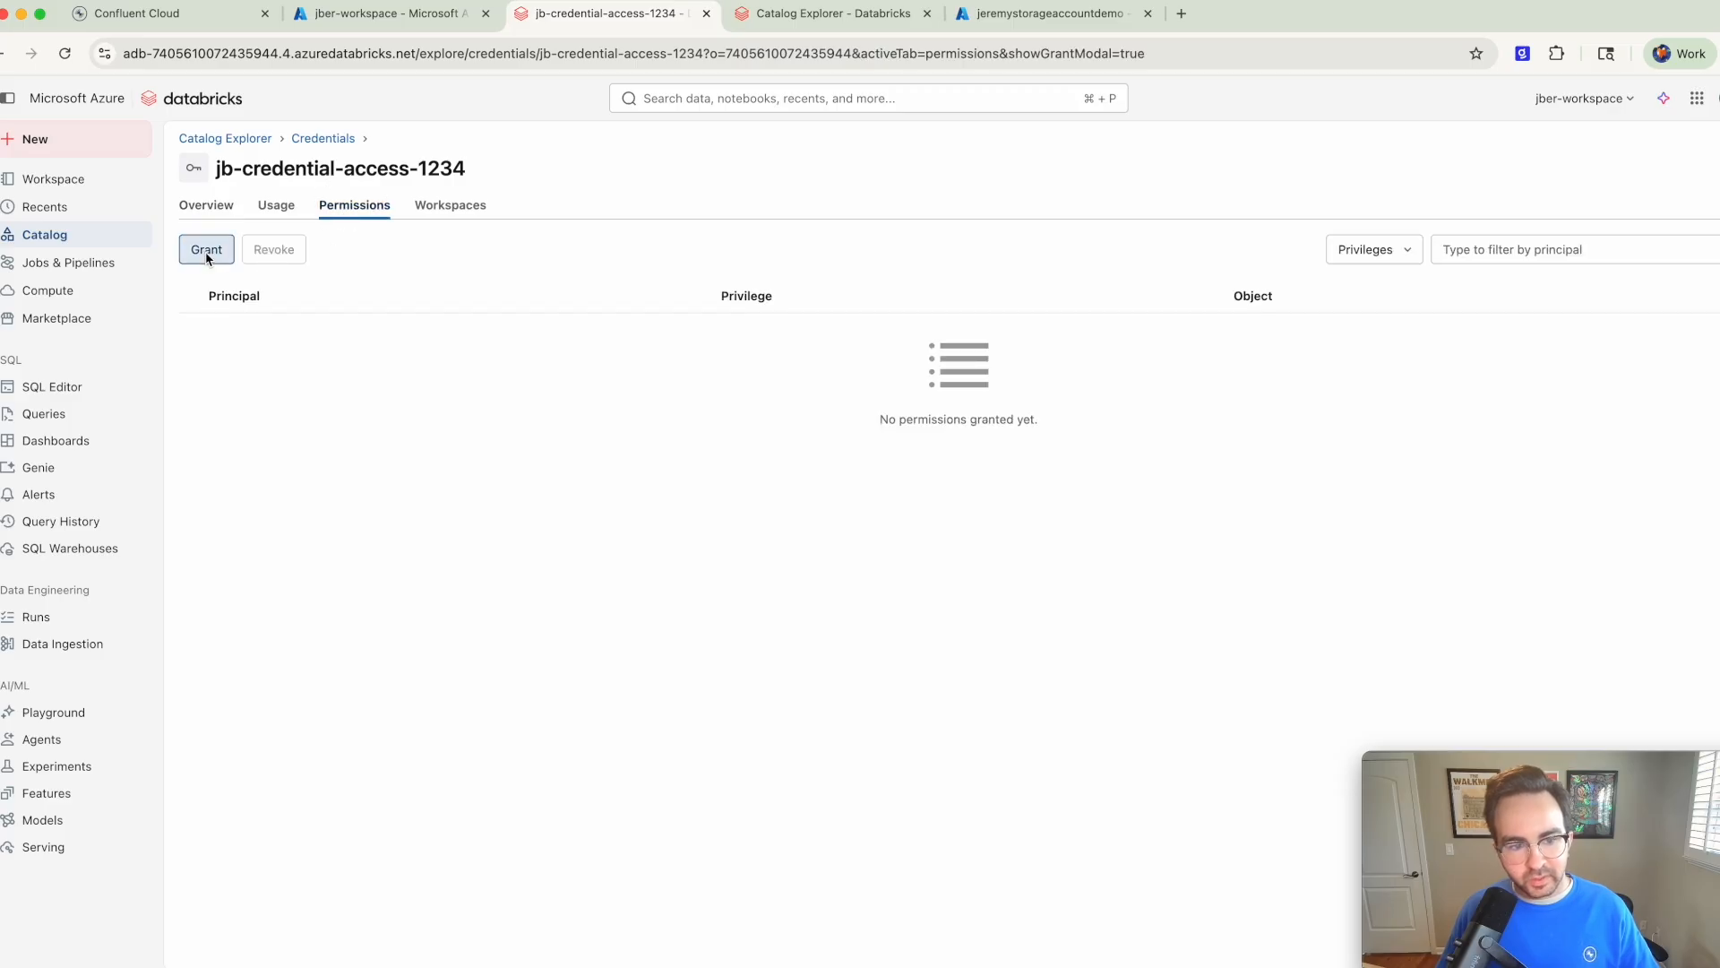
pyautogui.click(567, 403)
pyautogui.write('jb-ser')
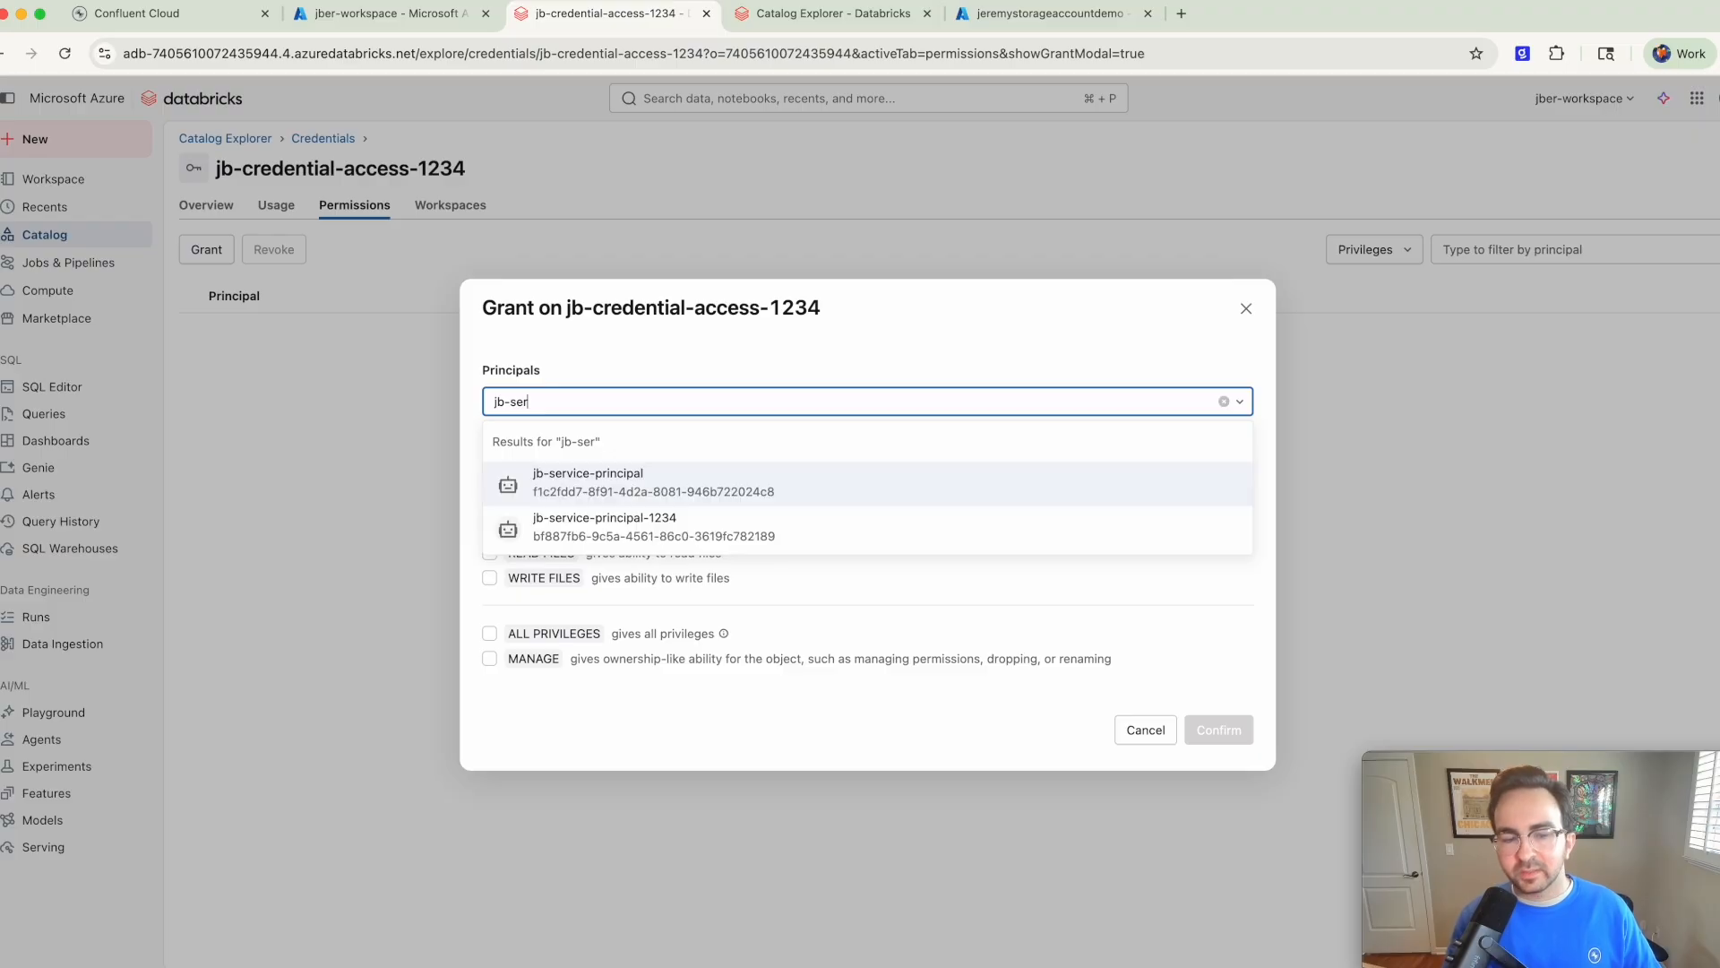
pyautogui.click(658, 538)
pyautogui.click(535, 639)
pyautogui.click(522, 664)
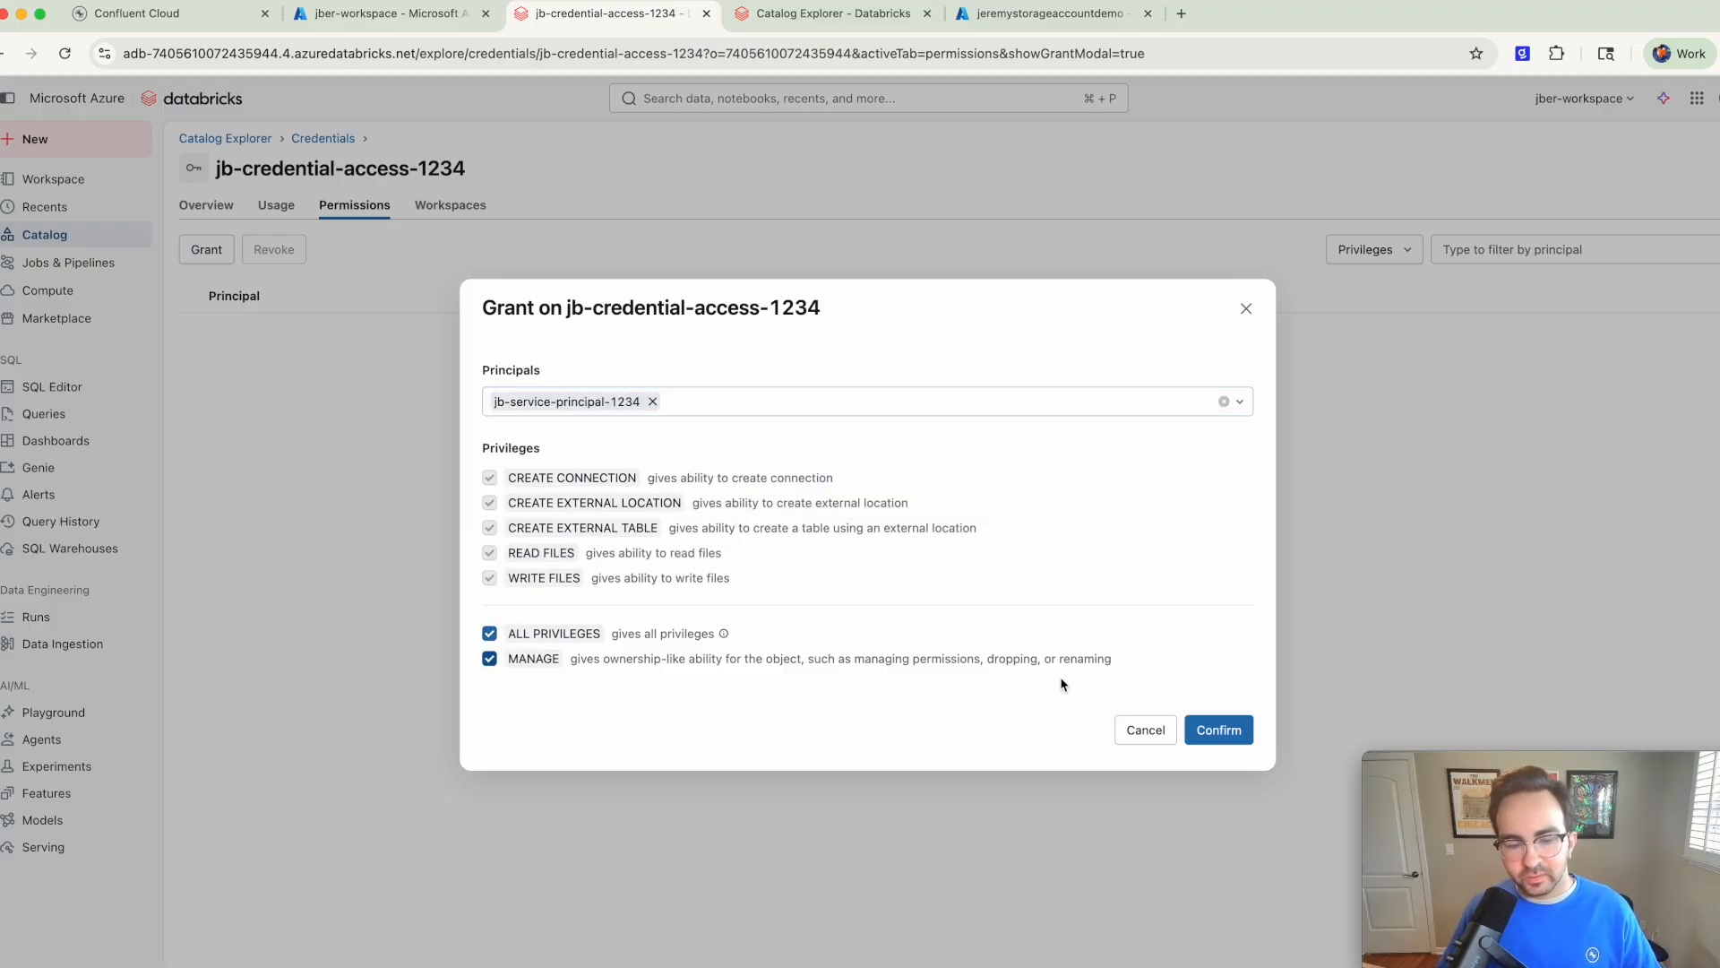
pyautogui.click(1218, 729)
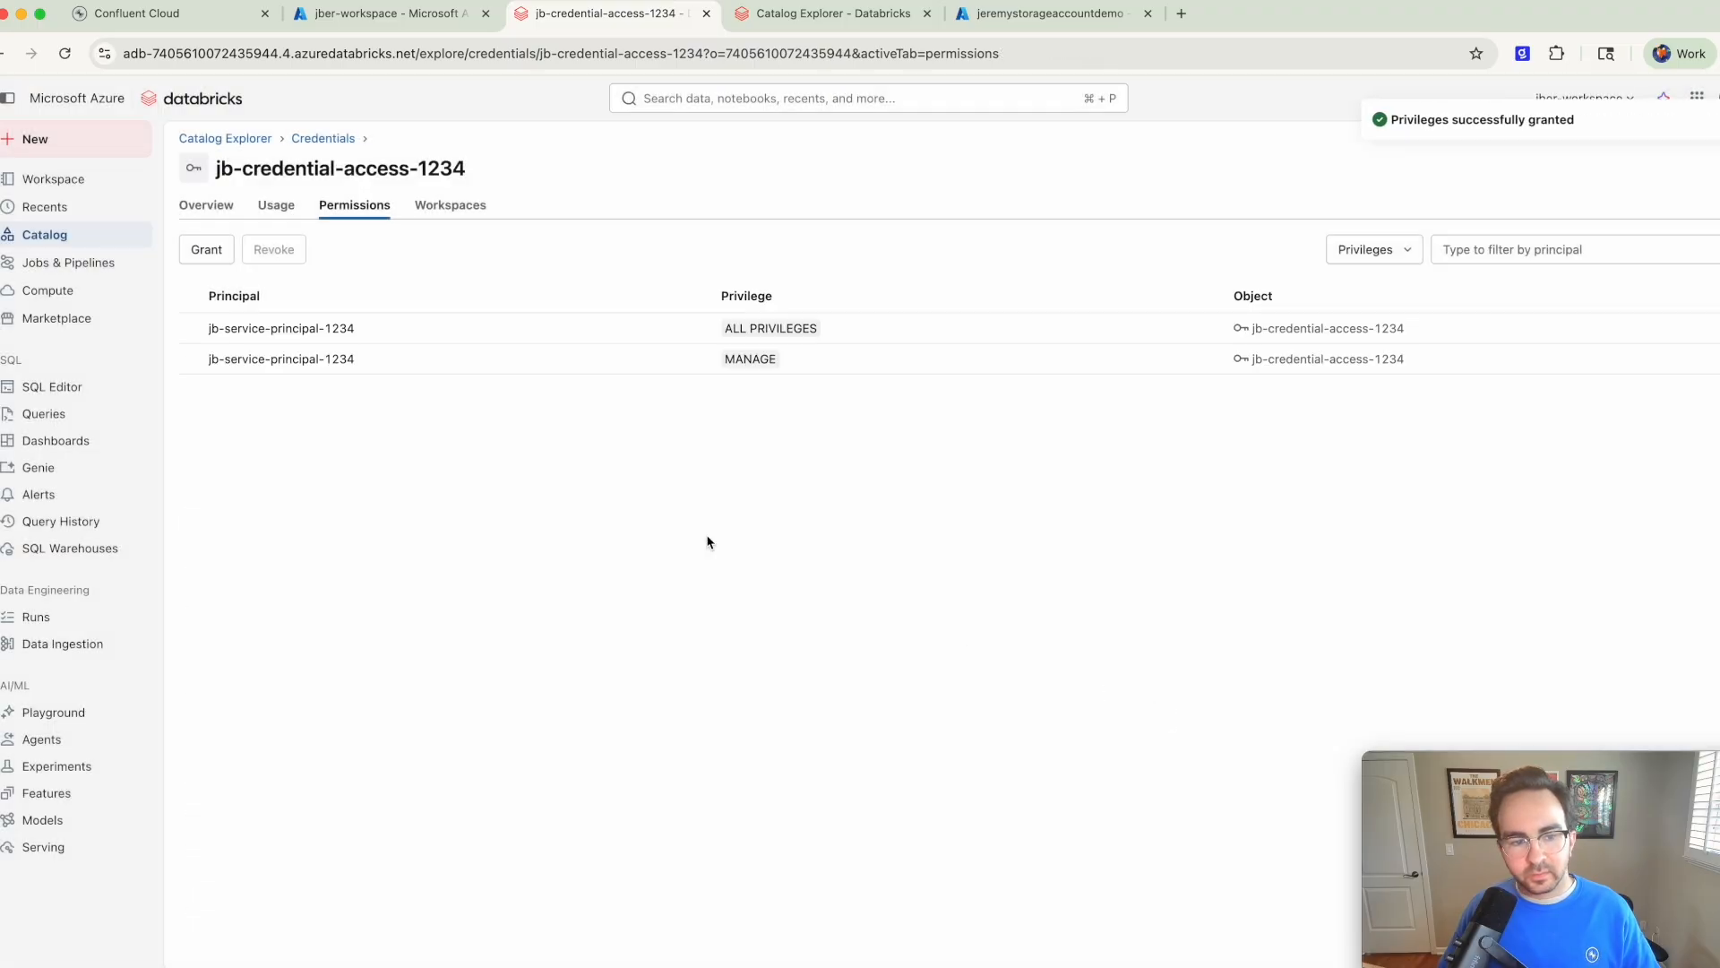
# Step: Grant the workspace owner's own user account ALL PRIVILEGES and MANAGE on the jb-credential-access-1234 credential
pyautogui.click(206, 250)
pyautogui.click(535, 401)
pyautogui.write('jber')
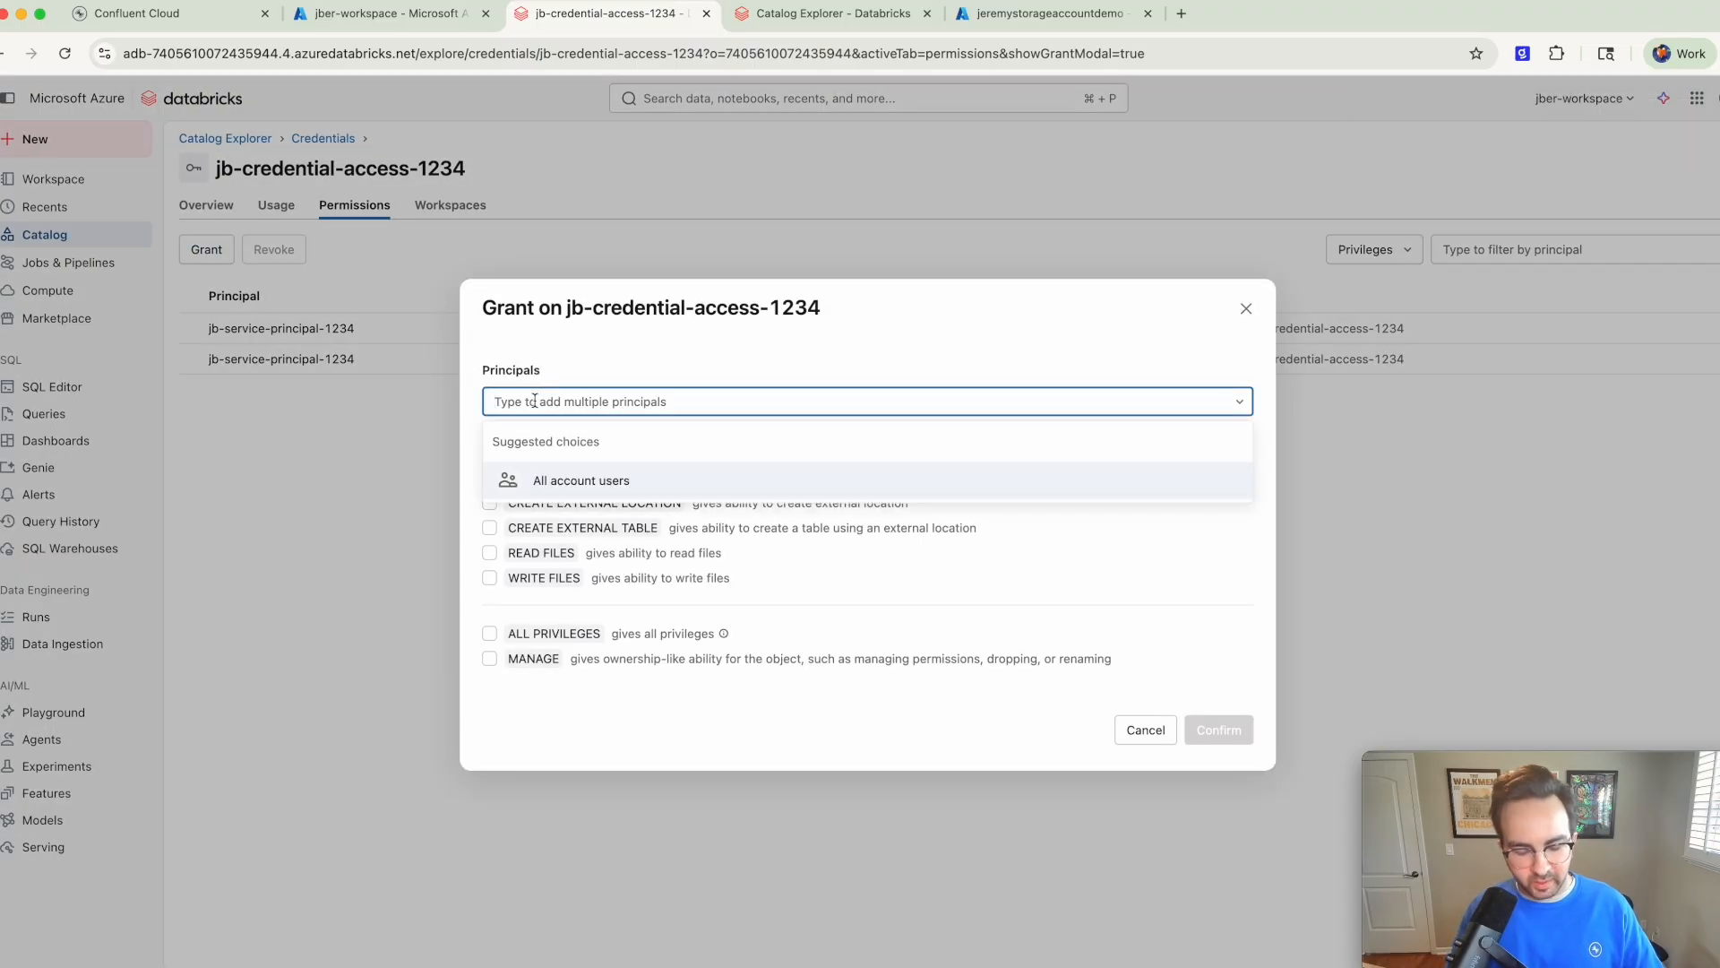
pyautogui.click(610, 488)
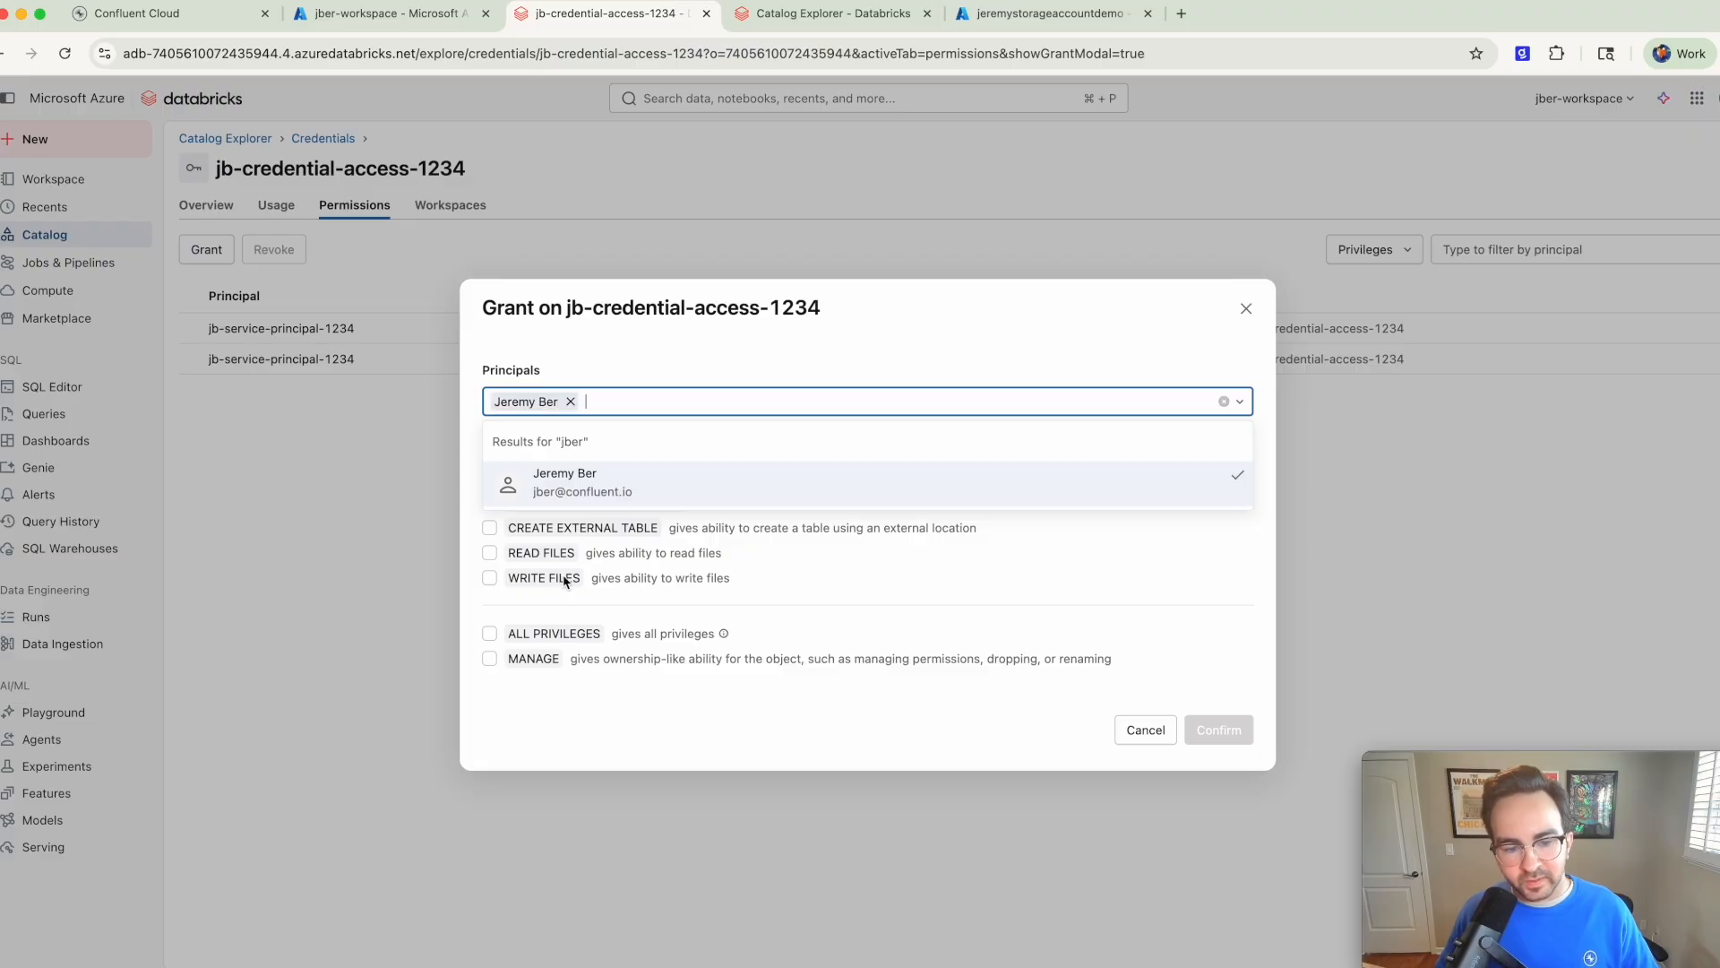
pyautogui.click(534, 640)
pyautogui.click(534, 661)
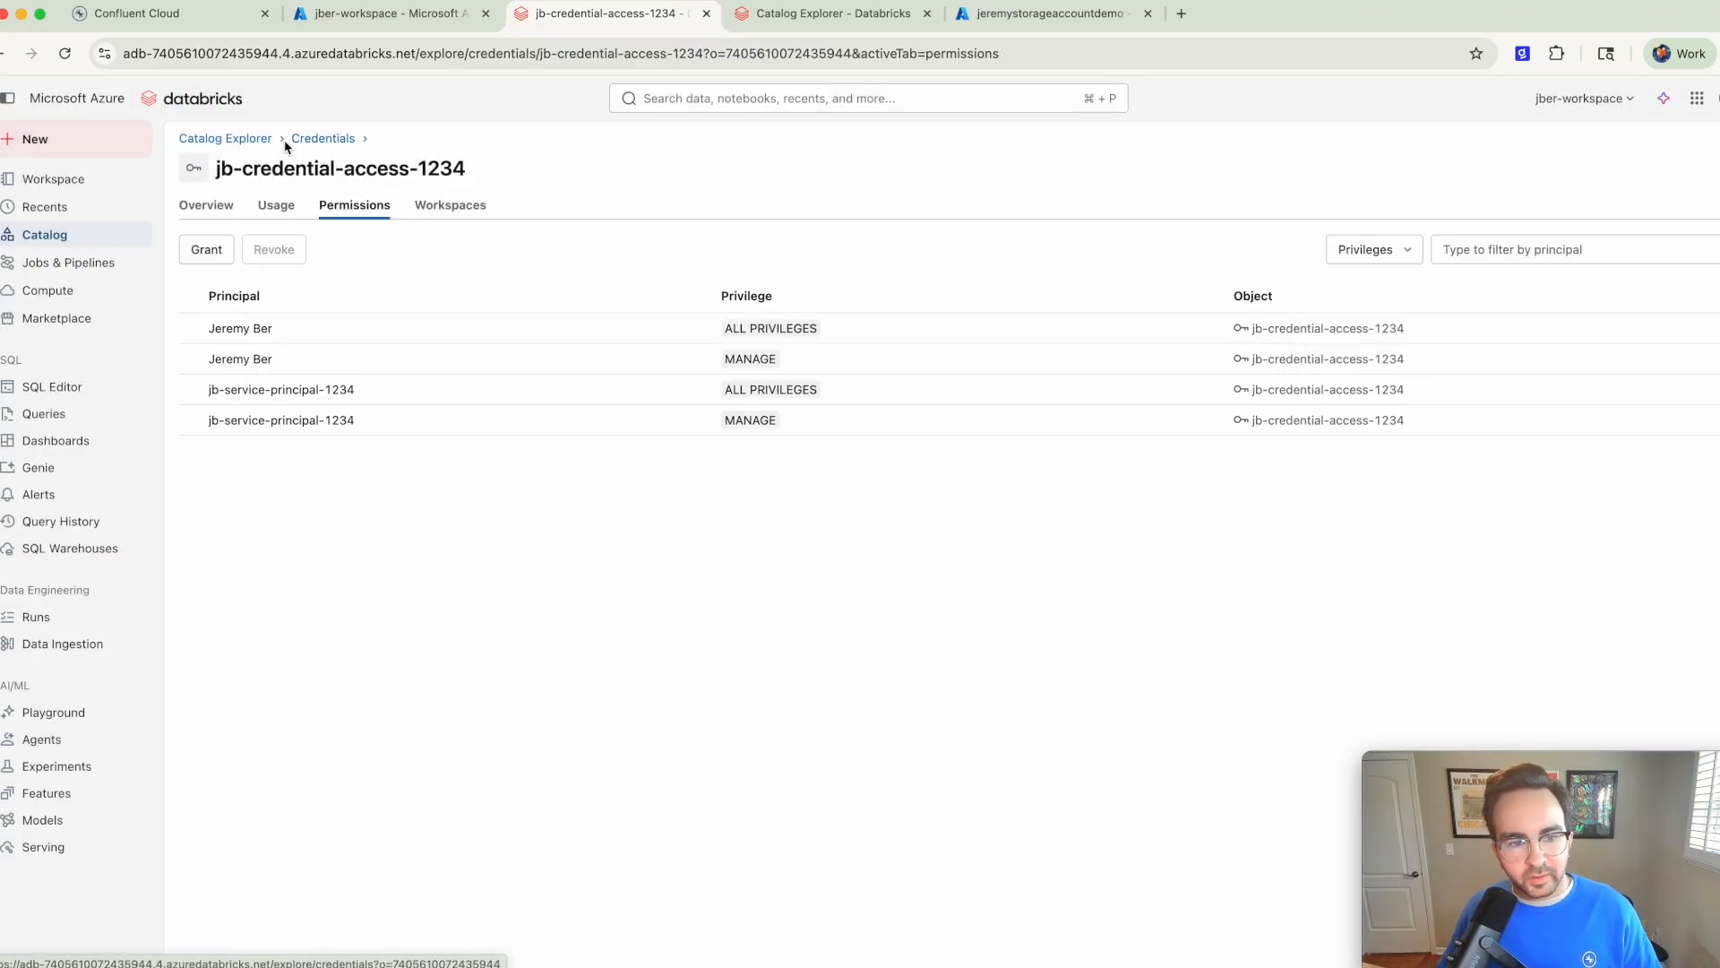
# Step: Check the external locations list and review the permissions granted on the jb-credential-access-1234 credential
pyautogui.click(301, 141)
pyautogui.click(537, 141)
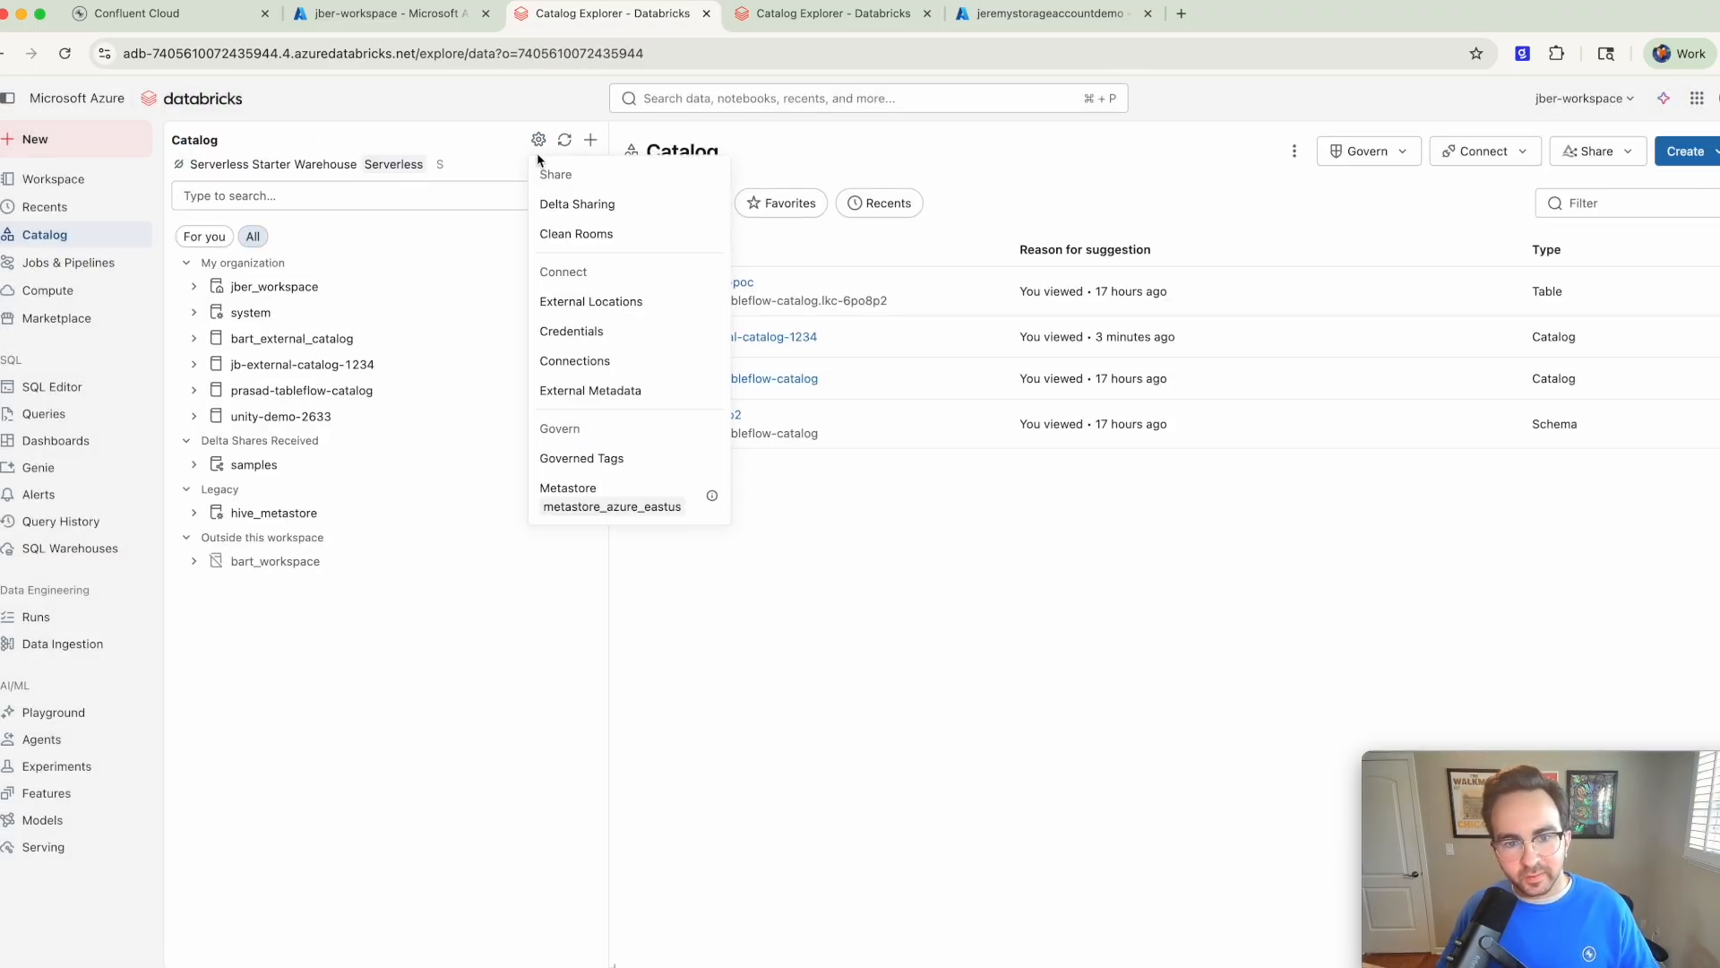
pyautogui.click(564, 301)
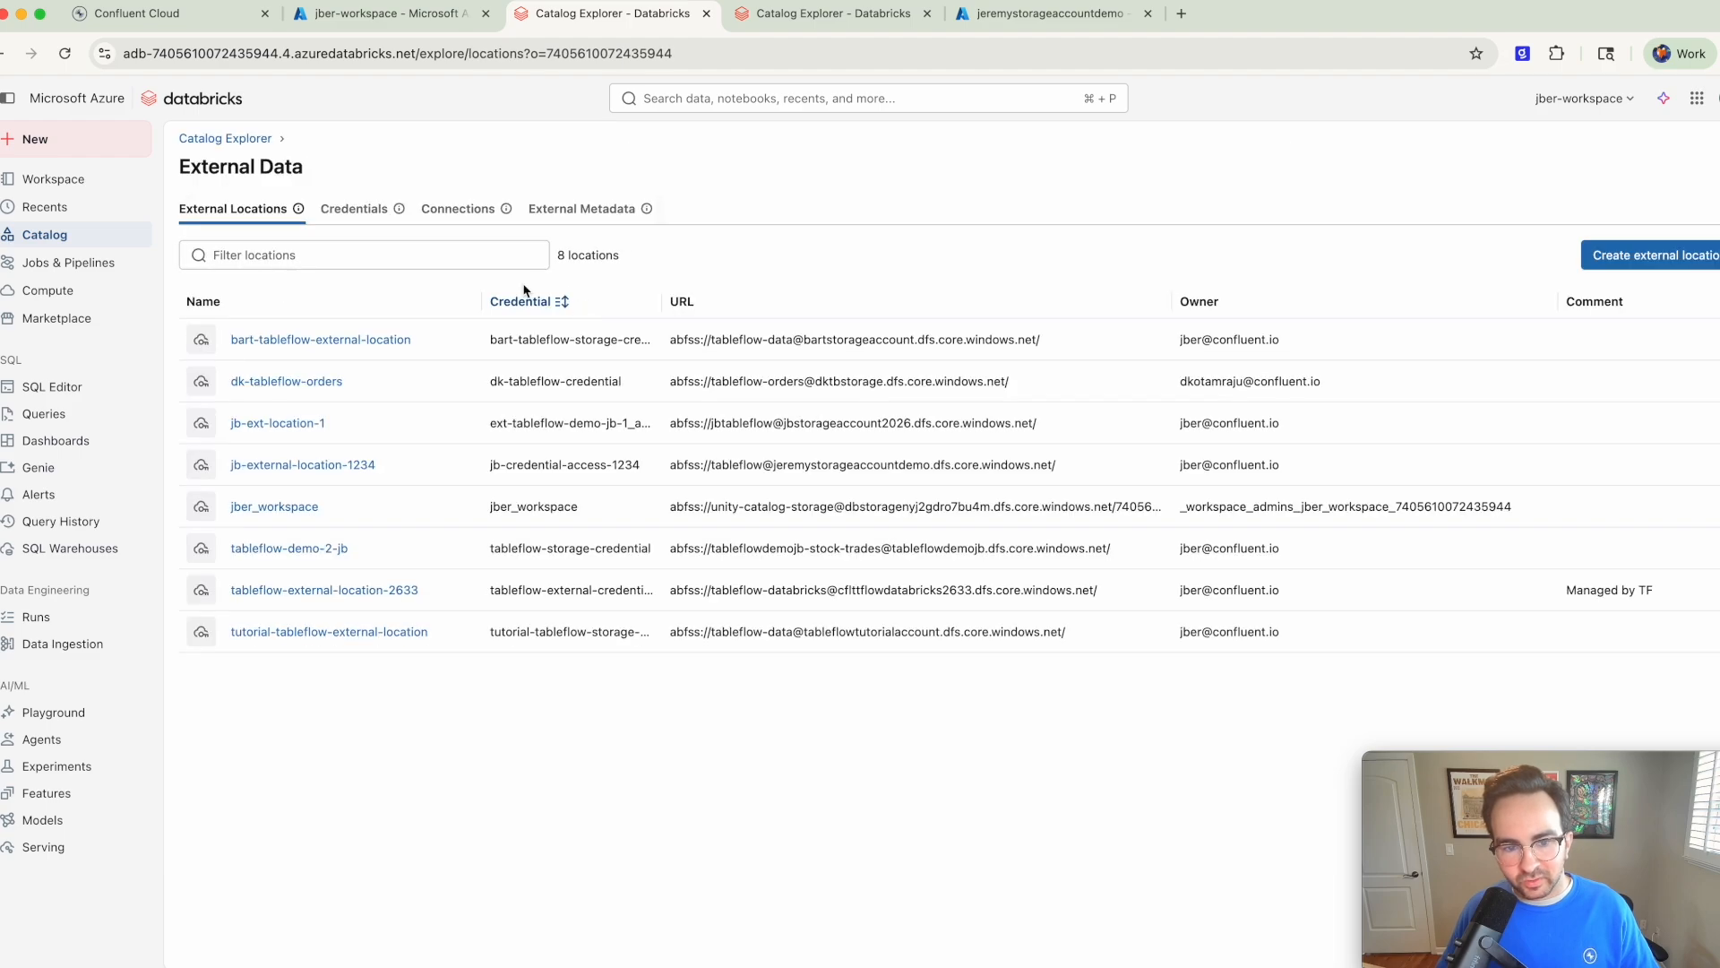
pyautogui.click(327, 215)
pyautogui.click(305, 497)
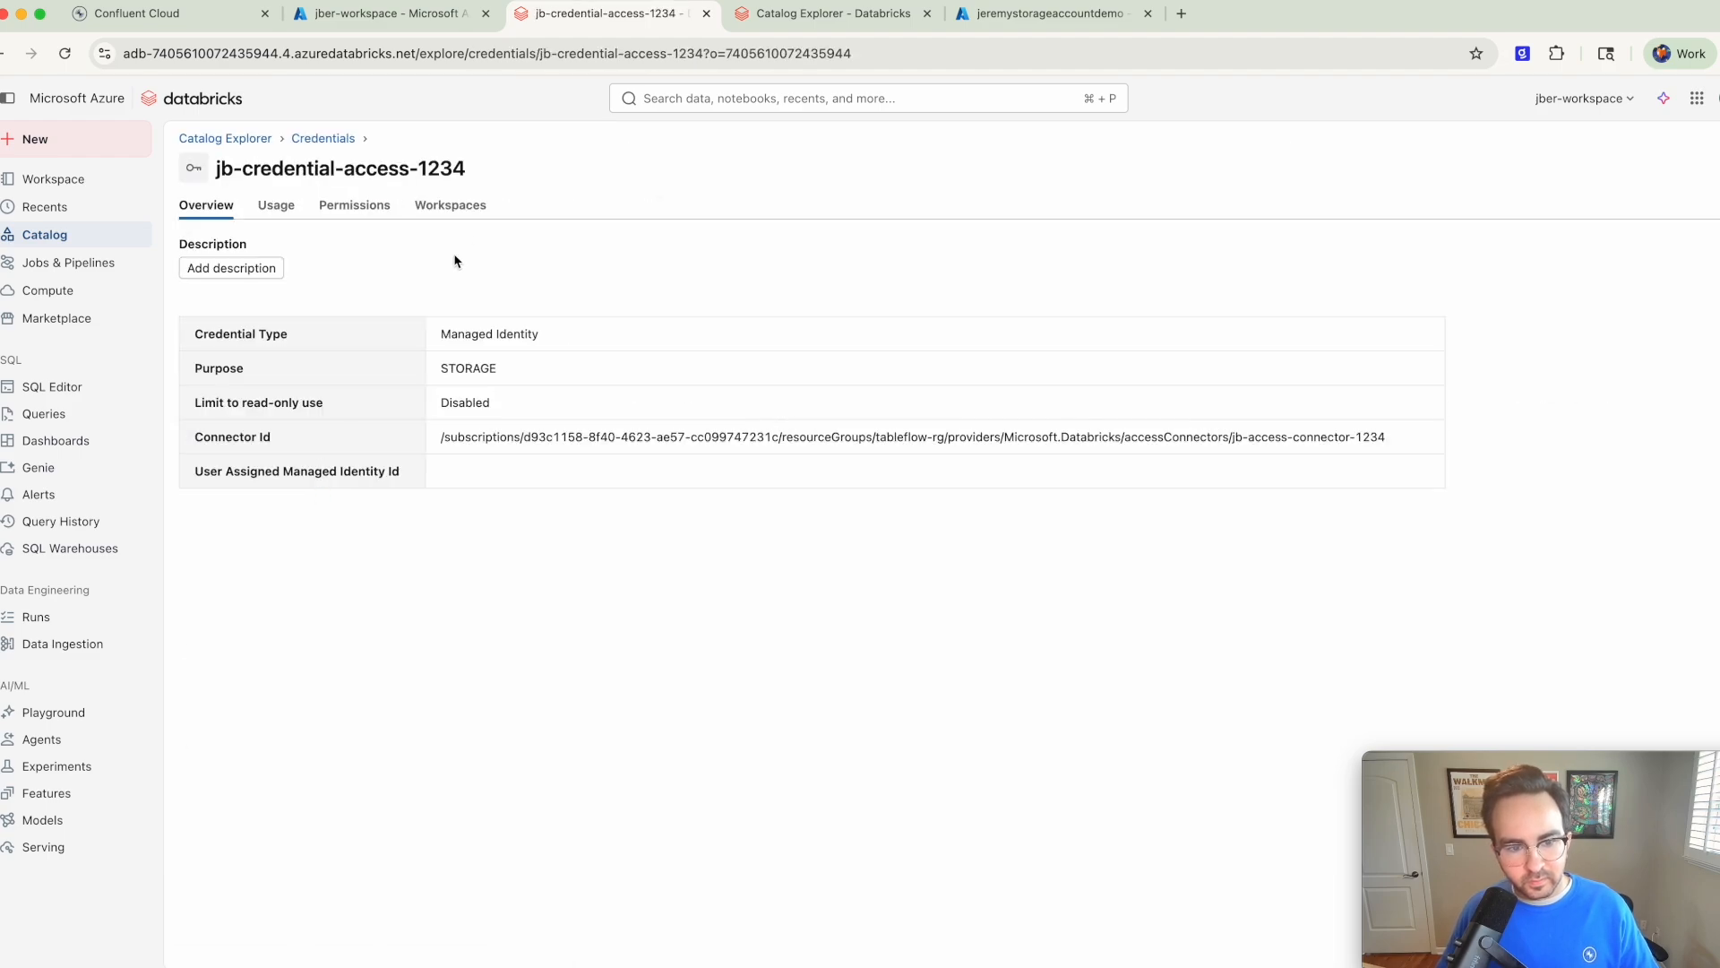
pyautogui.click(354, 205)
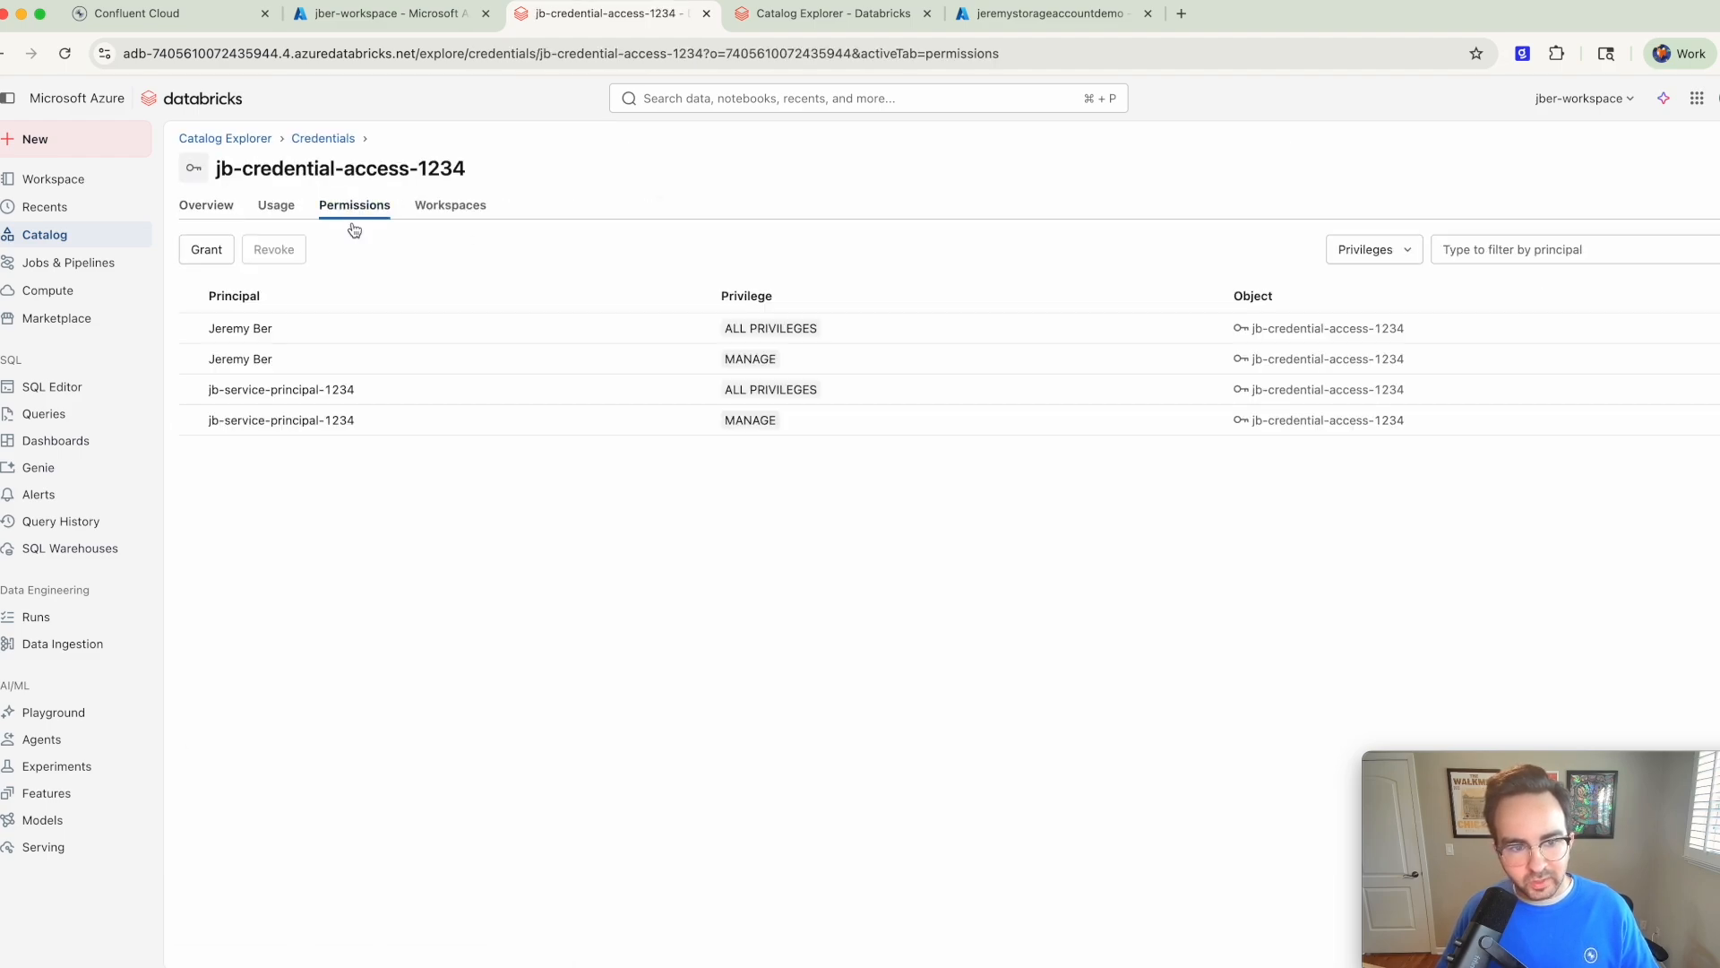
pyautogui.click(232, 259)
pyautogui.click(568, 401)
pyautogui.write('jb-se')
pyautogui.press('BackSpace')
pyautogui.write('-servic')
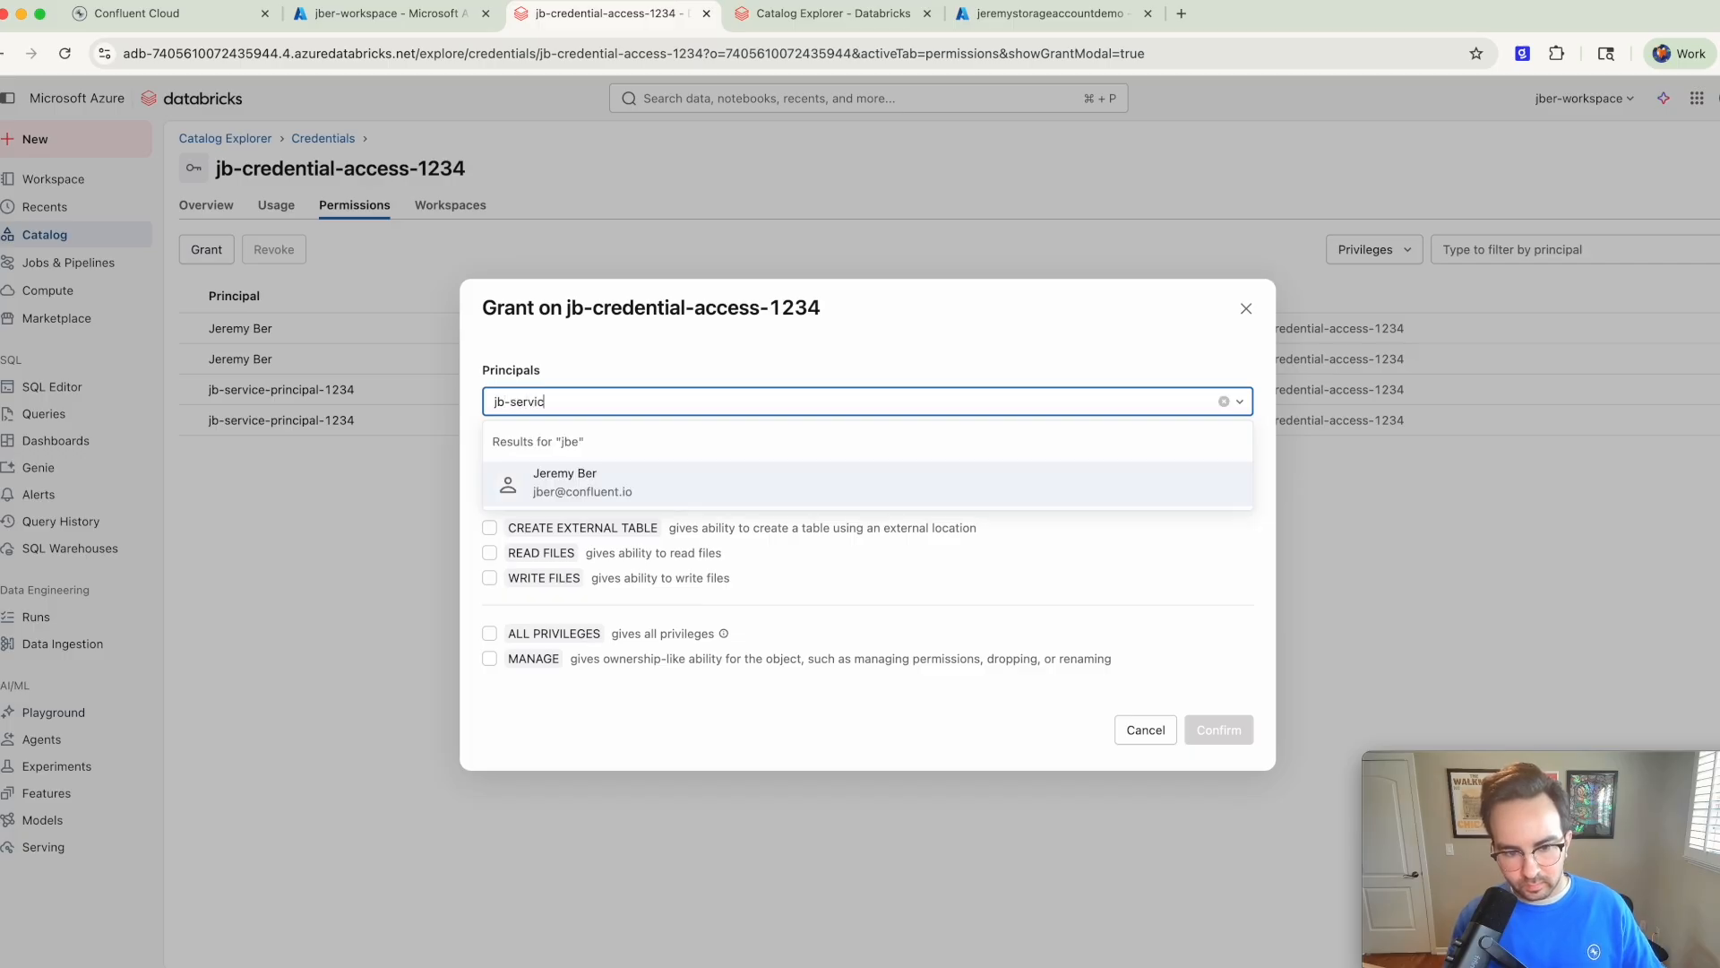
pyautogui.write('e-principal')
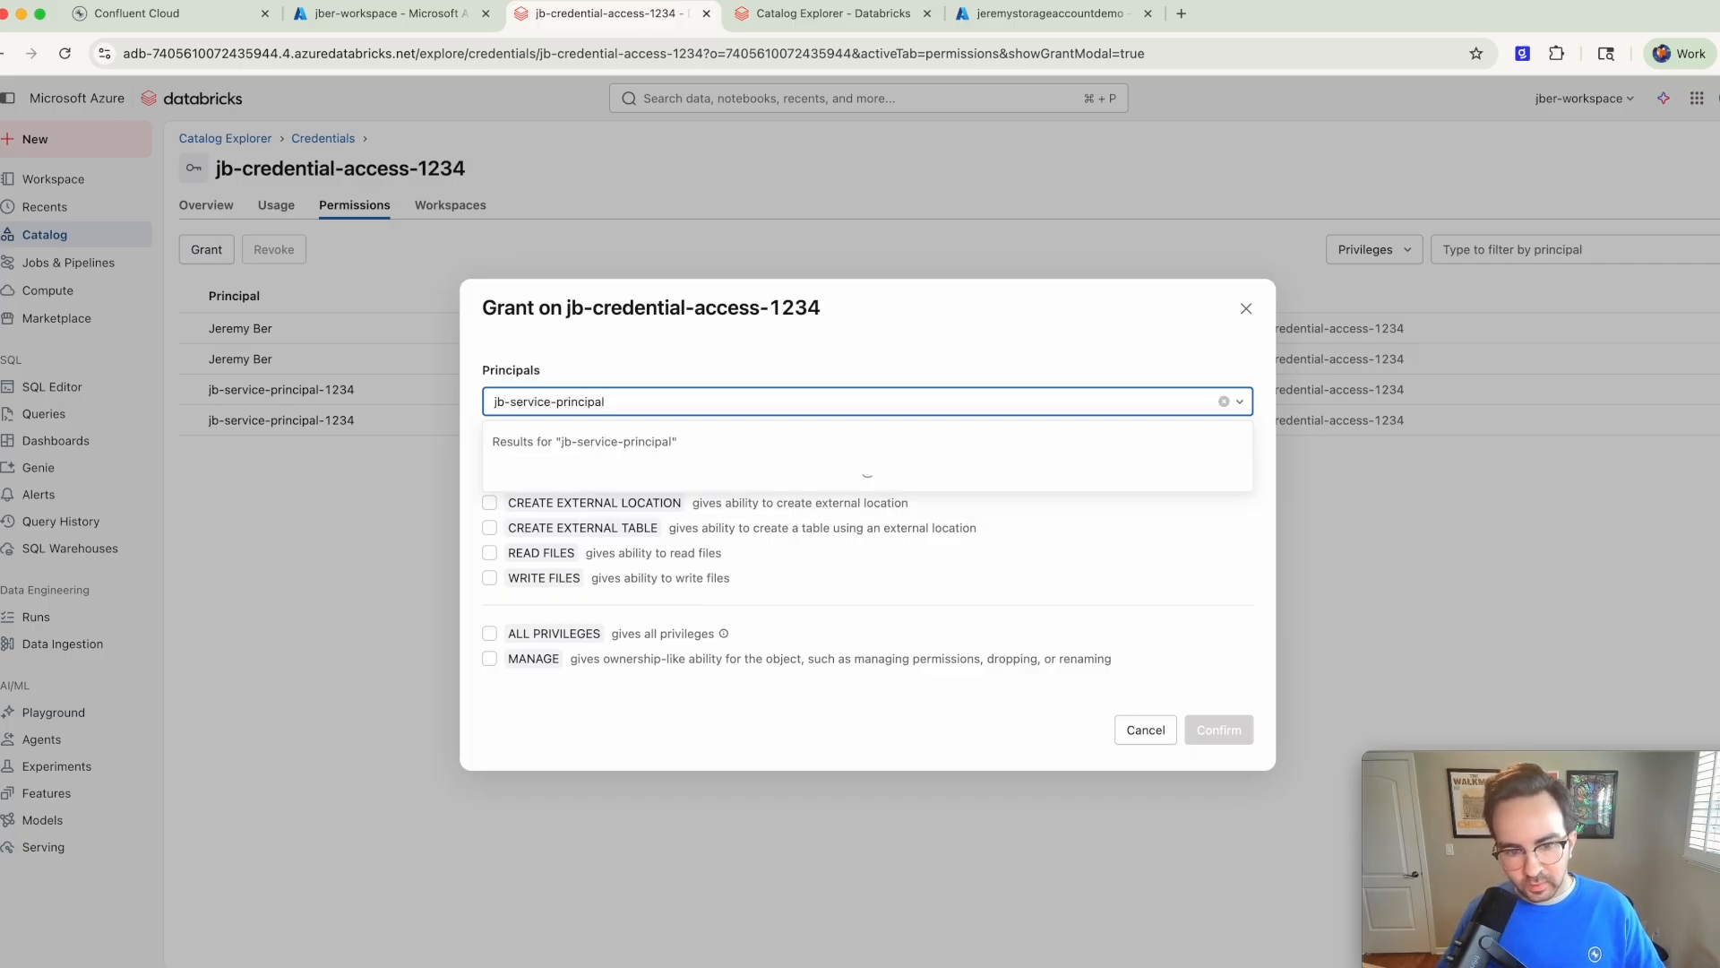
pyautogui.click(304, 511)
pyautogui.click(301, 512)
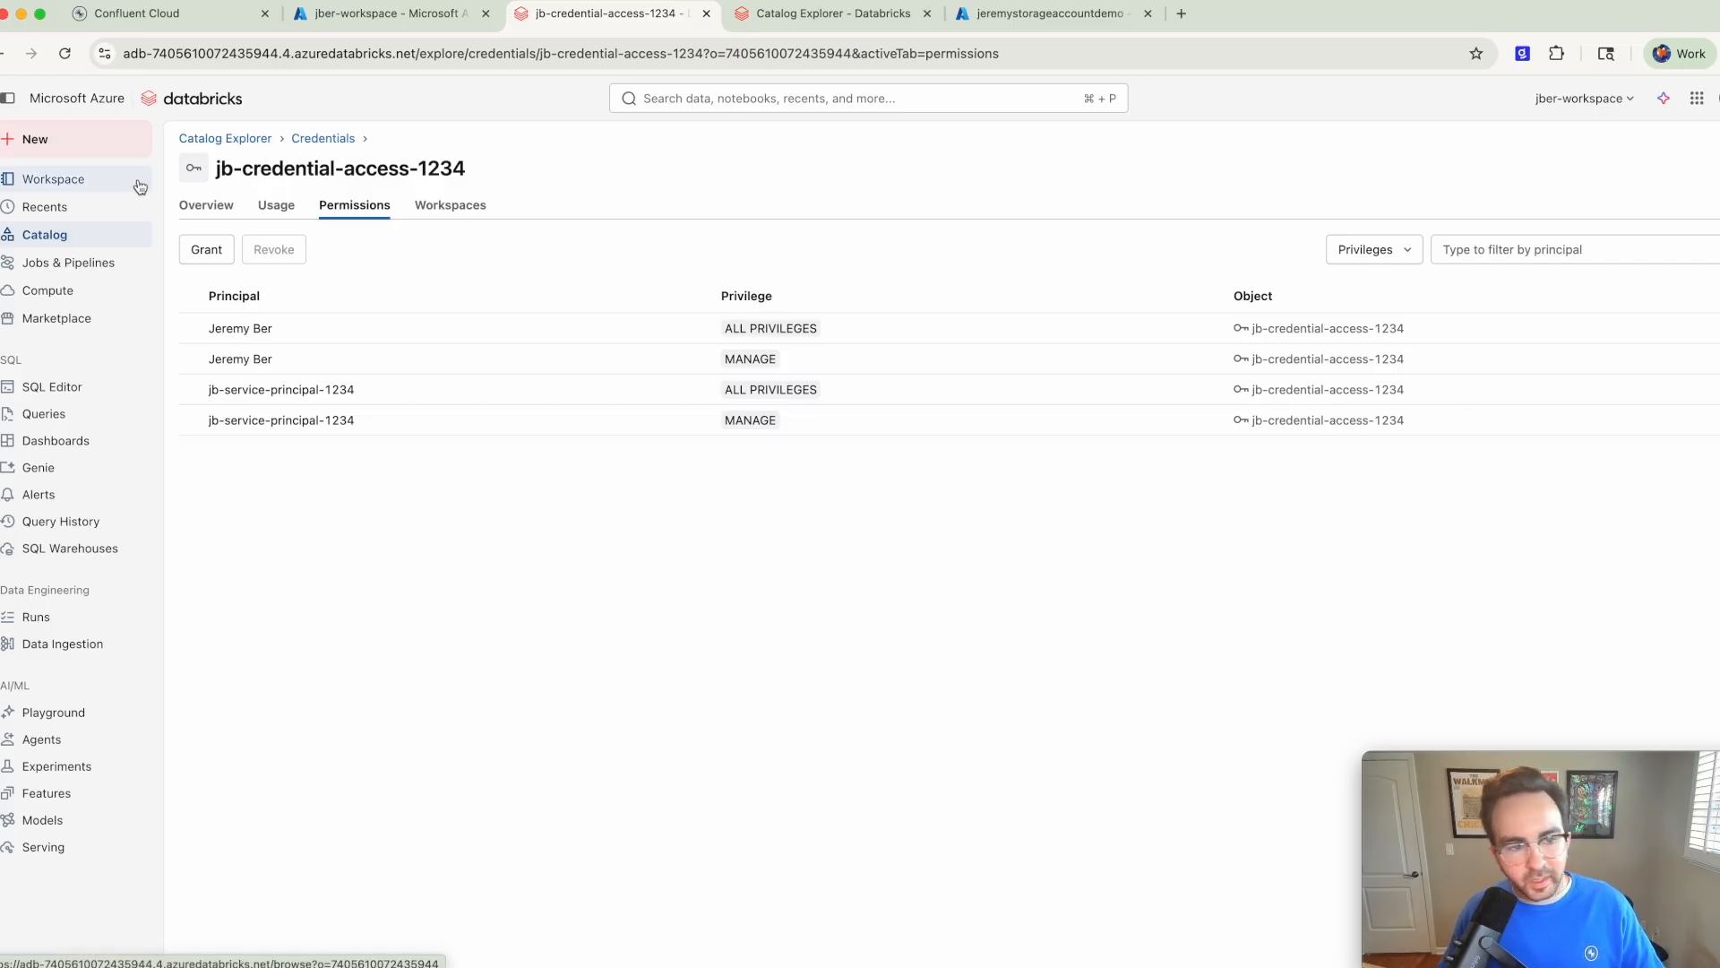
# Step: Begin a privilege grant on the jb-external-catalog-1234 catalog with jb-service-principal-1234 as principal
pyautogui.click(45, 234)
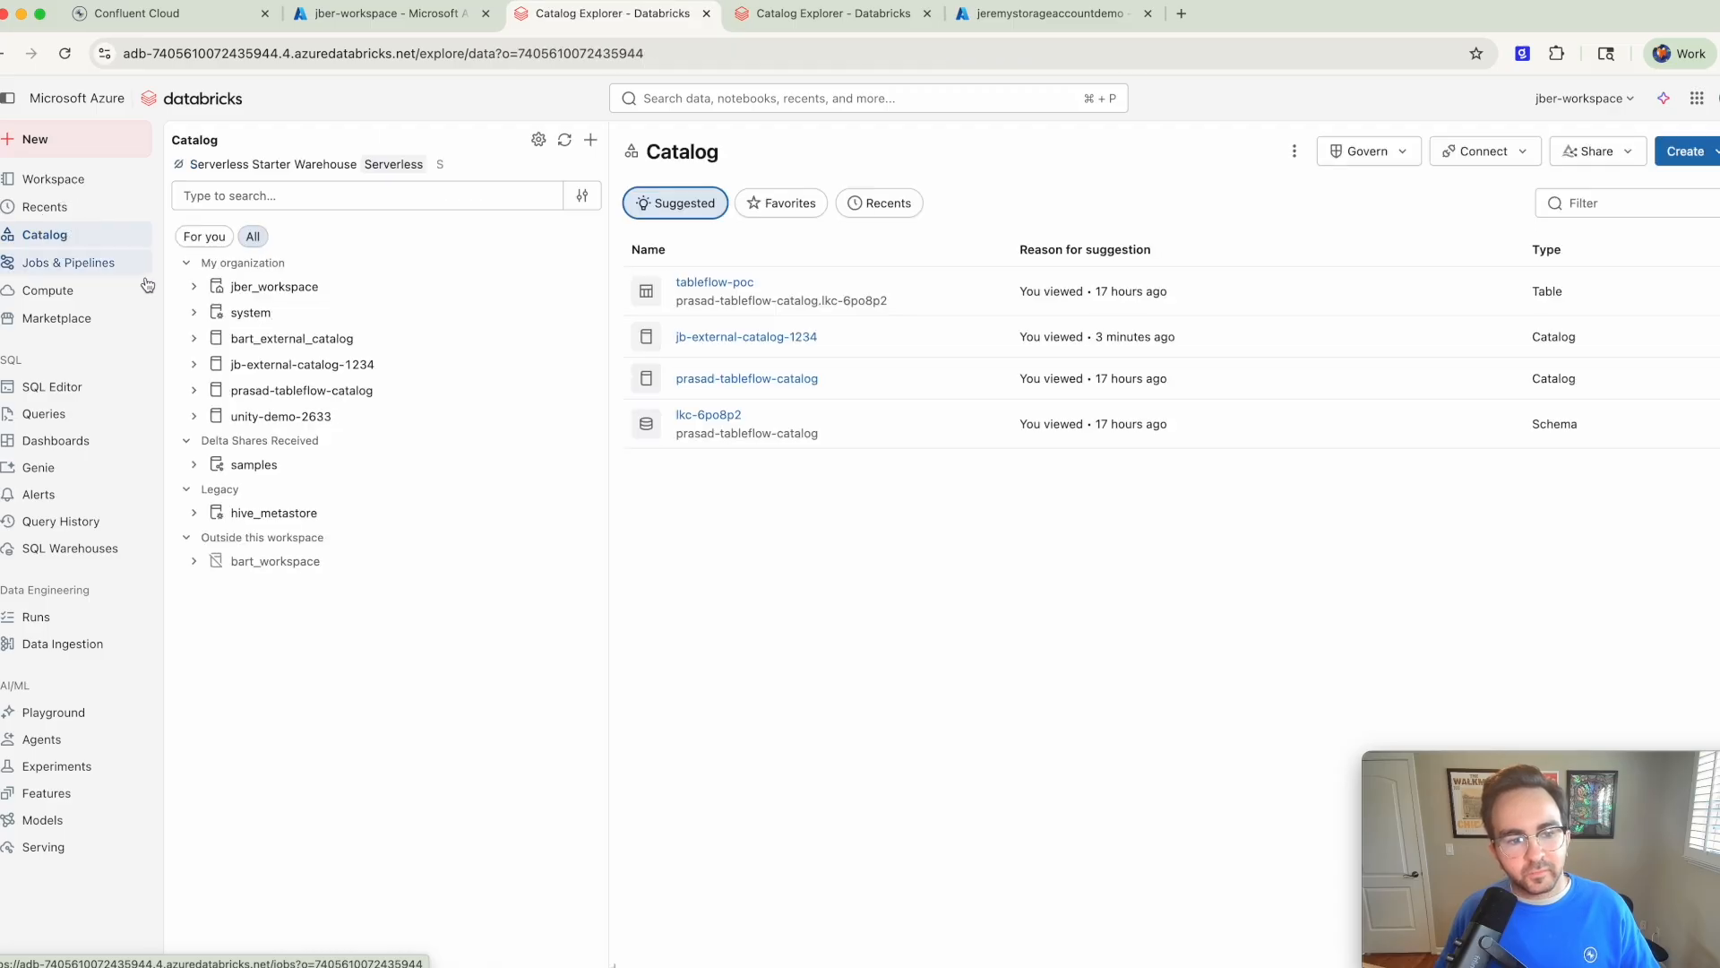
pyautogui.click(267, 366)
pyautogui.click(749, 202)
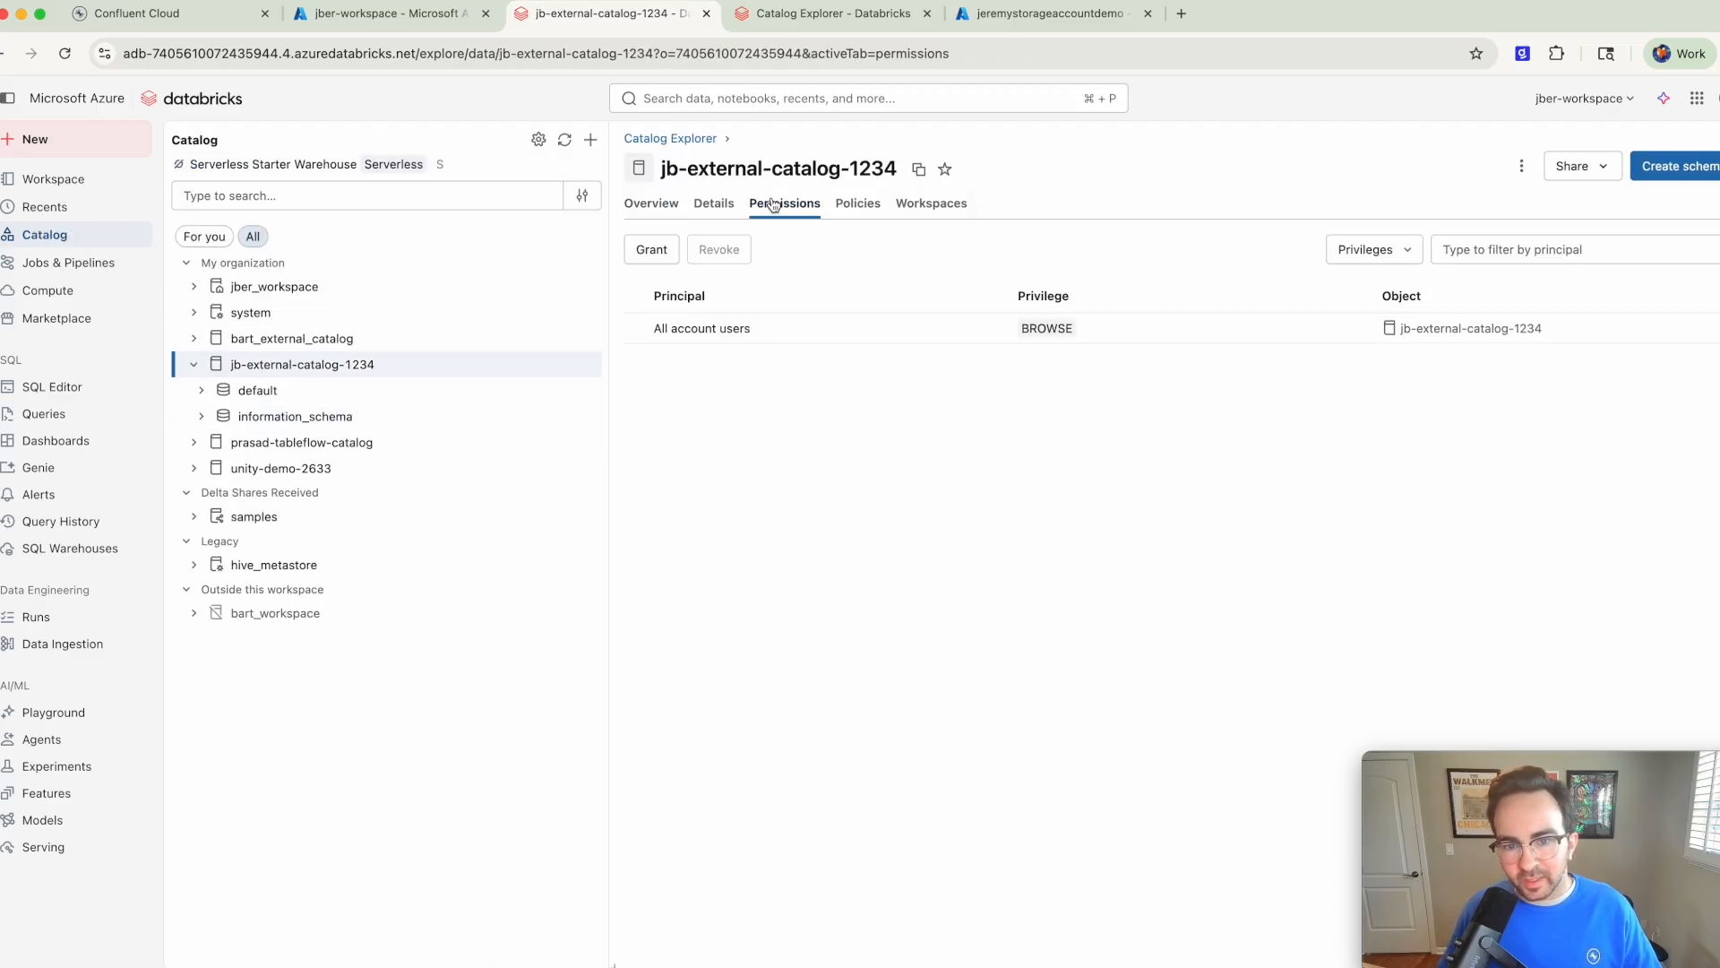
pyautogui.click(652, 250)
pyautogui.click(591, 321)
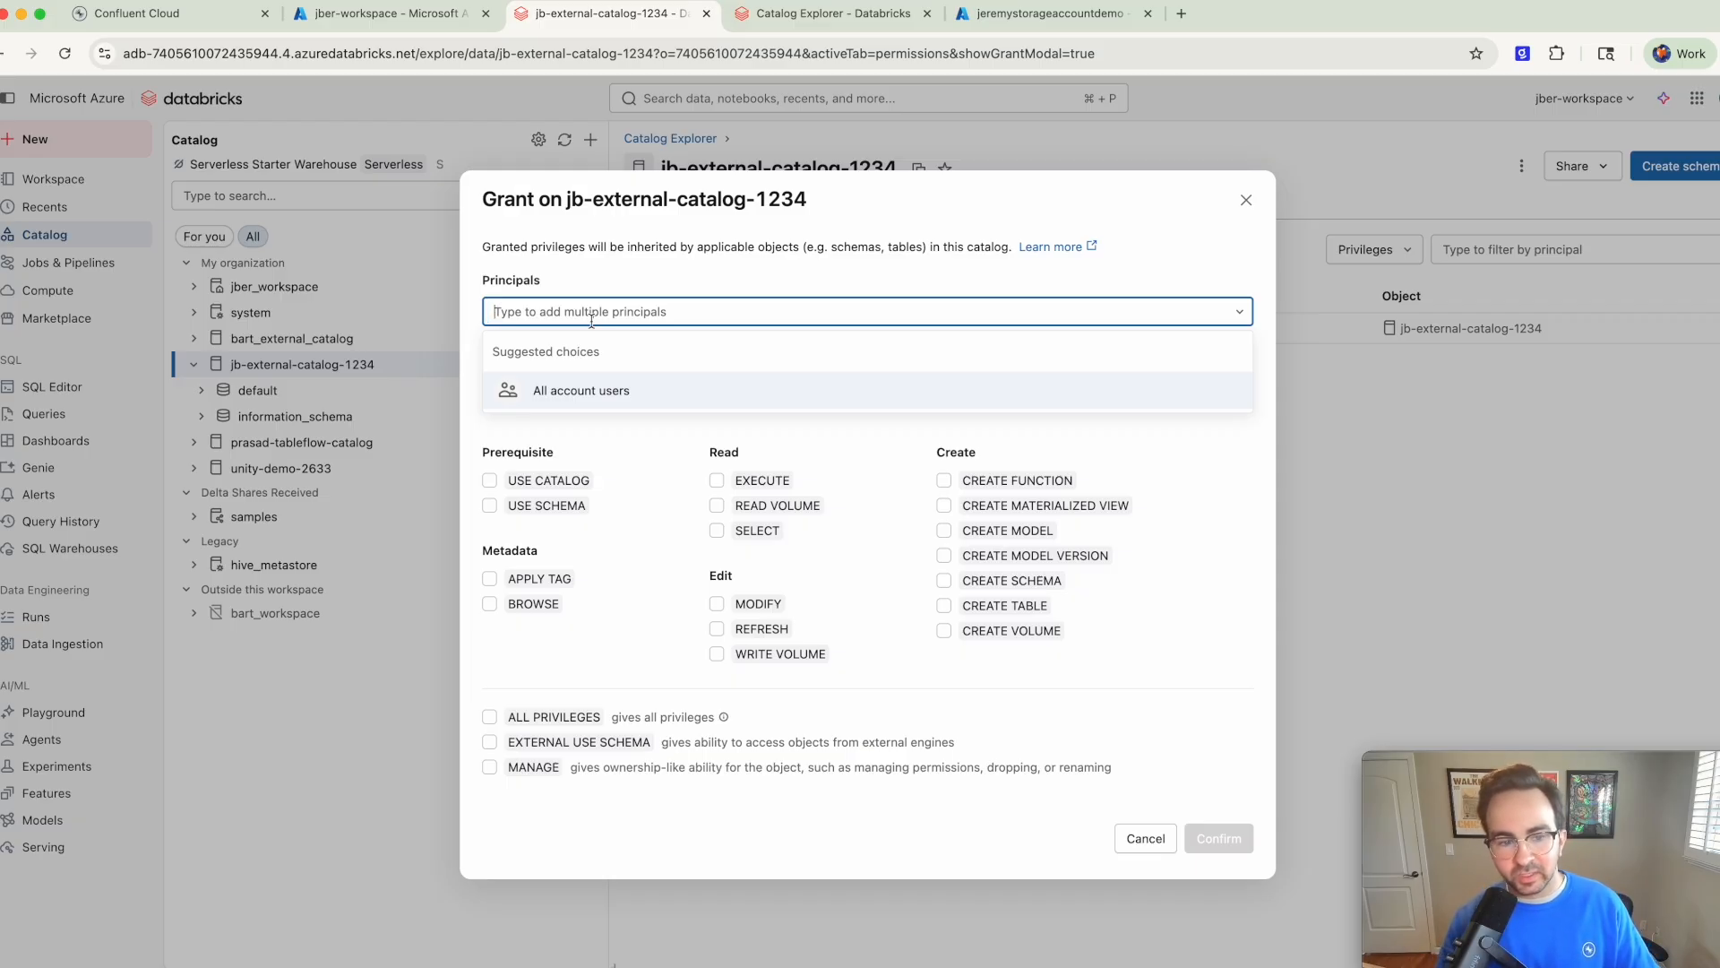
pyautogui.write('jb-ser')
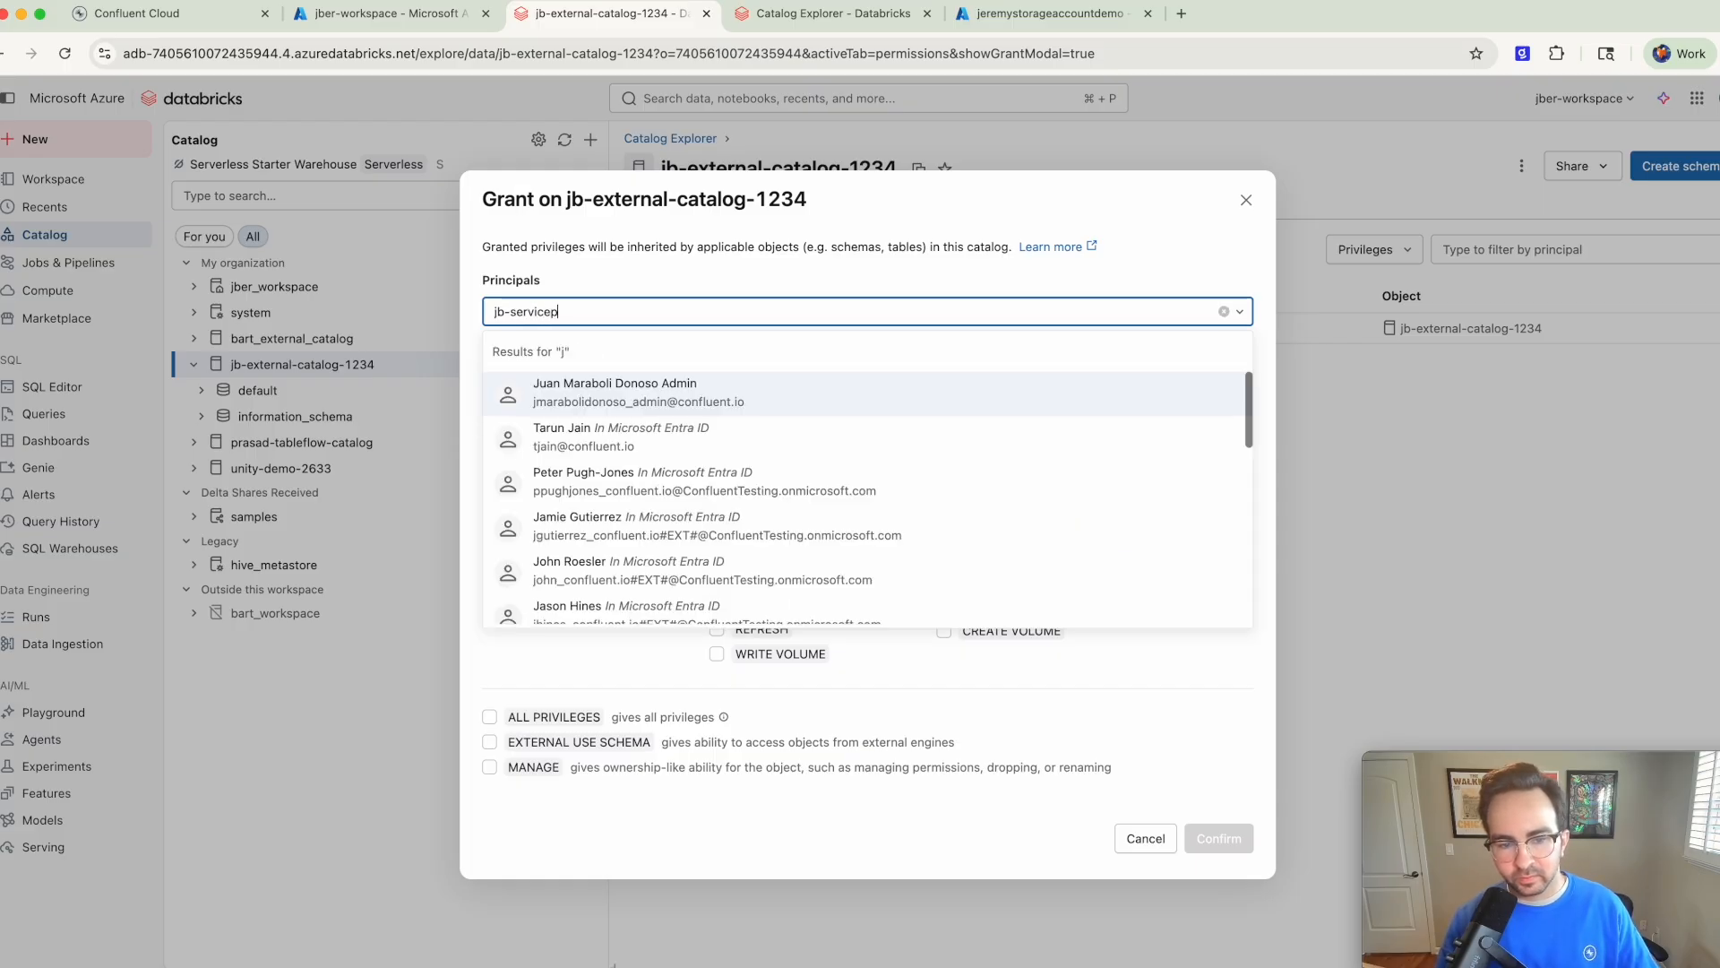
pyautogui.write('vicep')
pyautogui.press('BackSpace')
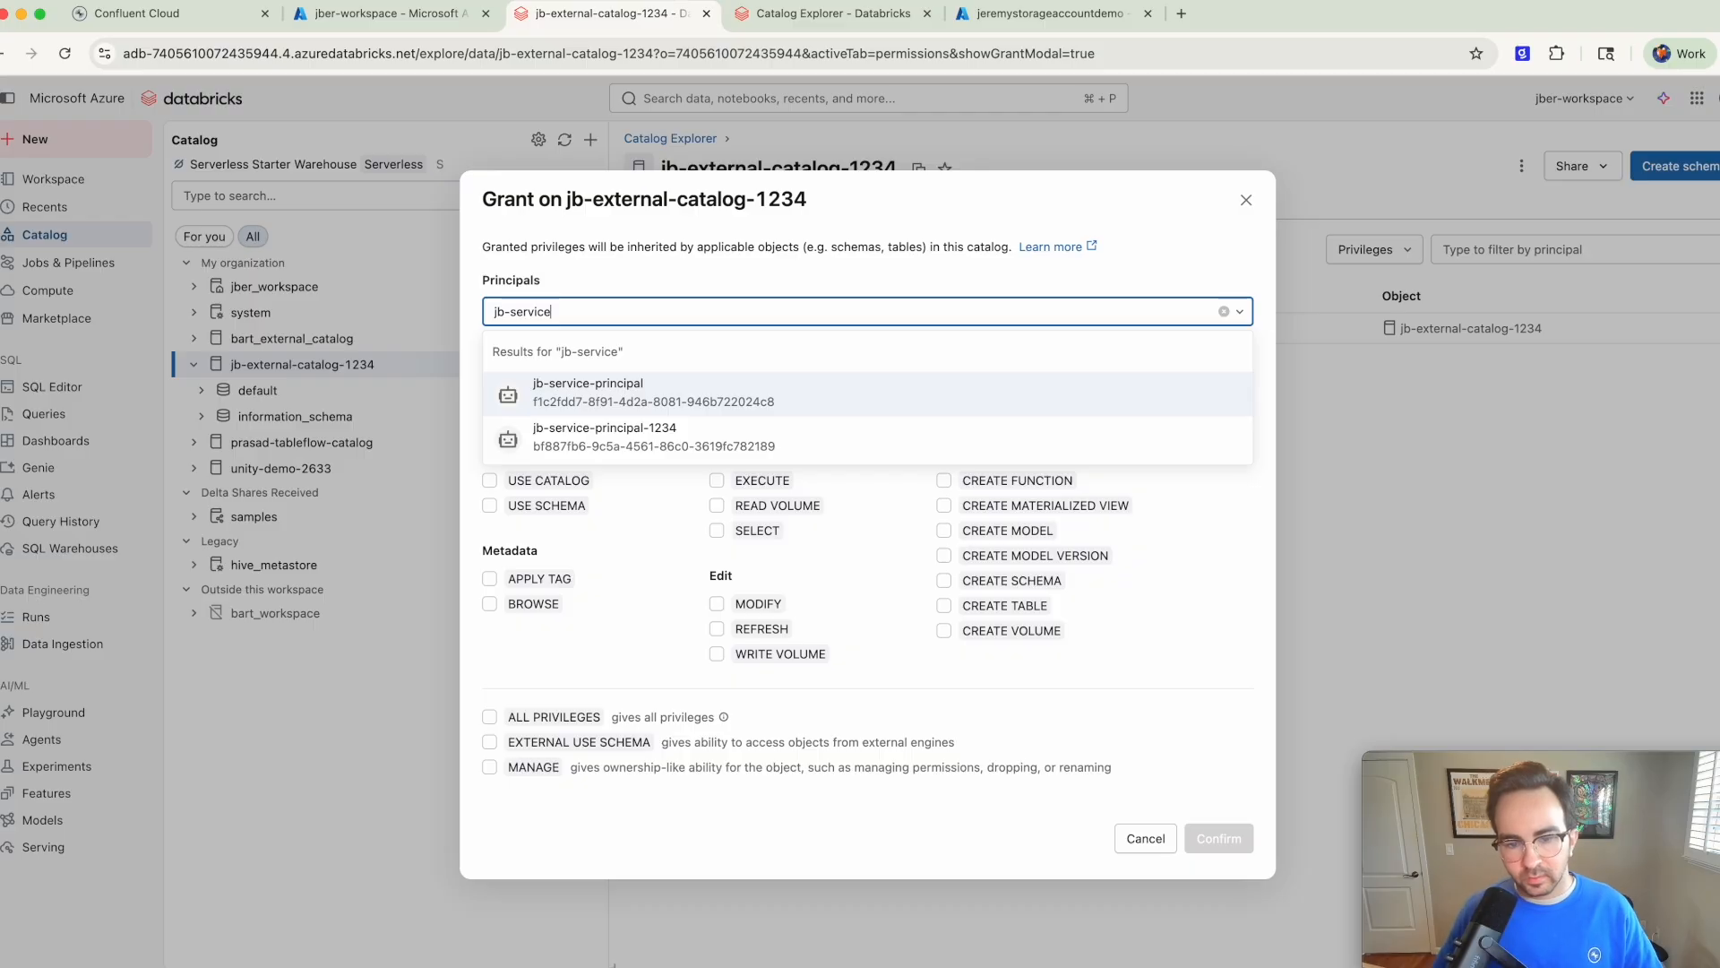
pyautogui.click(640, 437)
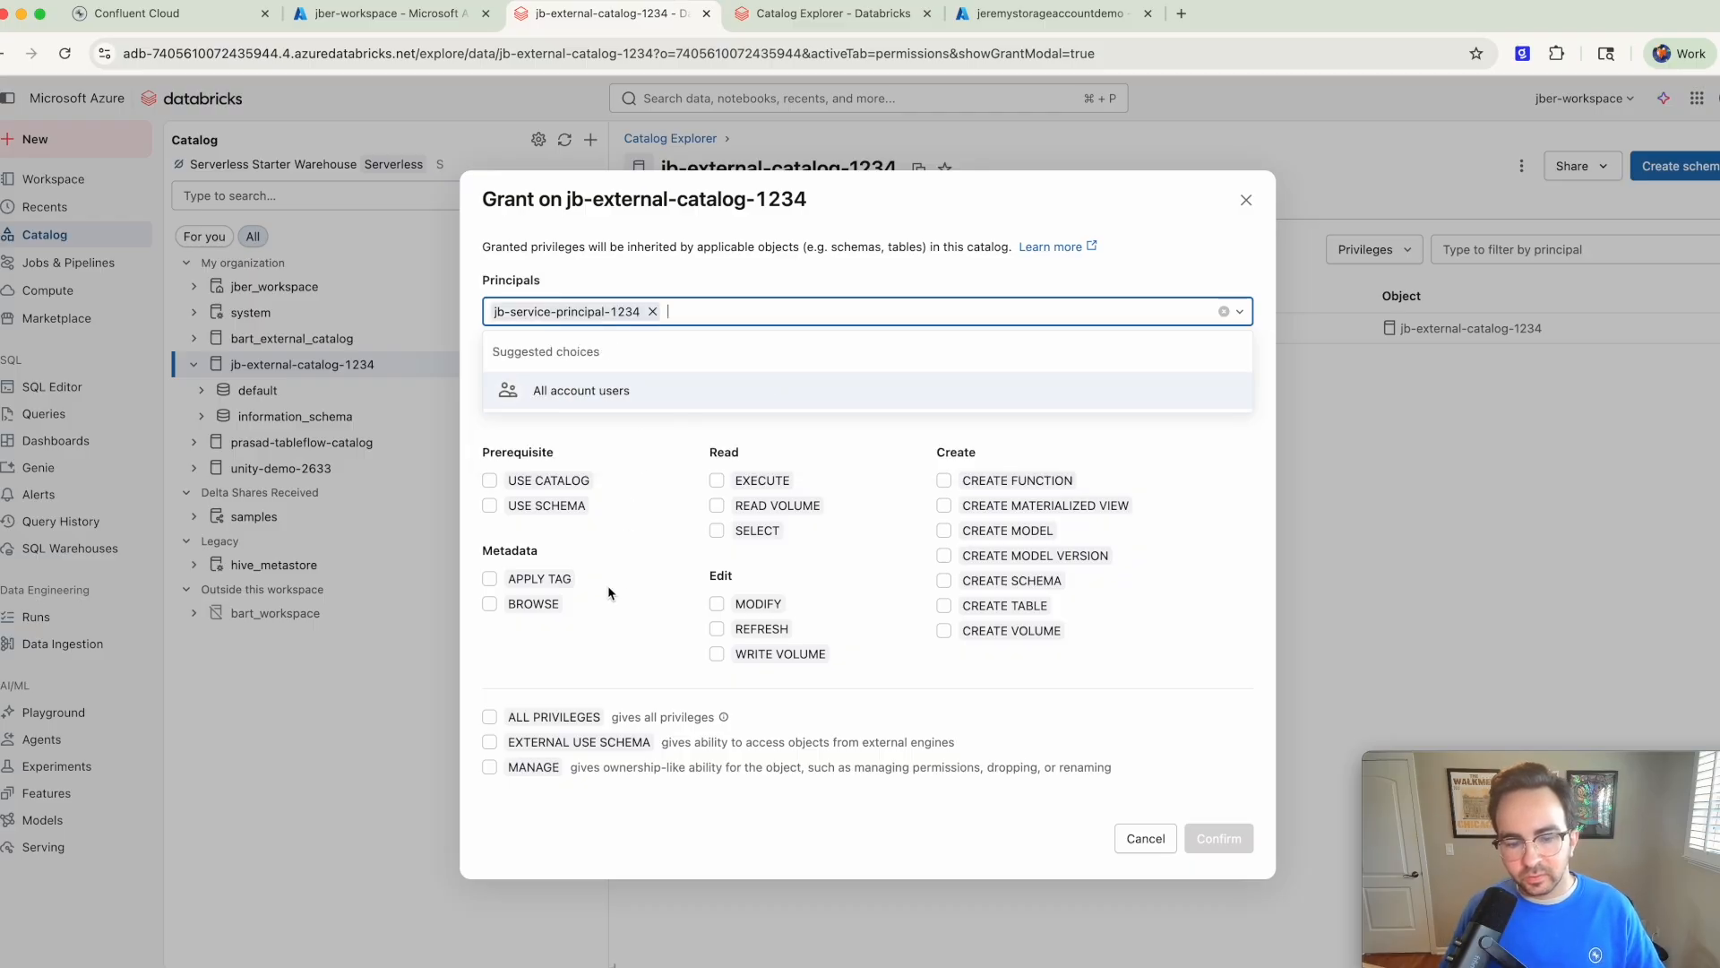
# Step: Select ALL PRIVILEGES, EXTERNAL USE SCHEMA and MANAGE, add the owner's user account as a second principal, and confirm the catalog grant
pyautogui.click(526, 743)
pyautogui.click(536, 718)
pyautogui.click(528, 772)
pyautogui.click(738, 315)
pyautogui.write('jber')
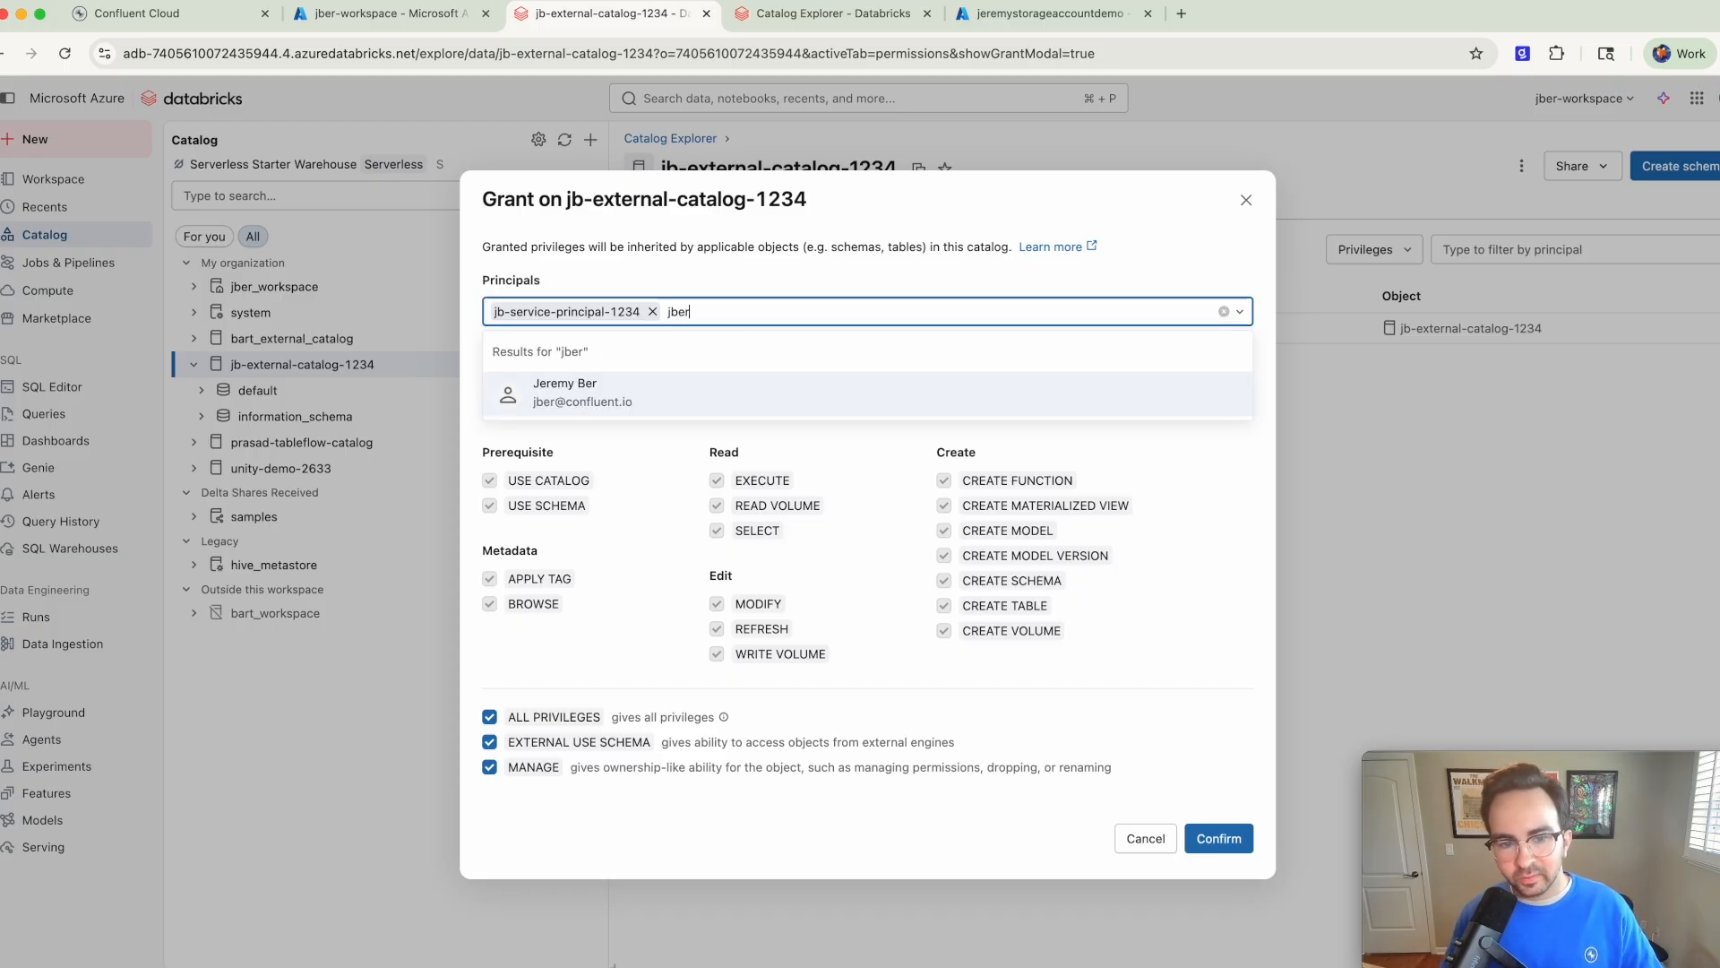
pyautogui.press('Return')
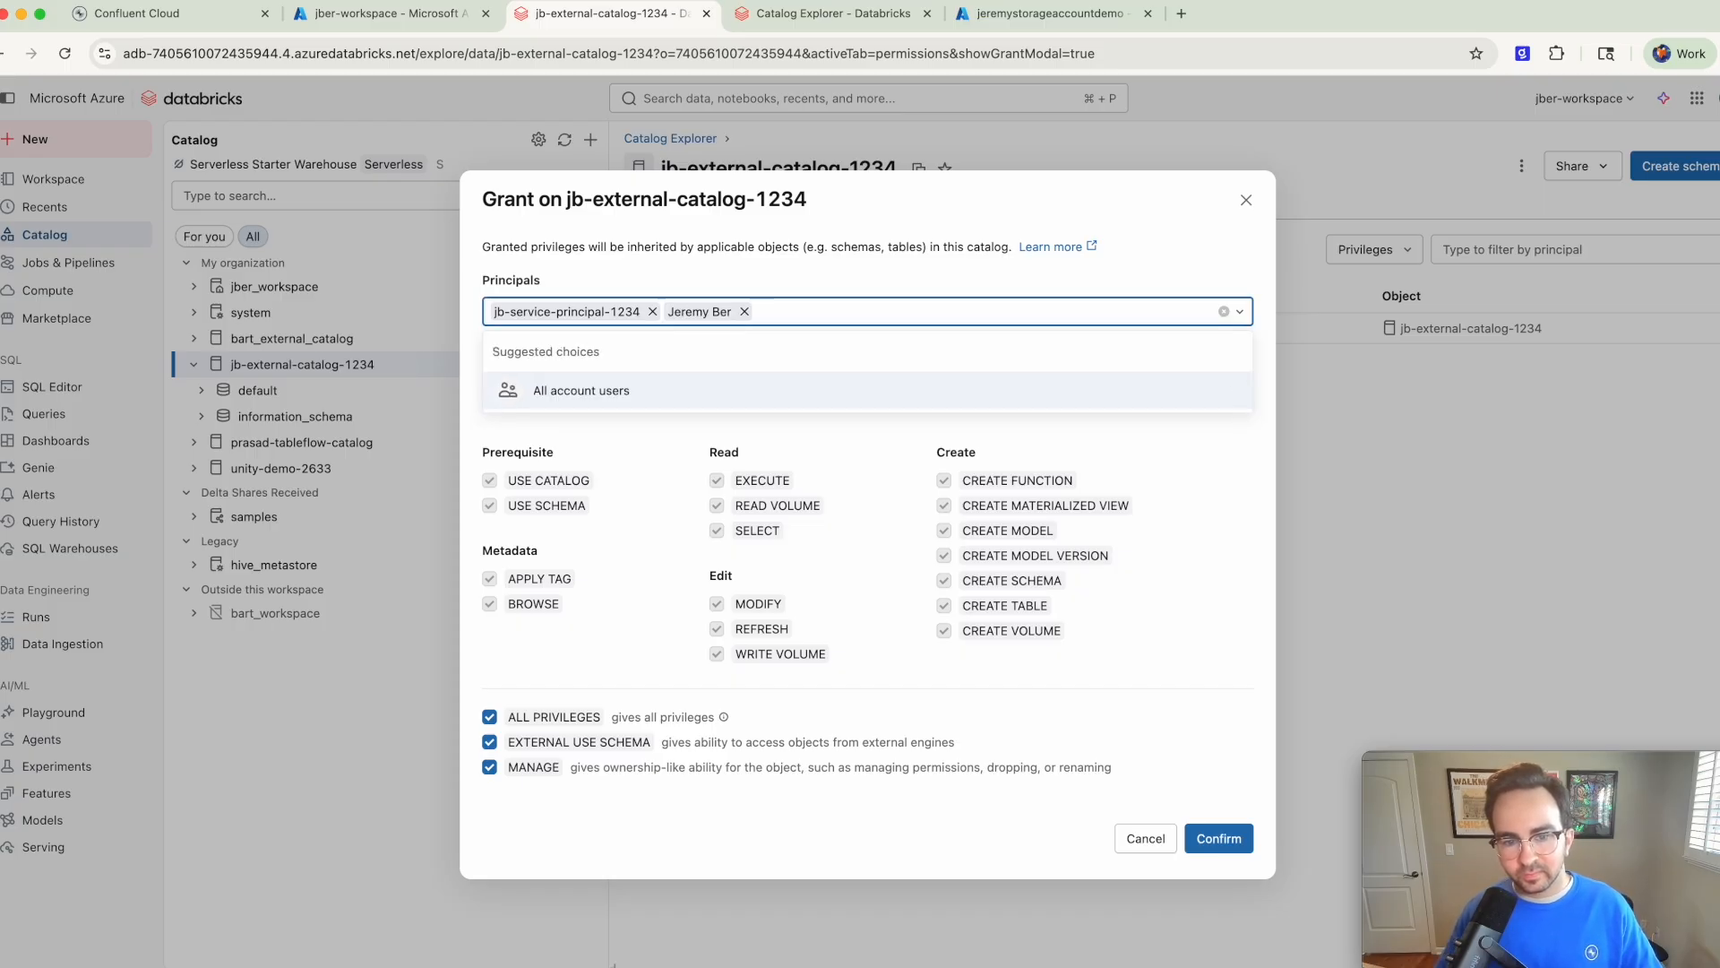
pyautogui.click(1214, 863)
pyautogui.click(1215, 838)
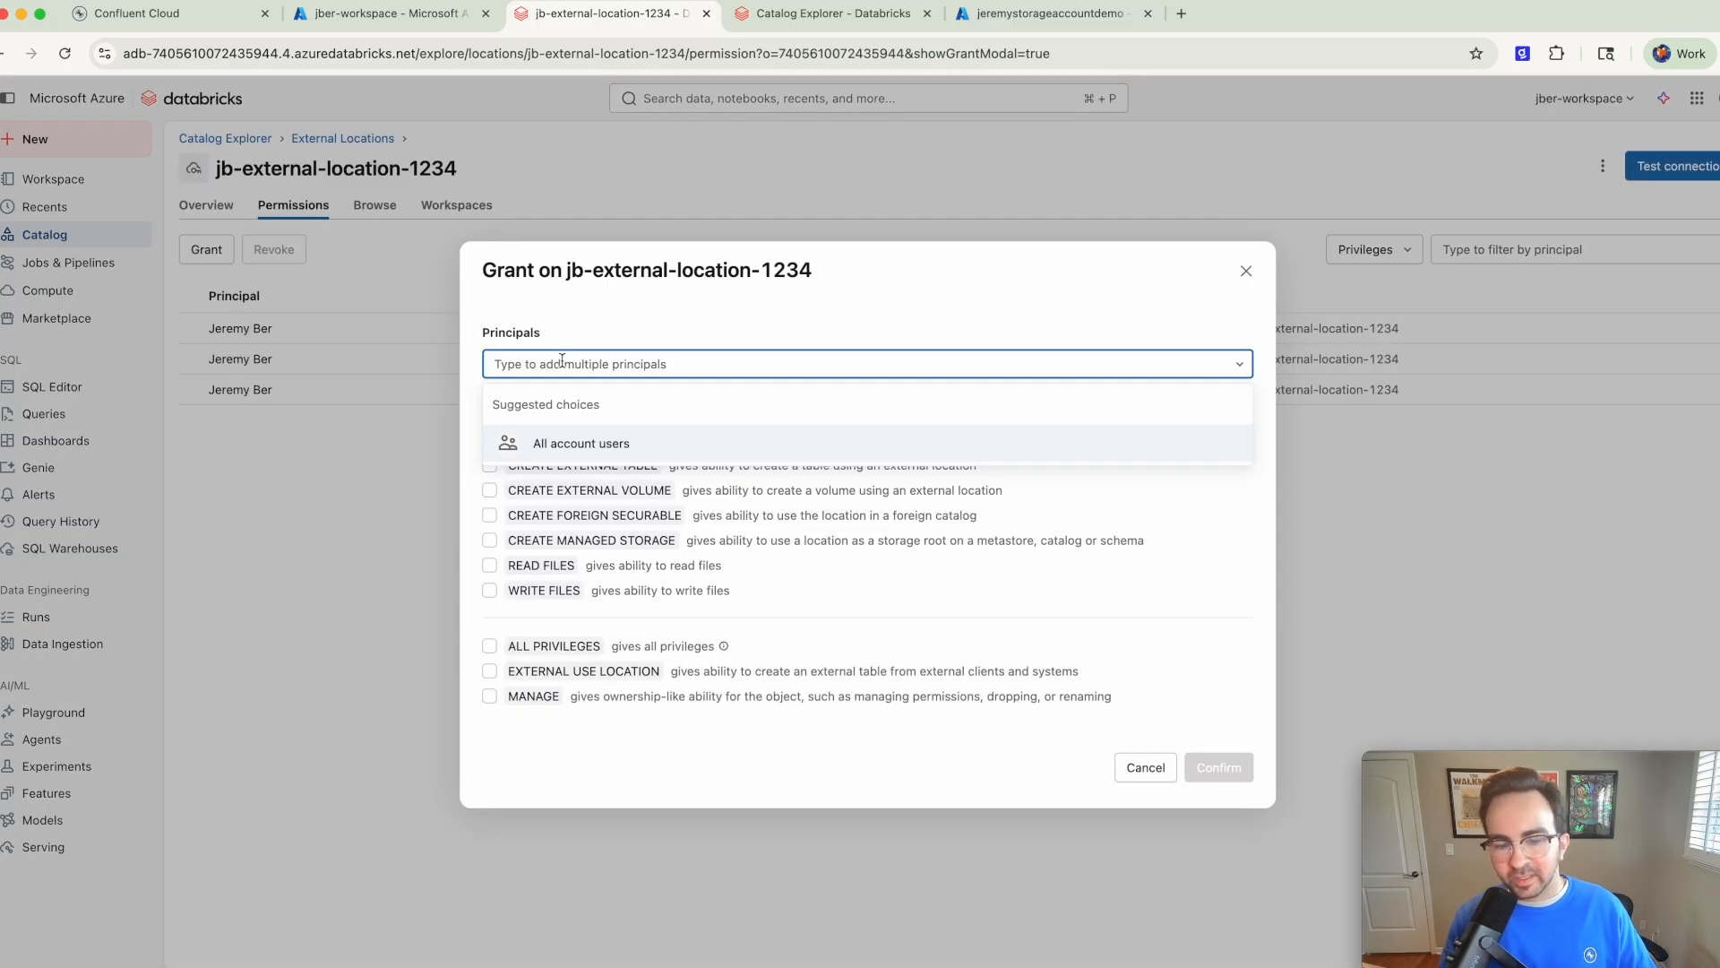
# Step: Grant jb-service-principal-1234 and the owner's user account ALL PRIVILEGES, EXTERNAL USE LOCATION and MANAGE on the jb-external-location-1234 external location
pyautogui.write('jb')
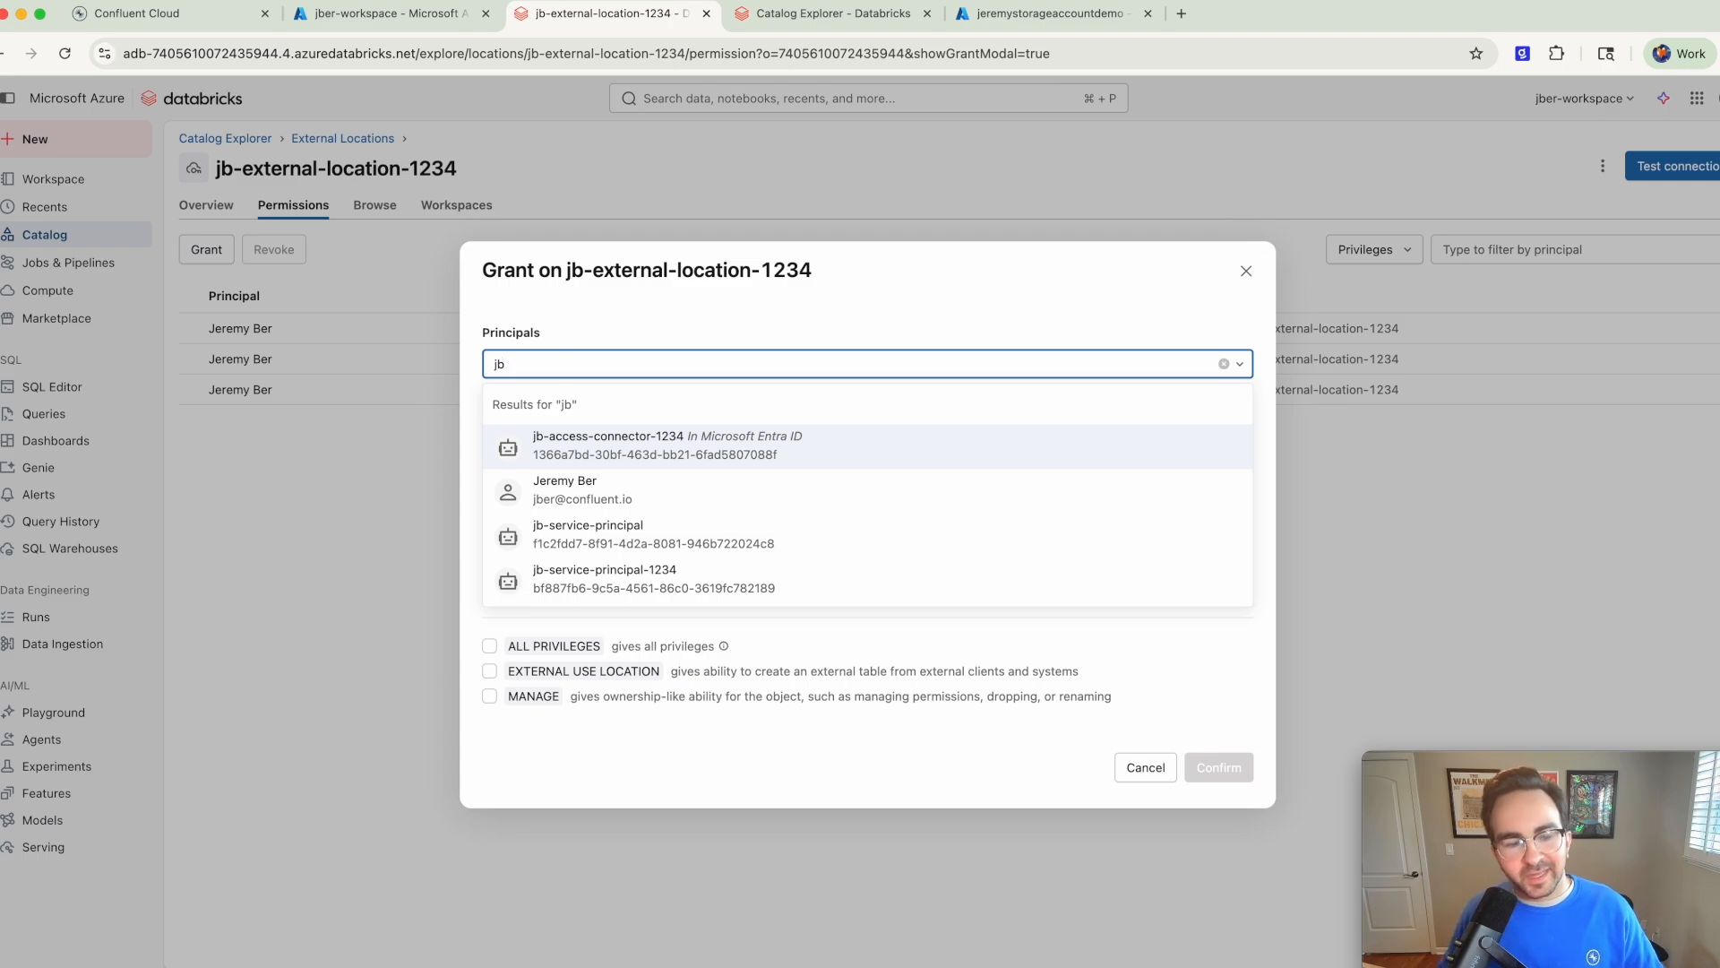
pyautogui.click(622, 578)
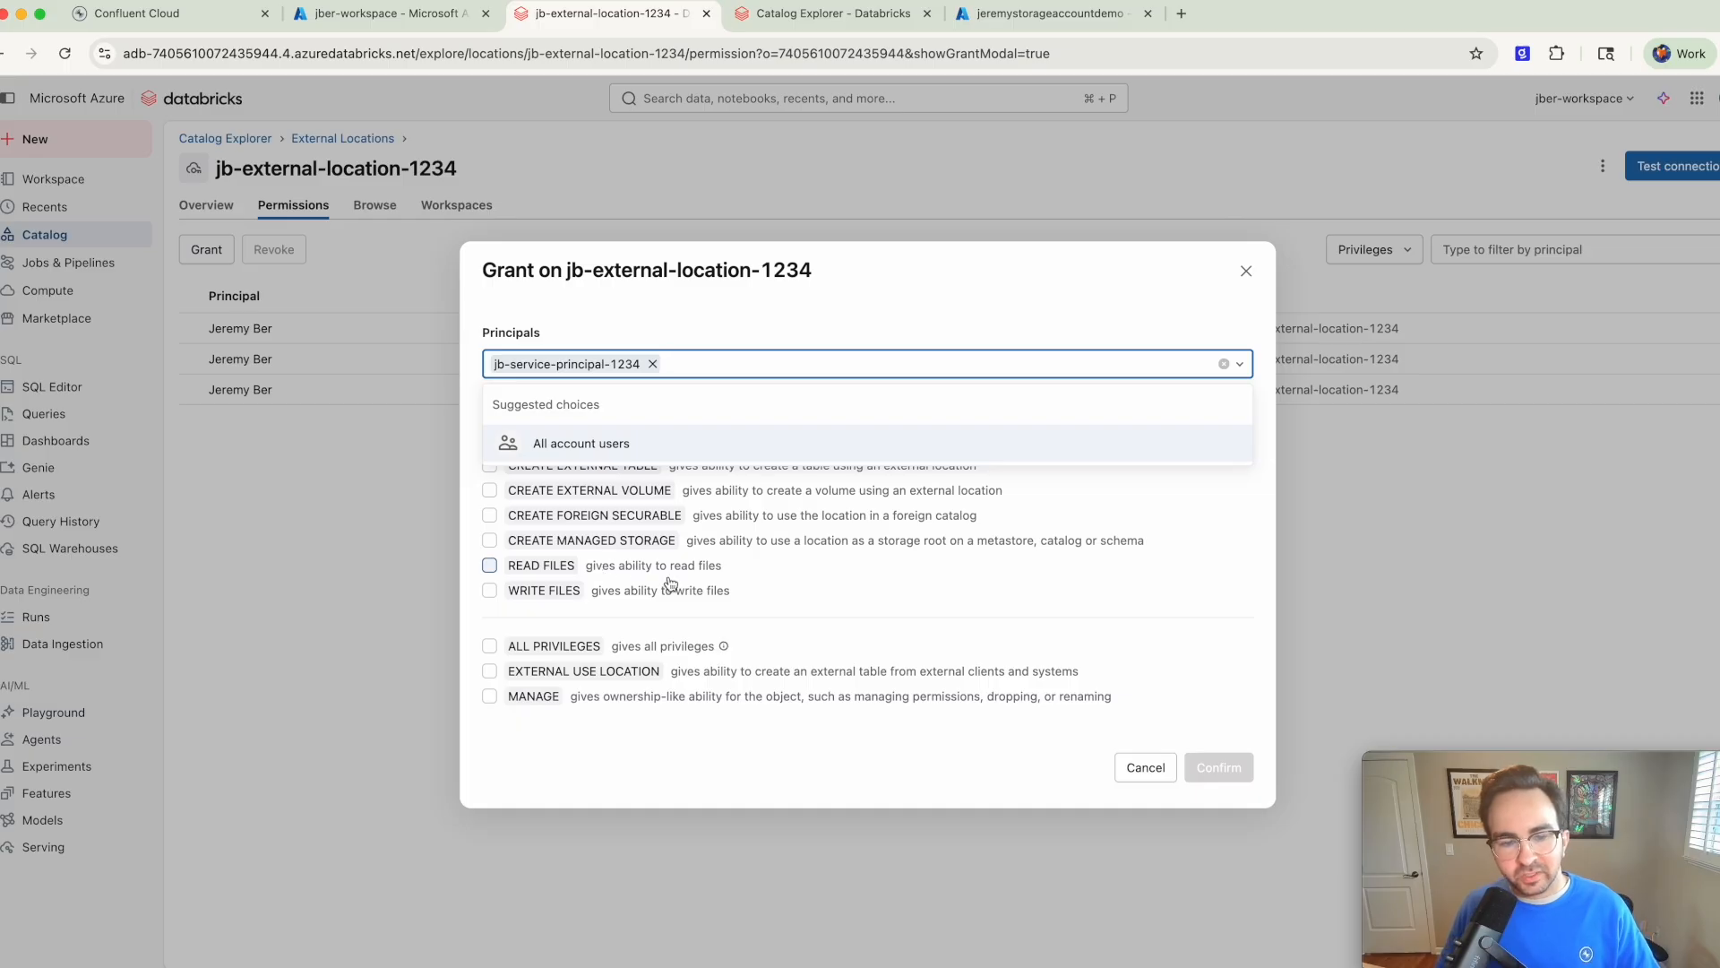
pyautogui.click(891, 607)
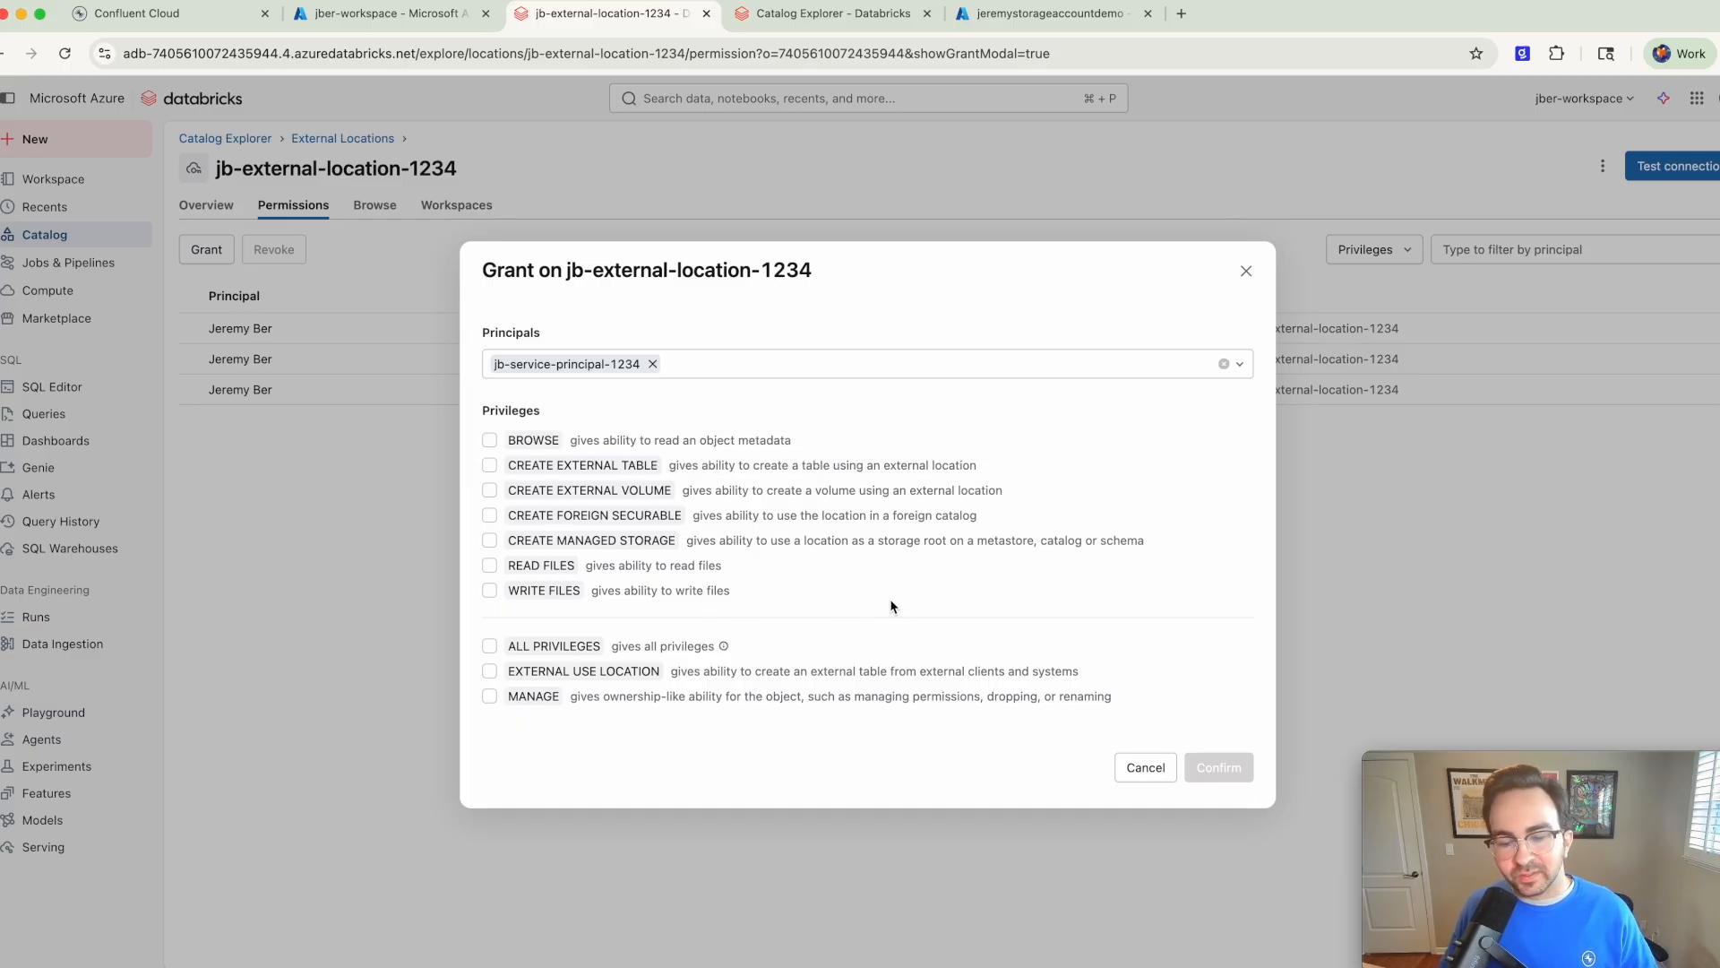
pyautogui.click(602, 650)
pyautogui.click(593, 672)
pyautogui.click(582, 700)
pyautogui.click(697, 370)
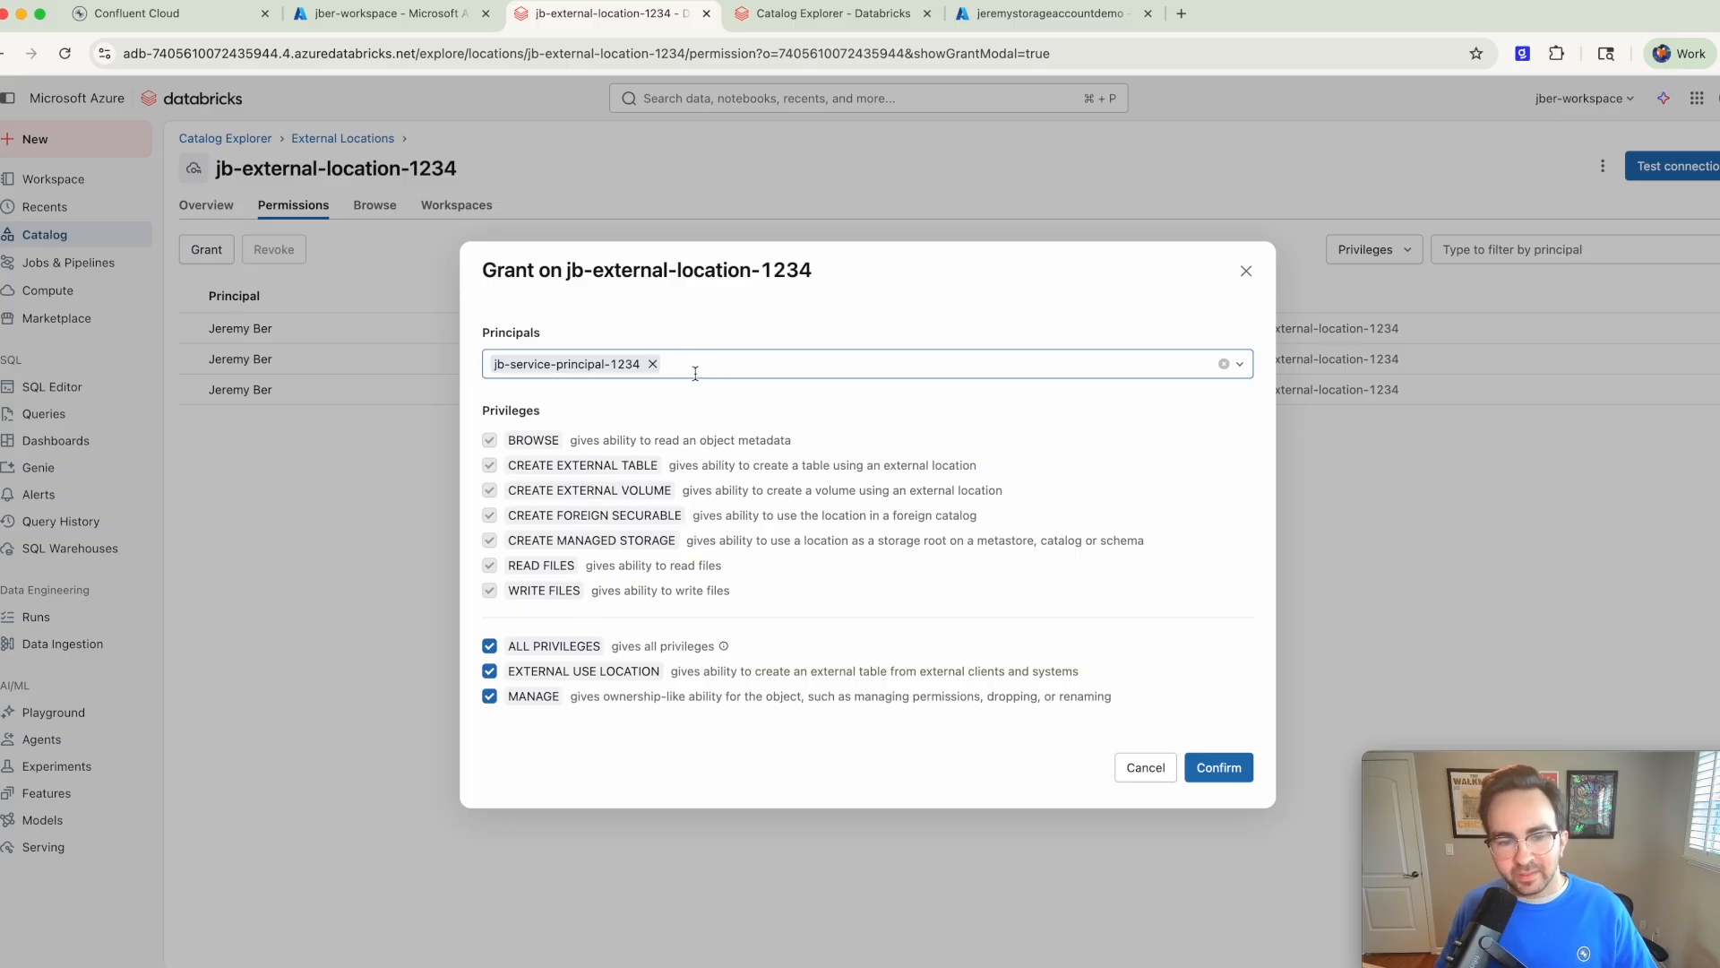
pyautogui.press('Return')
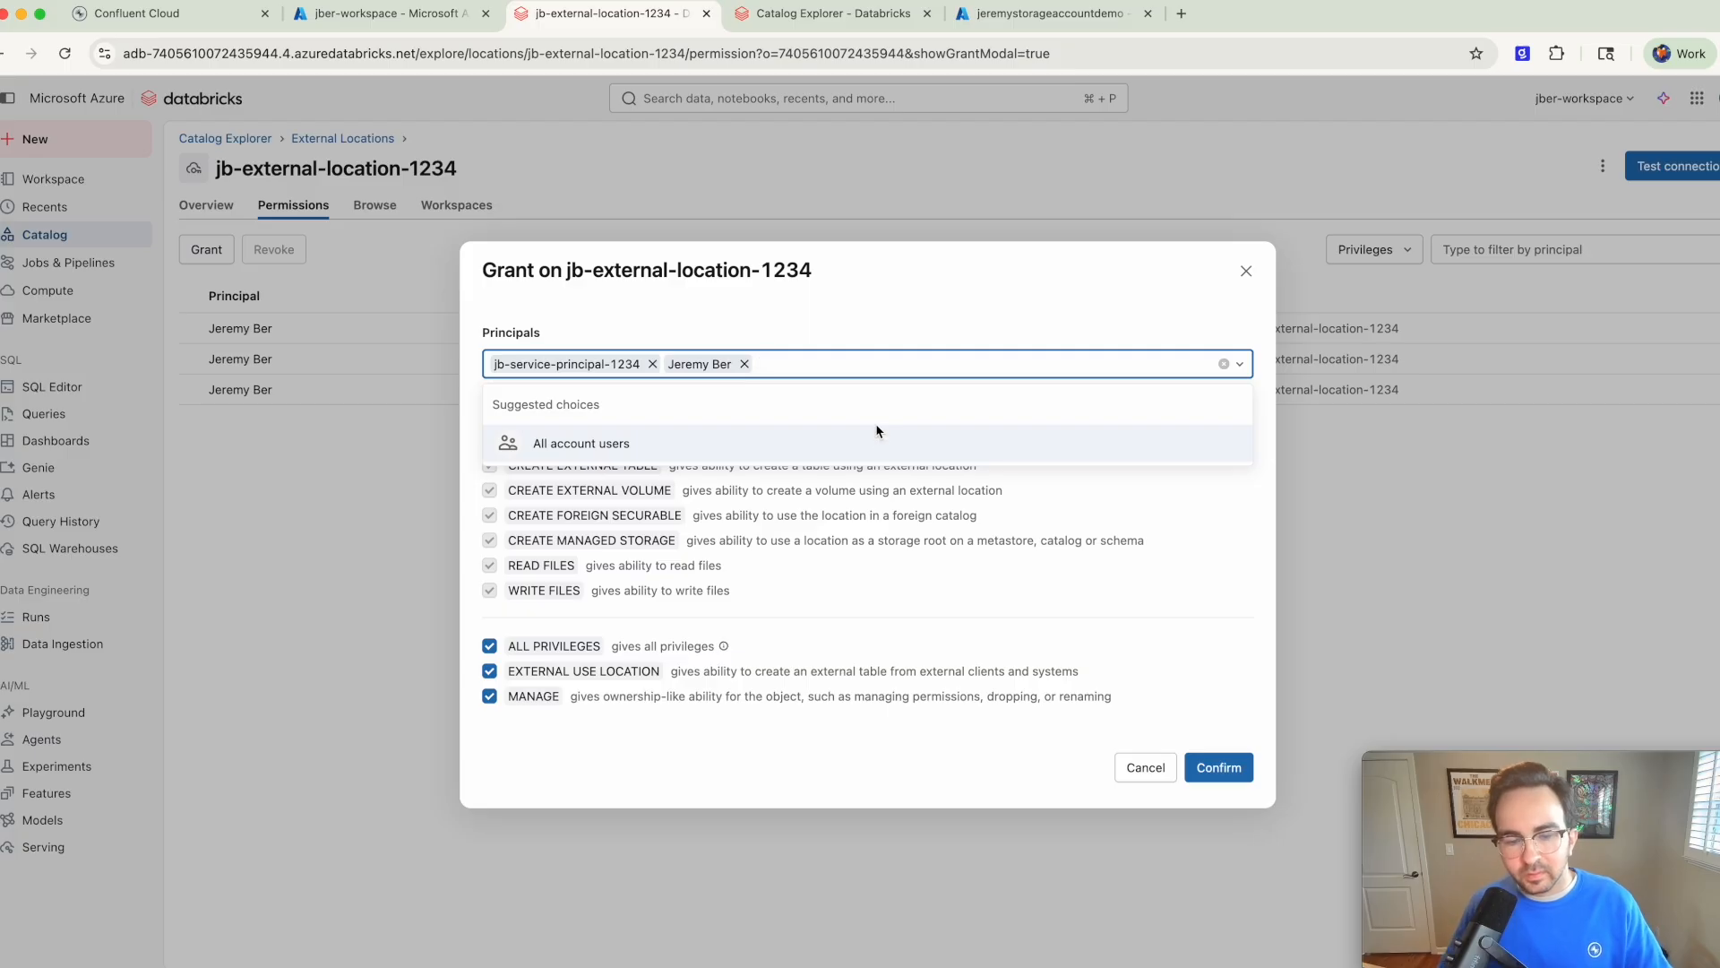
pyautogui.click(1008, 639)
pyautogui.click(1205, 770)
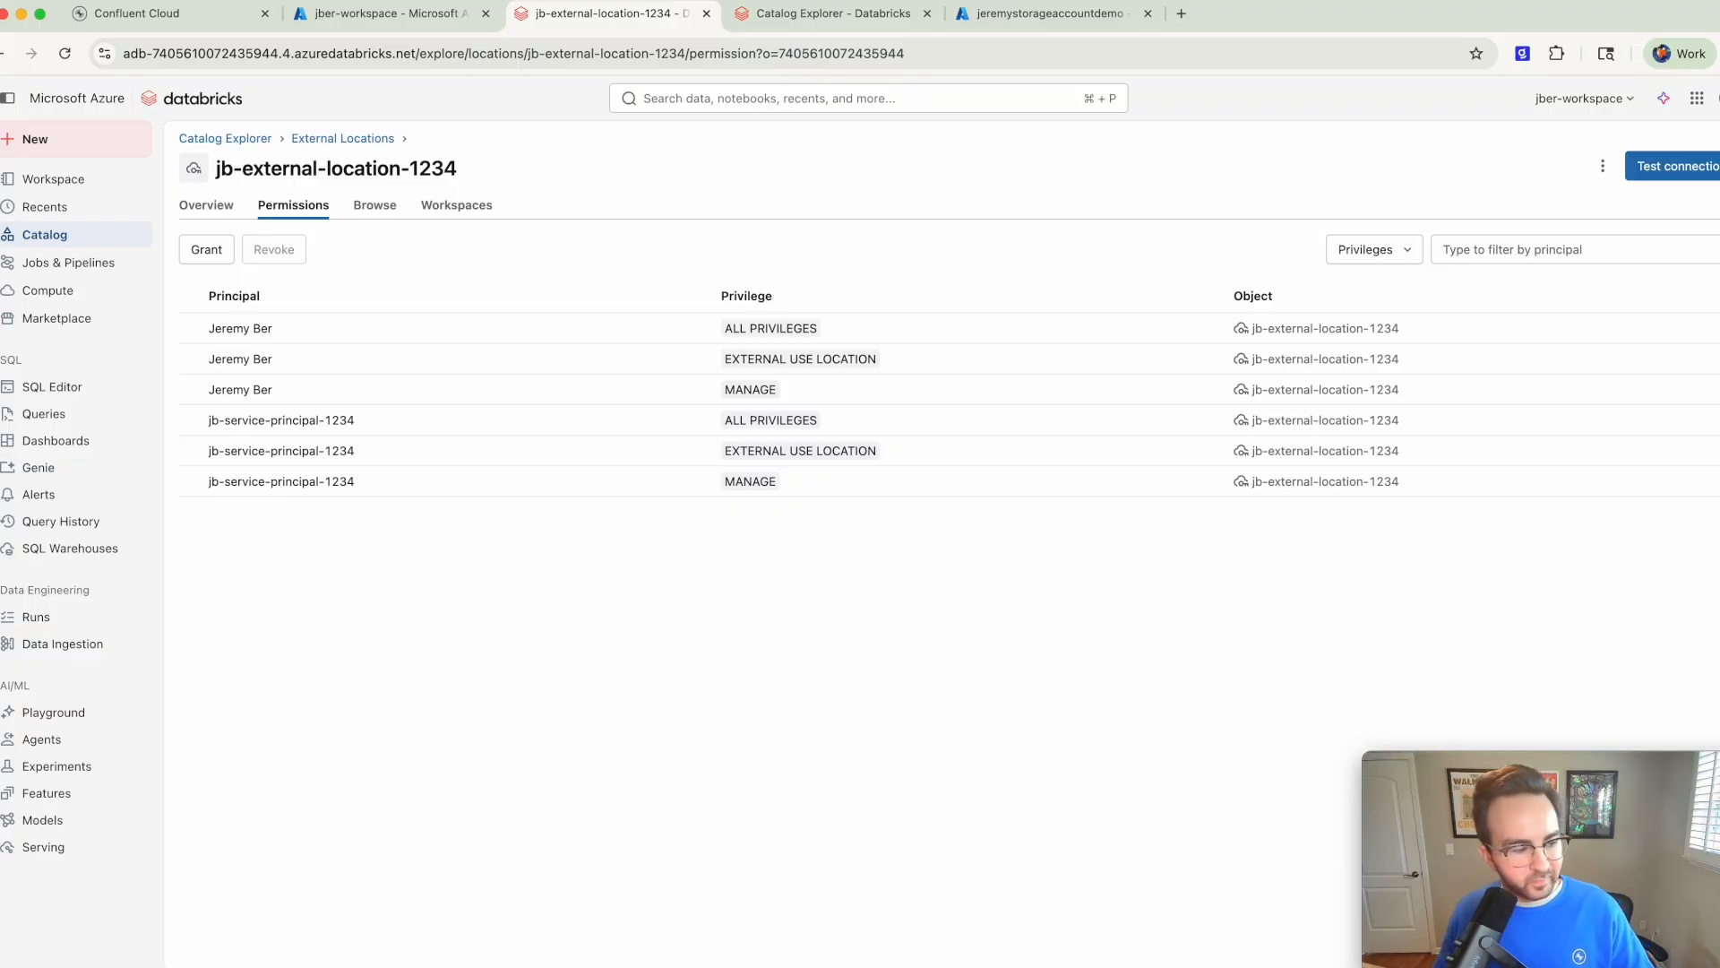
# Step: Switch to Confluent Cloud and open the Tableflow page of cluster_1
pyautogui.click(202, 16)
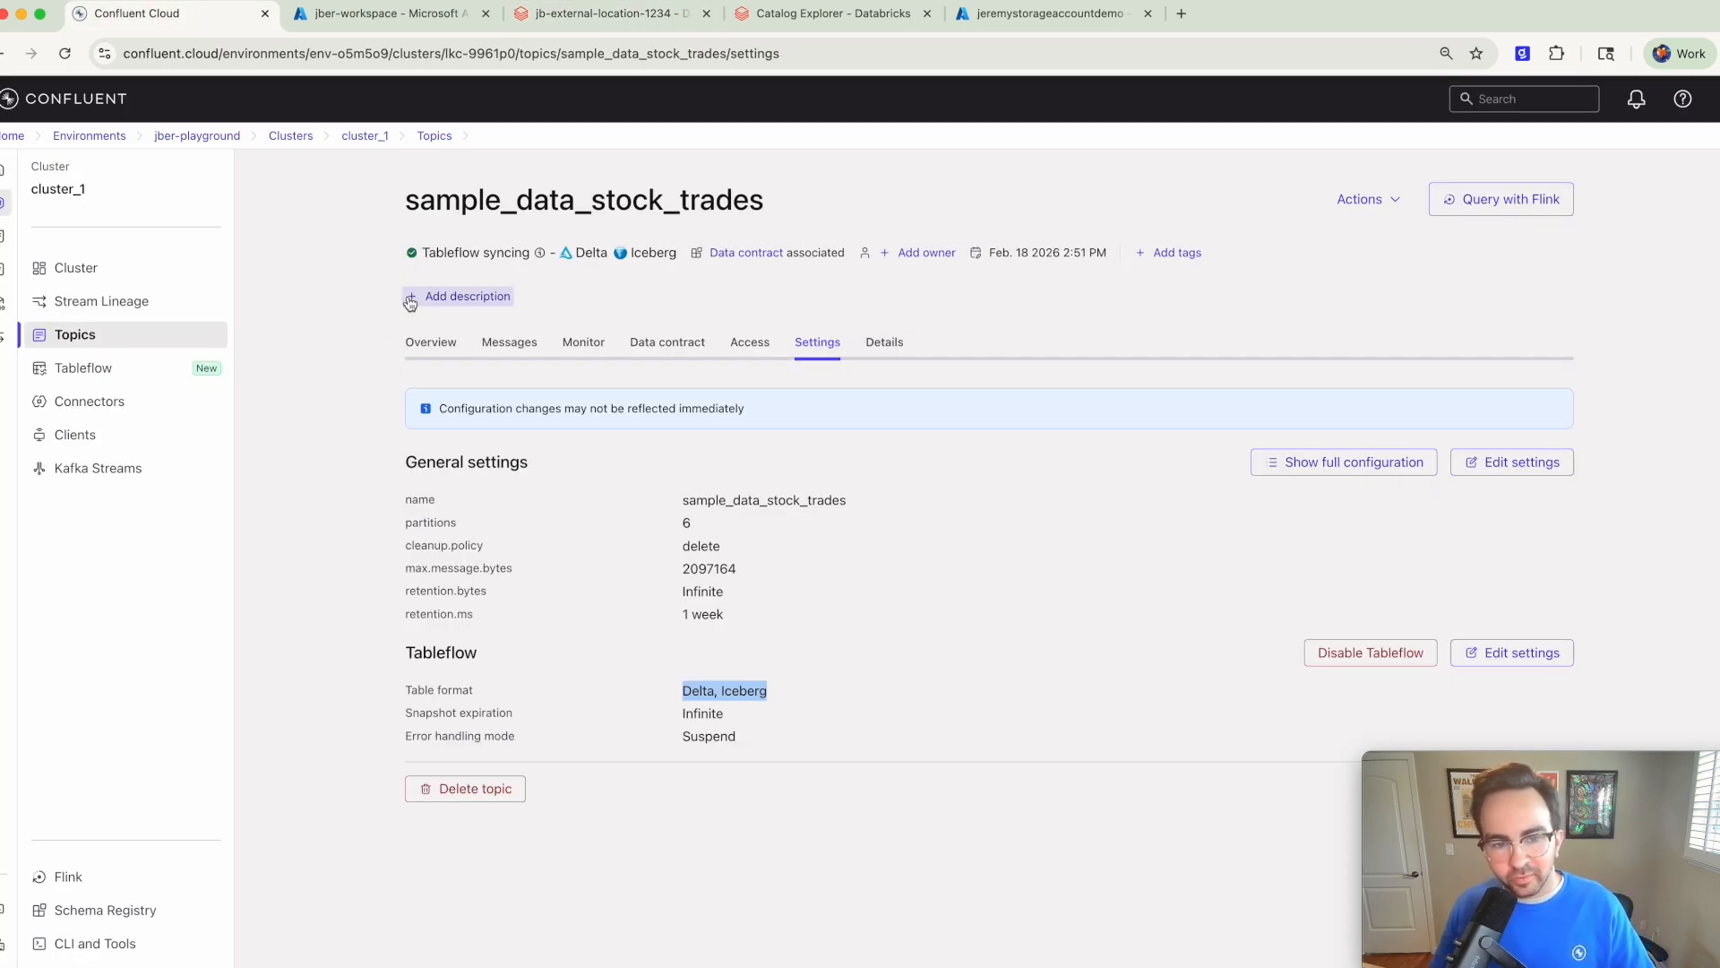
pyautogui.click(330, 345)
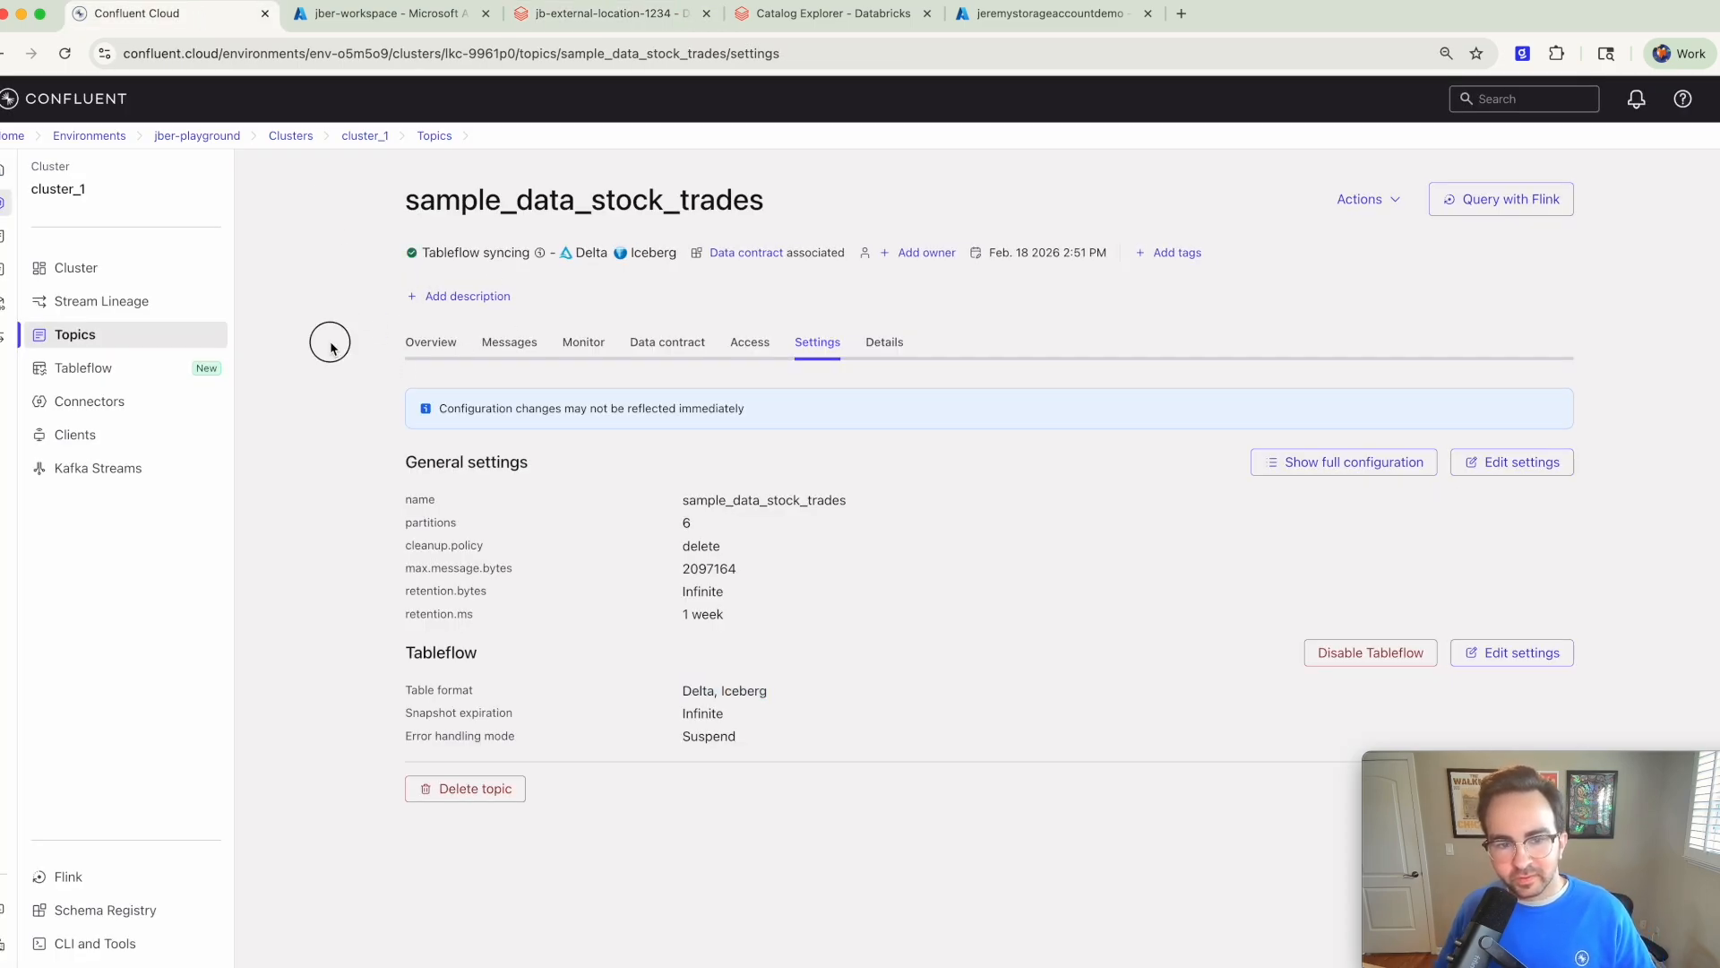
pyautogui.click(85, 368)
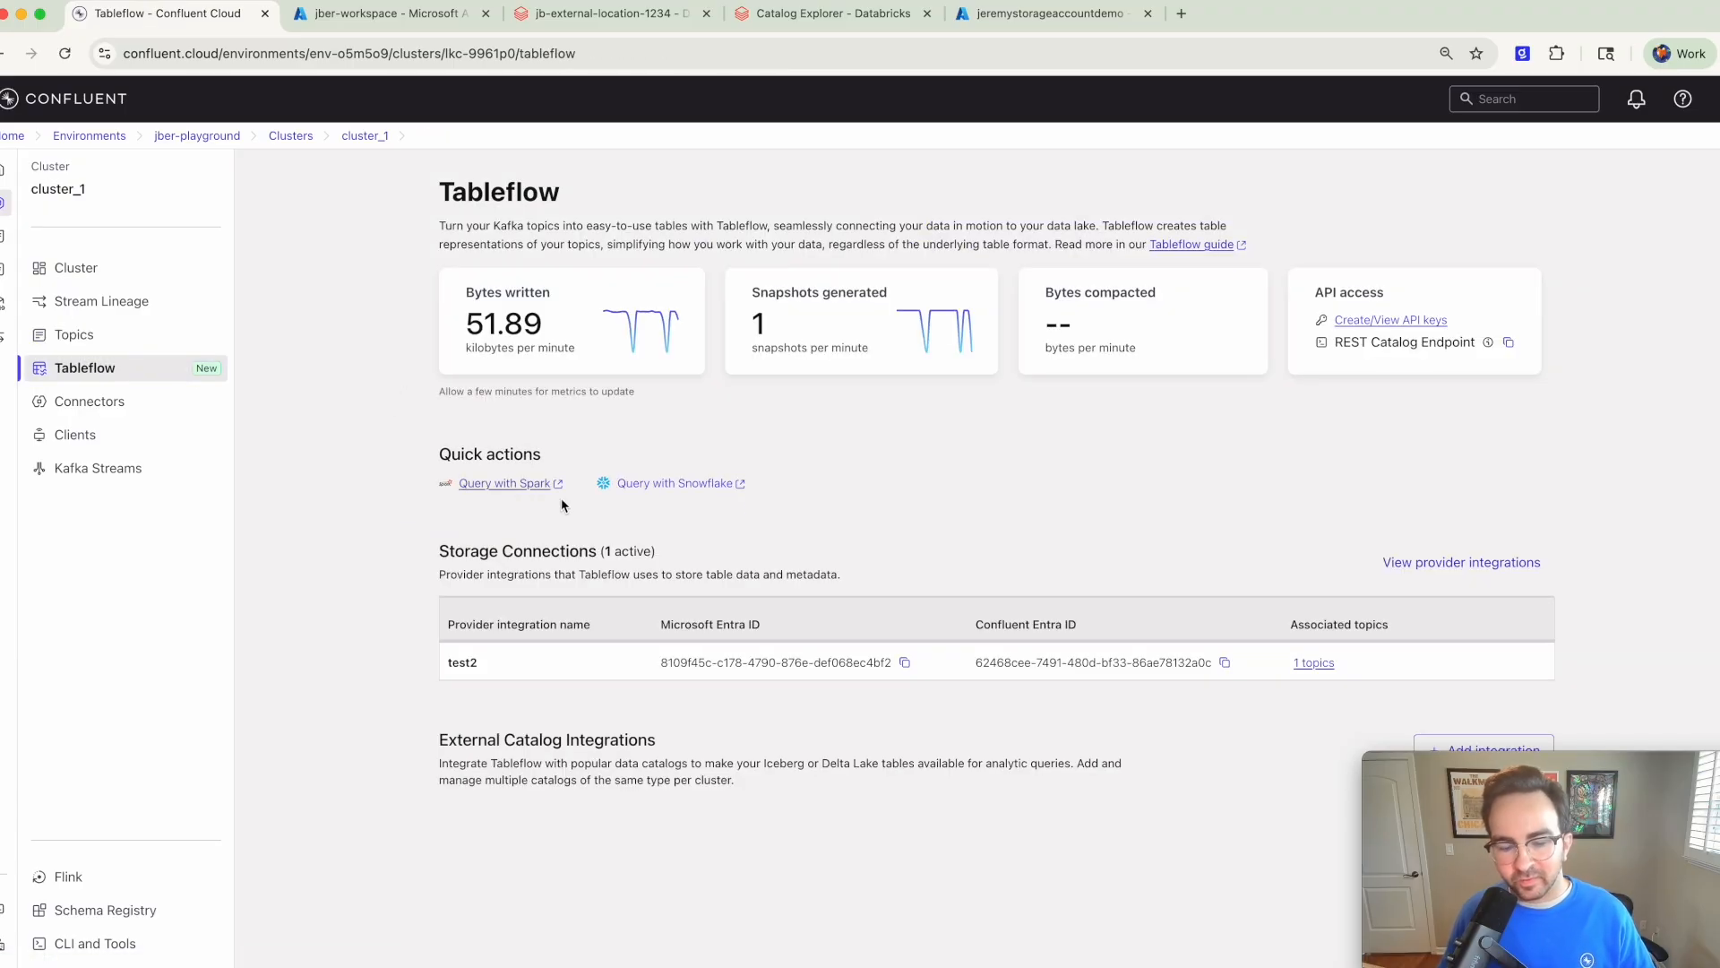
pyautogui.moveTo(1553, 758); pyautogui.dragTo(1554, 126)
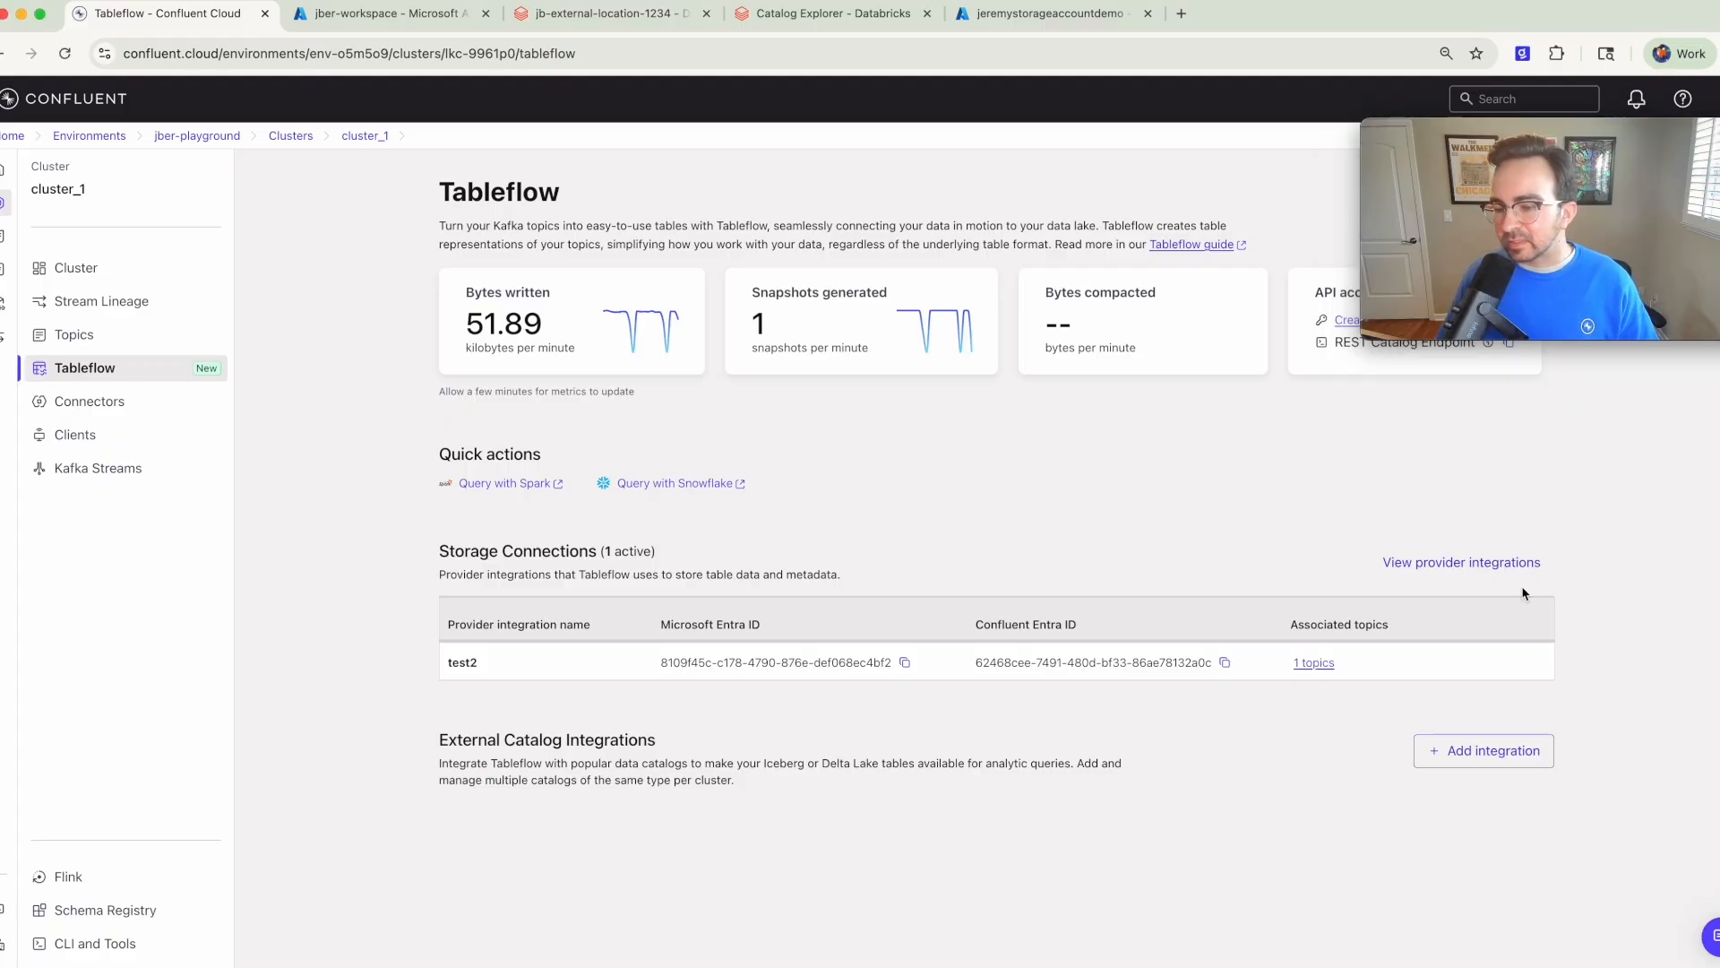
# Step: Start a Databricks Unity catalog integration named databricks-unity-catalog-integration and proceed to its connection details
pyautogui.click(1497, 745)
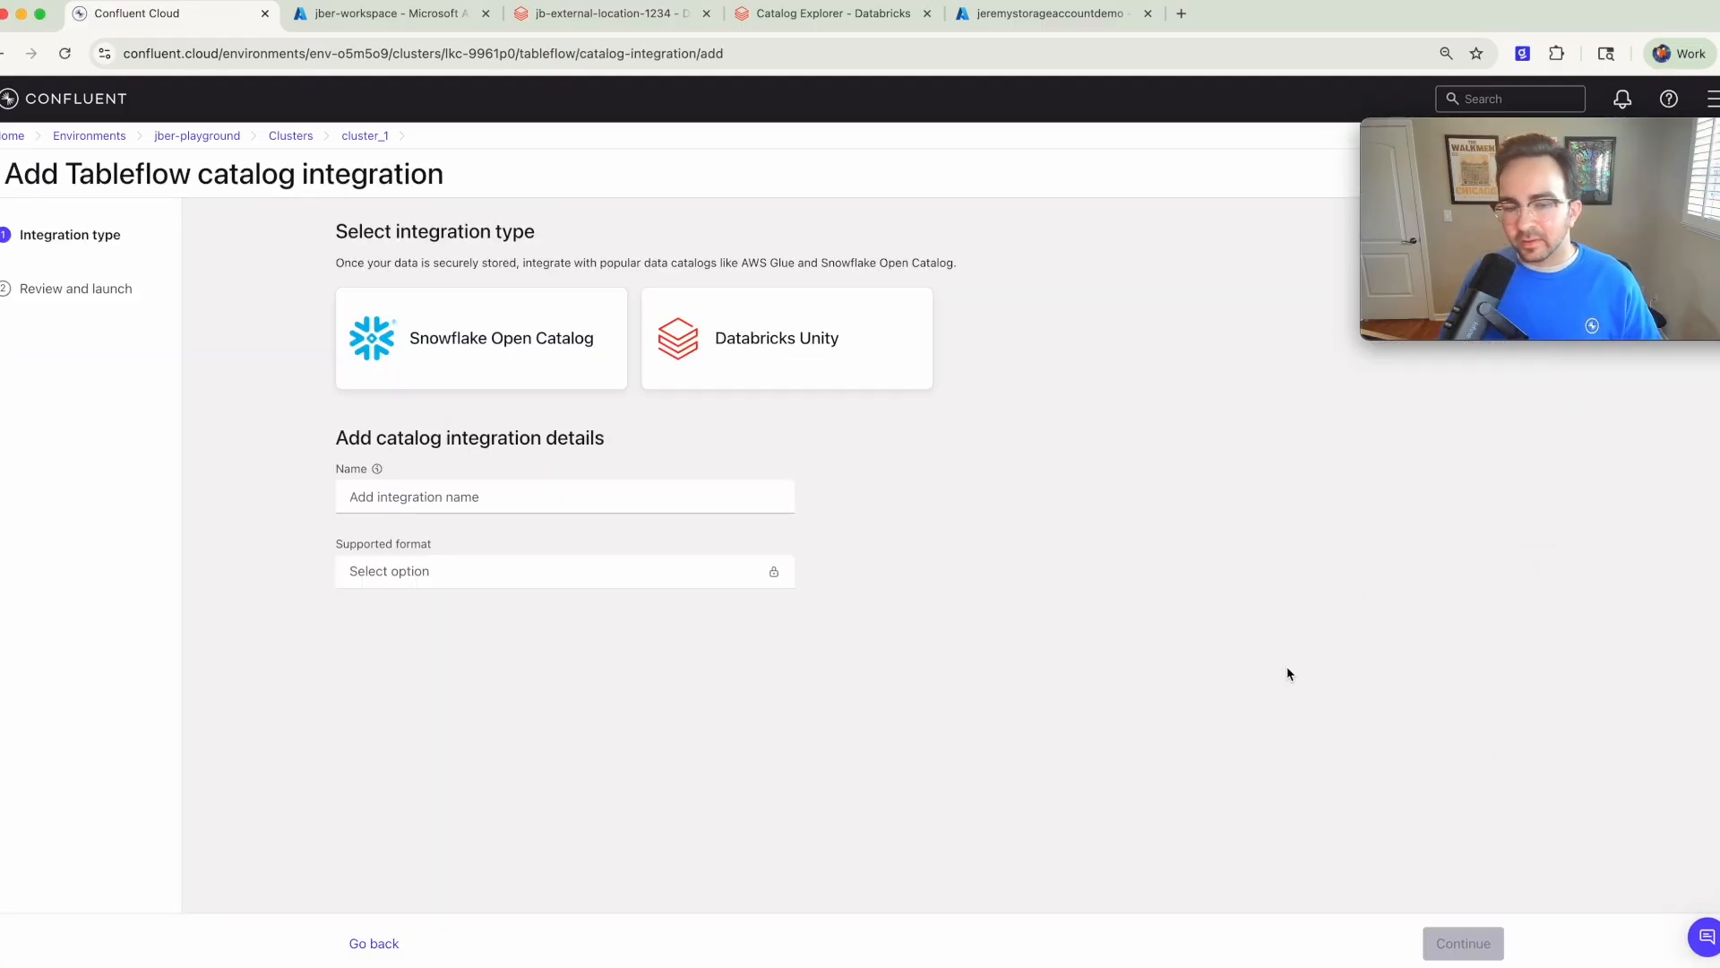
pyautogui.click(823, 377)
pyautogui.click(451, 502)
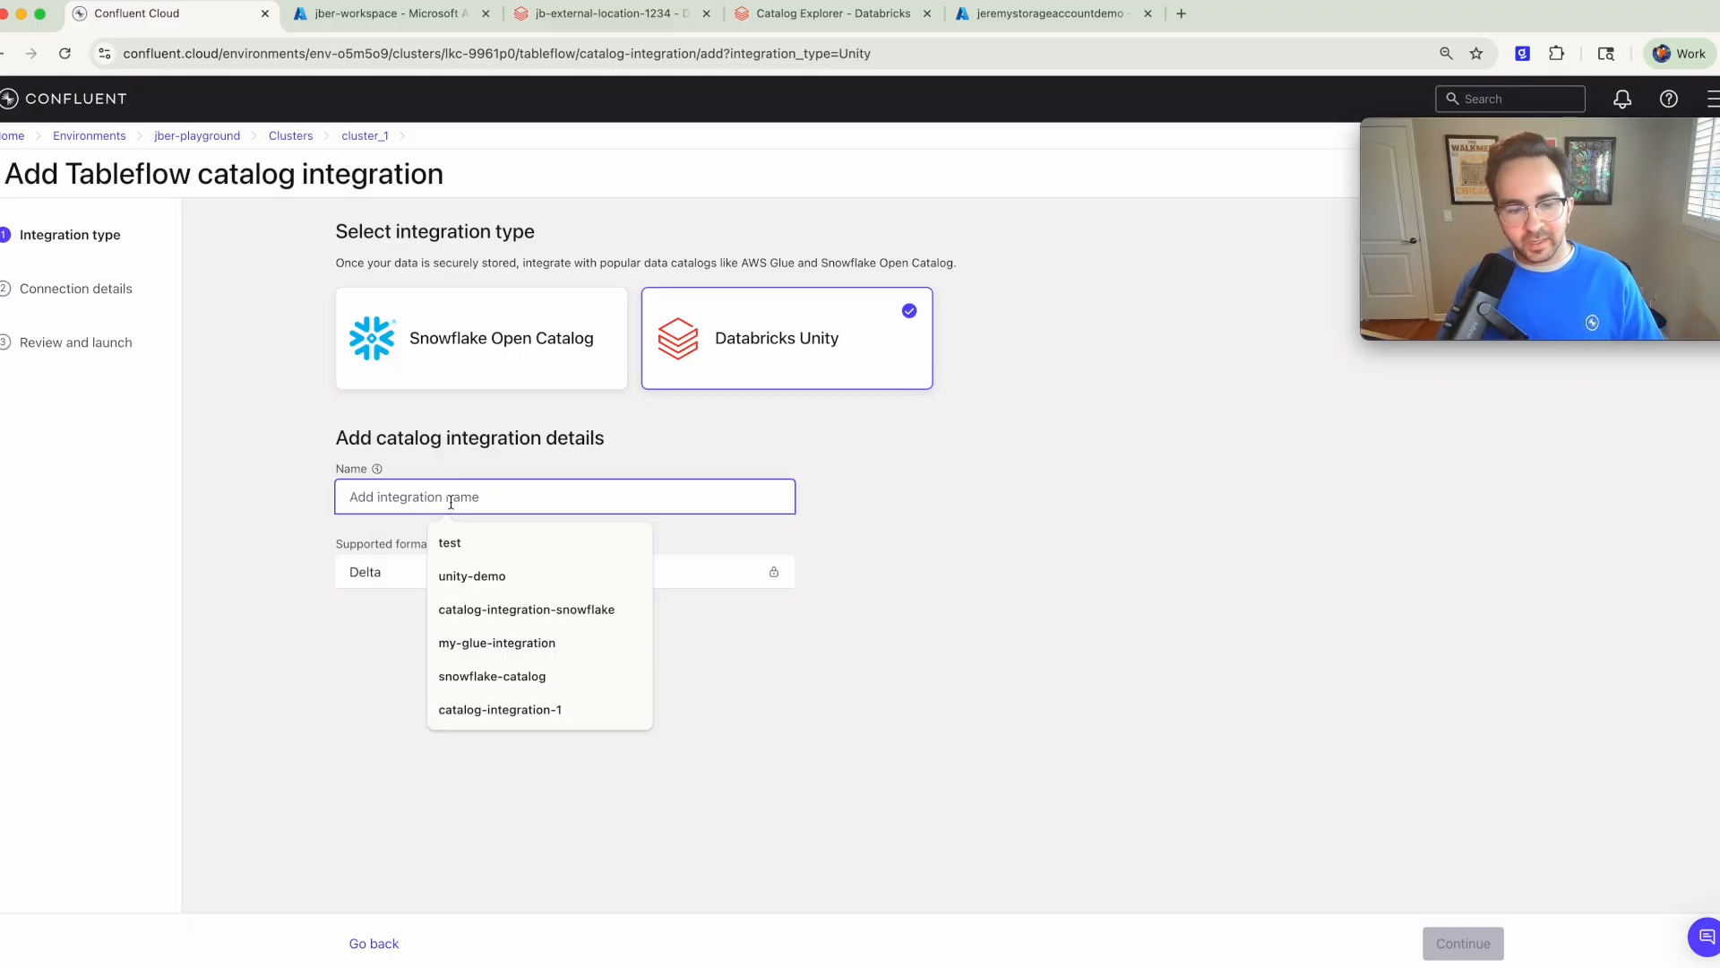
pyautogui.write('d')
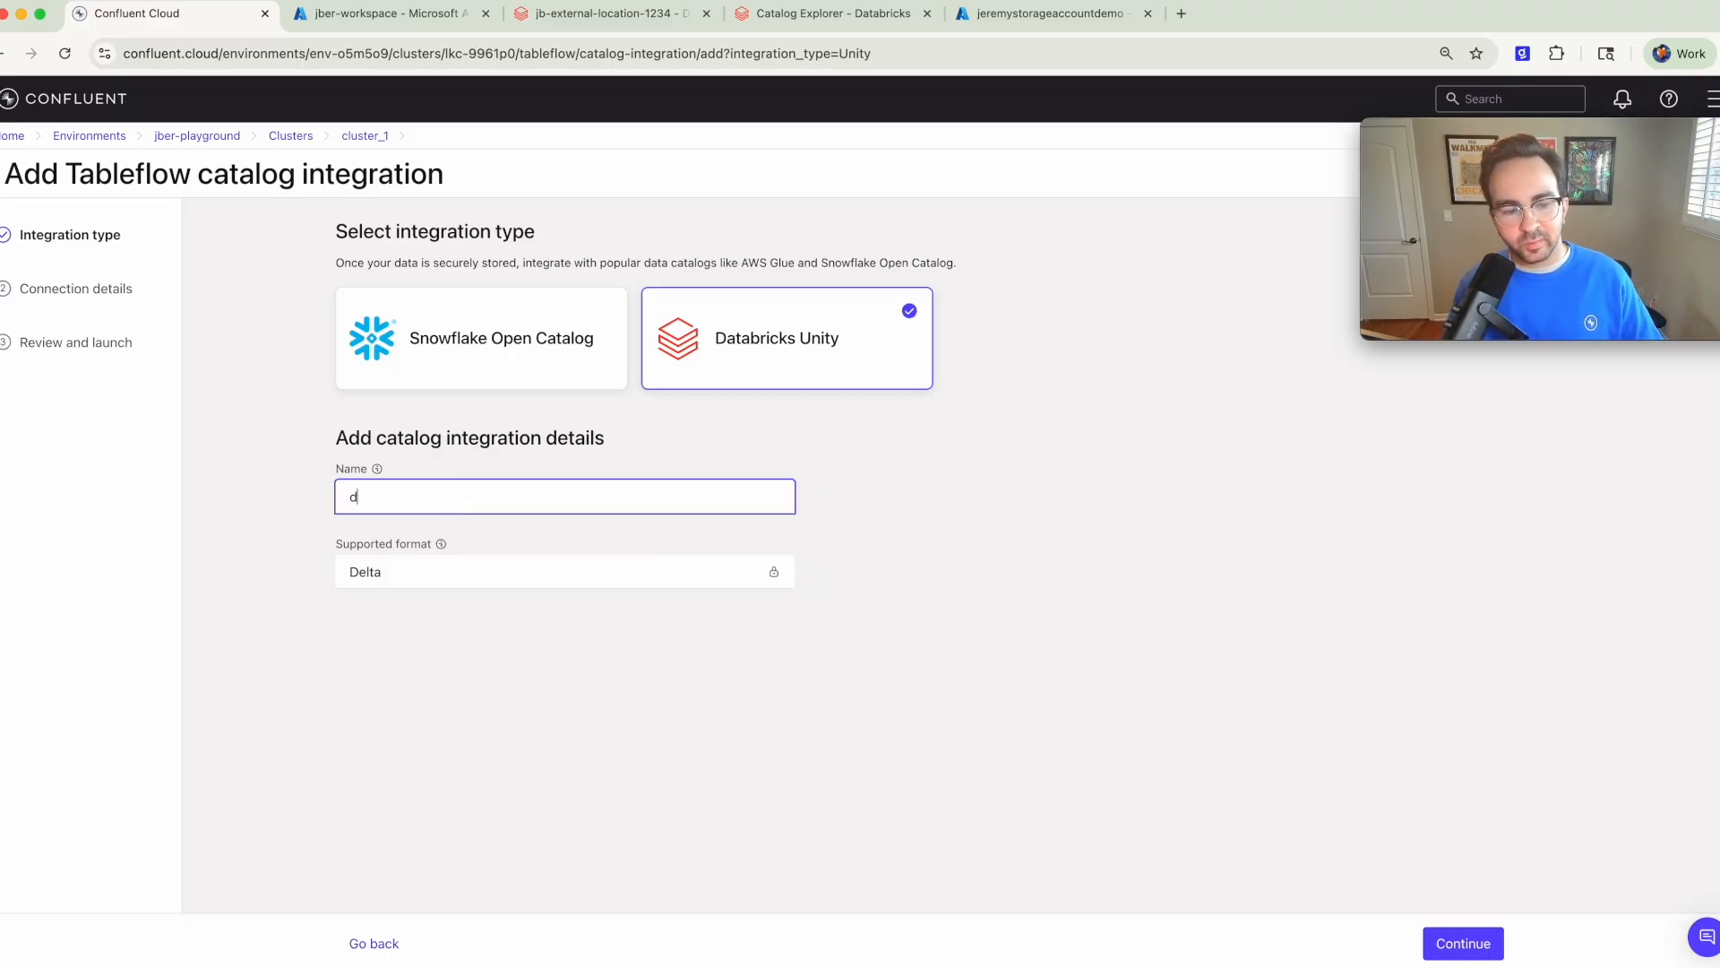
pyautogui.write('atabricks-u')
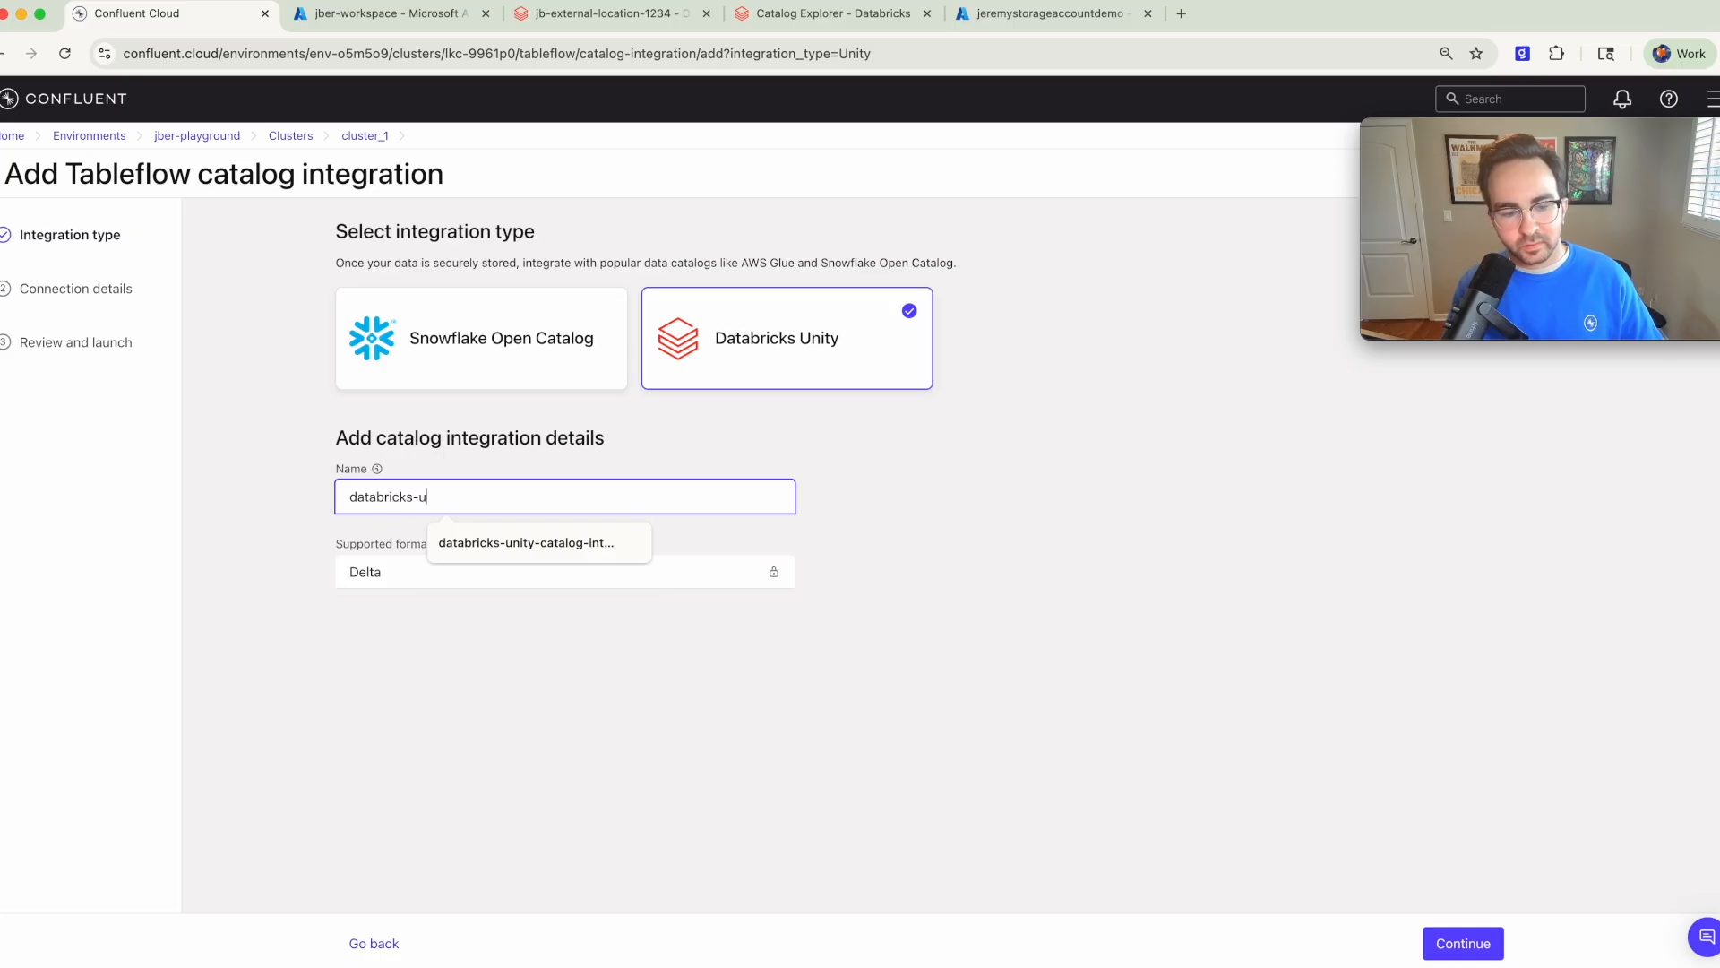
pyautogui.write('nit')
pyautogui.press('Down')
pyautogui.press('Return')
pyautogui.click(768, 856)
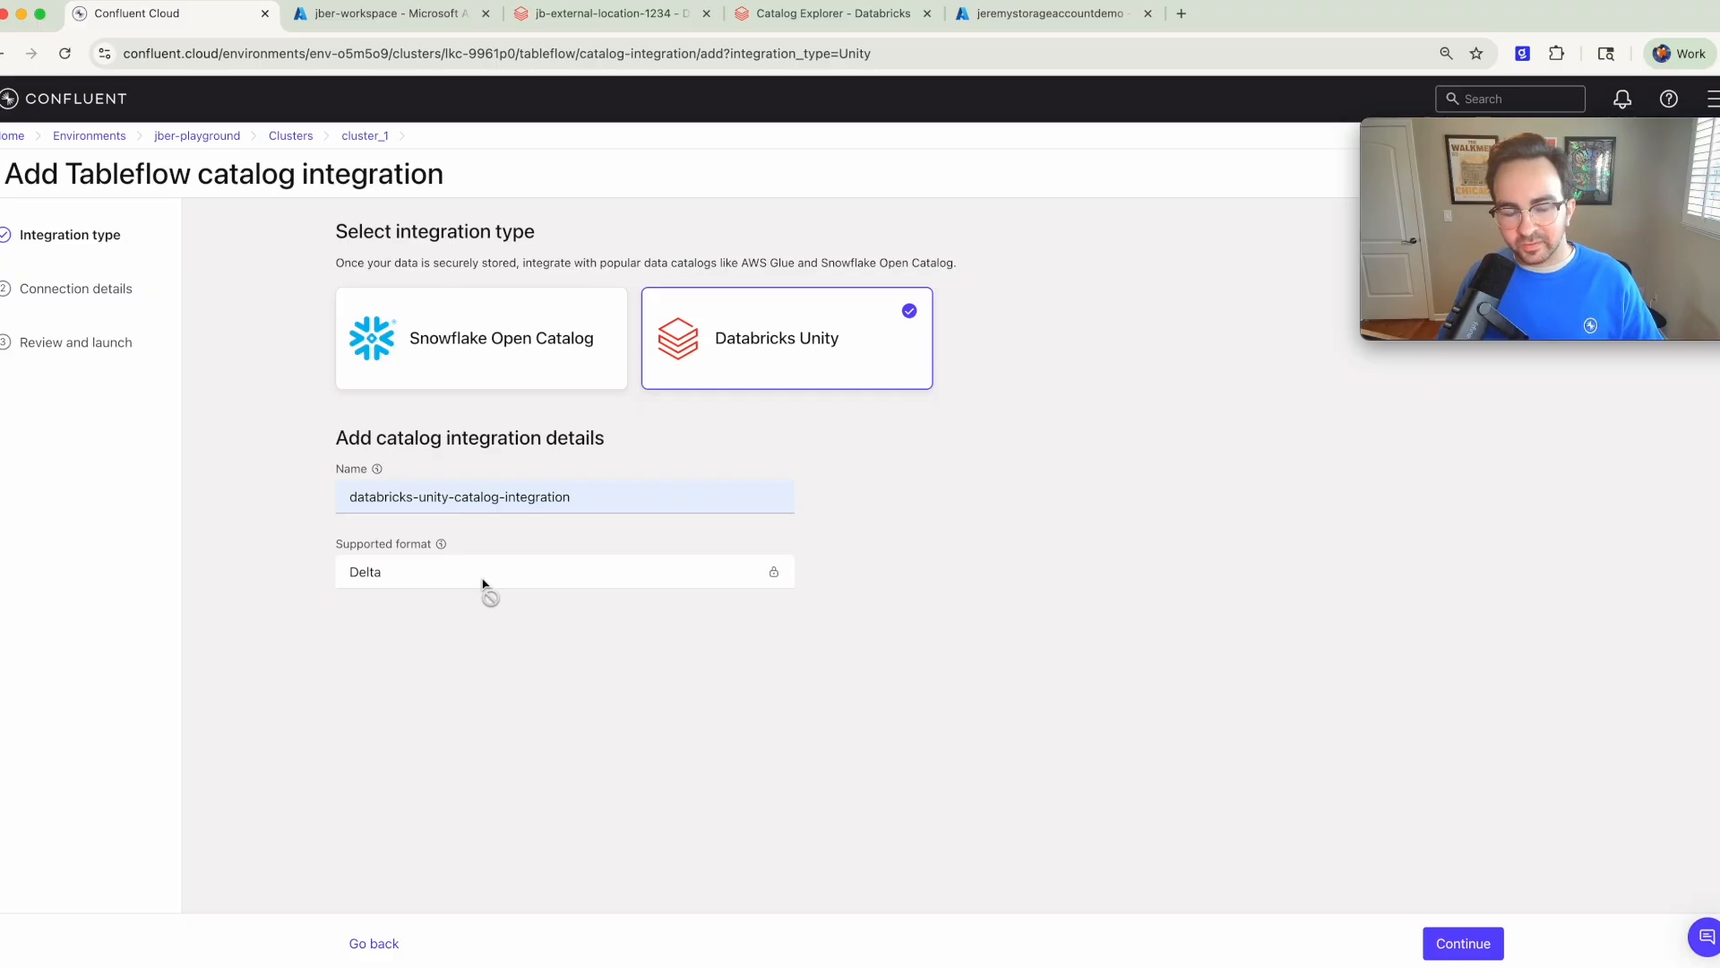
pyautogui.click(1461, 941)
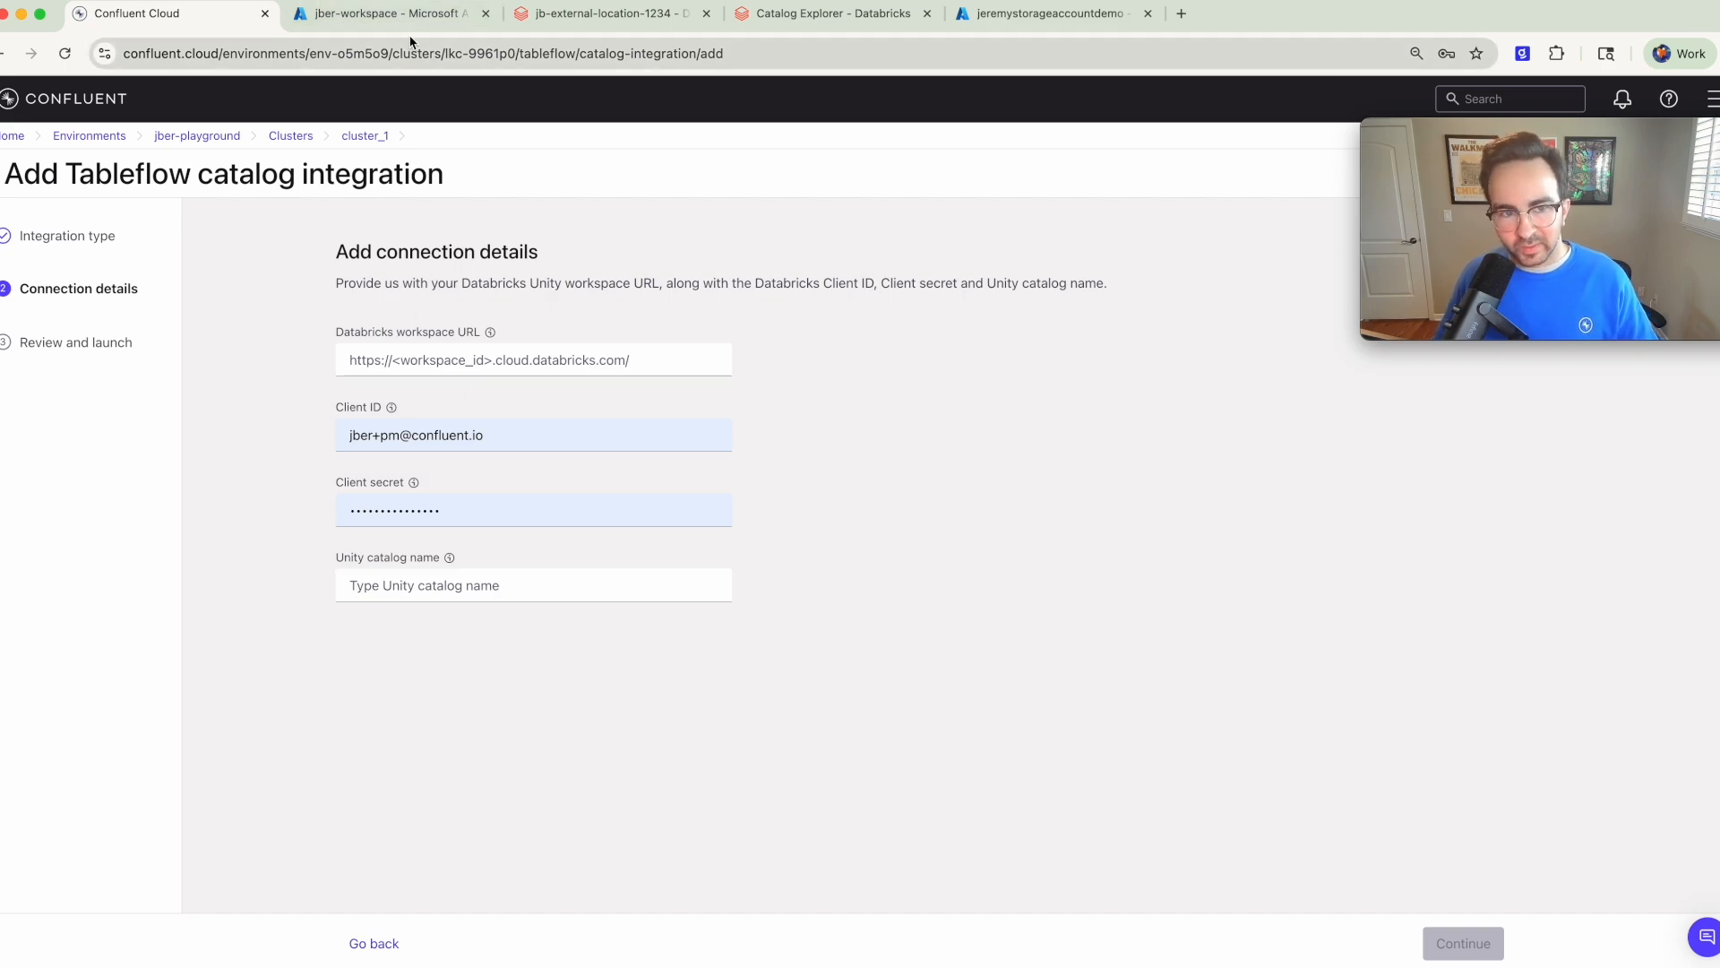
# Step: Copy the jber-workspace URL from the Azure portal into the Databricks workspace URL, and fill in the service principal's client ID and client secret
pyautogui.click(389, 13)
pyautogui.moveTo(1536, 127); pyautogui.dragTo(1520, 723)
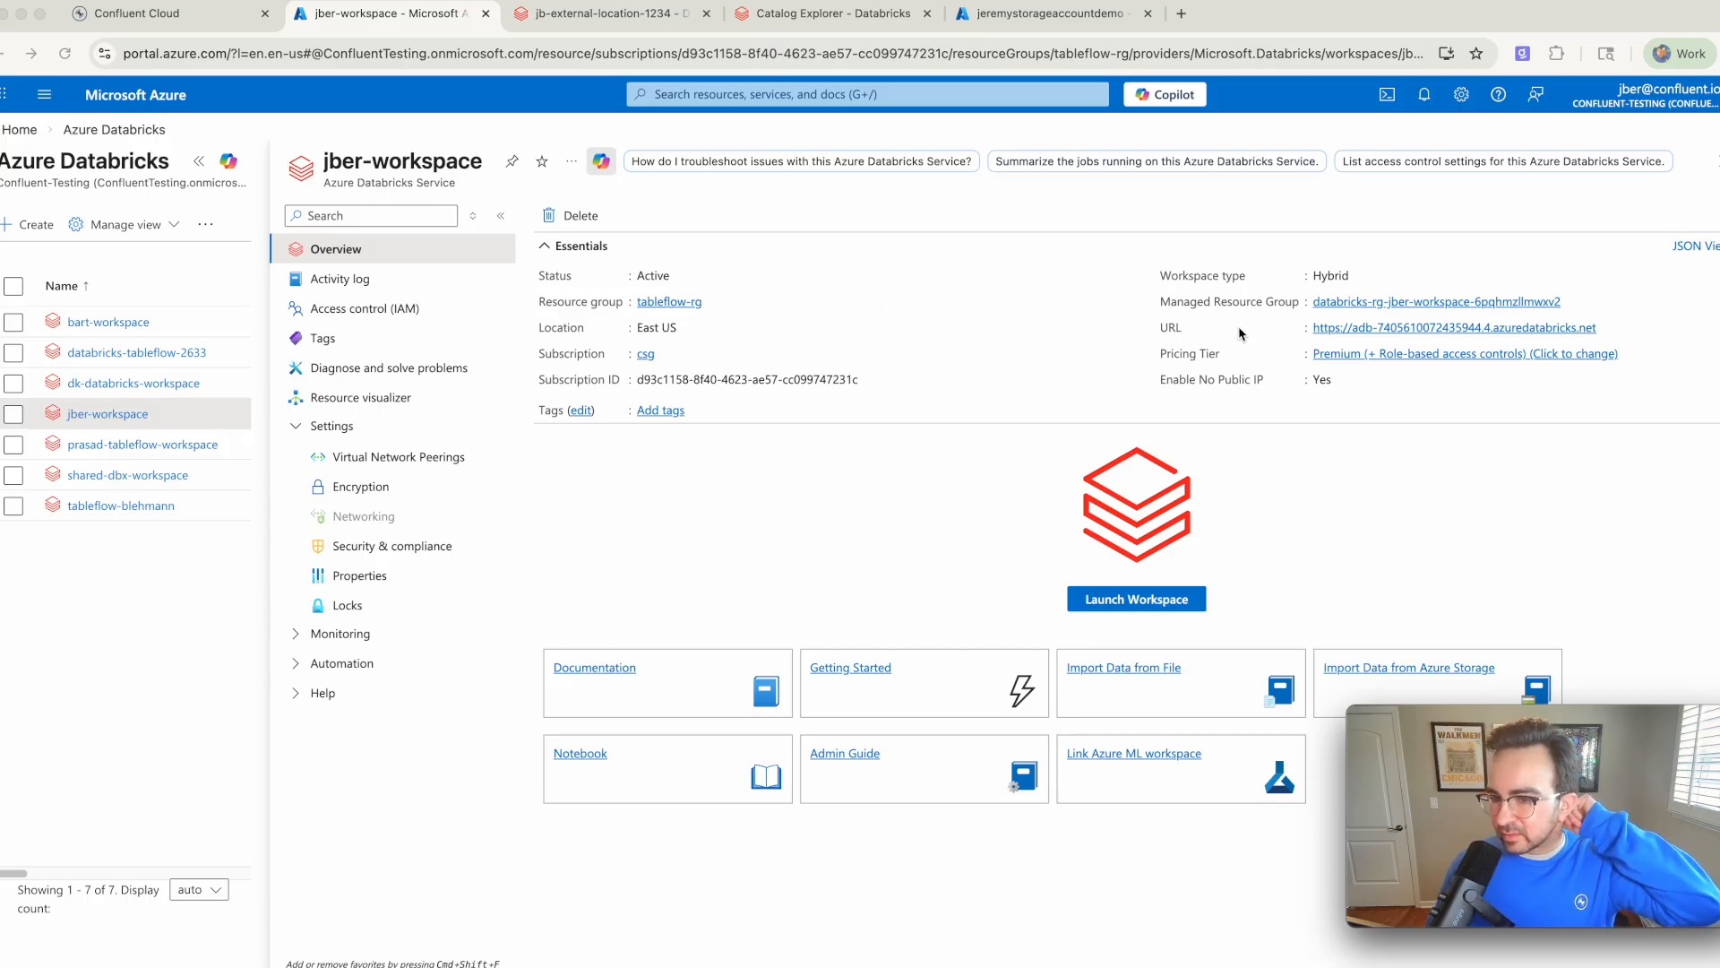
pyautogui.moveTo(1596, 328); pyautogui.dragTo(1313, 327)
pyautogui.click(1606, 329)
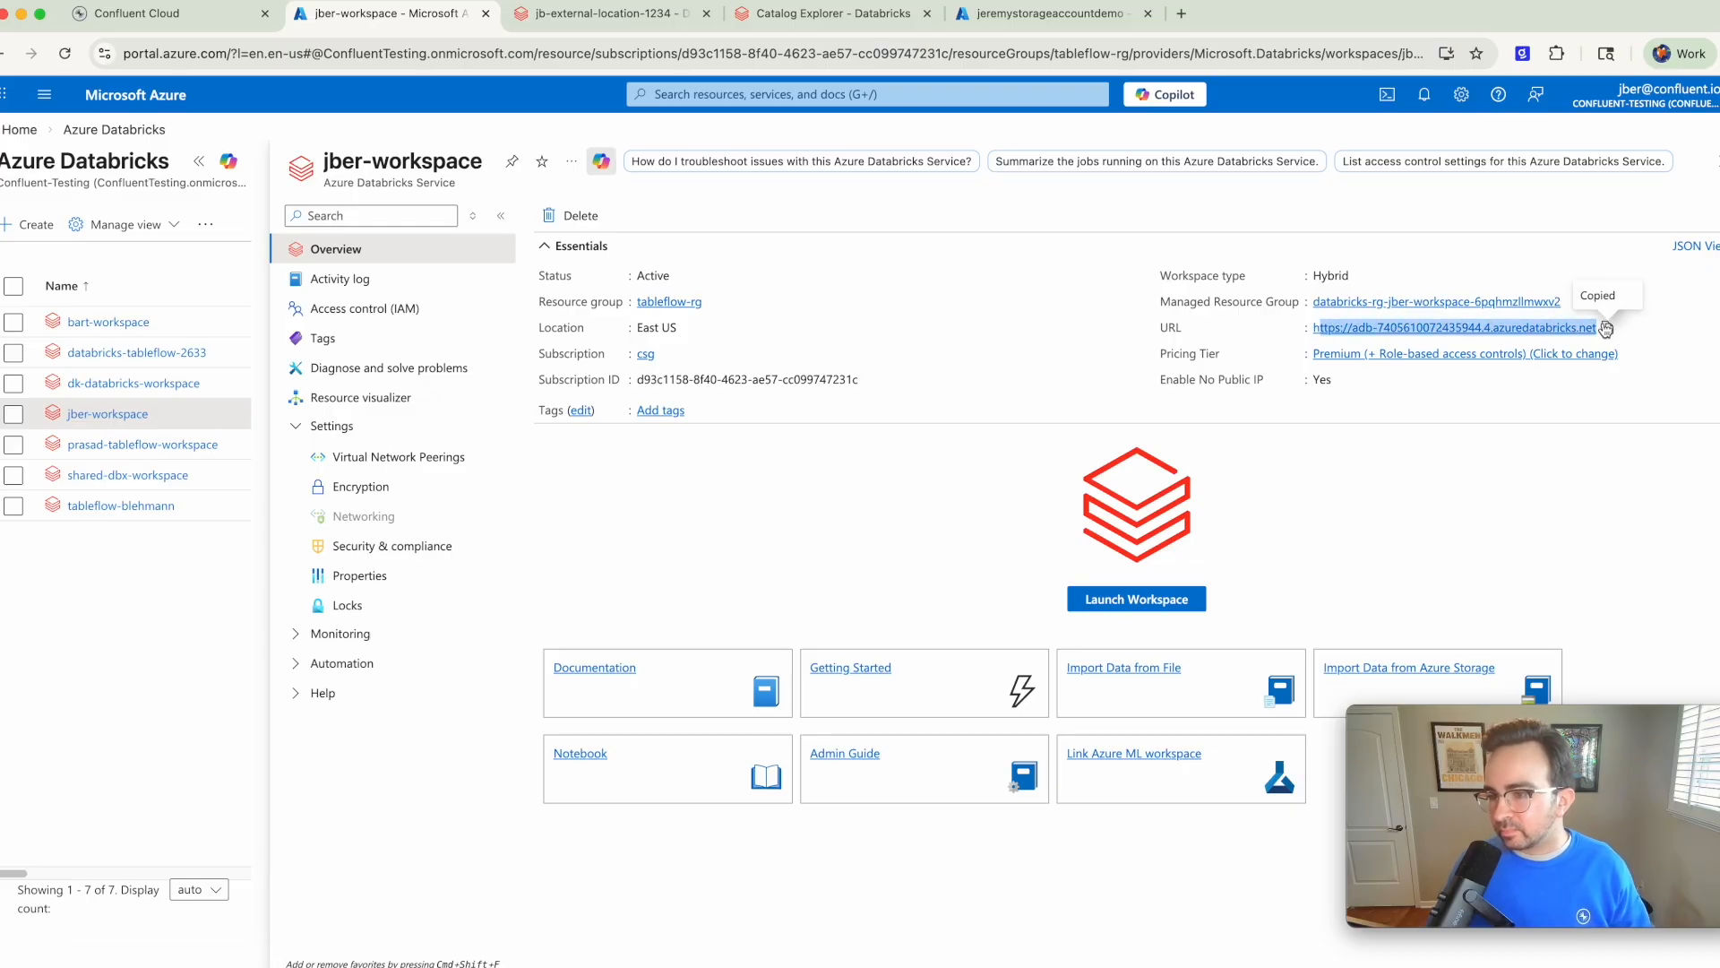
pyautogui.press('super+1')
pyautogui.click(465, 352)
pyautogui.press('super+v')
pyautogui.click(830, 406)
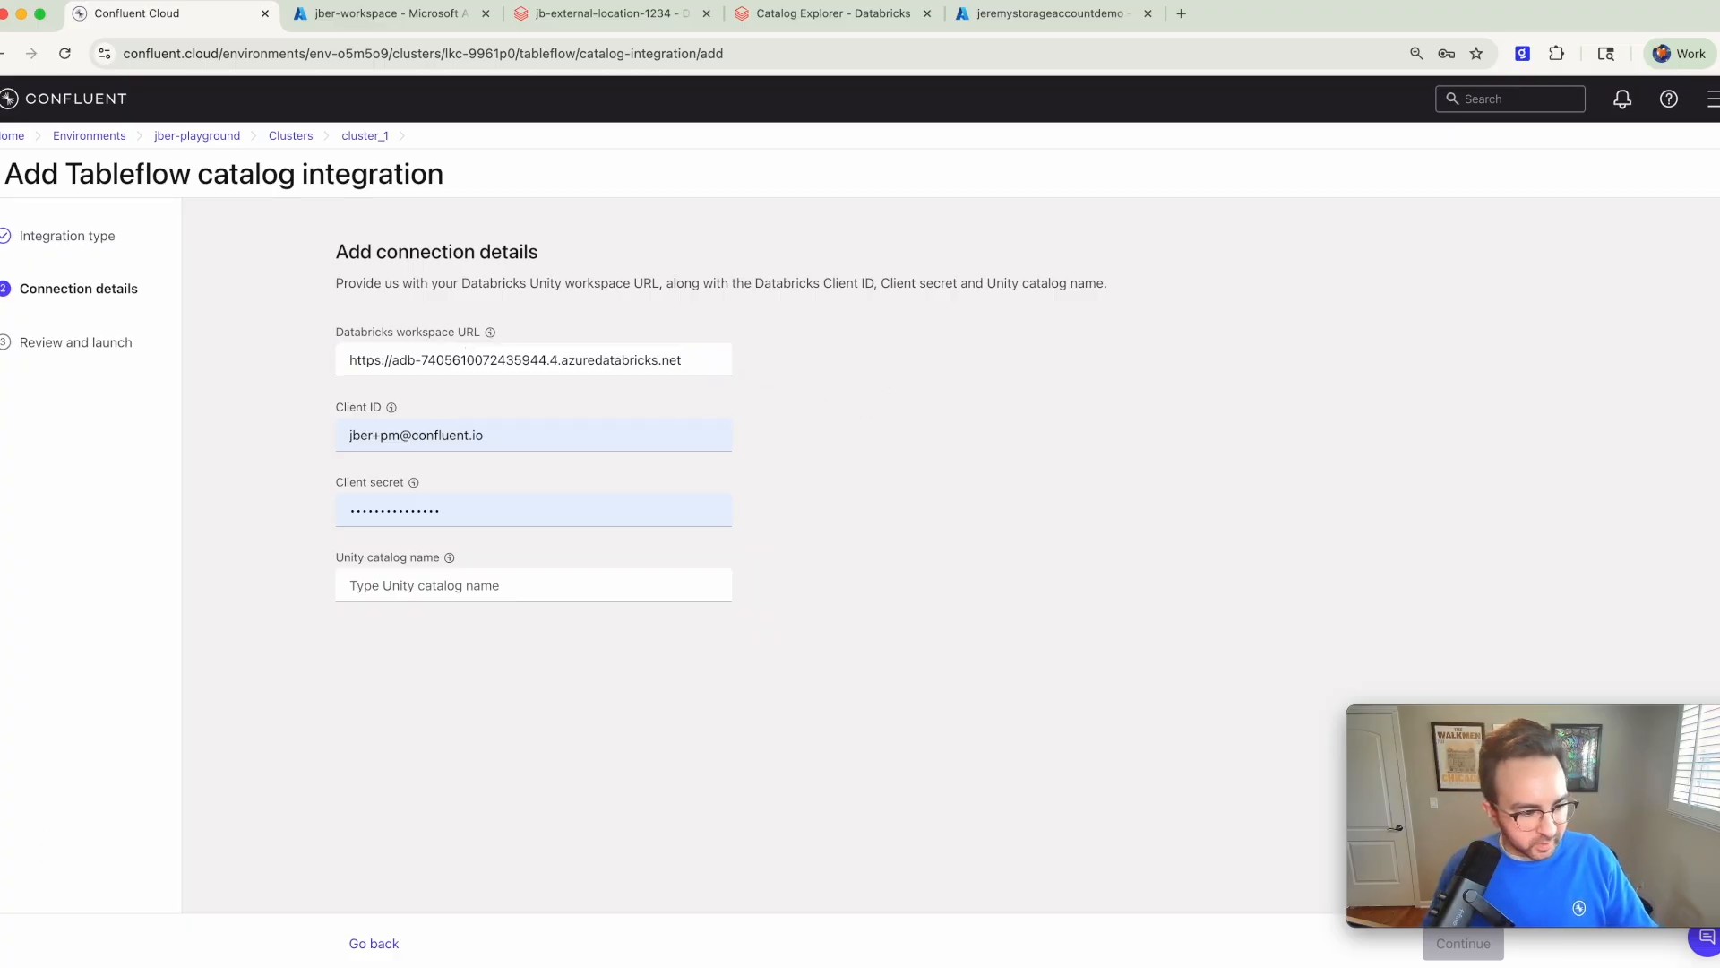
pyautogui.press('super+Tab')
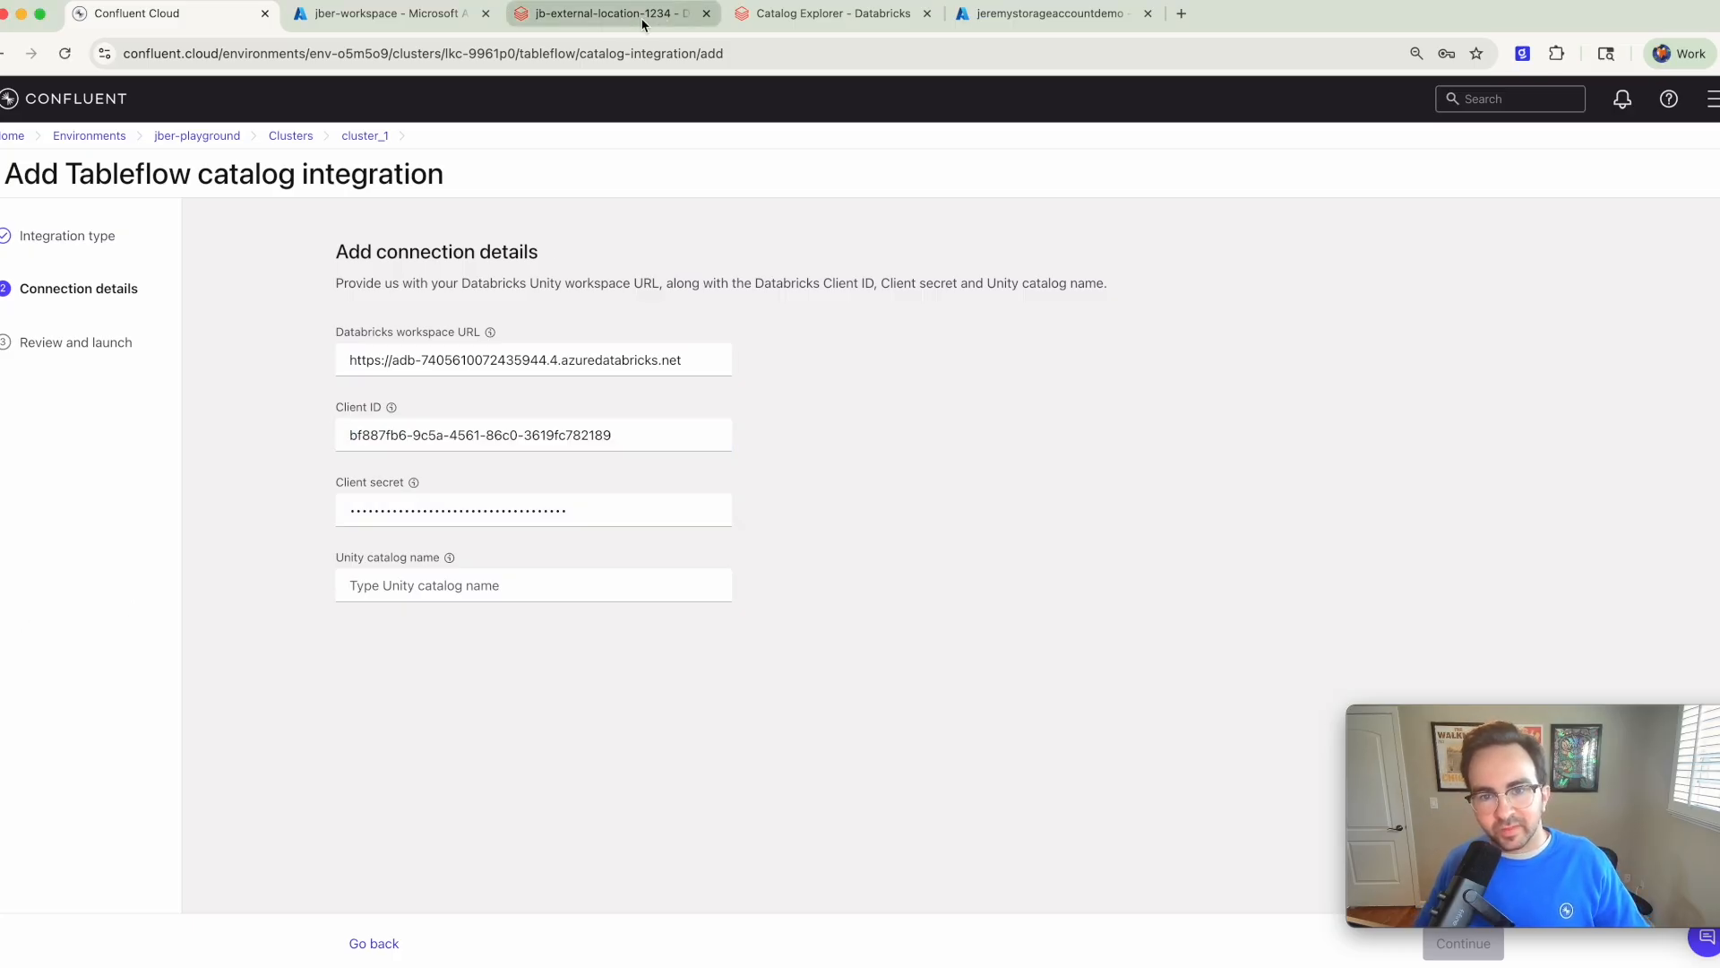
# Step: Copy the catalog name jb-external-catalog-1234 from Databricks and enter it as the integration's Unity catalog name in Confluent Cloud
pyautogui.click(773, 13)
pyautogui.click(45, 235)
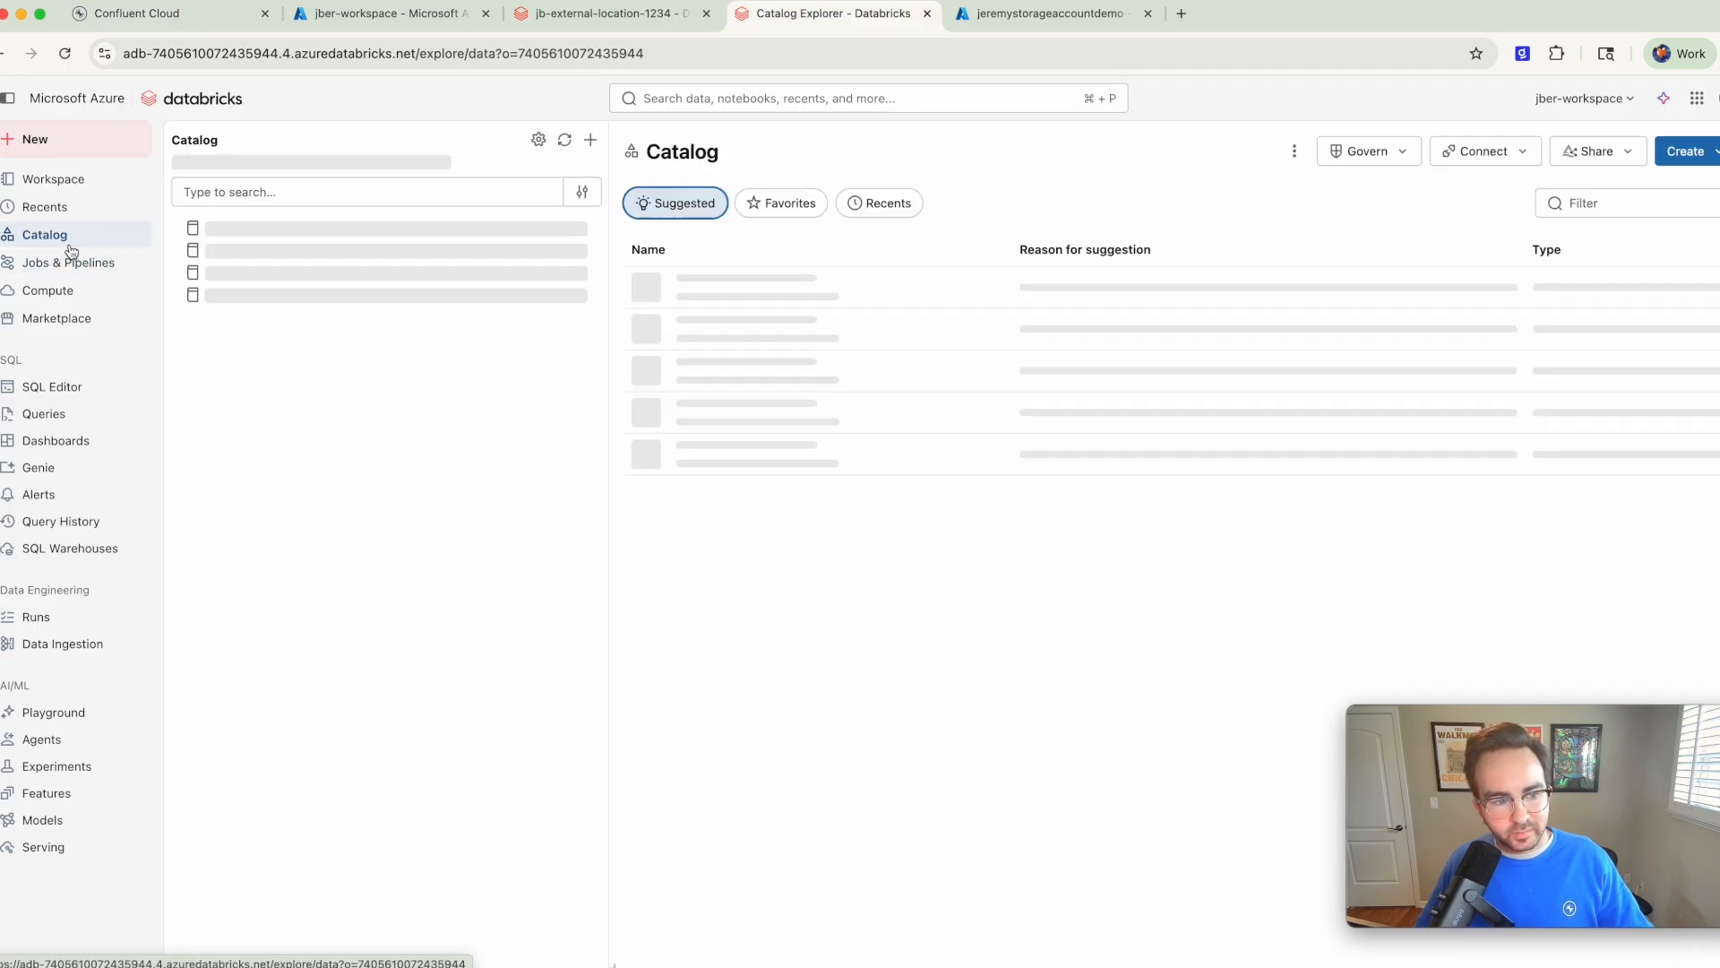
pyautogui.moveTo(411, 392); pyautogui.dragTo(226, 392)
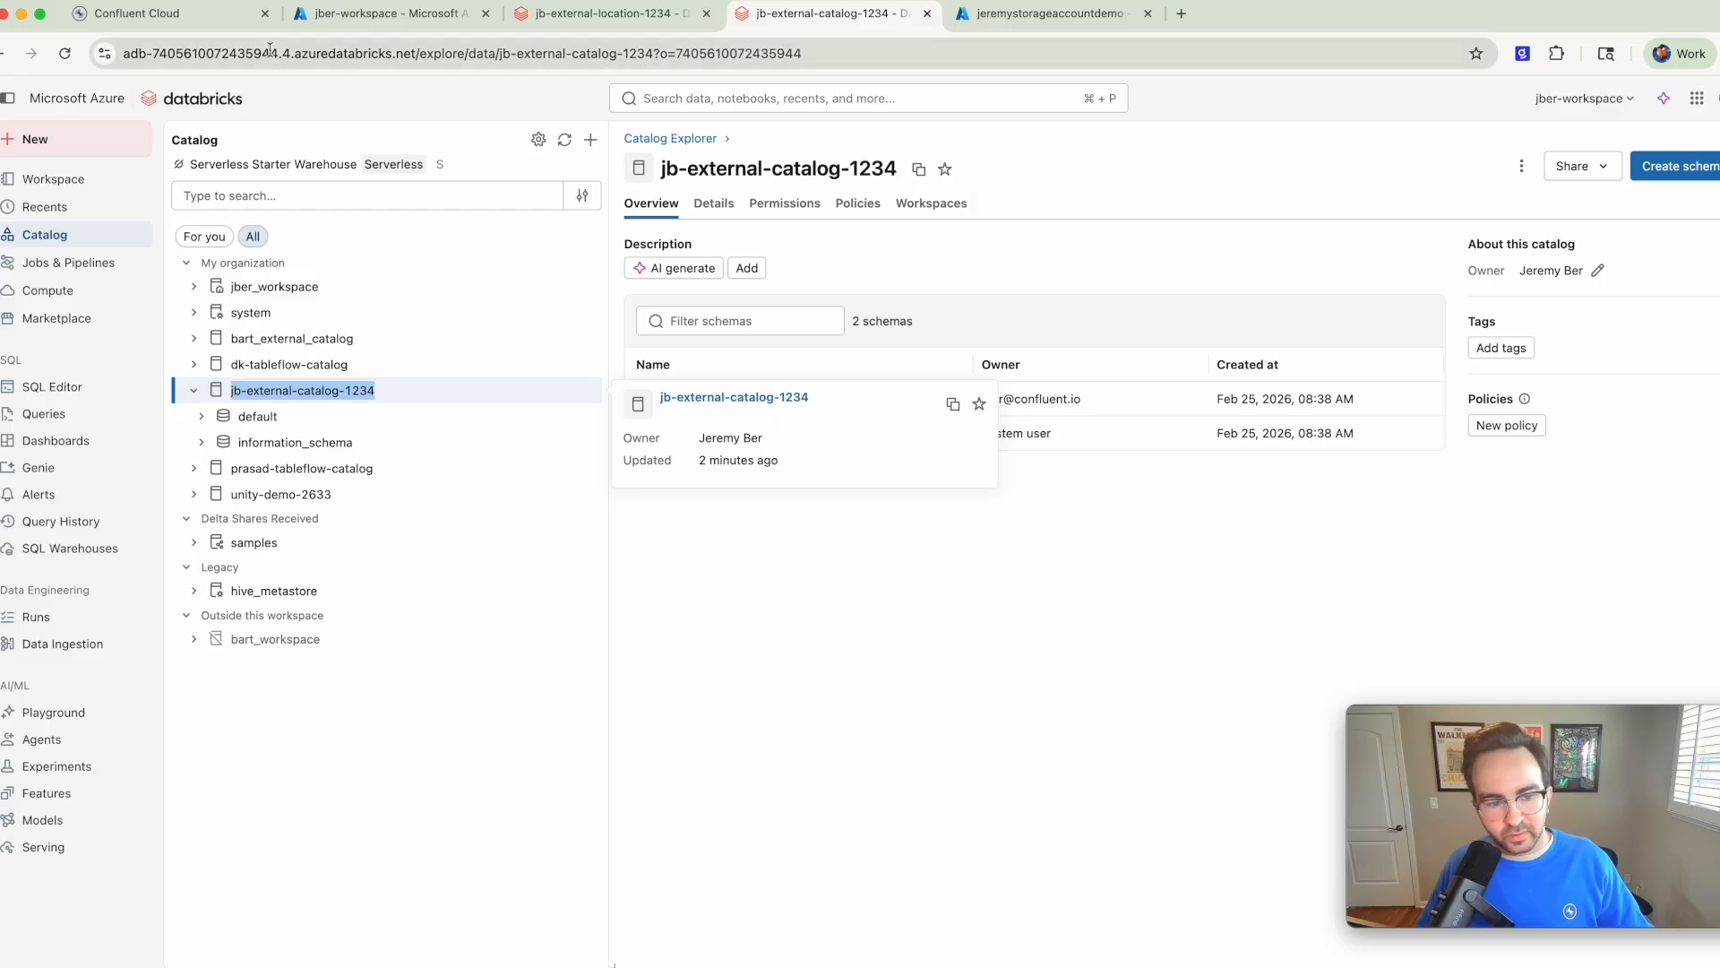
pyautogui.press('super+c')
pyautogui.click(179, 14)
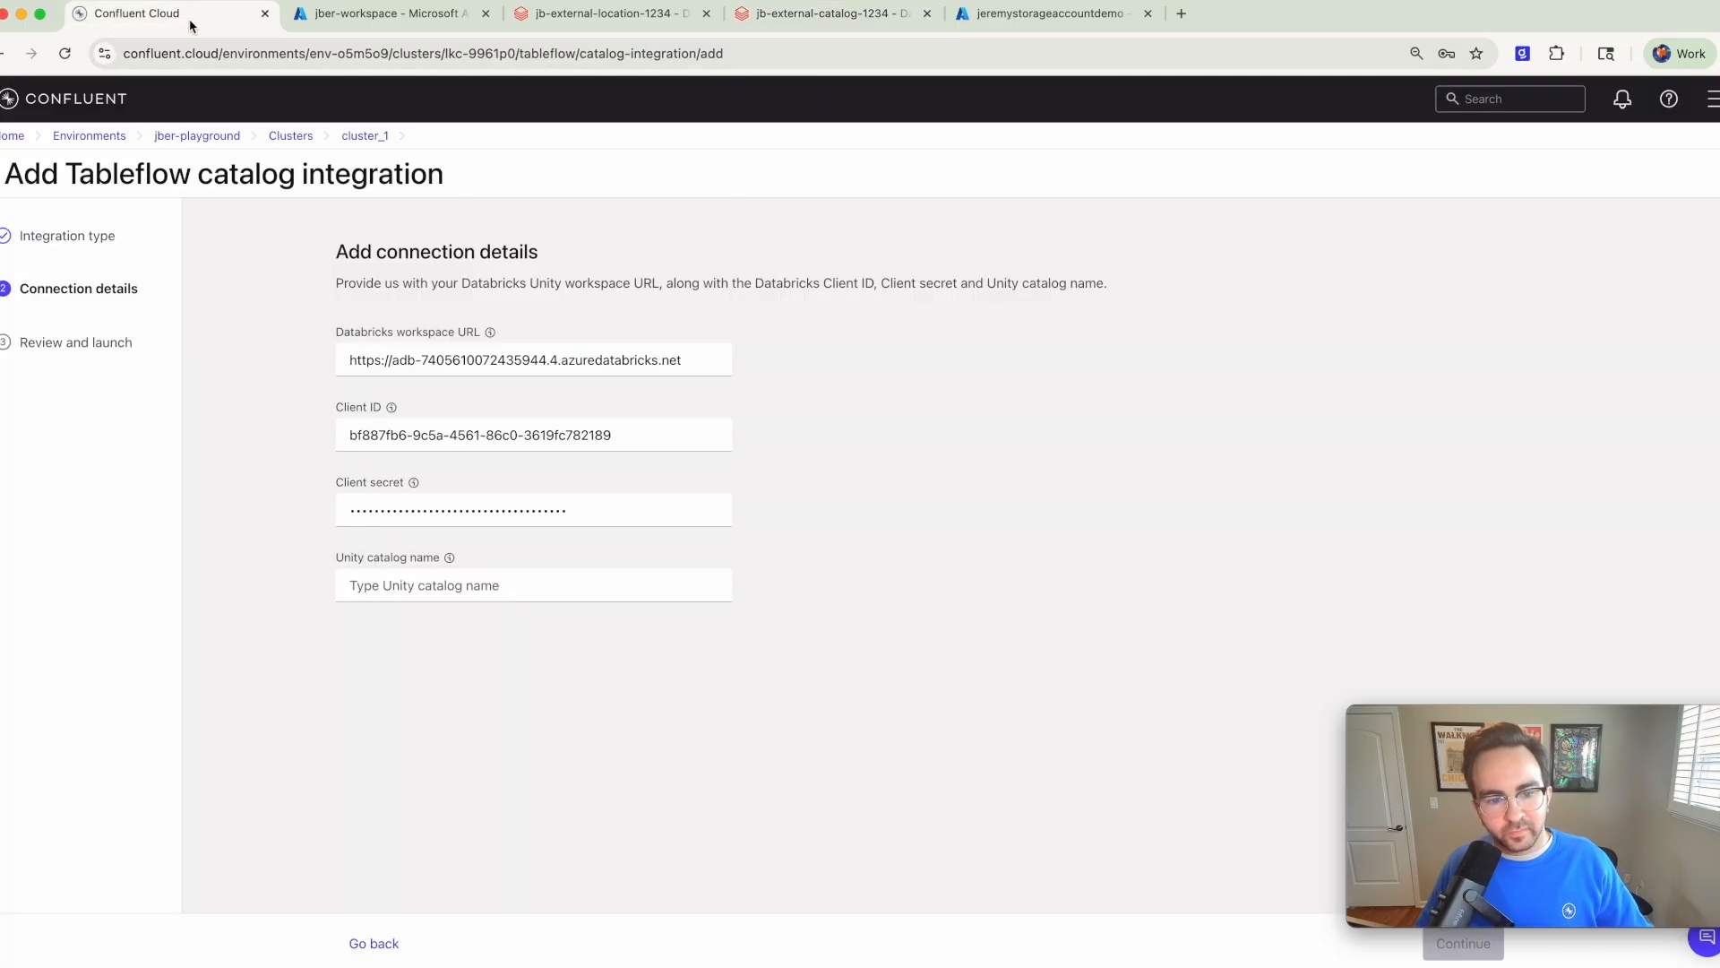
pyautogui.click(426, 587)
pyautogui.press('super+v')
# Step: Proceed to the integration's review, launch it, and dismiss the browser's offer to save the password
pyautogui.moveTo(1651, 718); pyautogui.dragTo(1615, 559)
pyautogui.click(1472, 939)
pyautogui.click(1472, 939)
pyautogui.click(1469, 941)
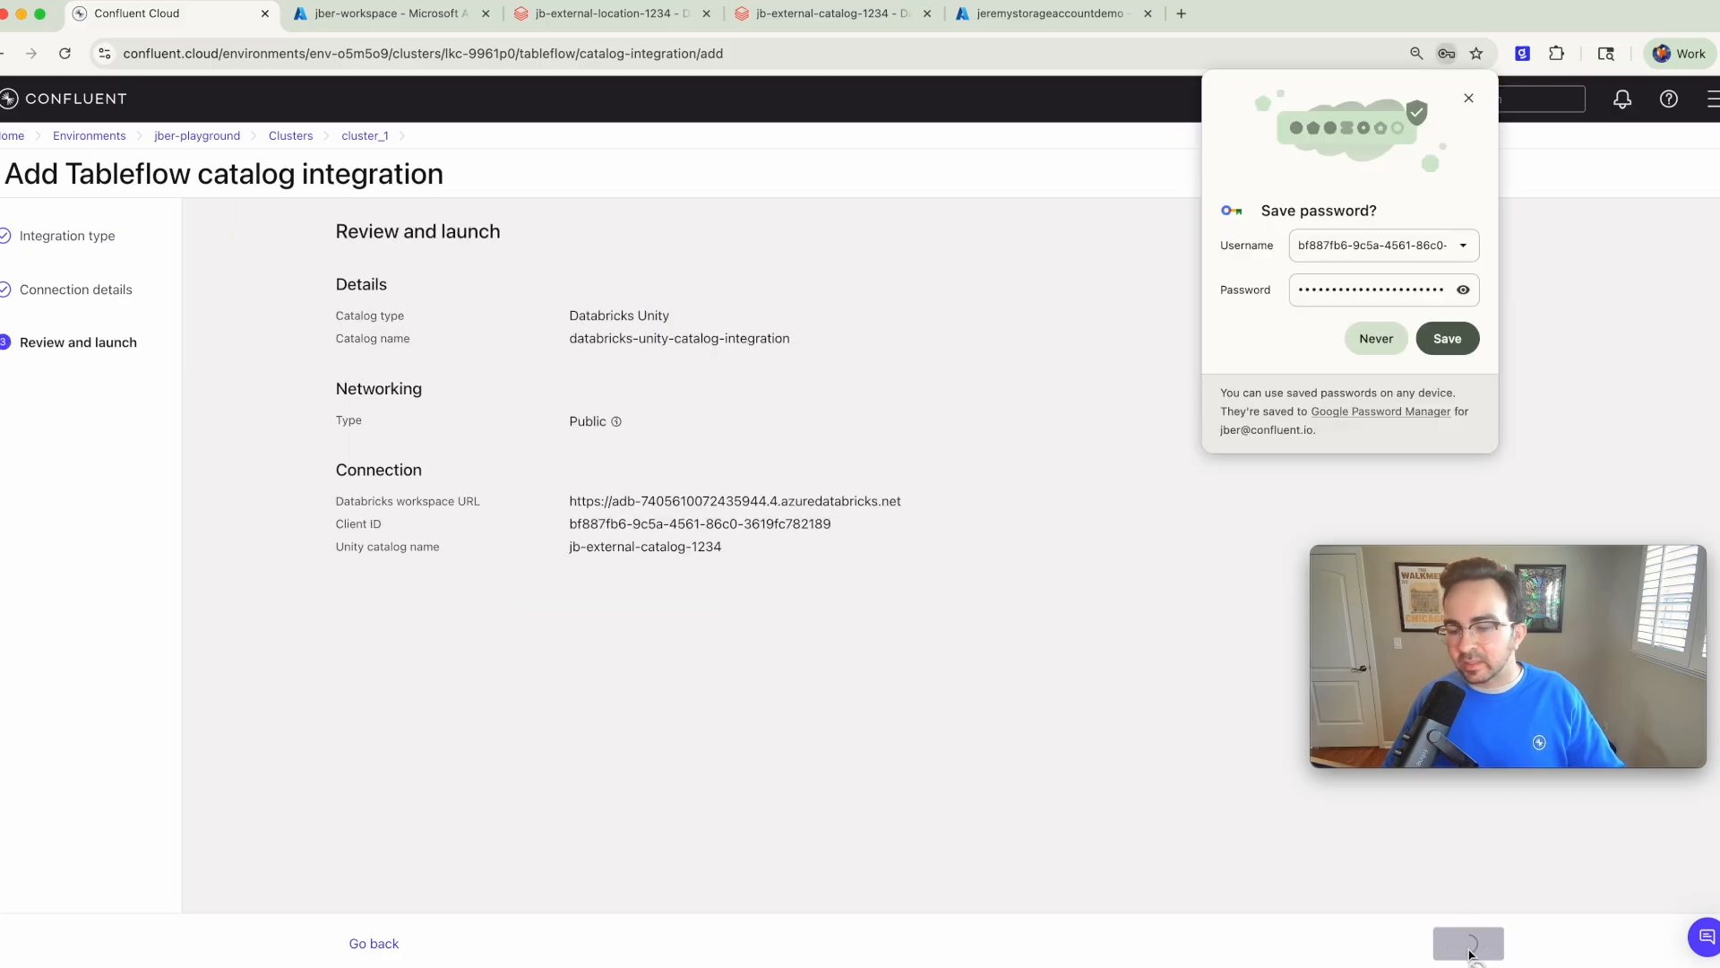
pyautogui.click(1470, 99)
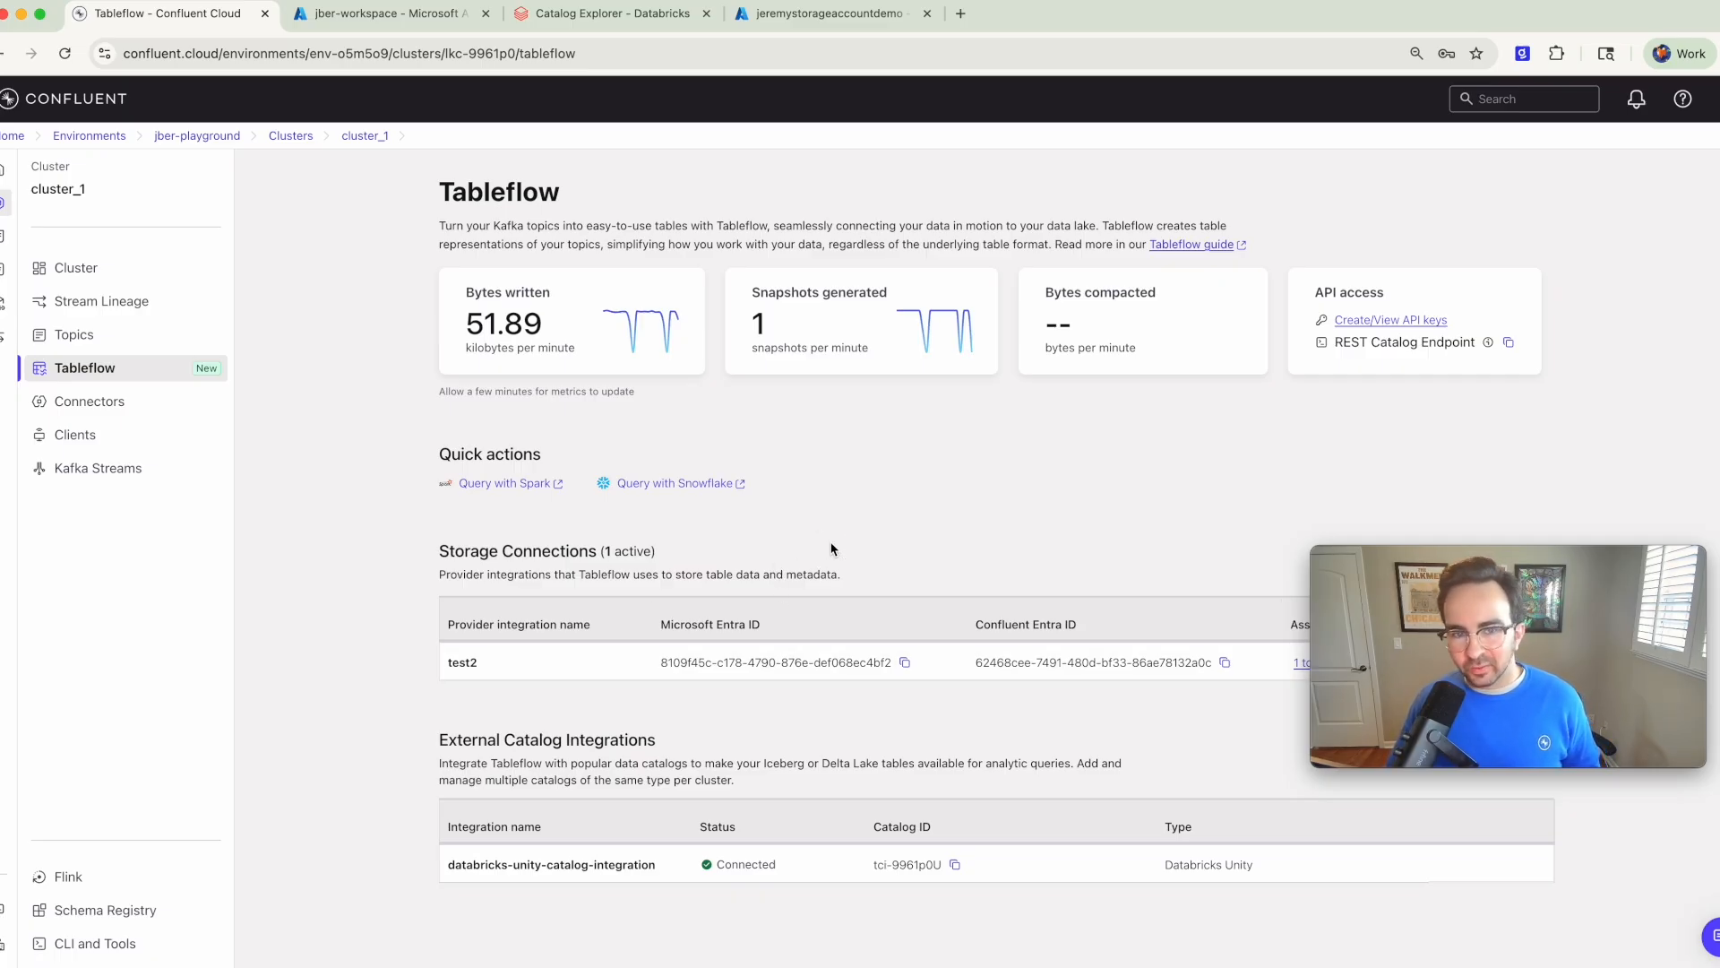
# Step: Switch to Databricks and view the sample data of the sample_data_stock_trades table in jb-external-catalog-1234's lkc-9961p0 schema
pyautogui.click(625, 31)
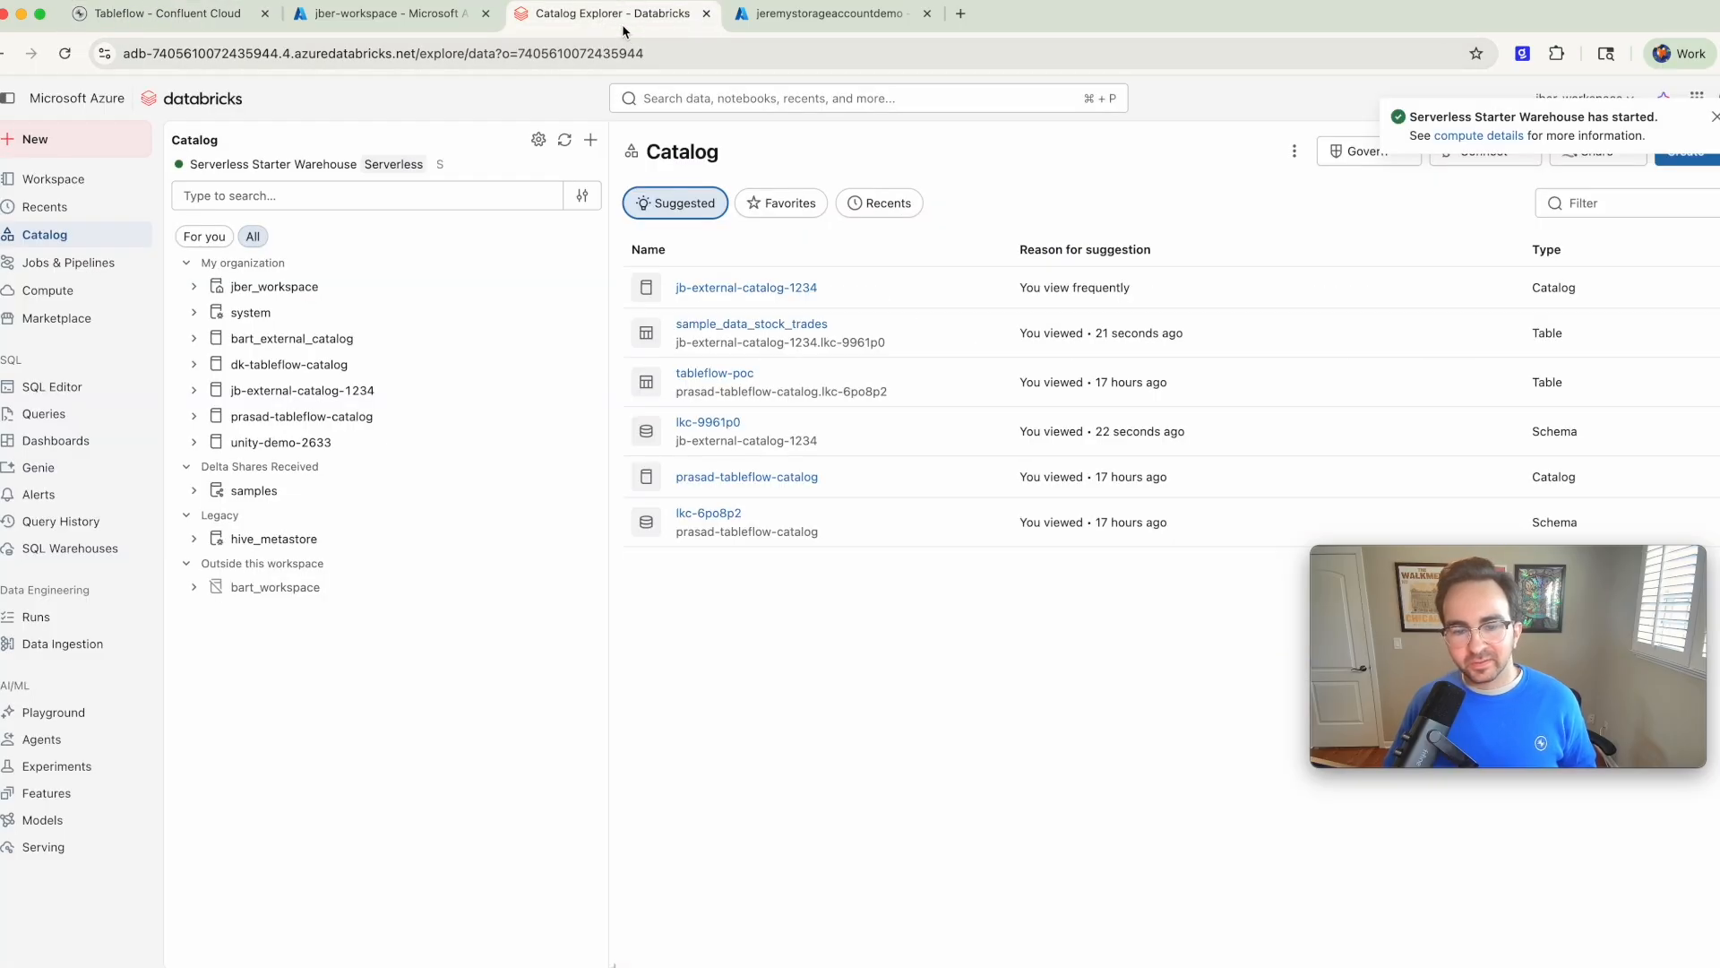
pyautogui.click(322, 397)
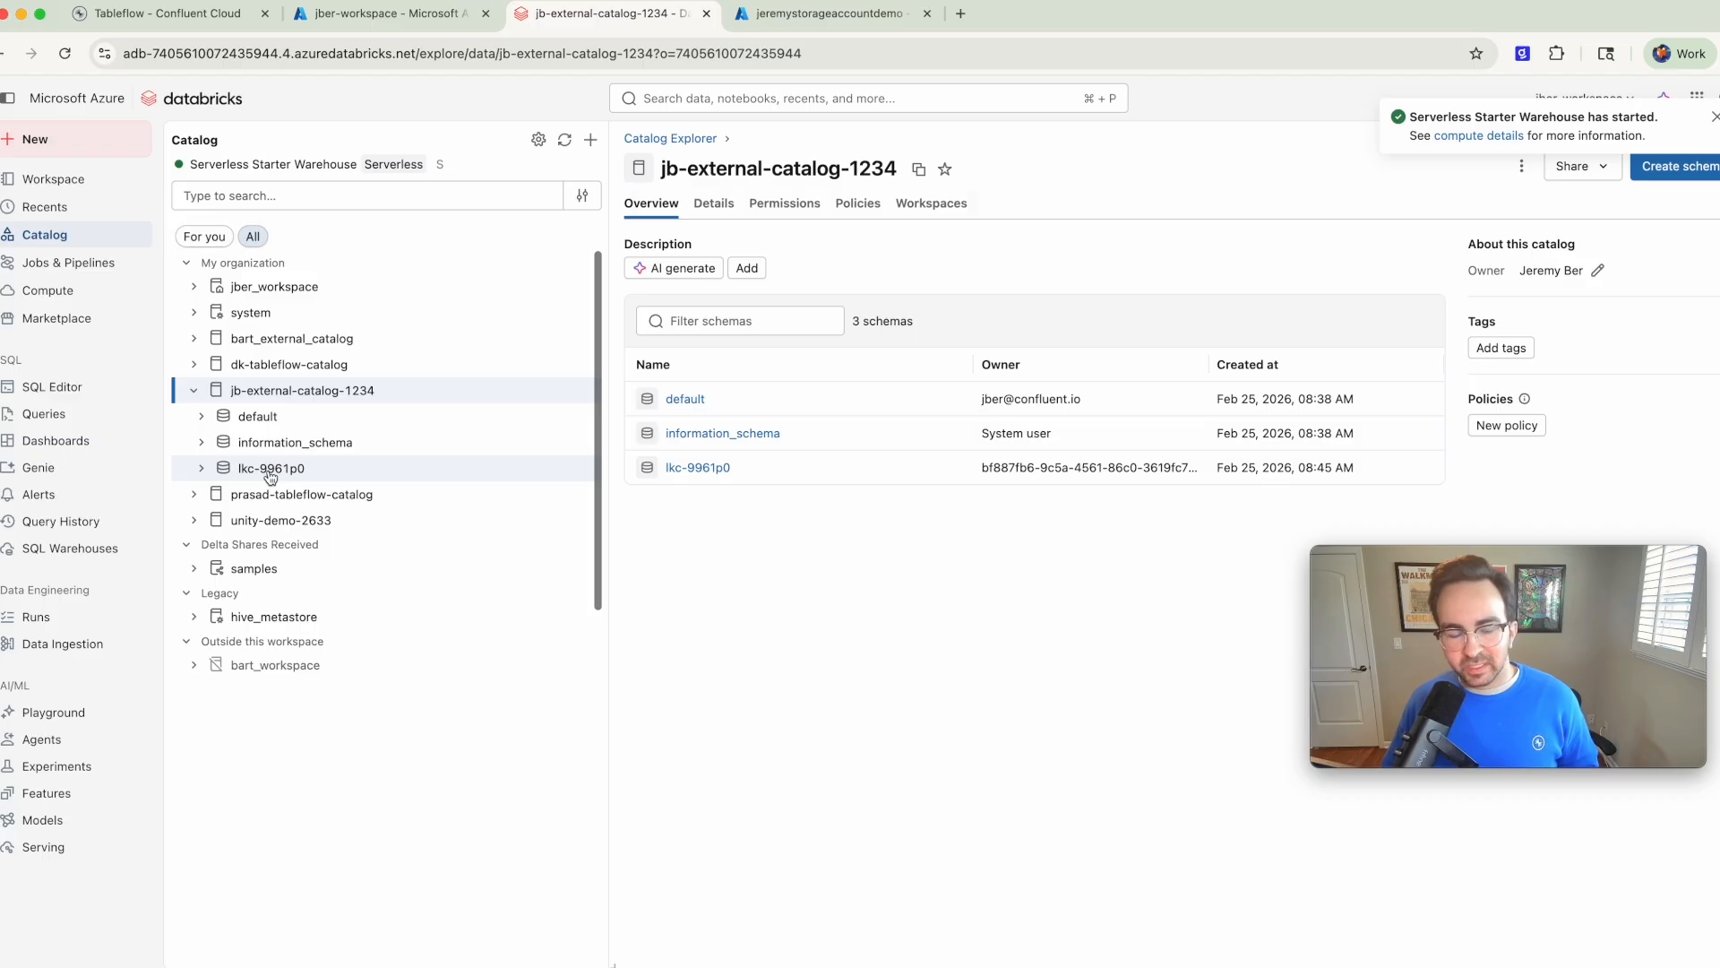
pyautogui.click(270, 472)
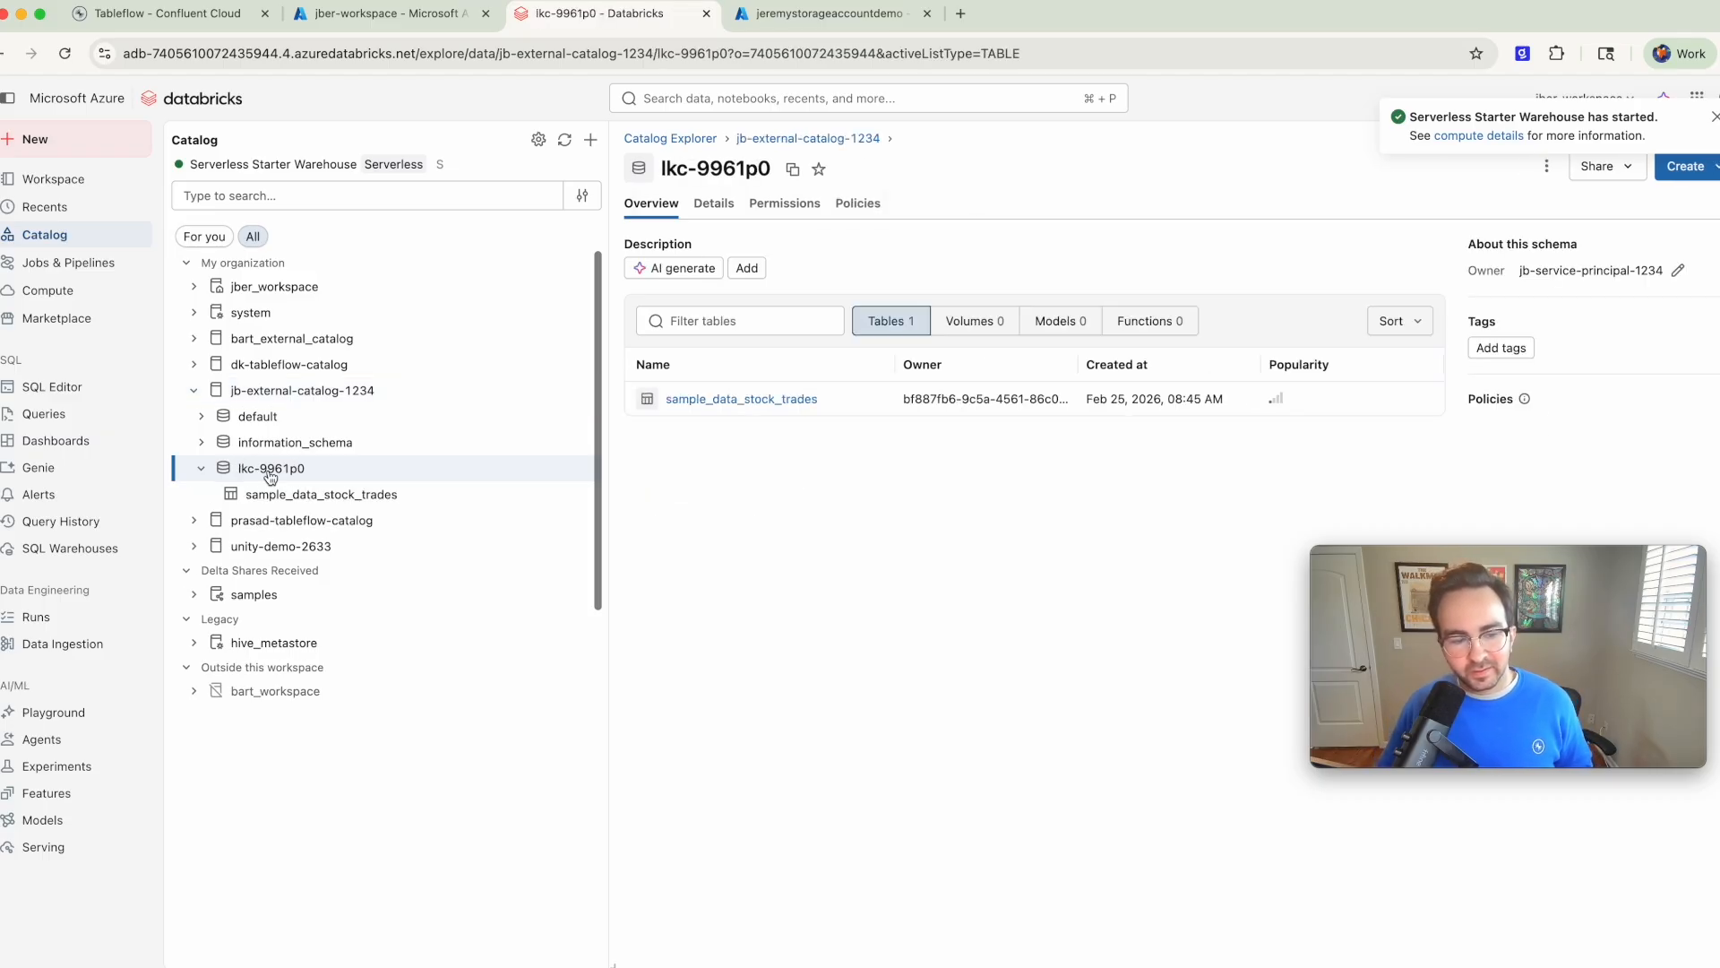
pyautogui.click(309, 498)
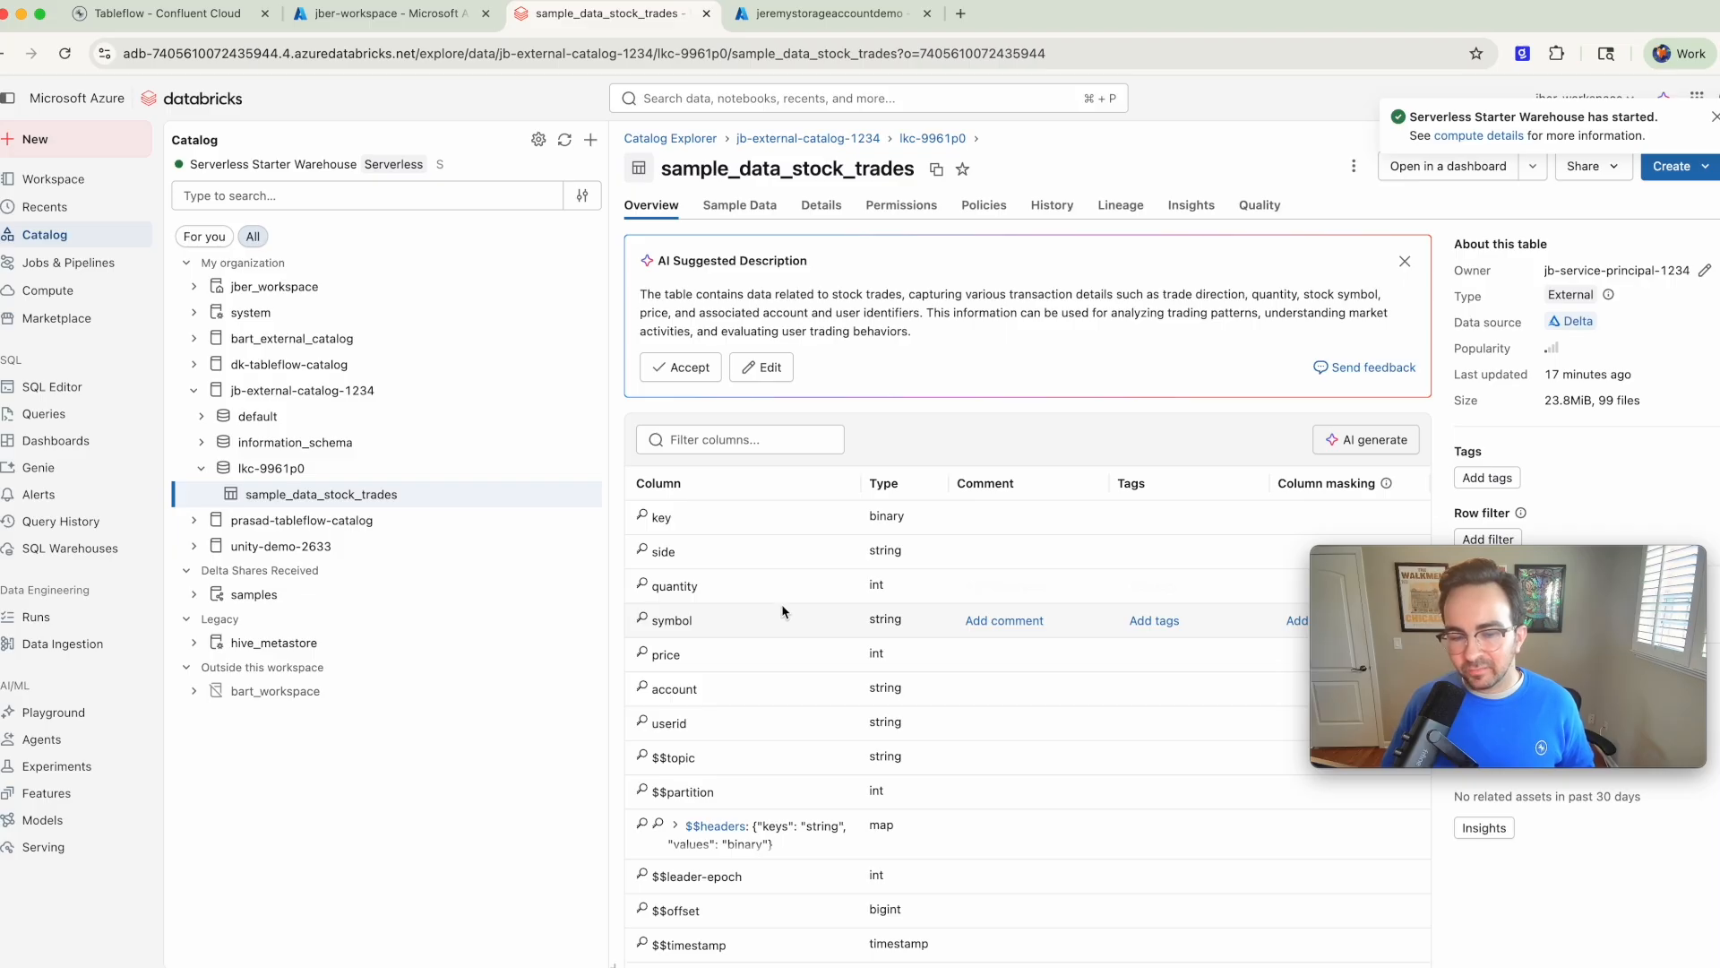
pyautogui.click(746, 207)
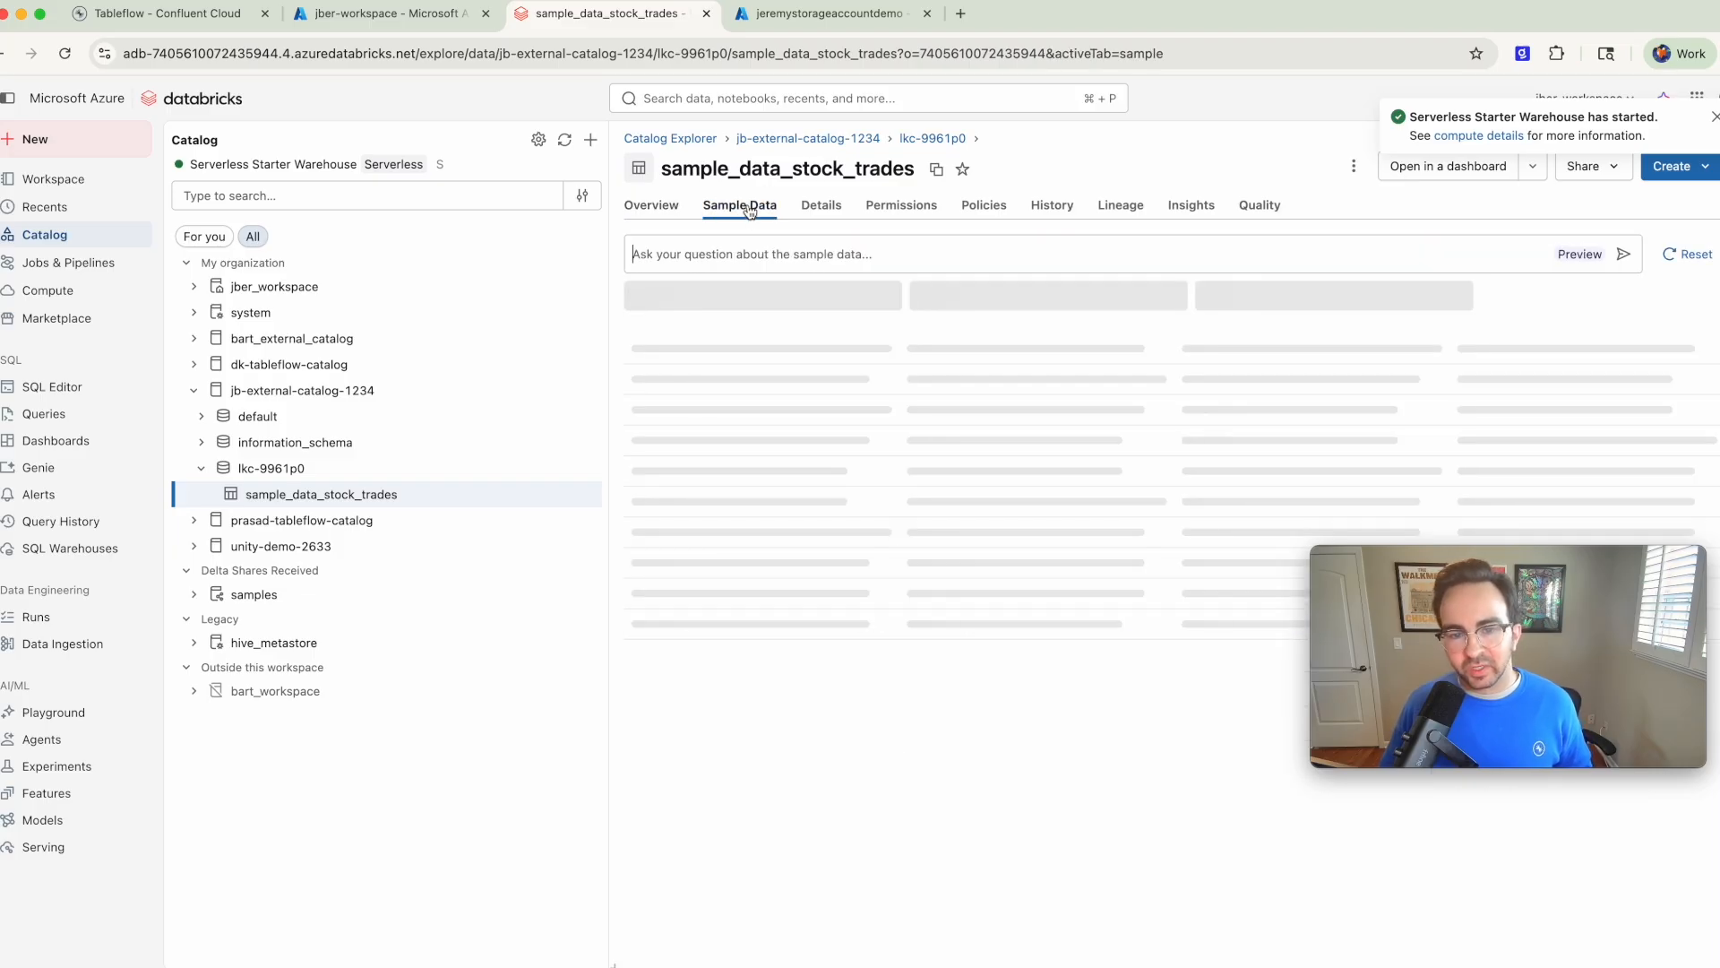